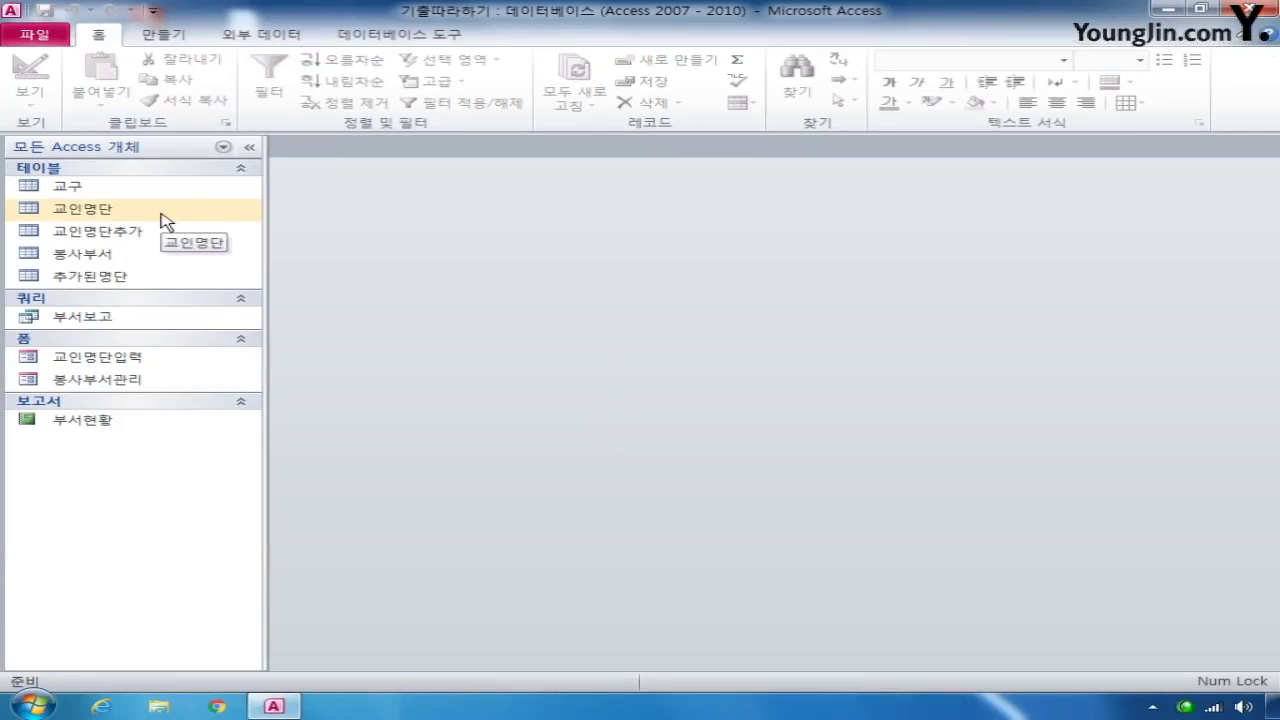
- Open the 교인명단 table in Design view and set the 교번 field's size to 7
right_click(96, 212)
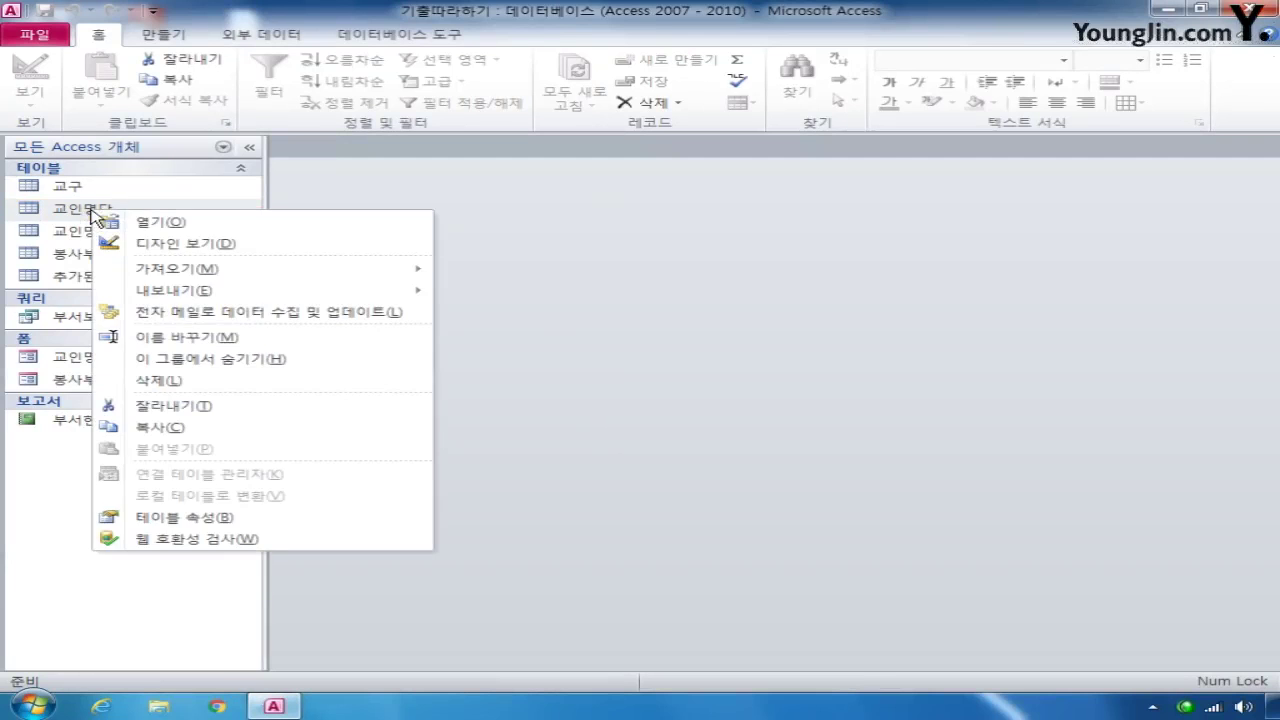
left_click(150, 244)
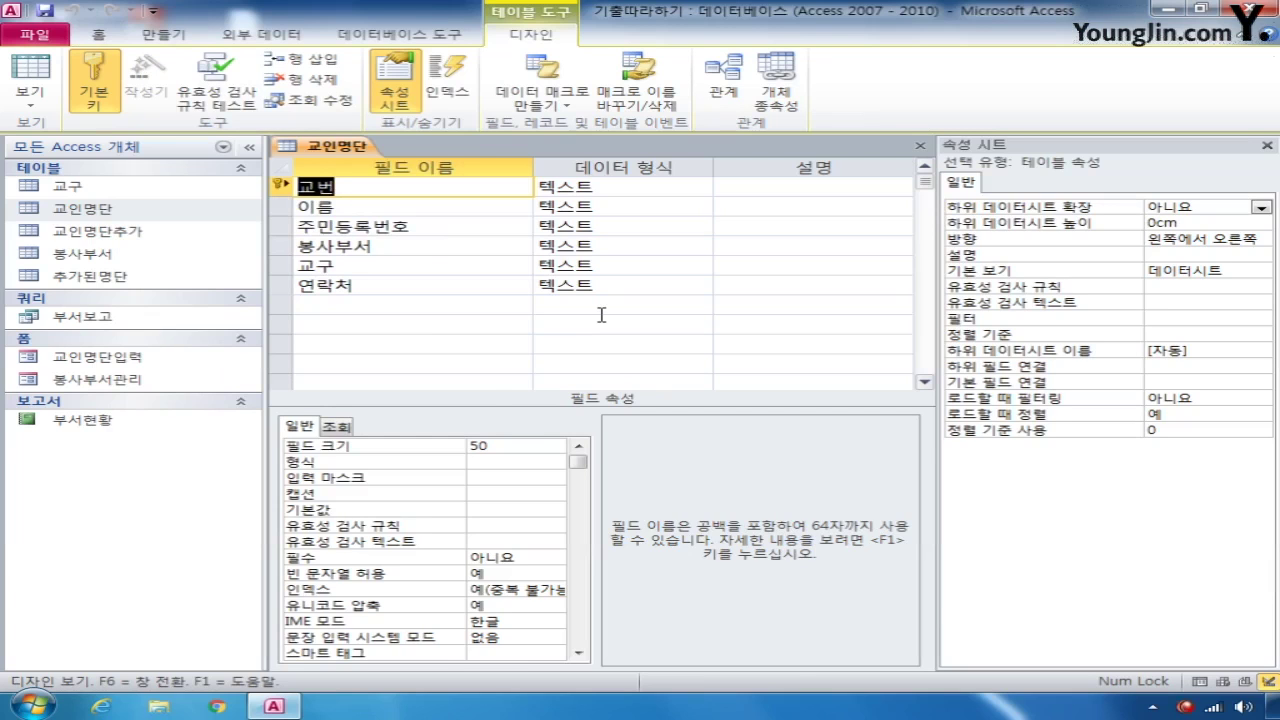
left_click(386, 447)
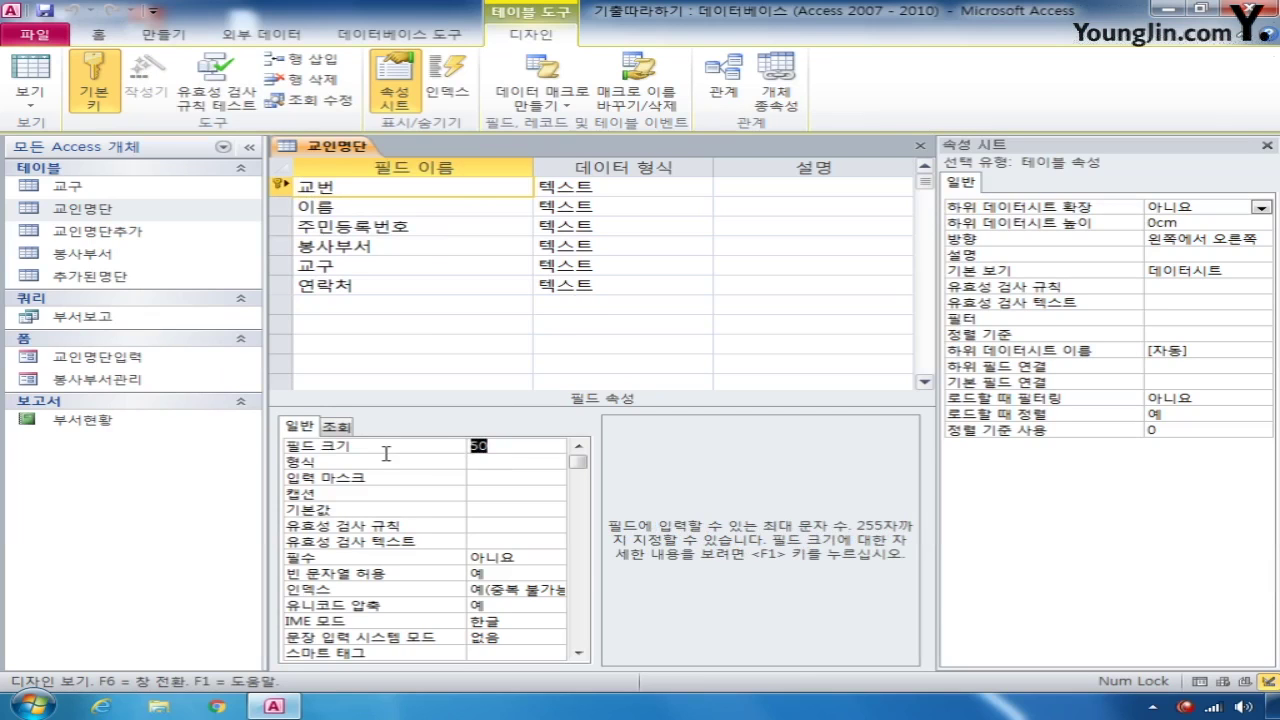
type("7")
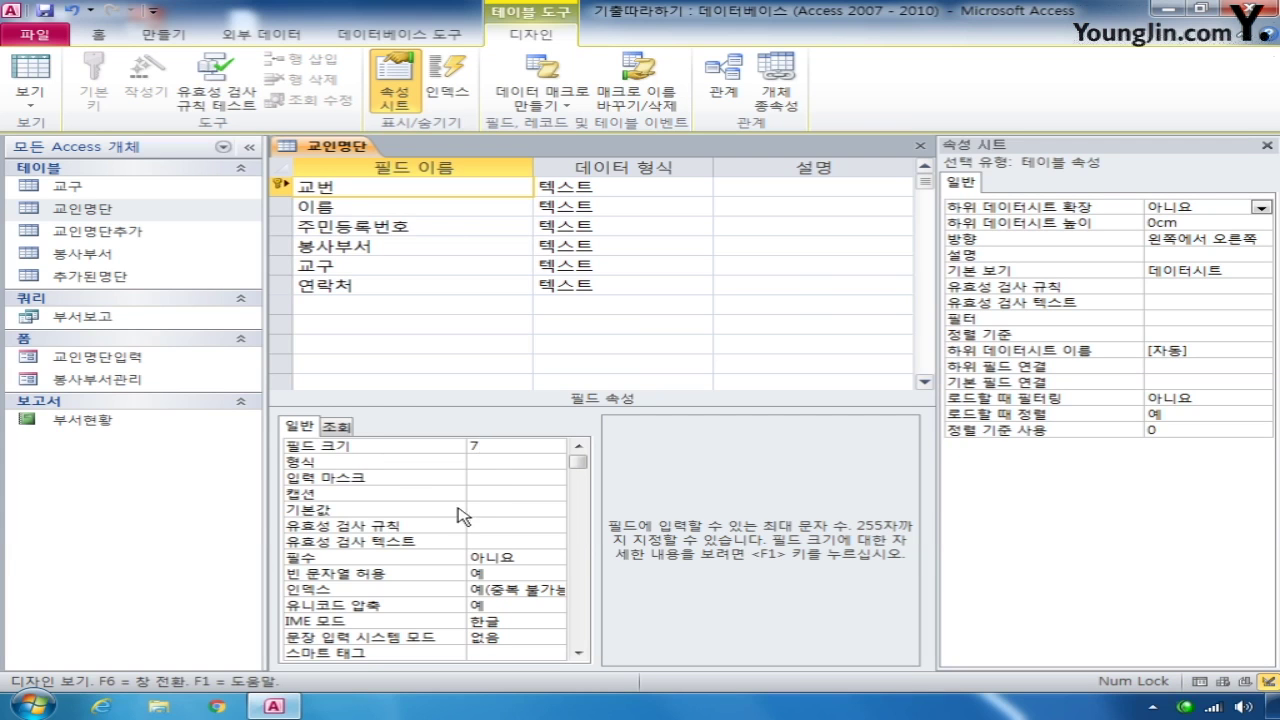
- Give the 교번 field an input mask of two required digits, a separator and four required digits, with 0 as the storage option
left_click(491, 482)
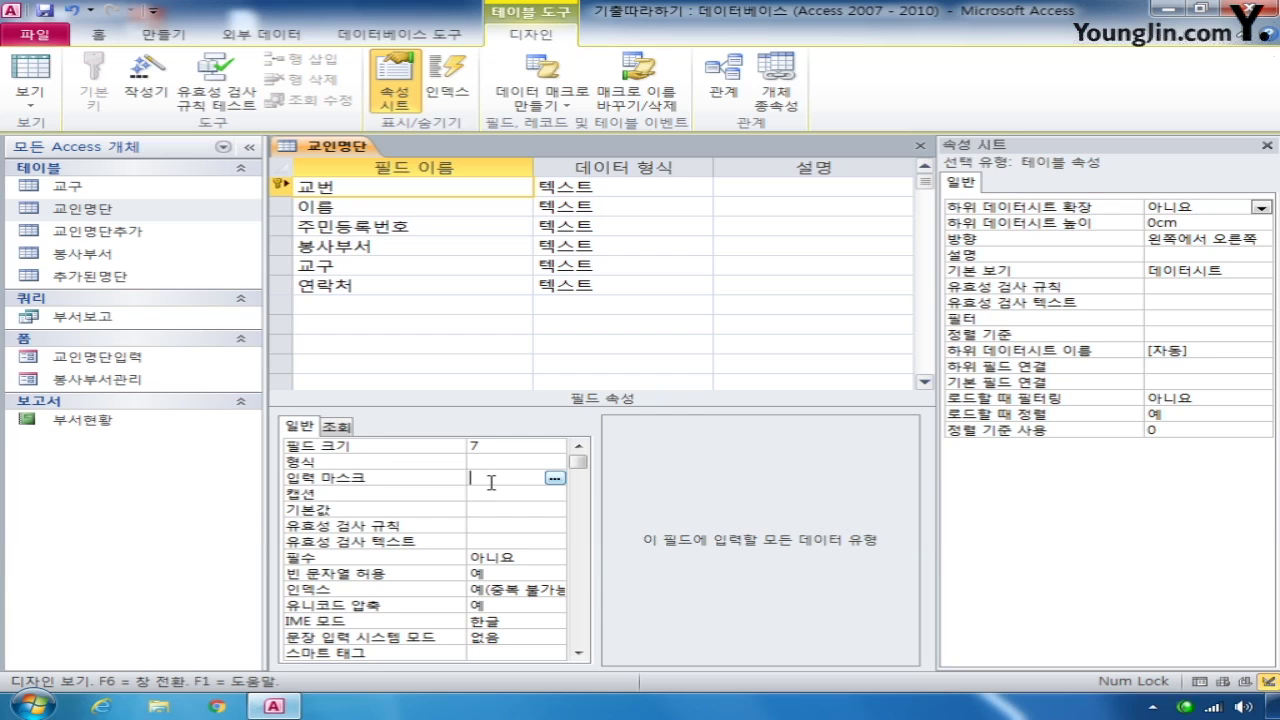
type("00ㅓ")
type("0000")
type(";0;")
left_click_drag(471, 480, 510, 479)
left_click(510, 480)
key("shift+Left")
- Make the 이름 field required (필수: 예) and disallow empty strings in it (빈 문자열 허용: 아니요)
left_click(280, 206)
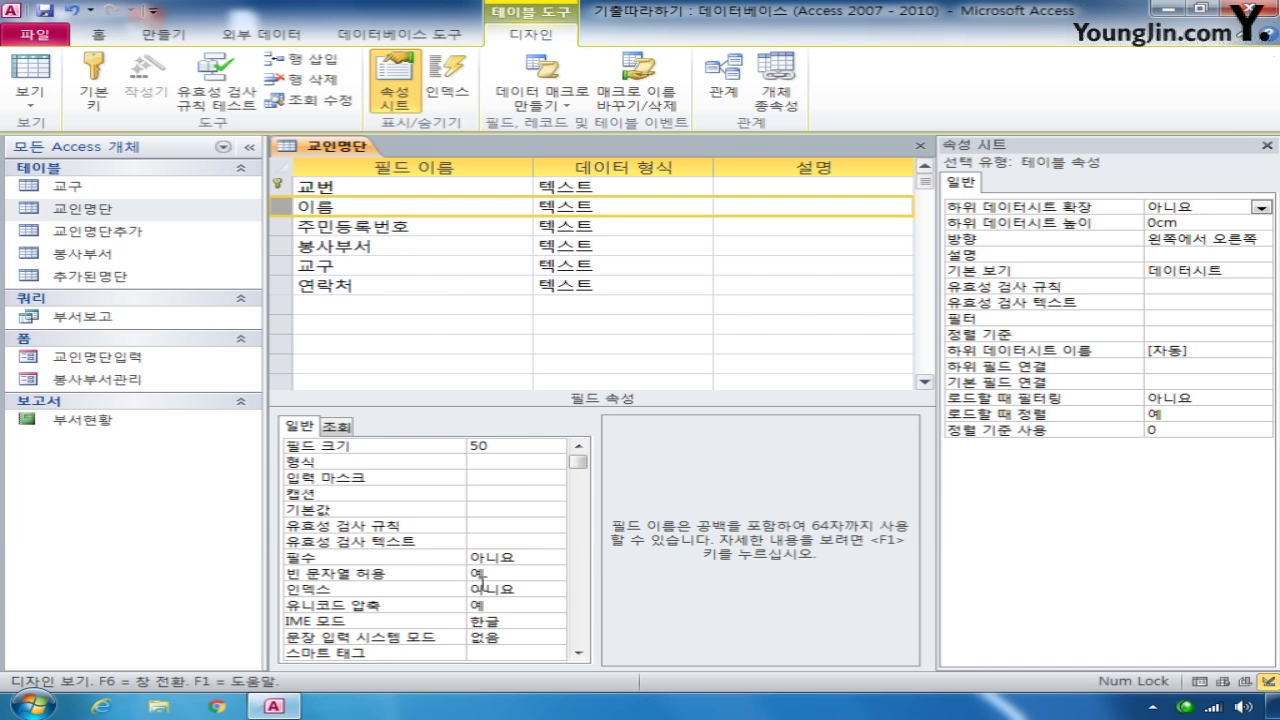
left_click(540, 552)
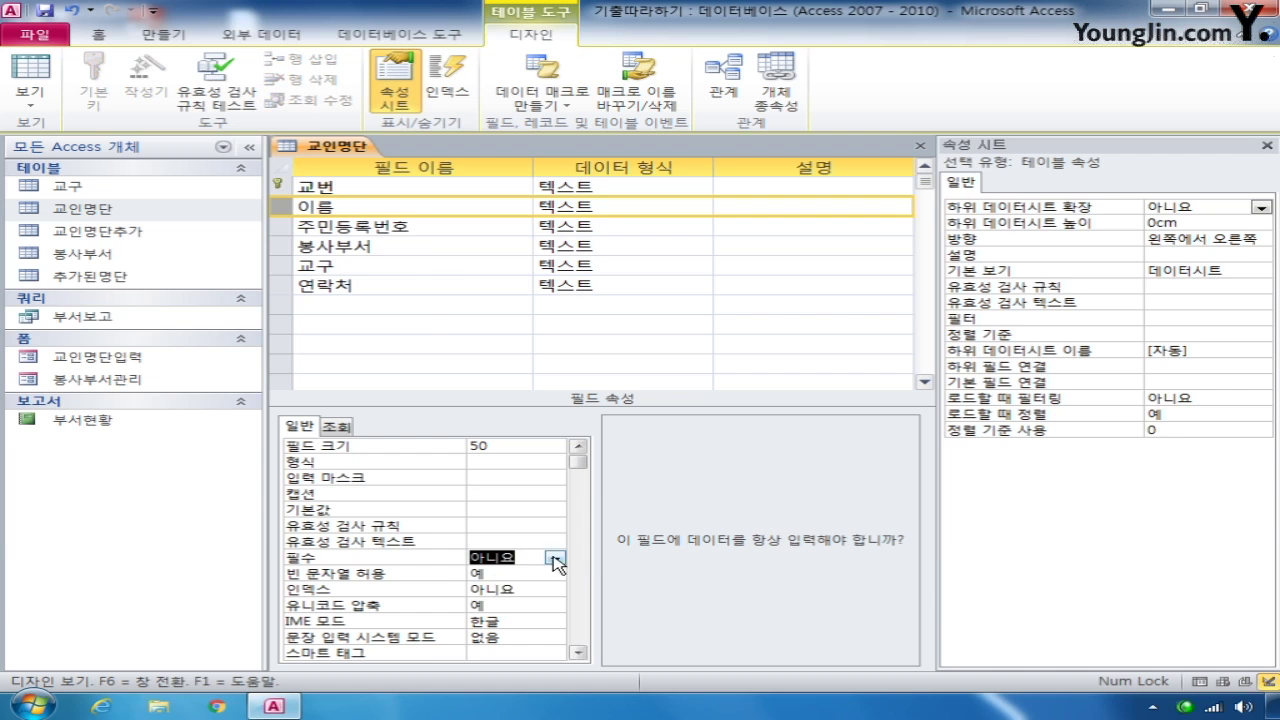
left_click(555, 557)
left_click(567, 578)
left_click(526, 577)
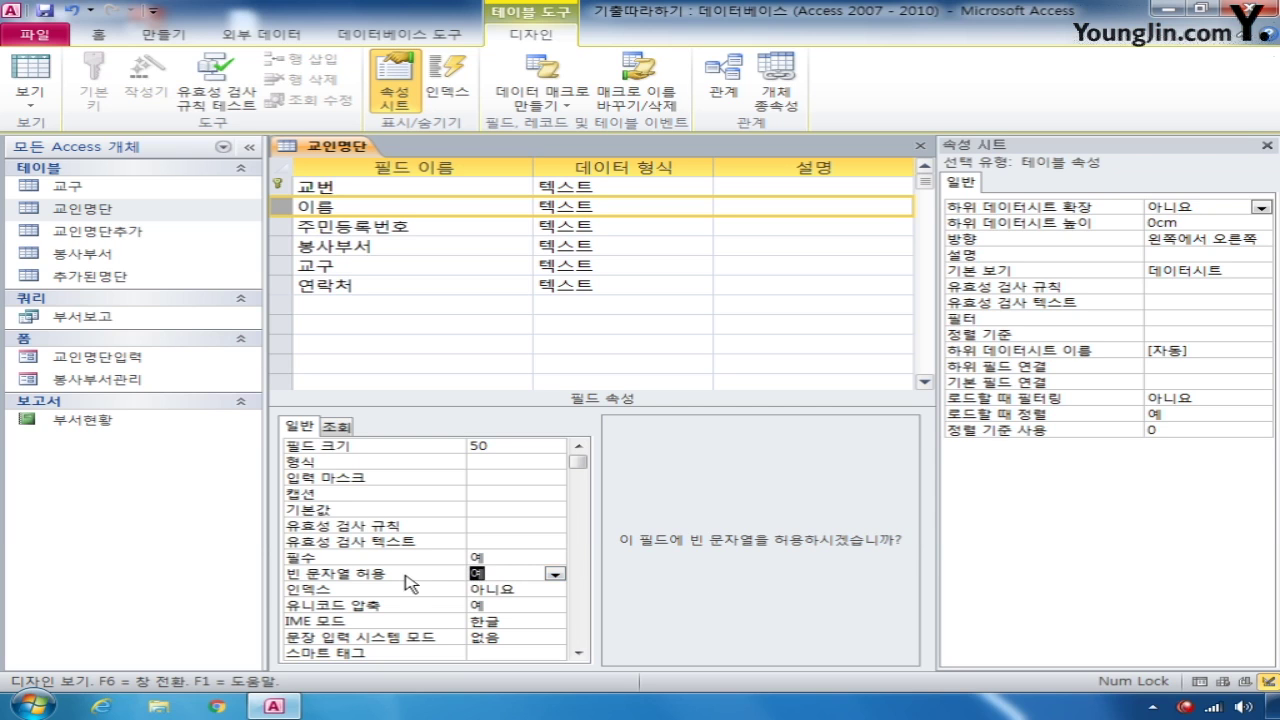
left_click(556, 574)
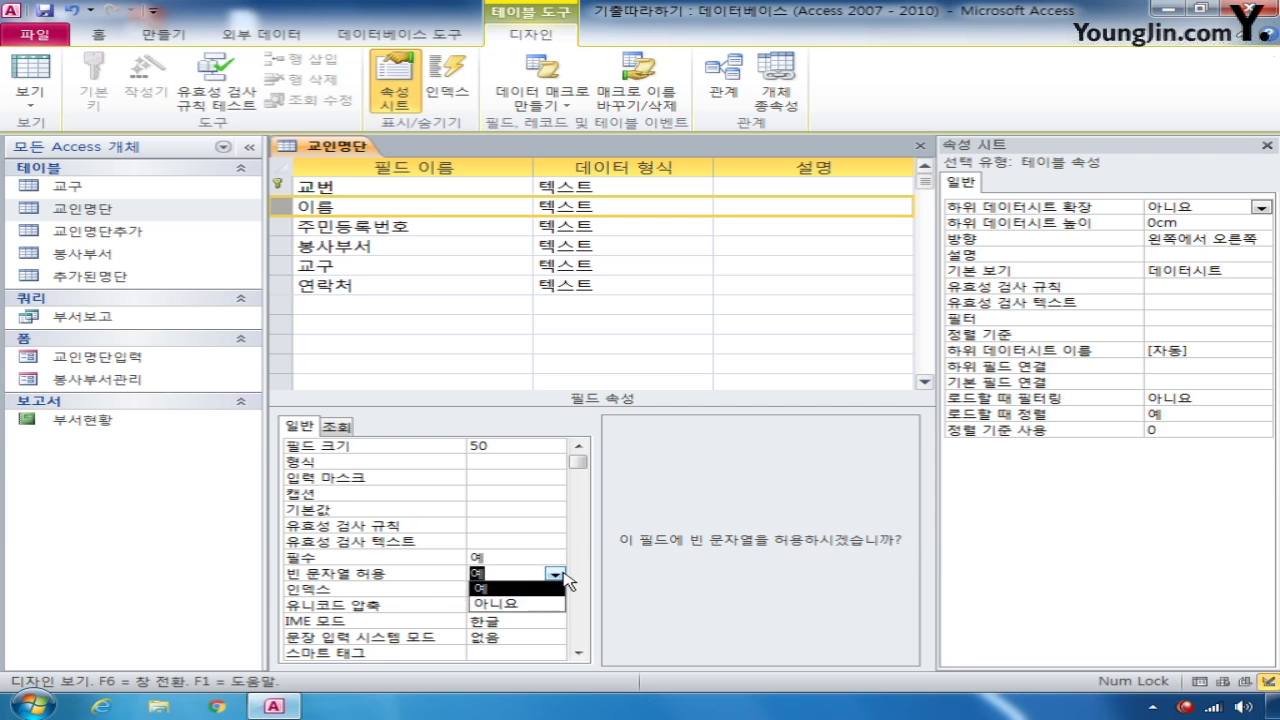
left_click(526, 605)
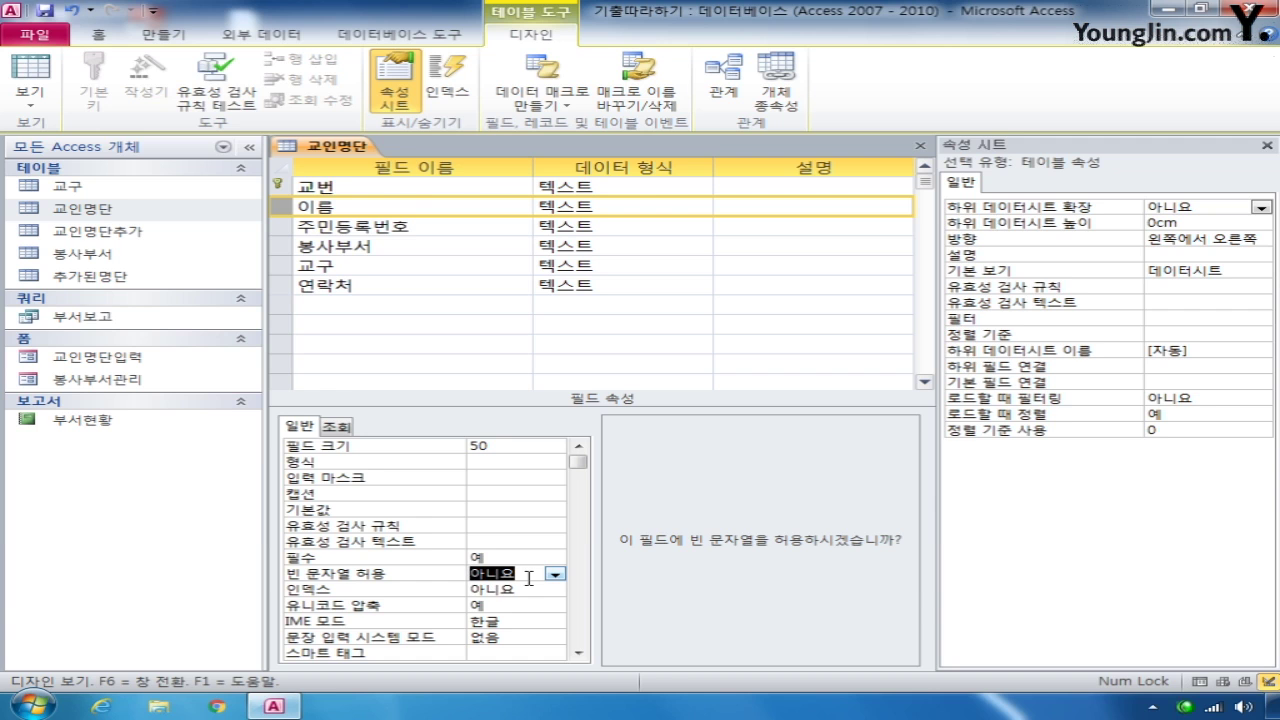
- Set the 교구 field's validation rule to Len([교구])=1, entering it in the zoomed editor
left_click(285, 266)
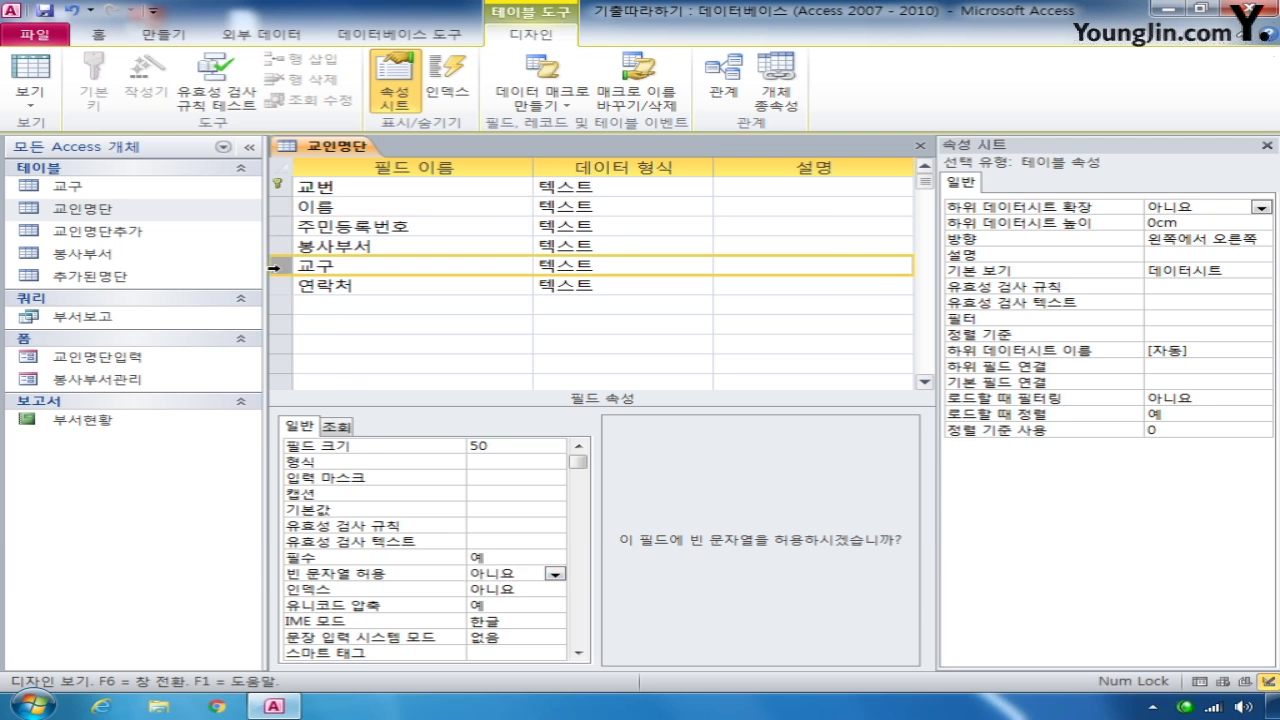
left_click(491, 527)
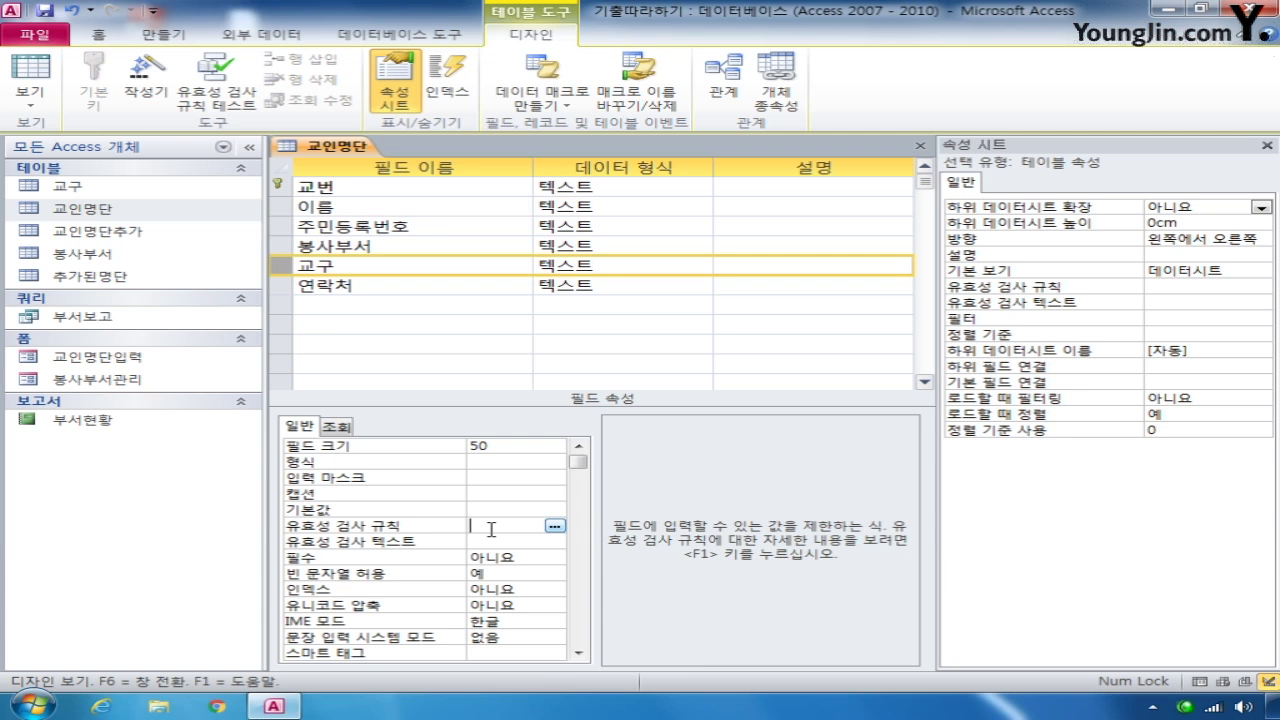
right_click(491, 527)
left_click(545, 561)
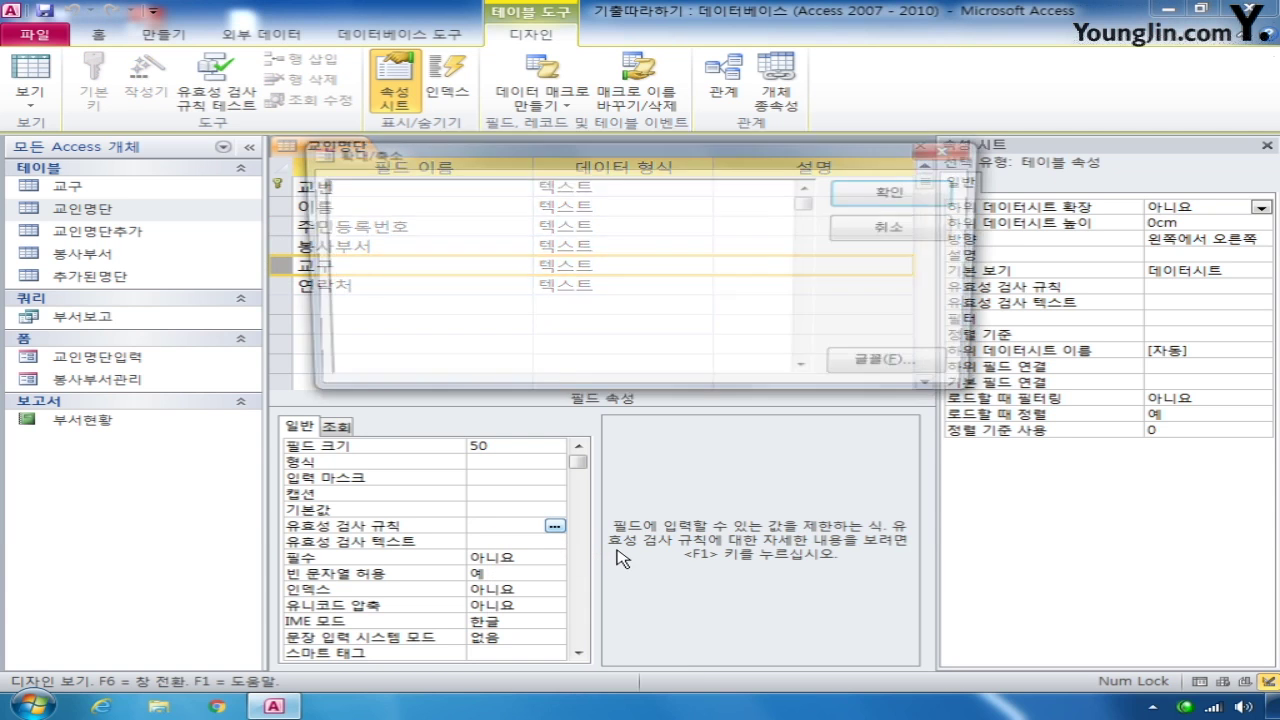
type("len")
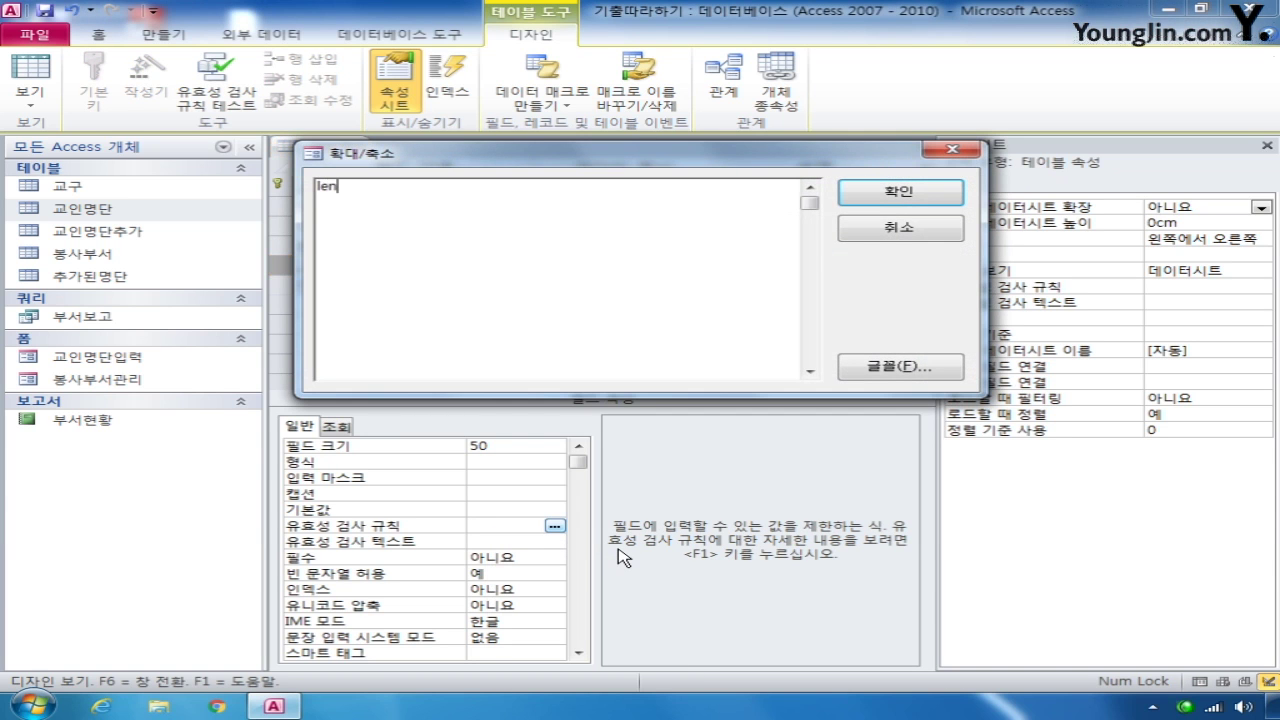
type("([교구])=1")
left_click(897, 192)
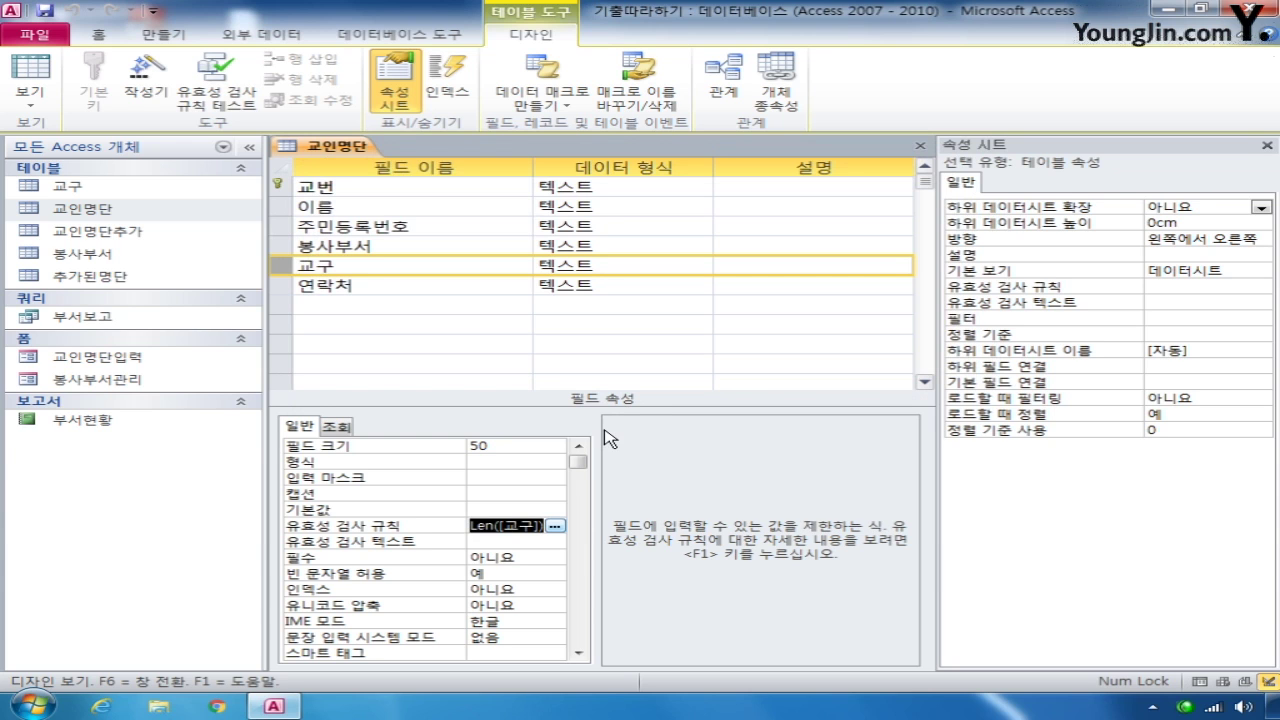
- Set the index of the 주민등록번호 field to 예(중복 불가능) so that duplicates are not allowed
left_click(288, 230)
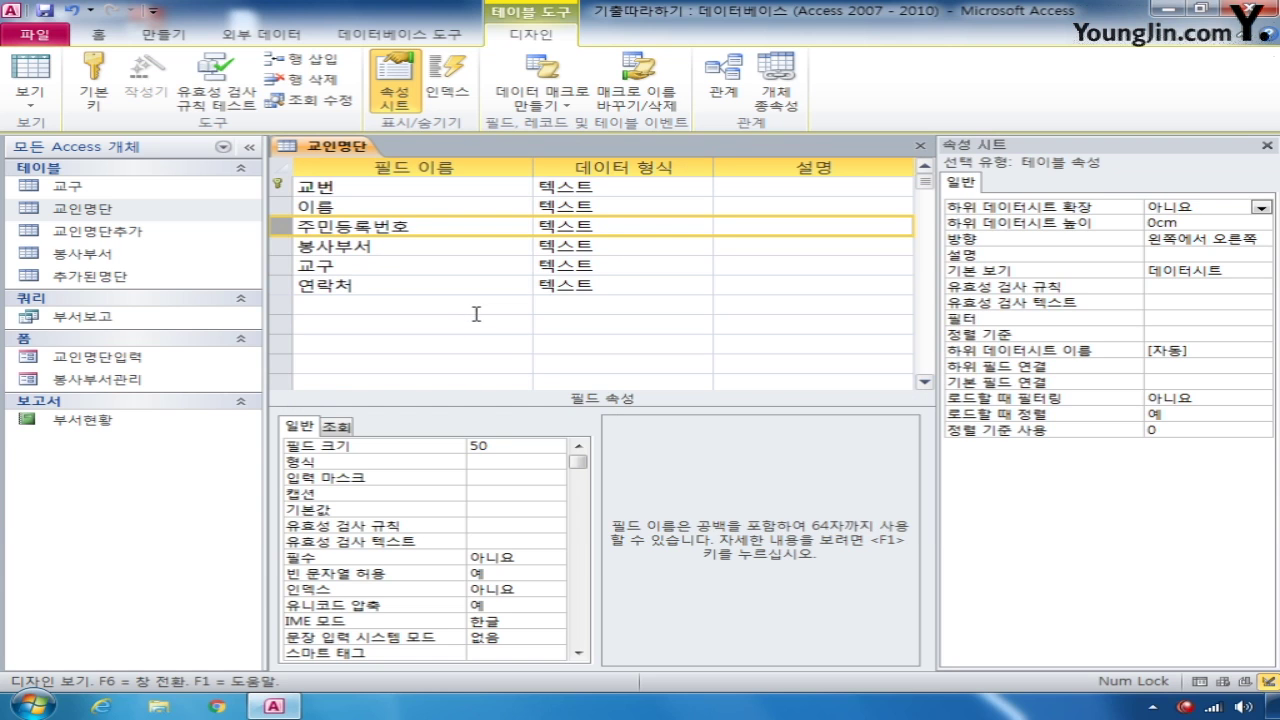
left_click(278, 229)
left_click(515, 590)
left_click(556, 592)
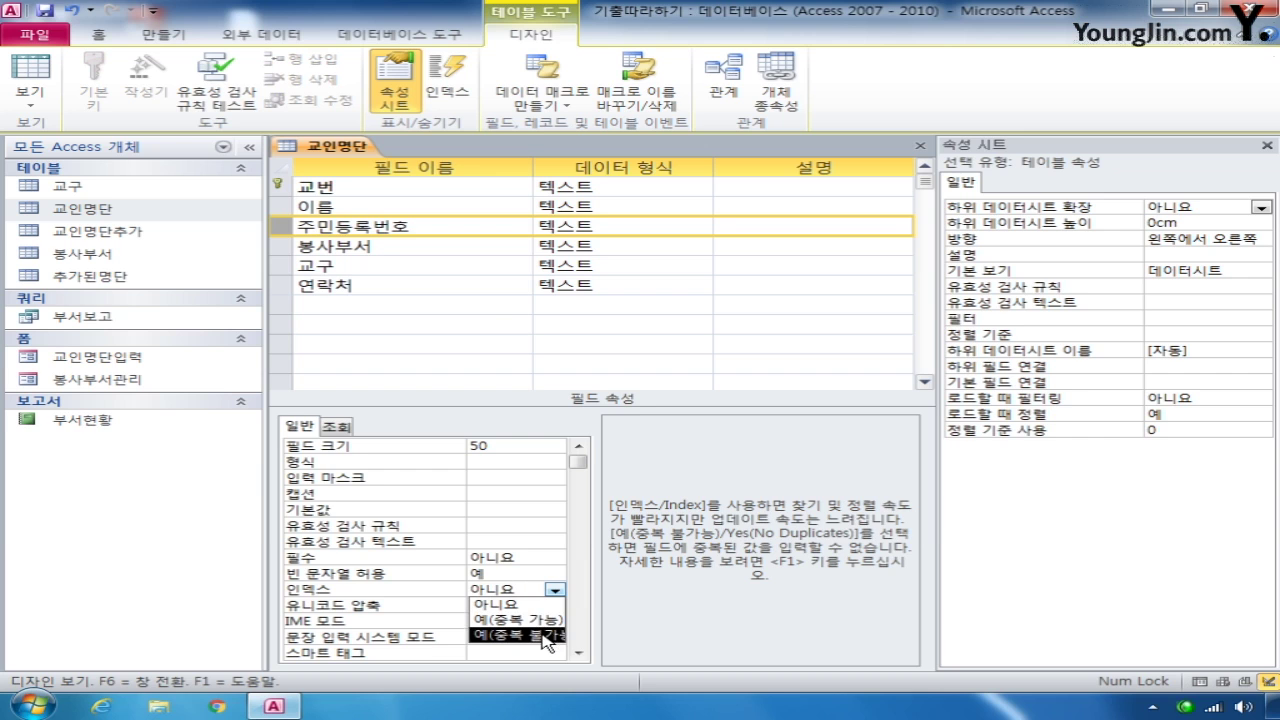
left_click(545, 635)
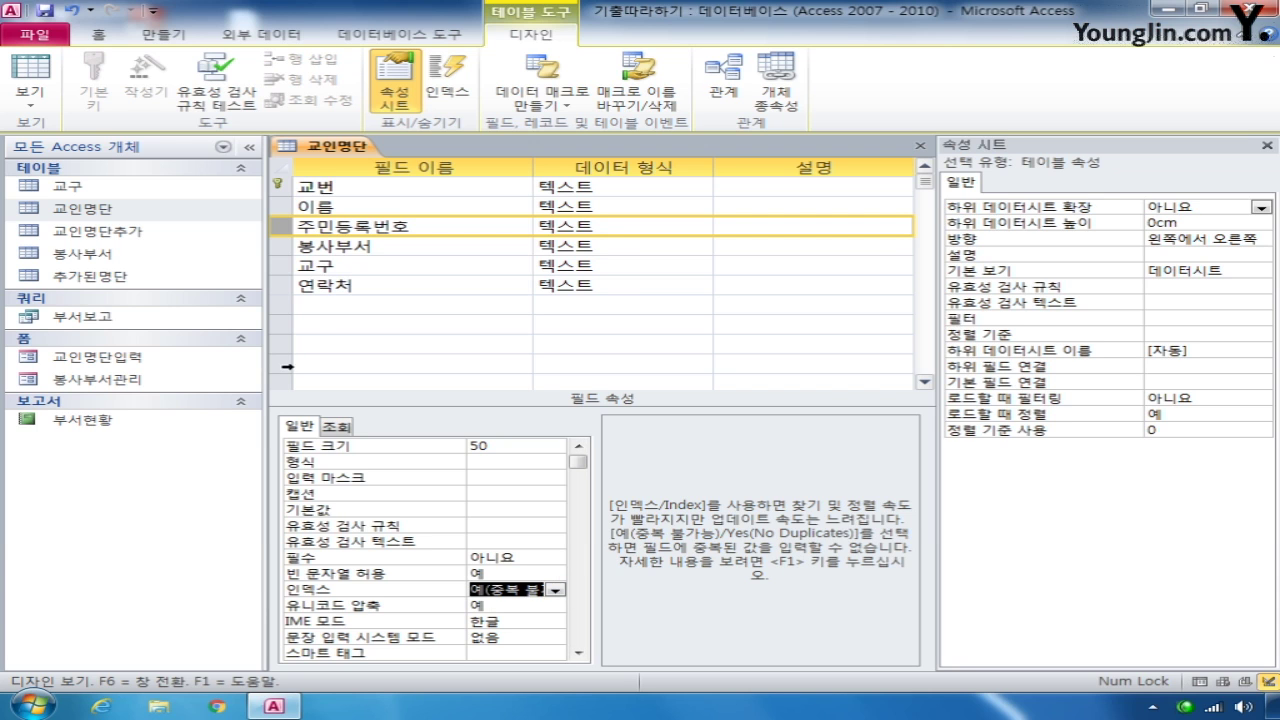
- Add a new field named 냉담자 below 연락처 with the Yes/No data type
left_click(322, 306)
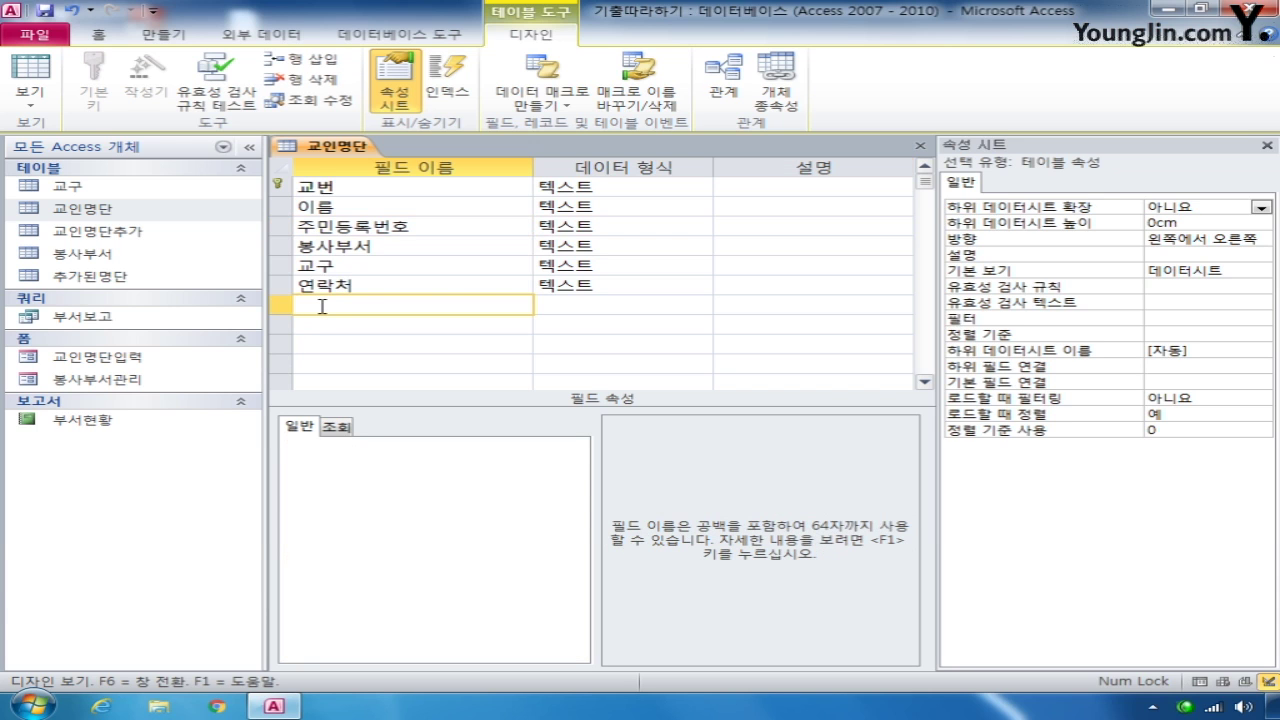
type("냉담자")
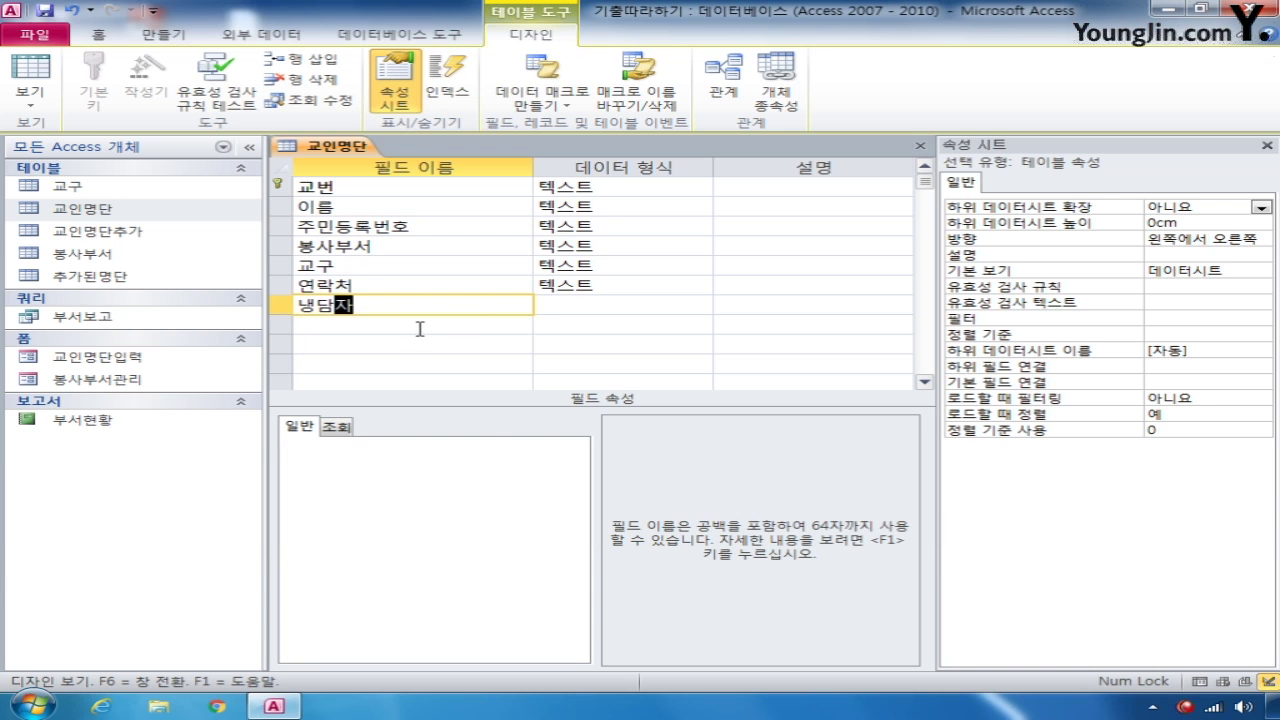
key("Return")
left_click(702, 304)
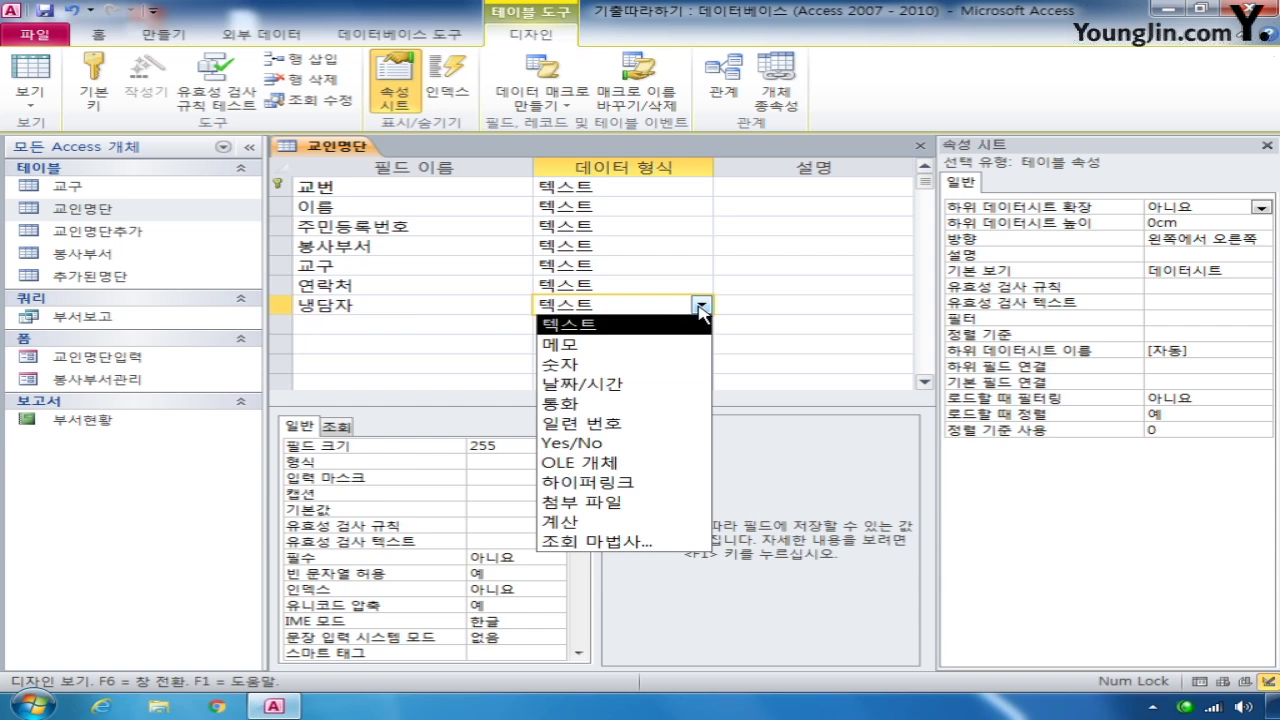
left_click(665, 449)
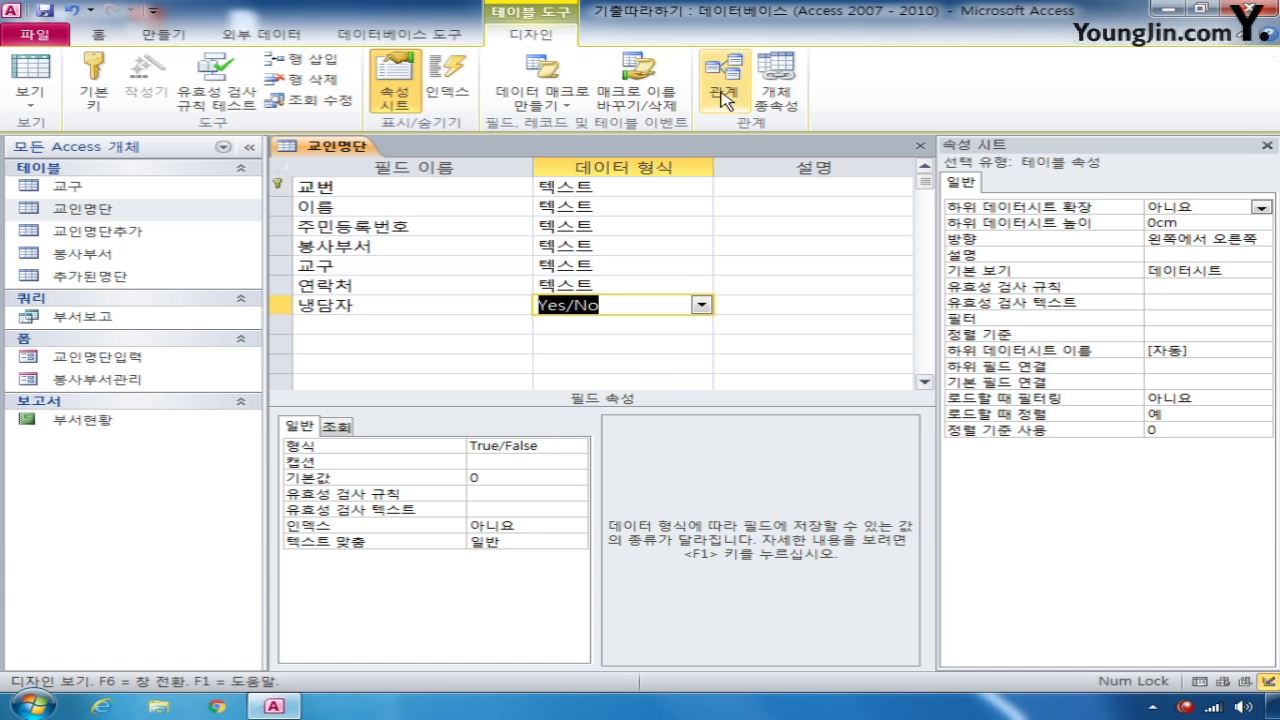
- Save the 교인명단 table design, accepting the shortened field size and the rule changes, and close the table
left_click(44, 10)
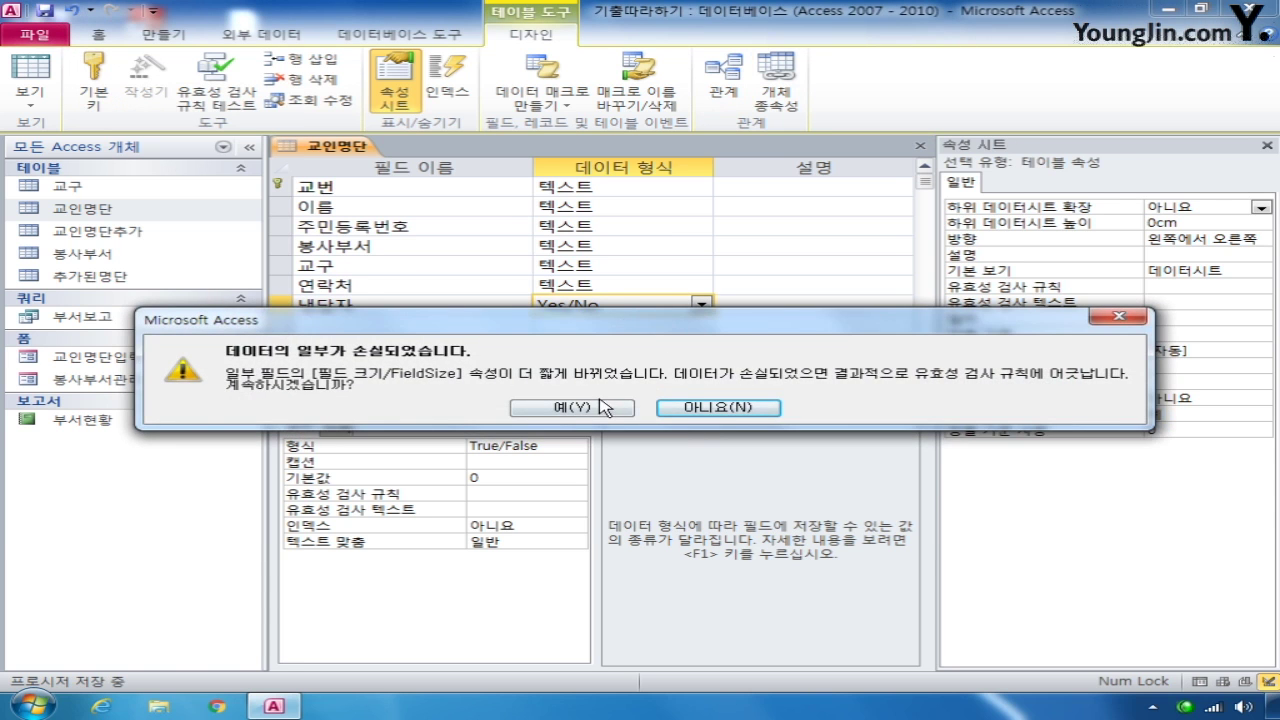
left_click(601, 407)
left_click(478, 405)
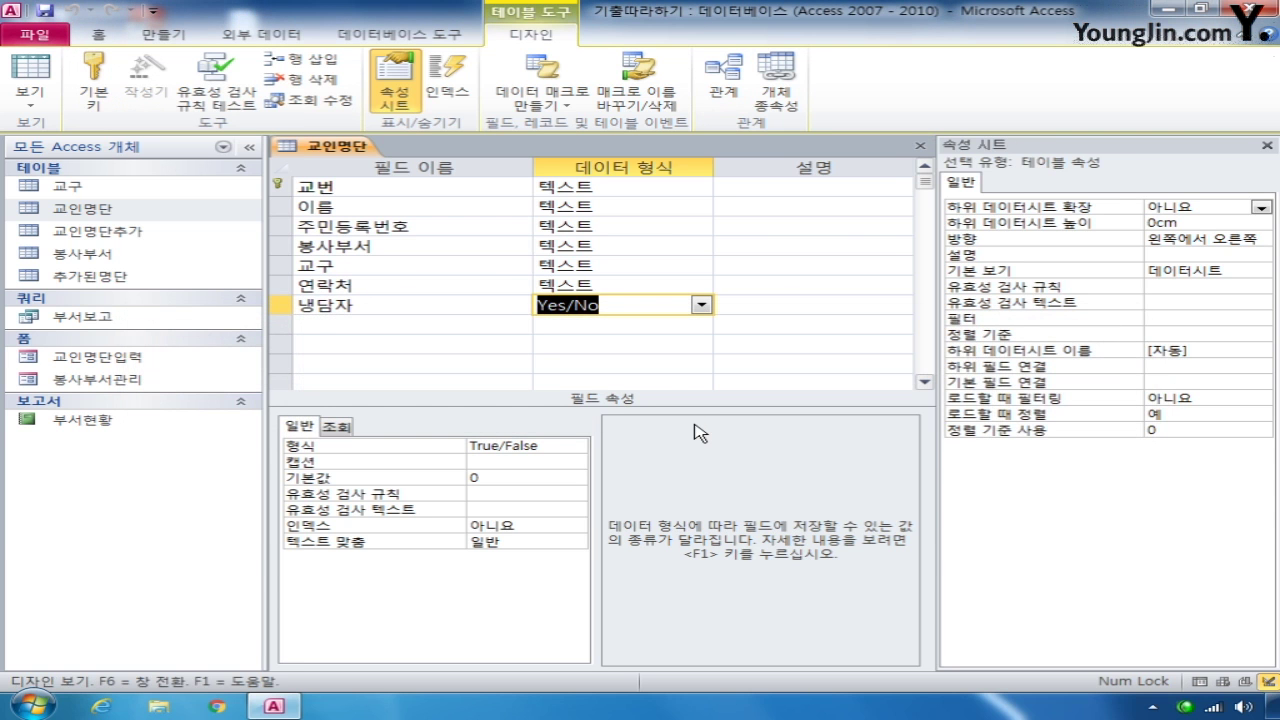
left_click(919, 146)
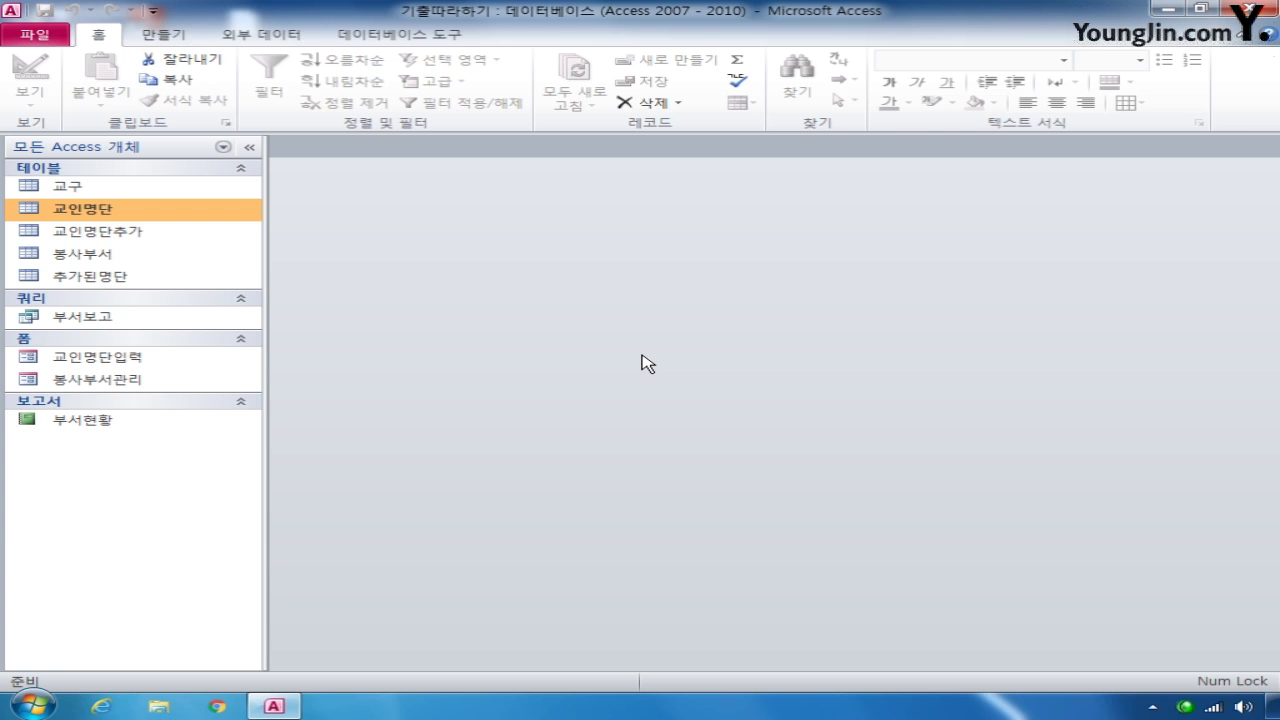
- Create a new query in Design view with the 교인명단추가 table as its source
left_click(188, 36)
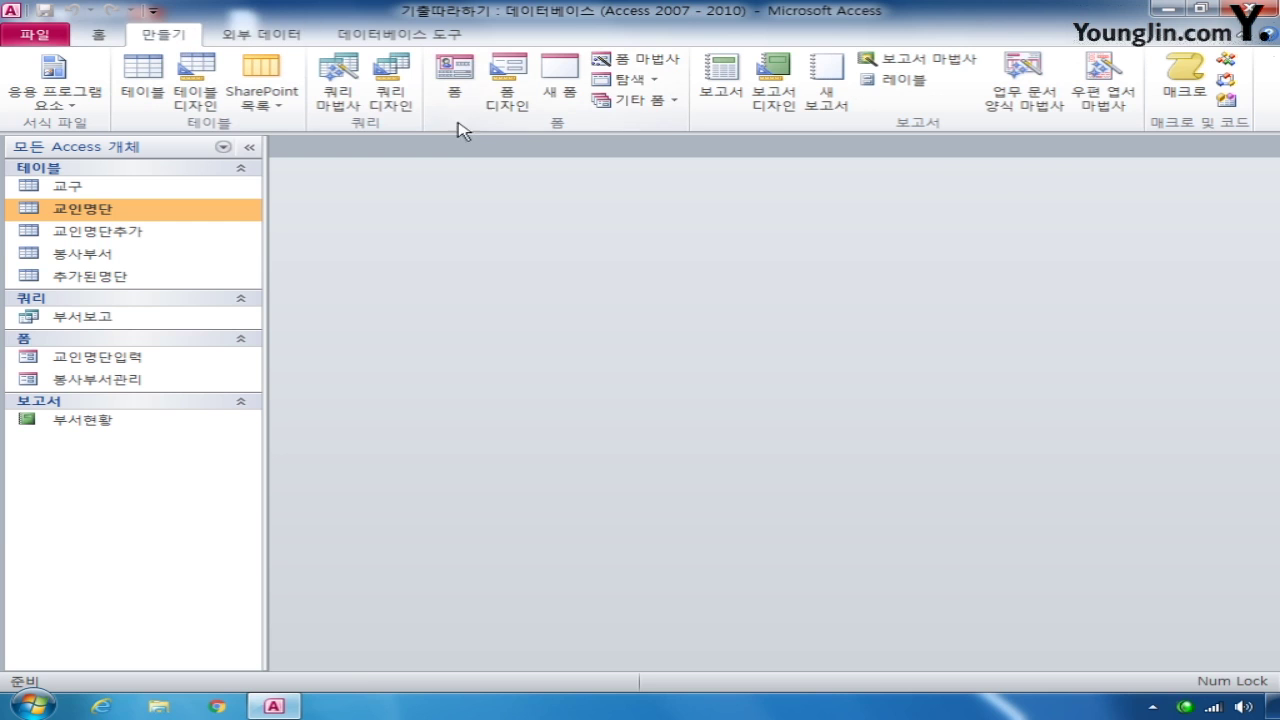
left_click(392, 88)
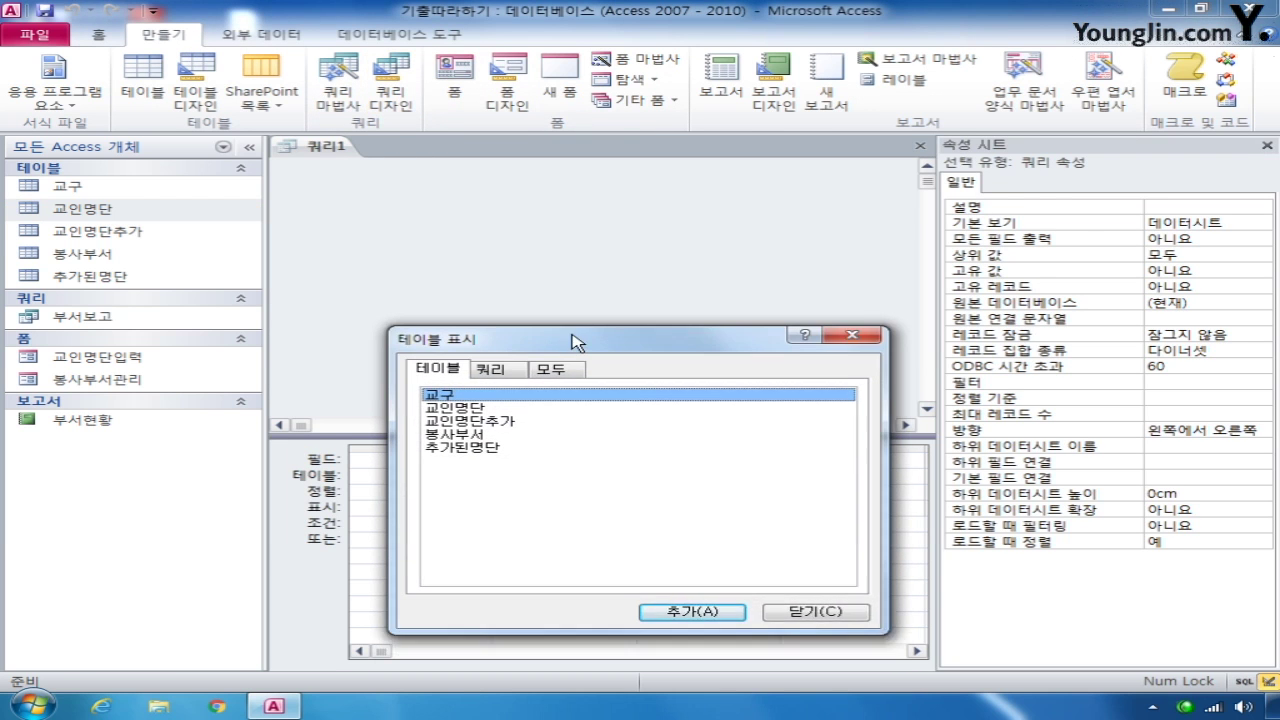
left_click_drag(575, 342, 575, 322)
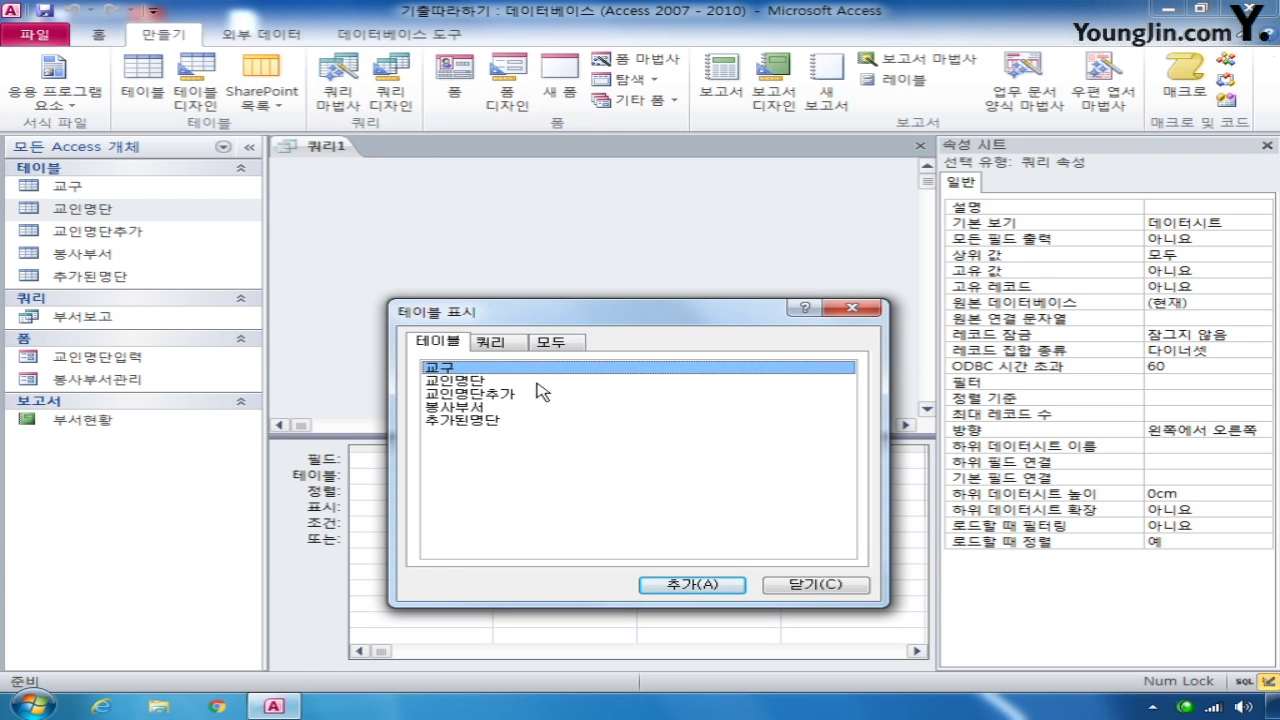
double_click(490, 395)
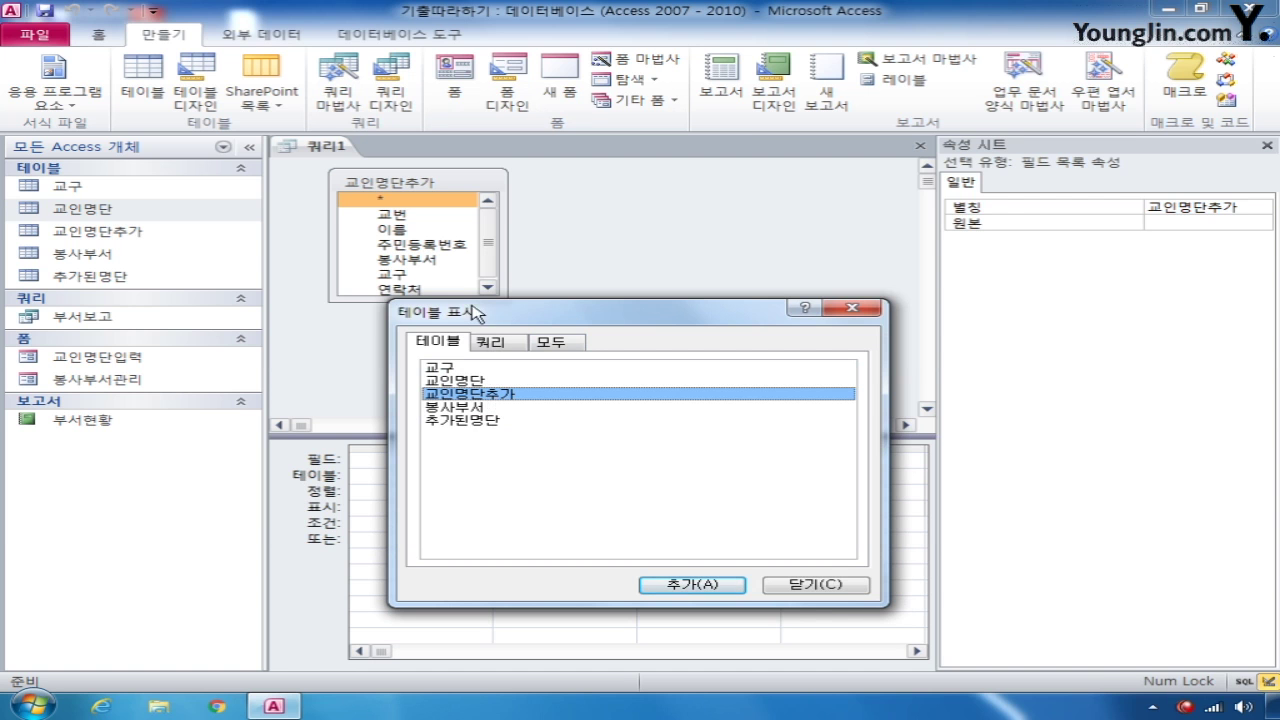
left_click(830, 584)
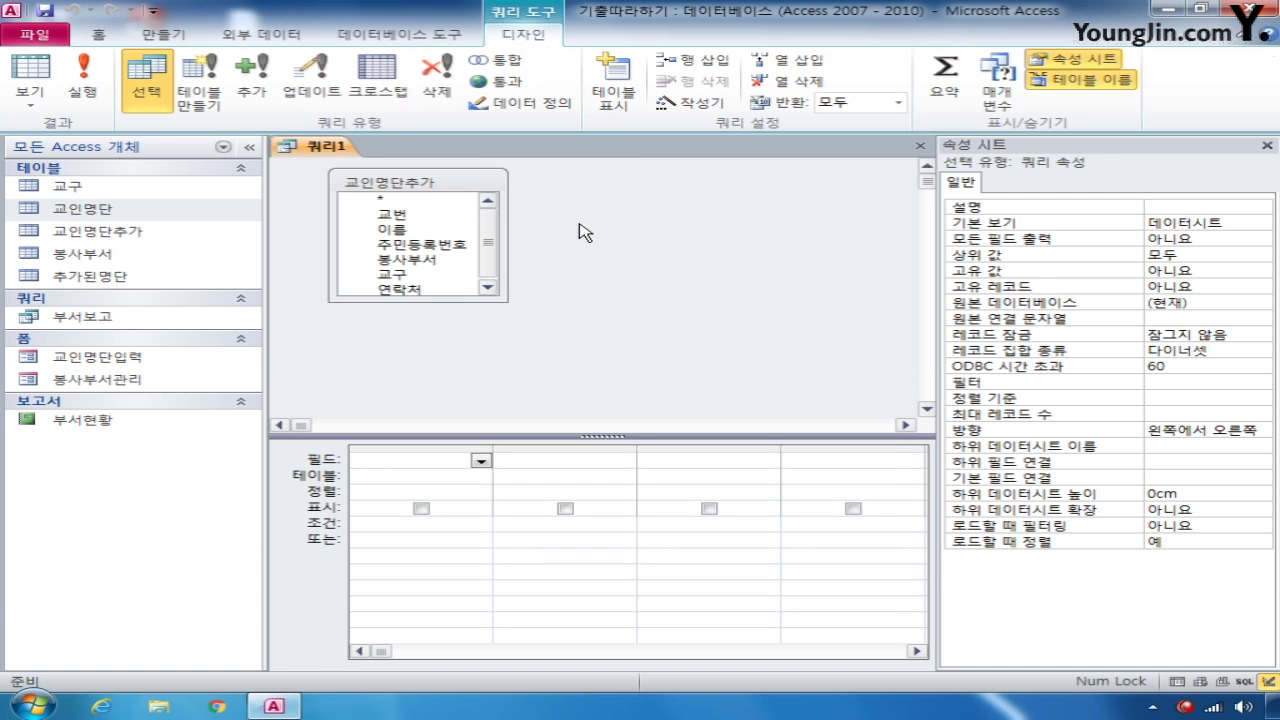
- Turn the query into an append query that targets the 추가된명단 table in the current database
left_click(258, 92)
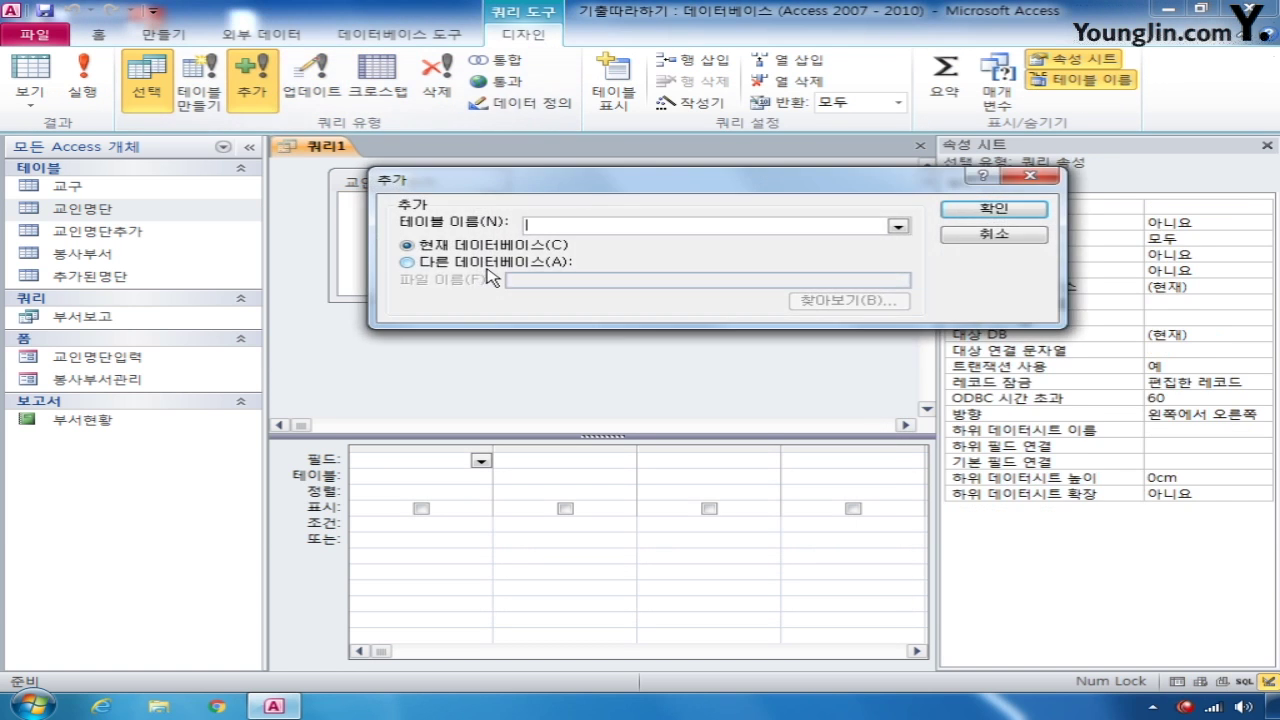
left_click(899, 228)
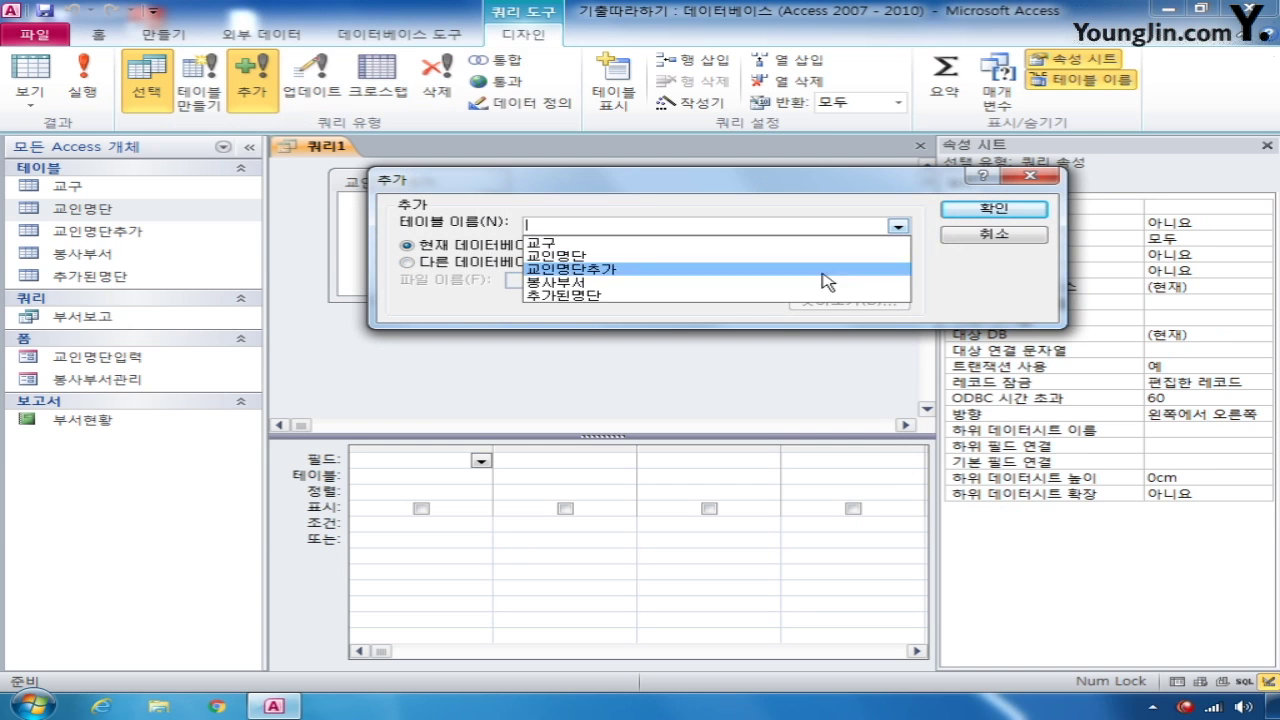
left_click(757, 295)
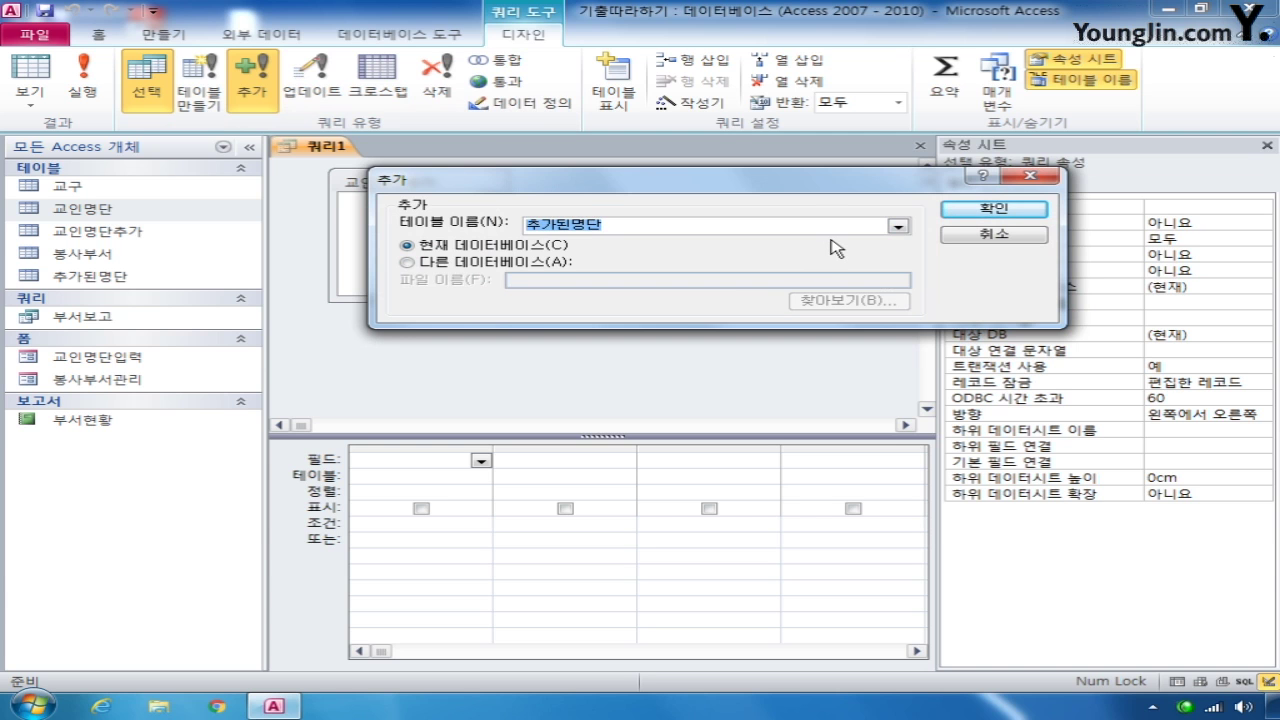
left_click(993, 212)
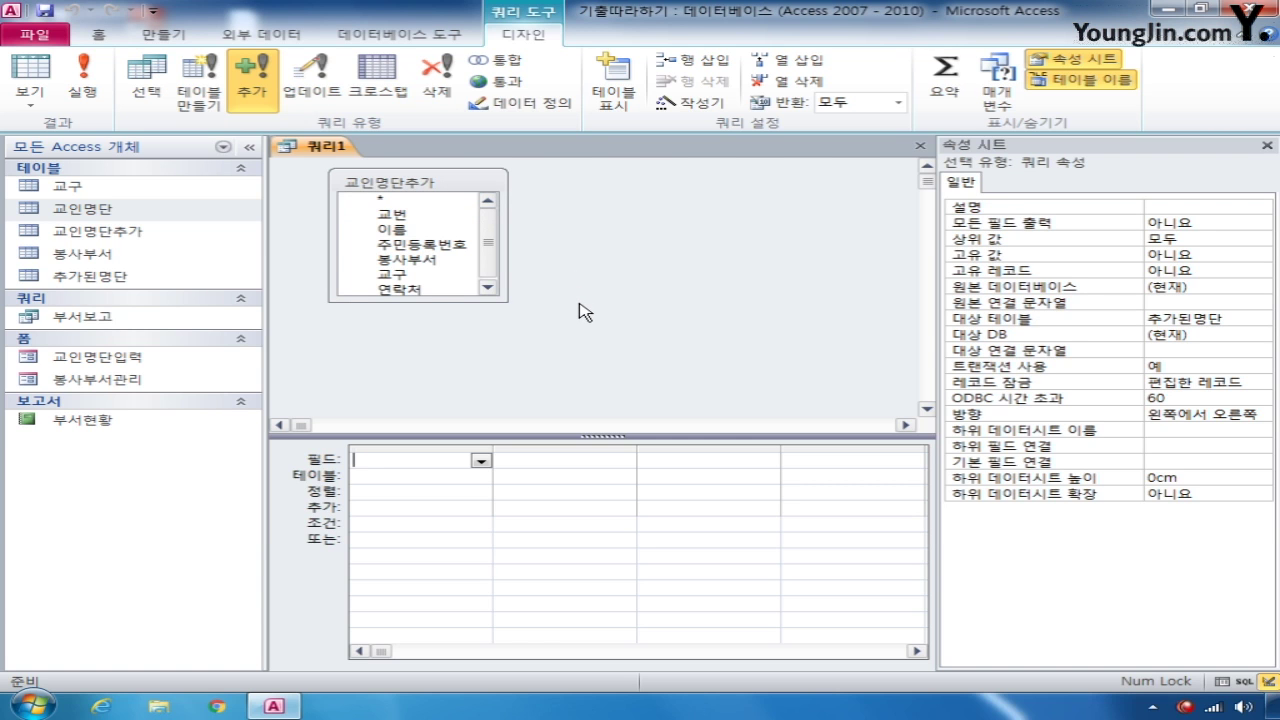
- Add the 교번, 이름, 주민등록번호, 봉사부서, 교구 and 연락처 fields of 교인명단추가 to the append query
double_click(392, 214)
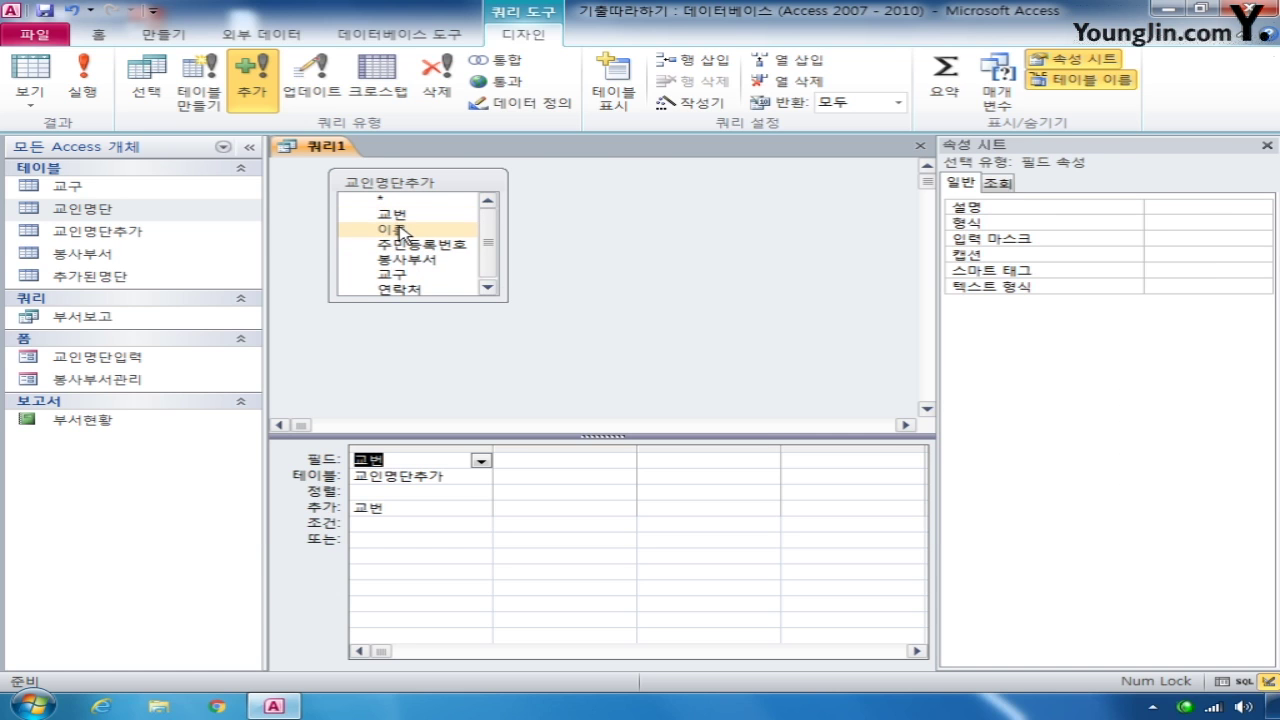
double_click(400, 230)
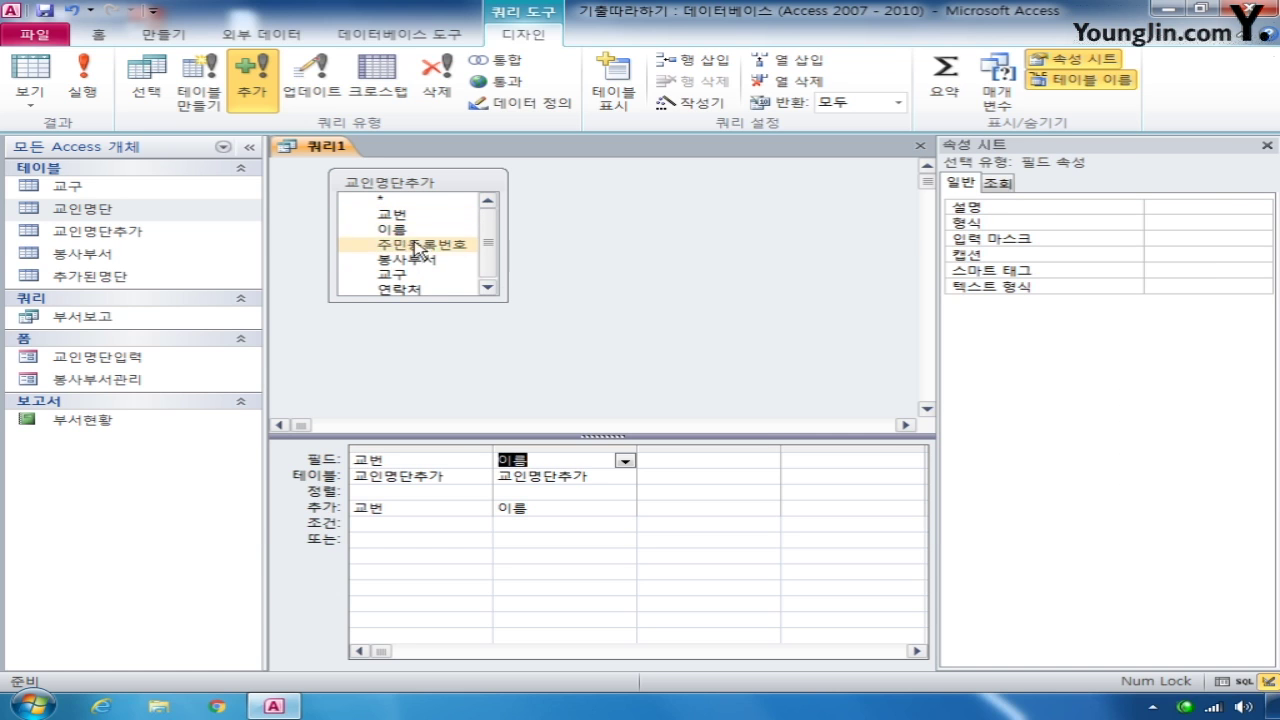
double_click(430, 245)
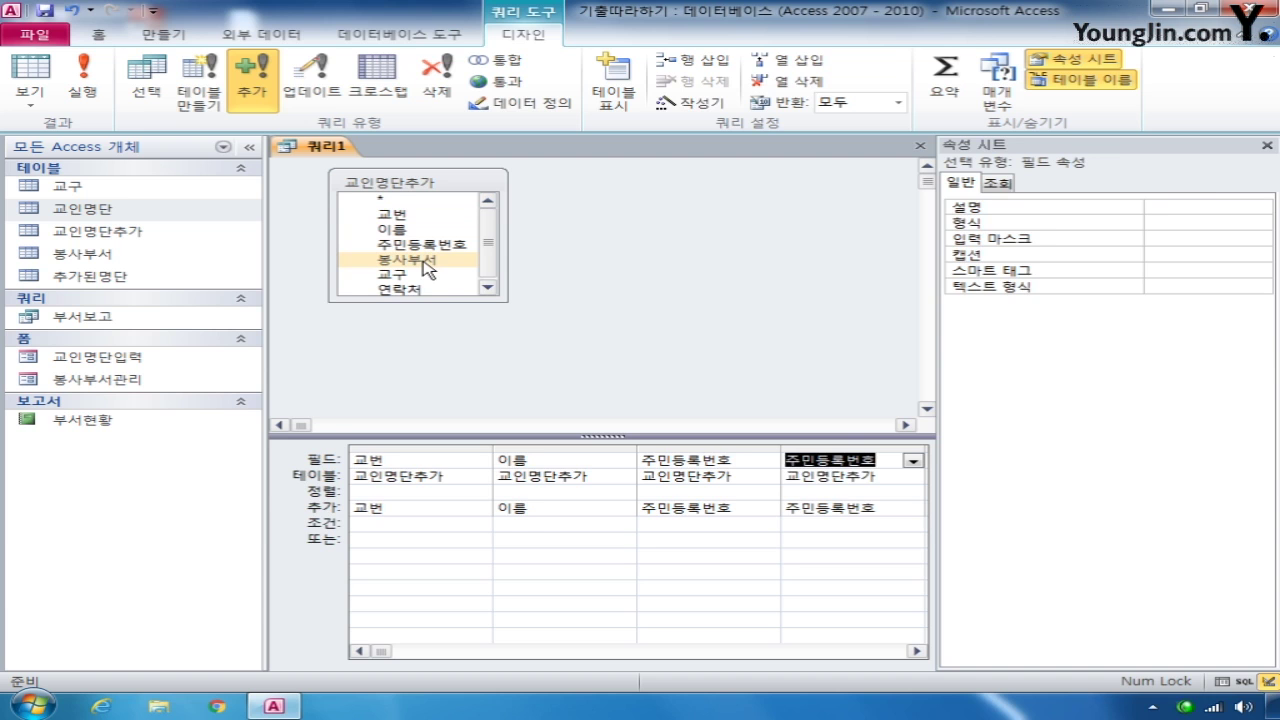
double_click(424, 261)
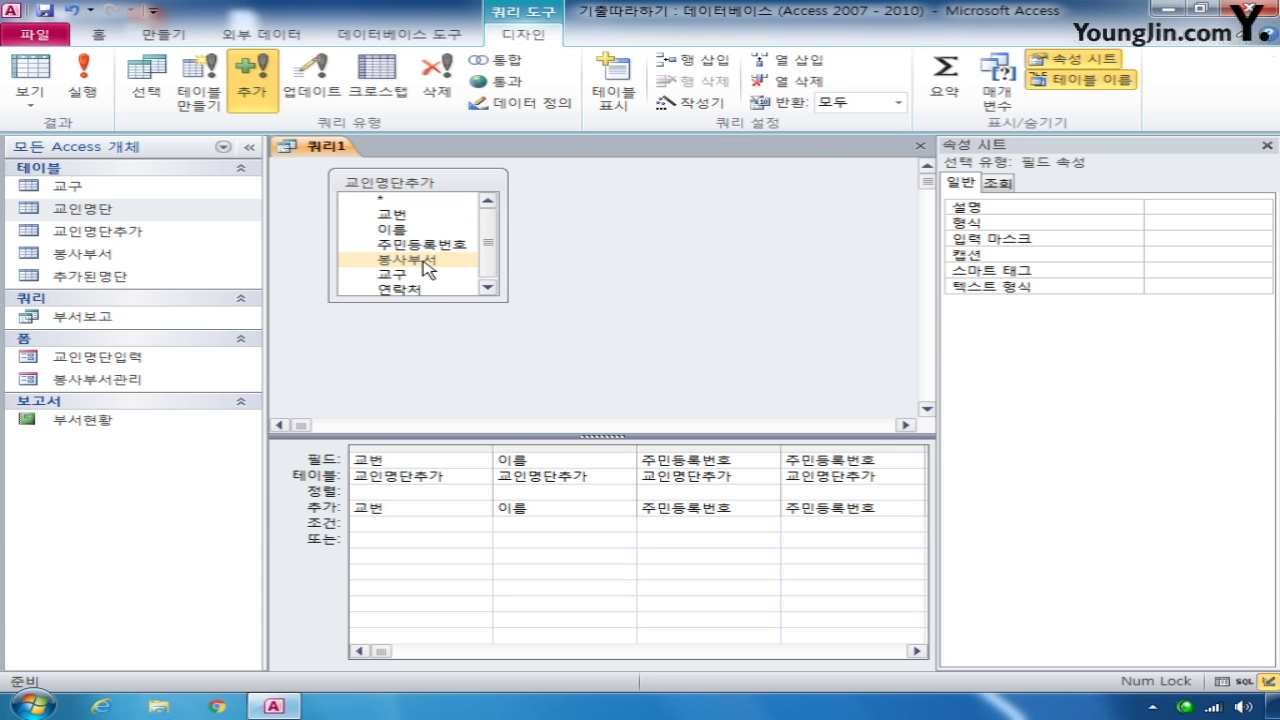
double_click(410, 274)
double_click(410, 289)
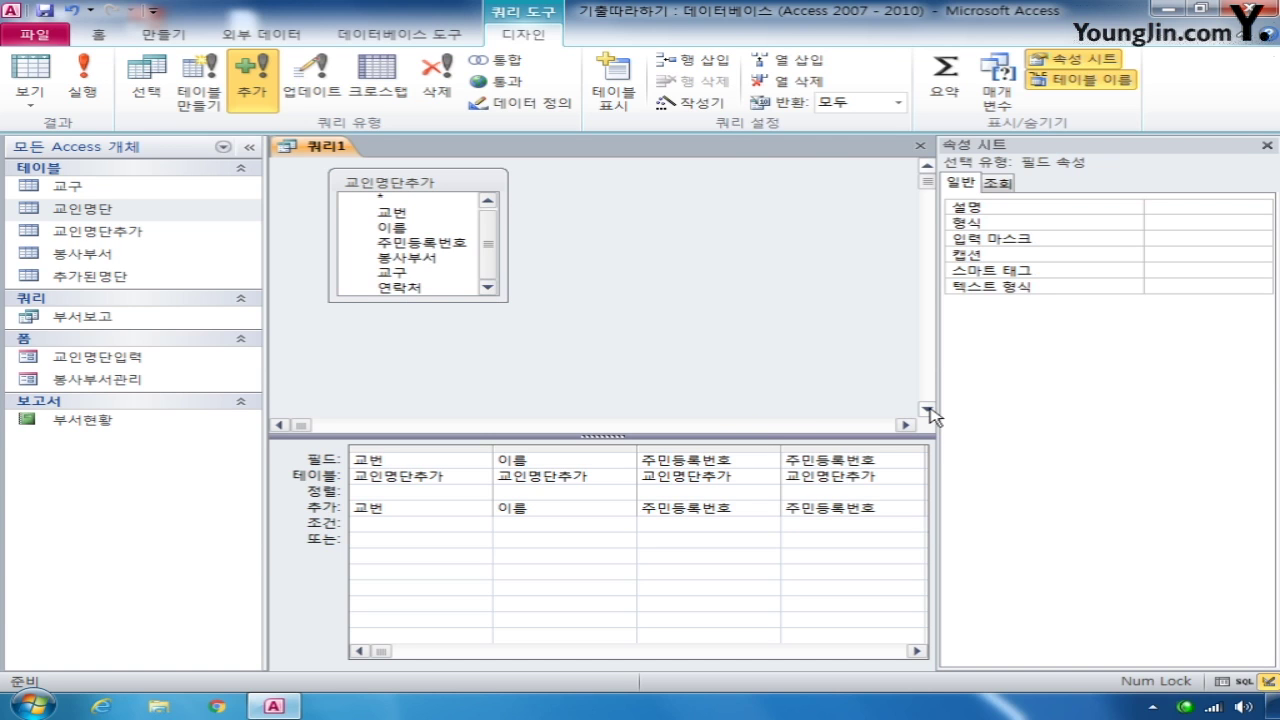
- Widen the 교번 column and set its criterion to not in (select 교번 from 추가된명단)
left_click(381, 527)
left_click_drag(492, 447, 648, 449)
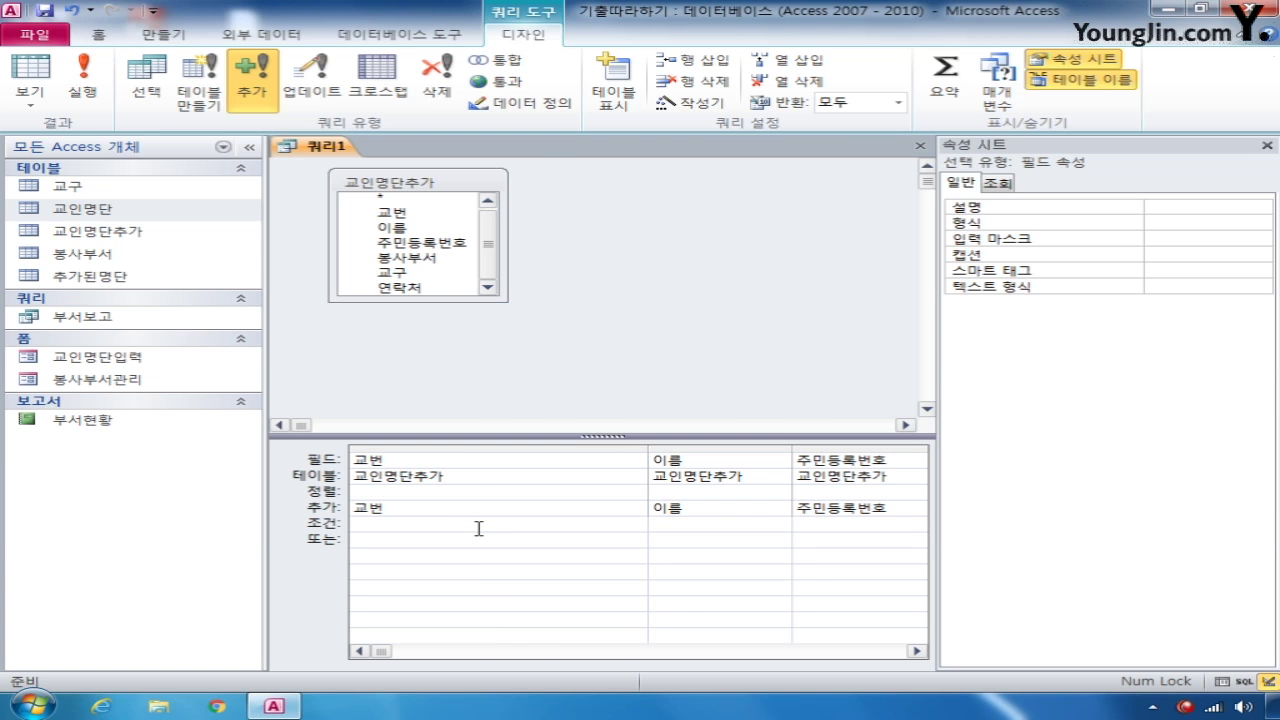
type("not in (select 교번 from 추가된")
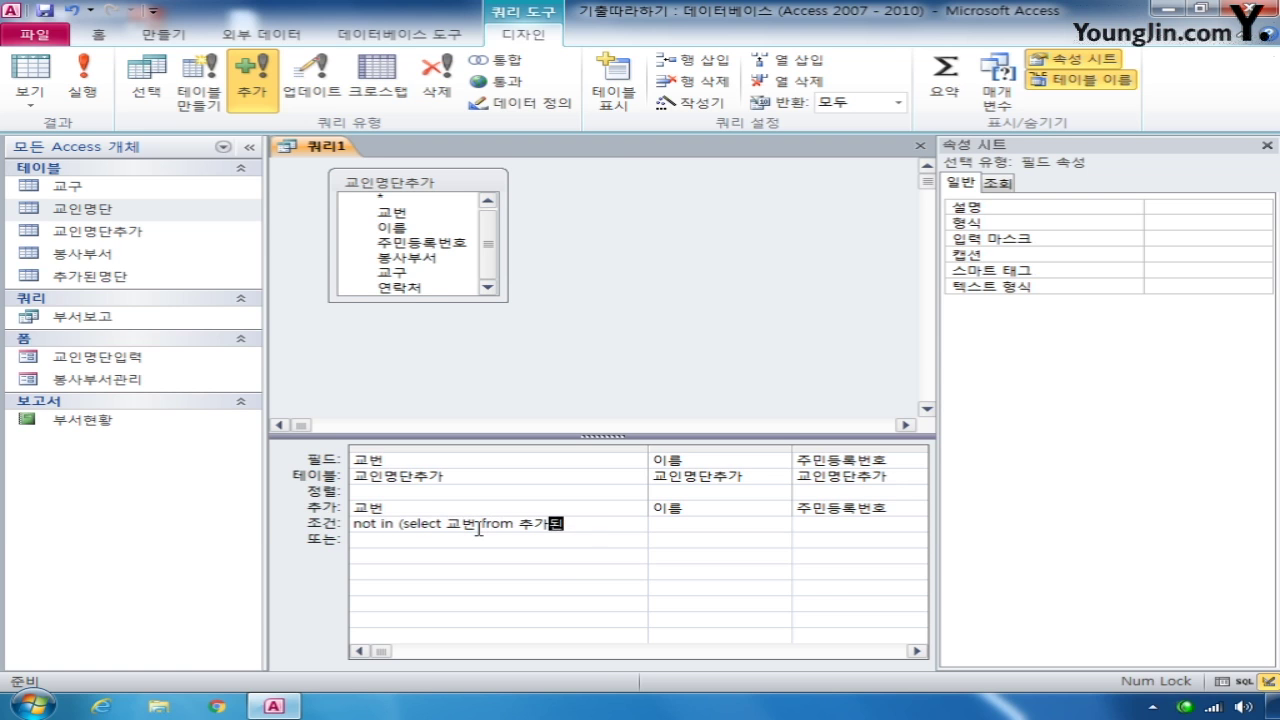
type("명단)")
- Close the append query and save it under the name 교인명단추가질의
left_click(920, 145)
left_click(525, 401)
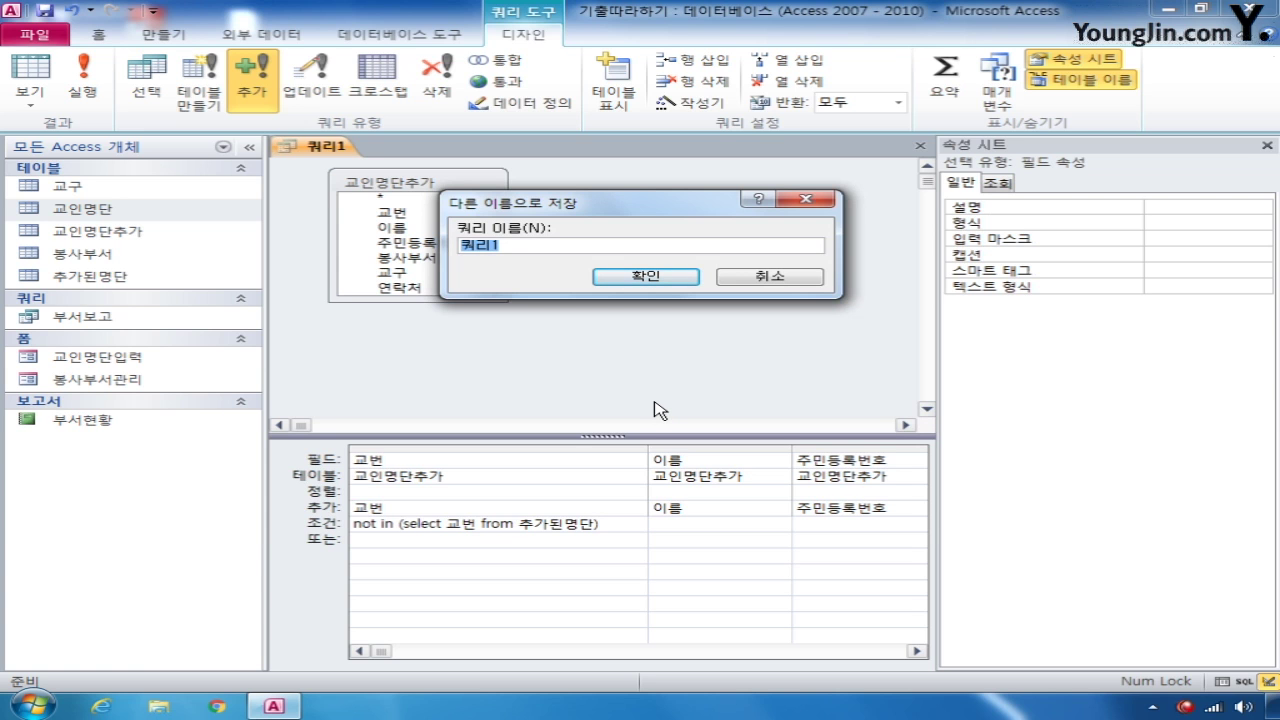
type("교인명단추가질의")
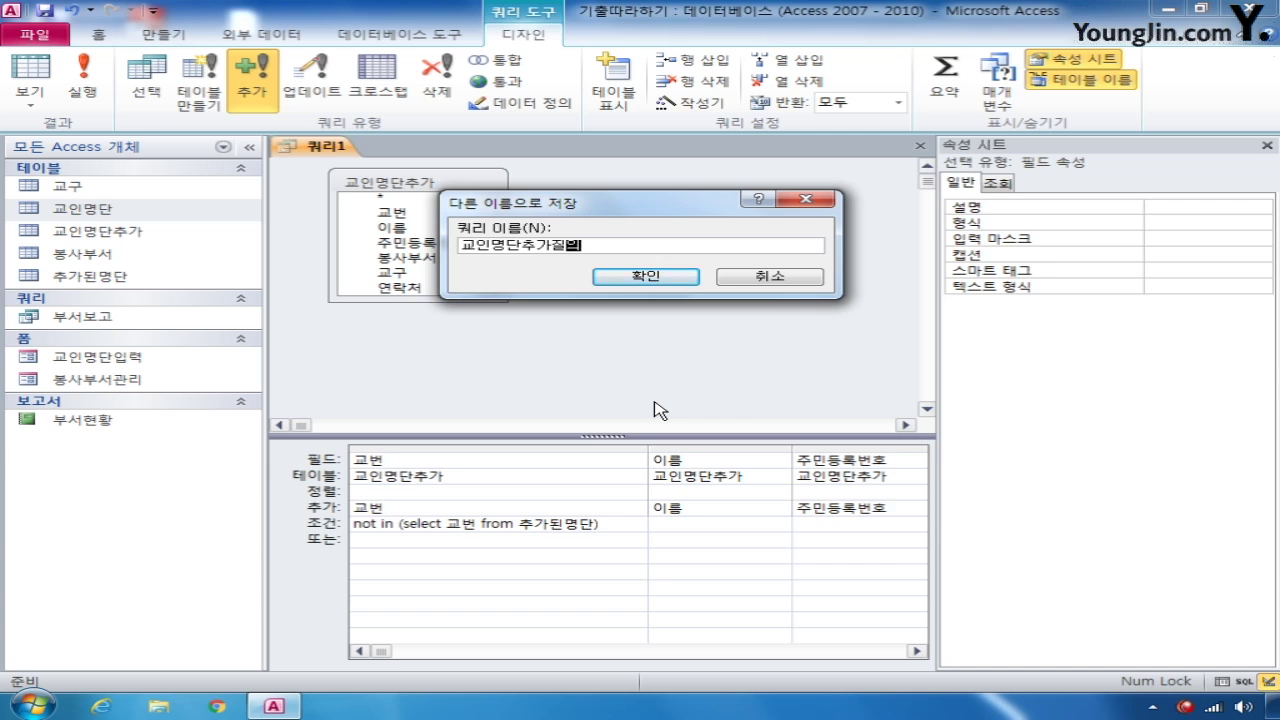
key("Return")
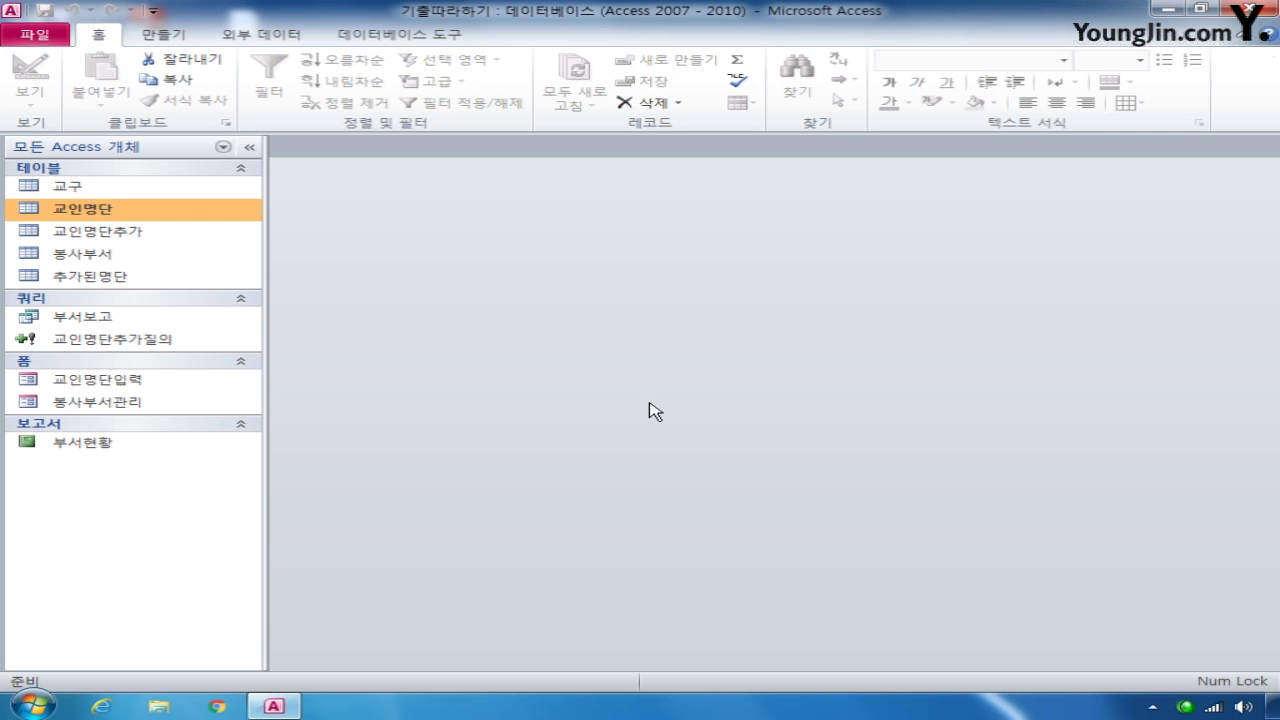
- Try to run the saved 교인명단추가질의 append query
double_click(165, 343)
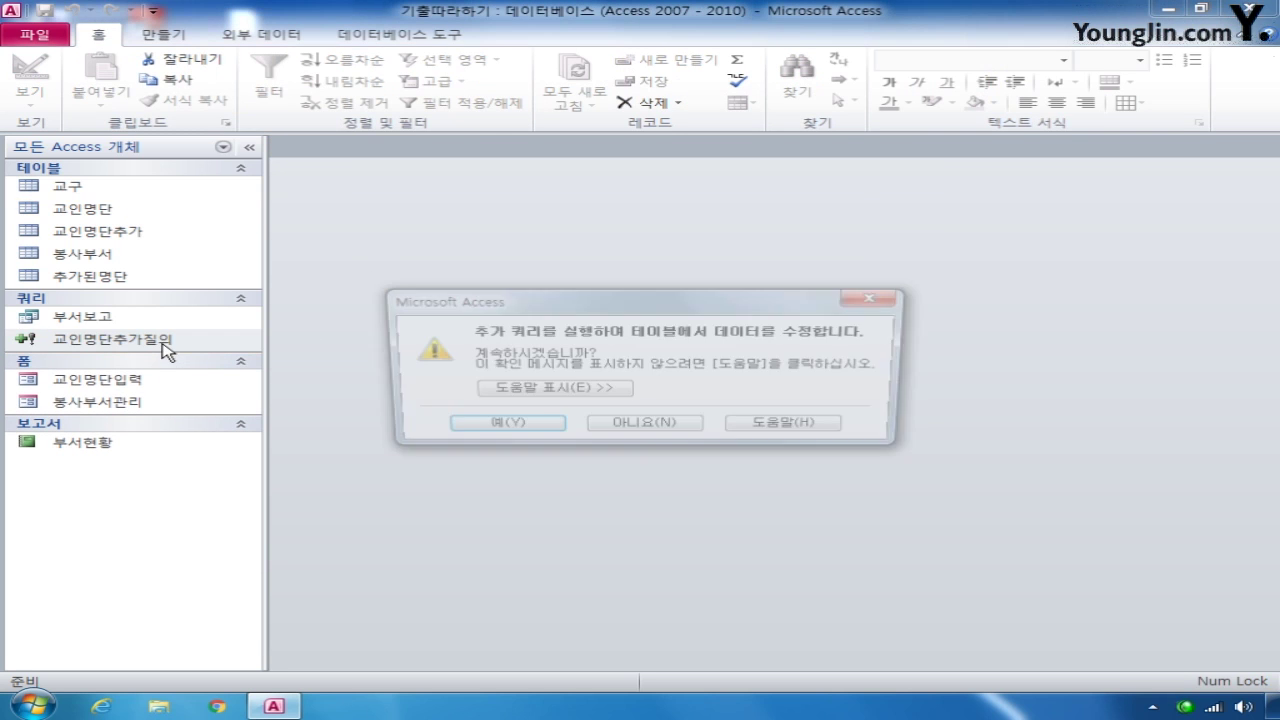
left_click(452, 426)
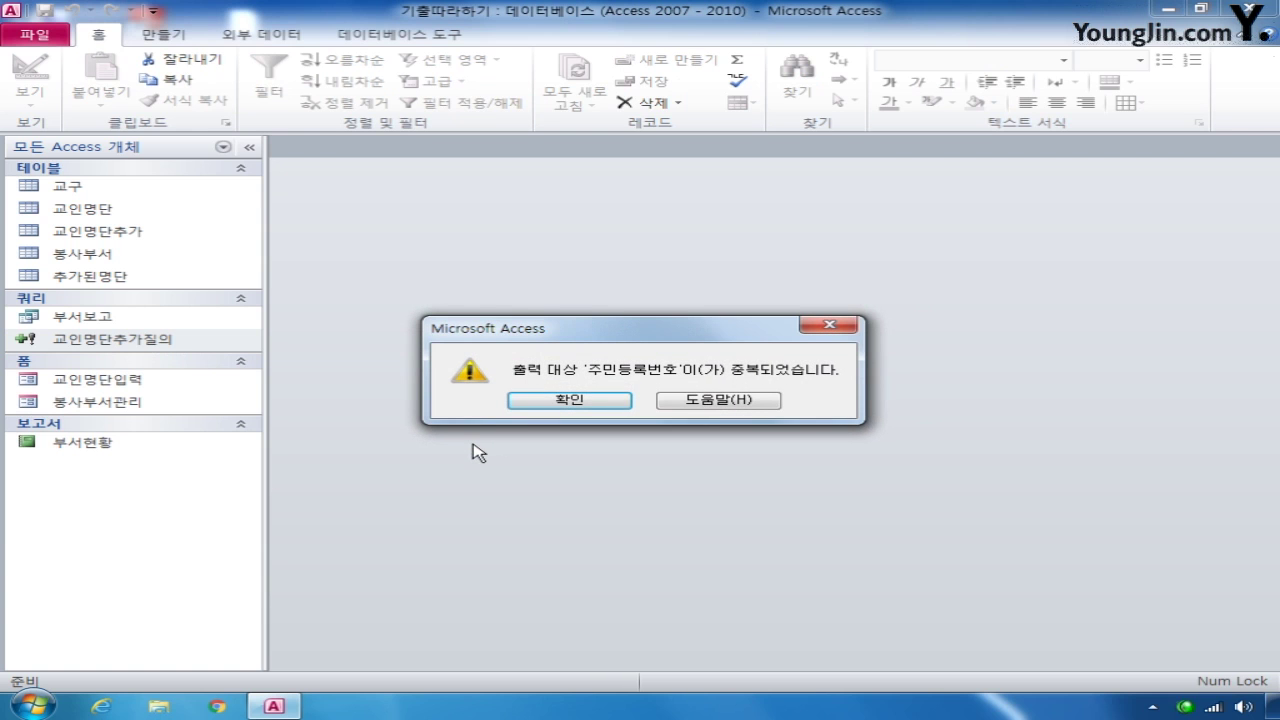
left_click(566, 400)
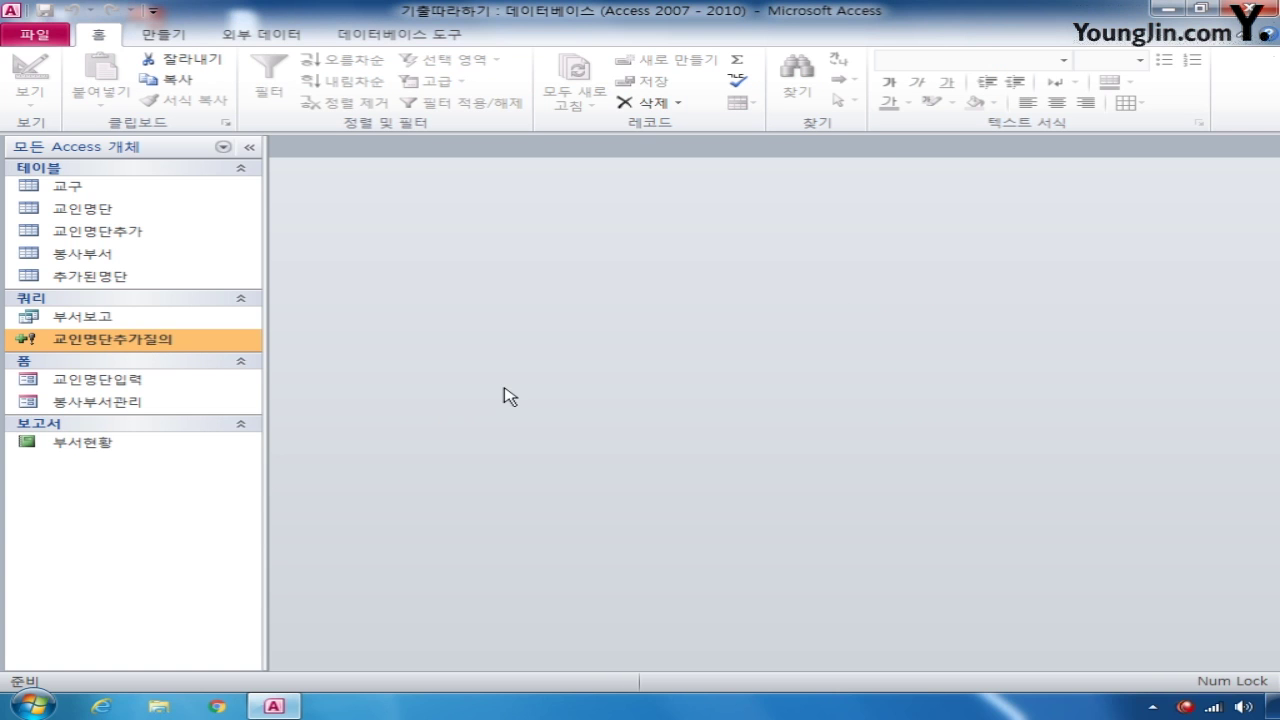
double_click(165, 343)
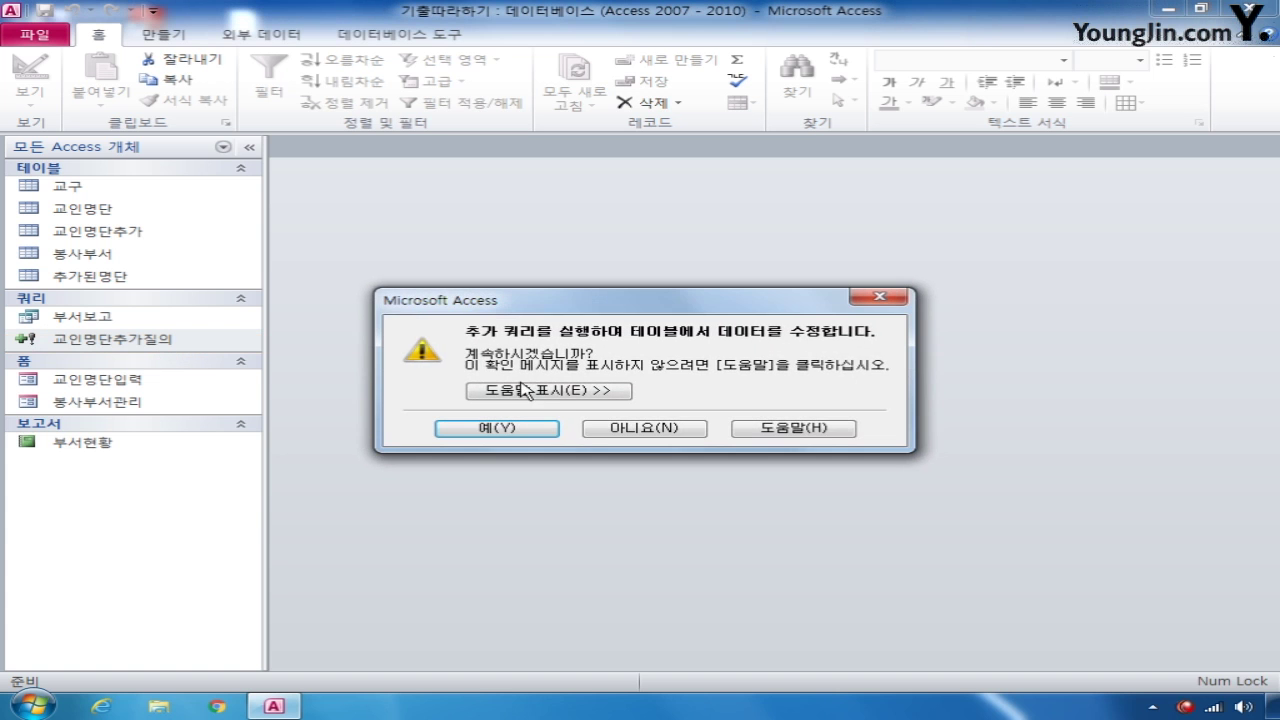
left_click(538, 437)
left_click(566, 400)
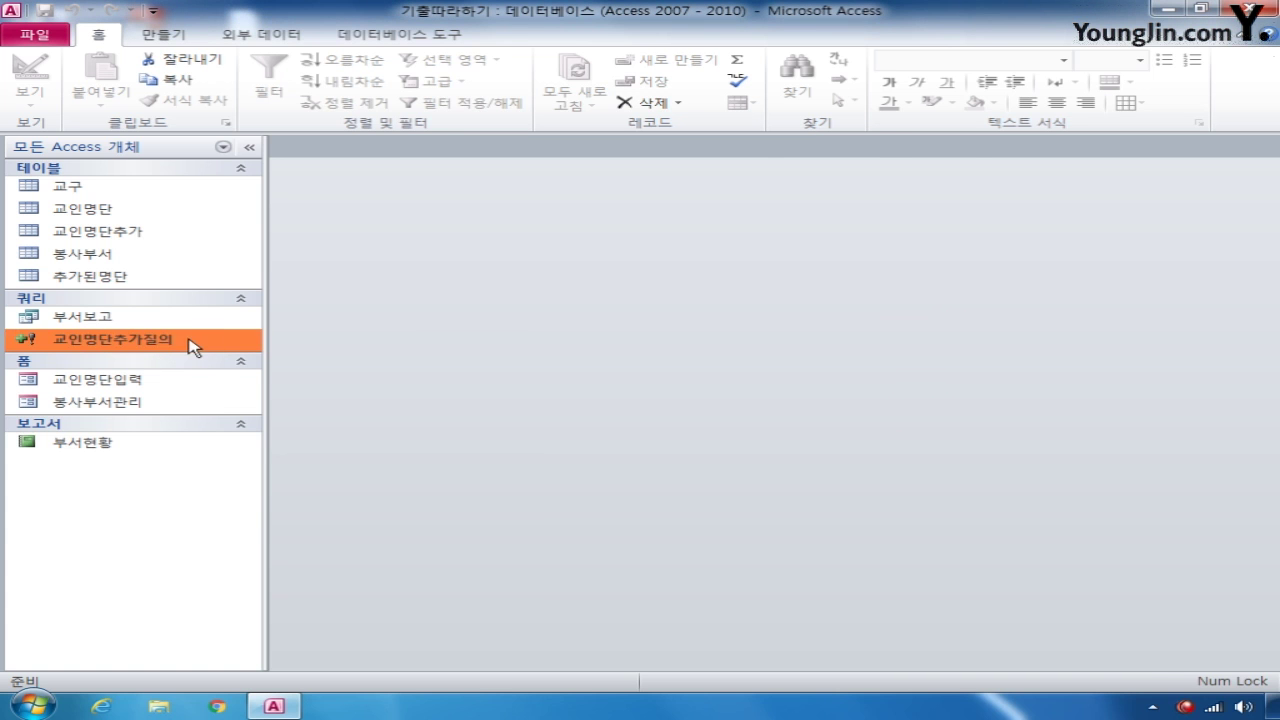
- Open 교인명단추가질의 in Design view and delete its duplicate 주민등록번호 column
right_click(195, 343)
left_click(306, 374)
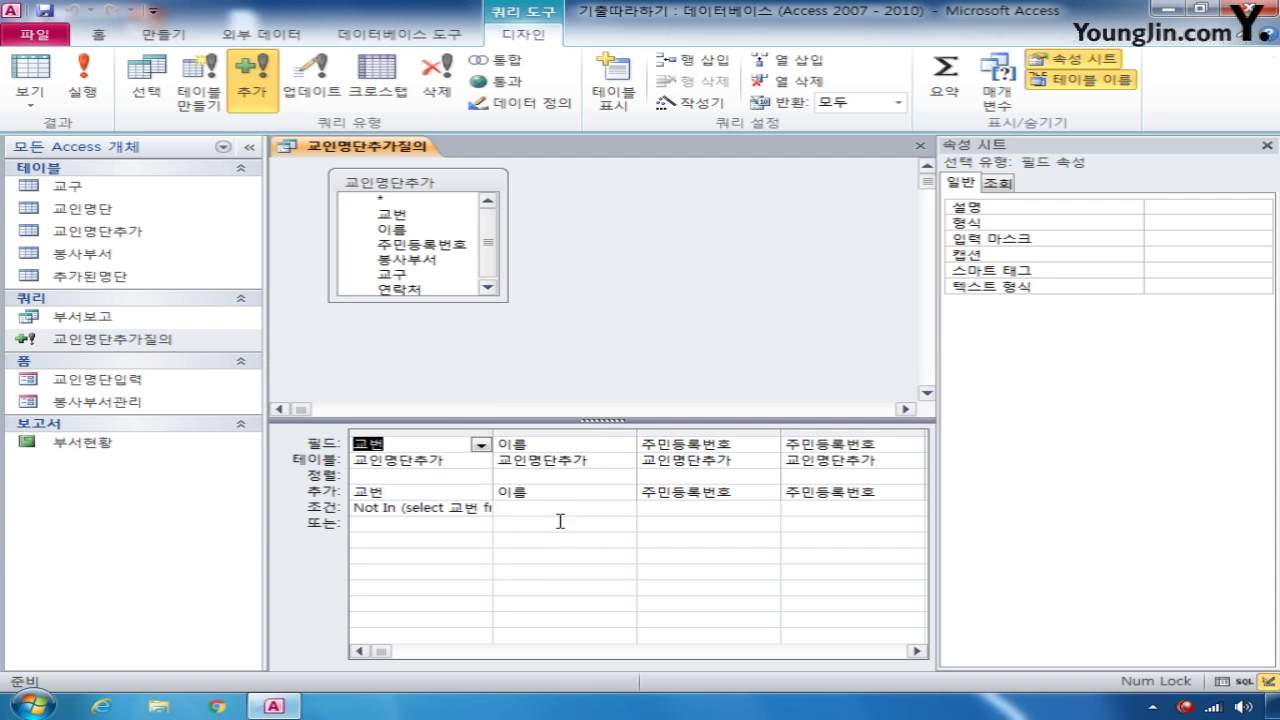
left_click(824, 432)
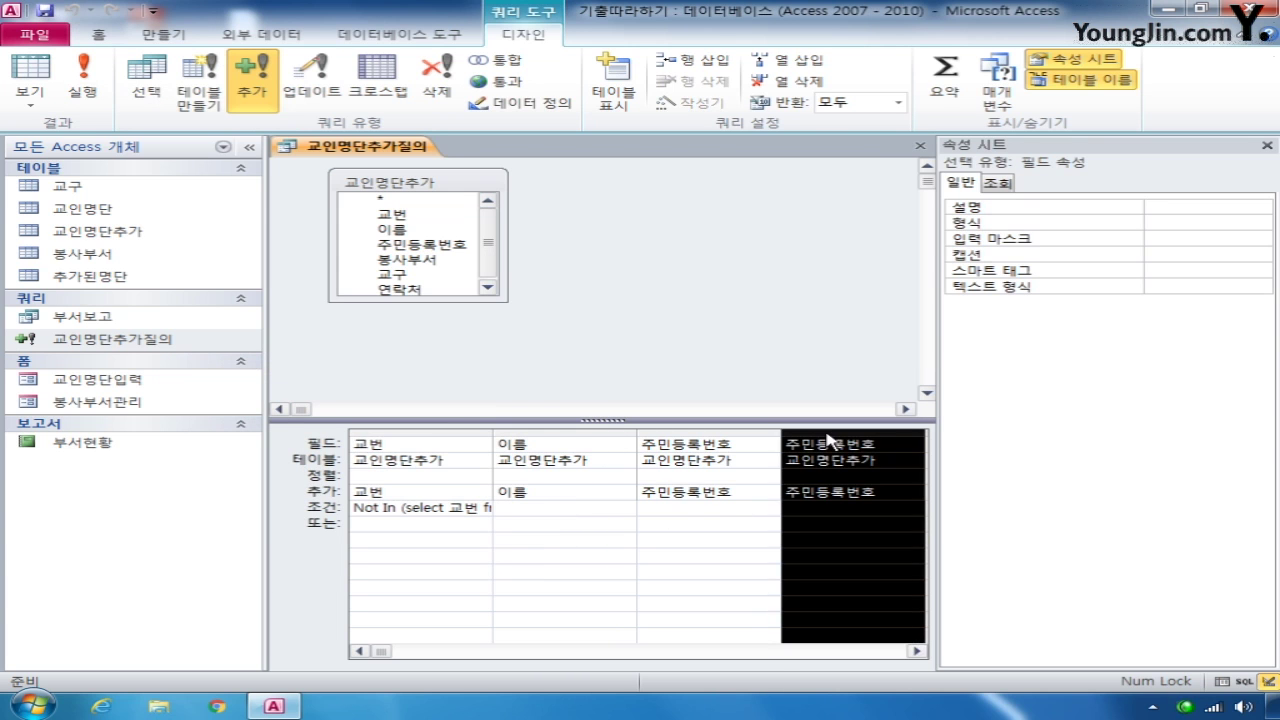
scroll(824, 432, "down", 1)
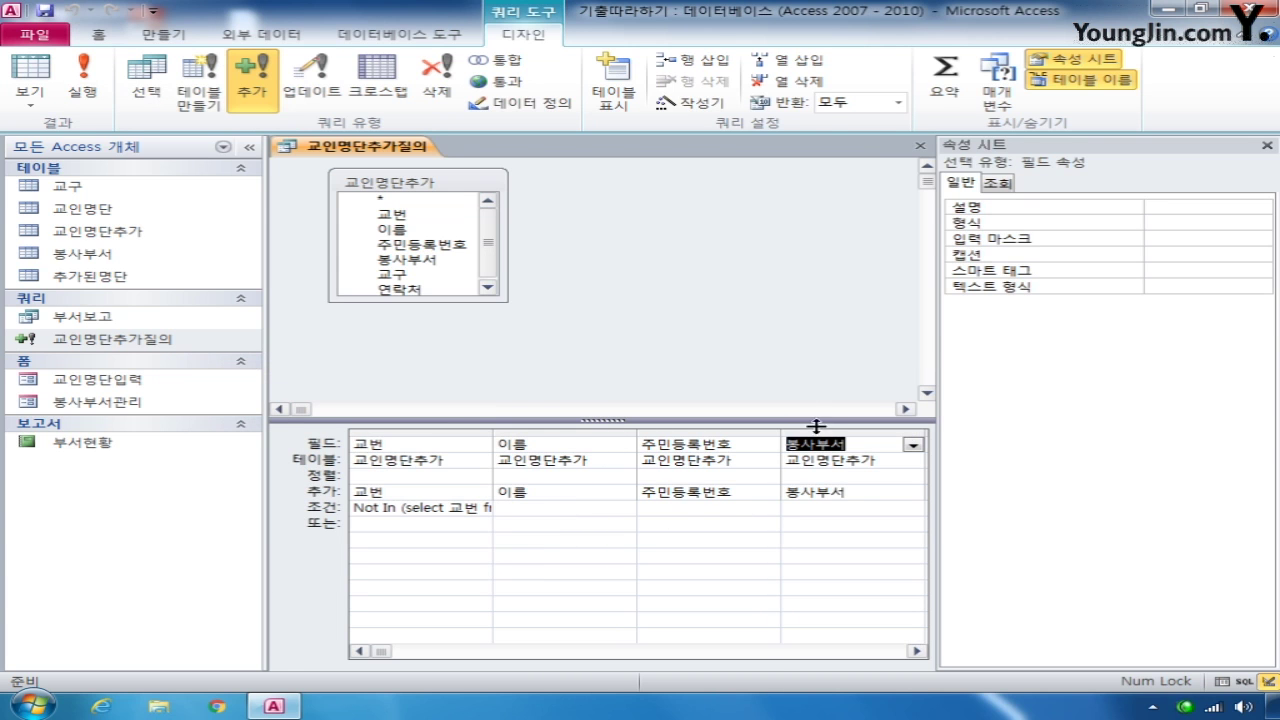
- Run the corrected append query, save its design changes and close it
left_click(84, 82)
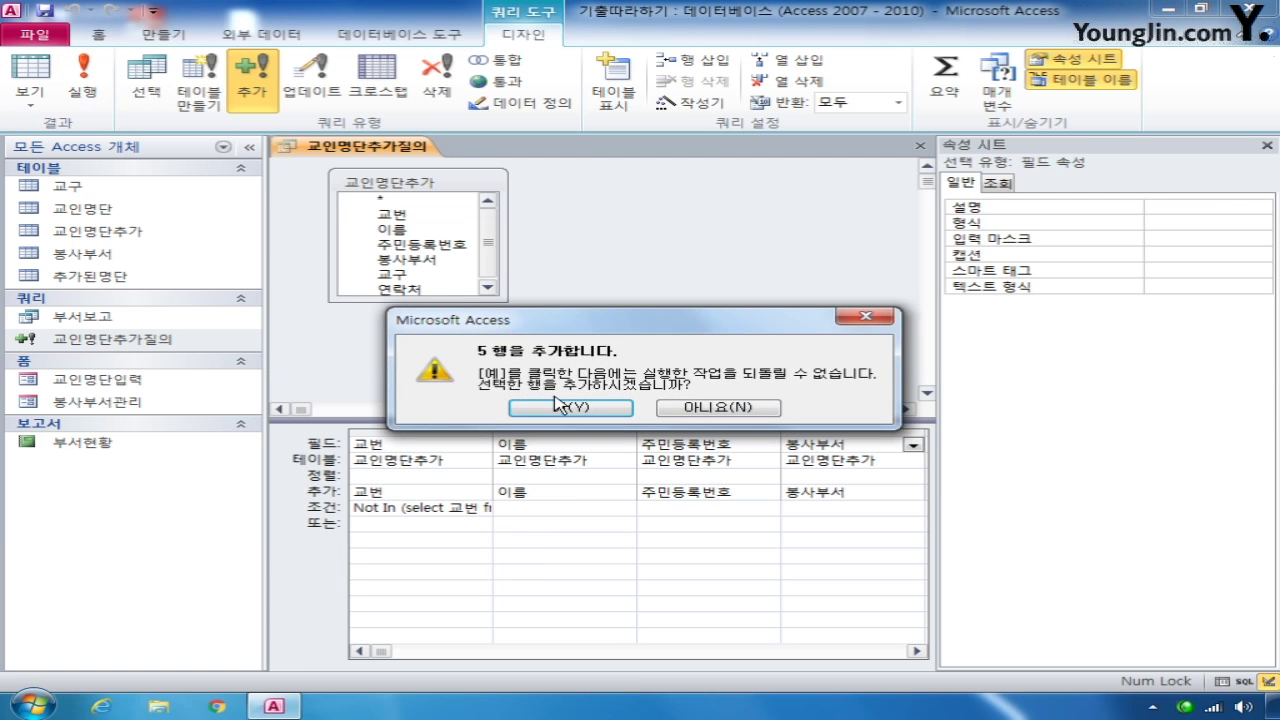
left_click(865, 317)
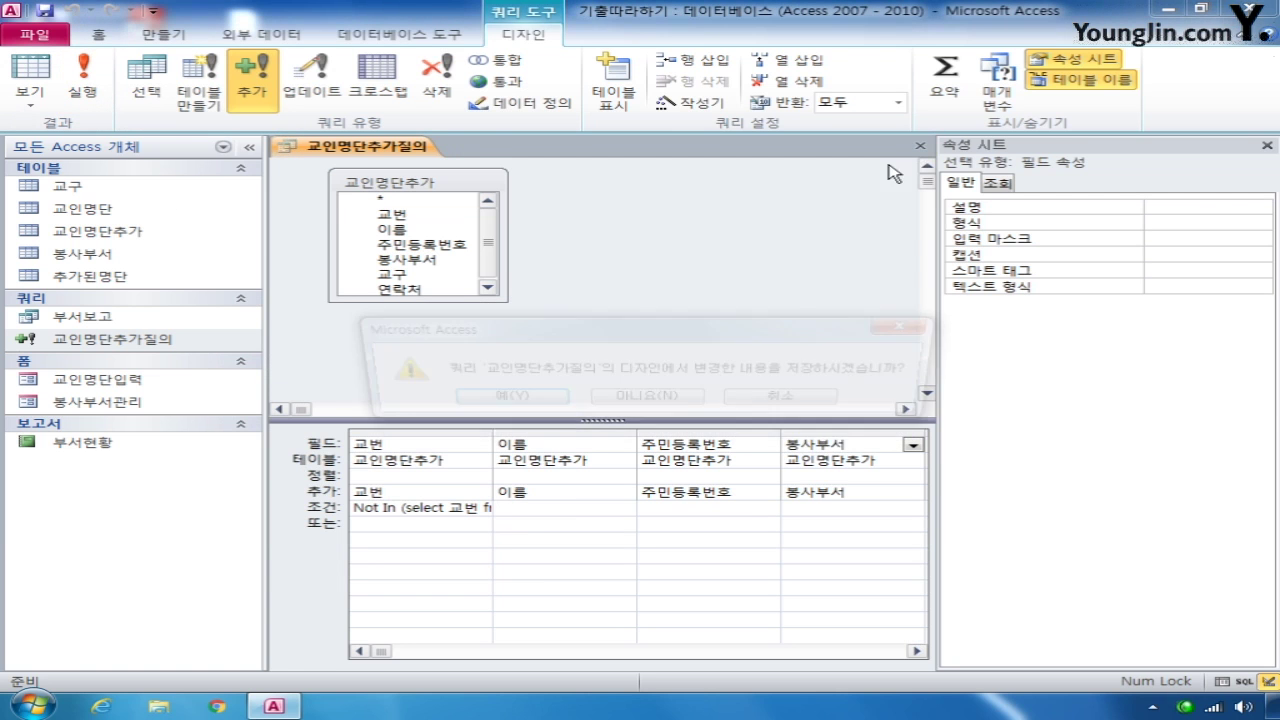
left_click(920, 146)
left_click(490, 404)
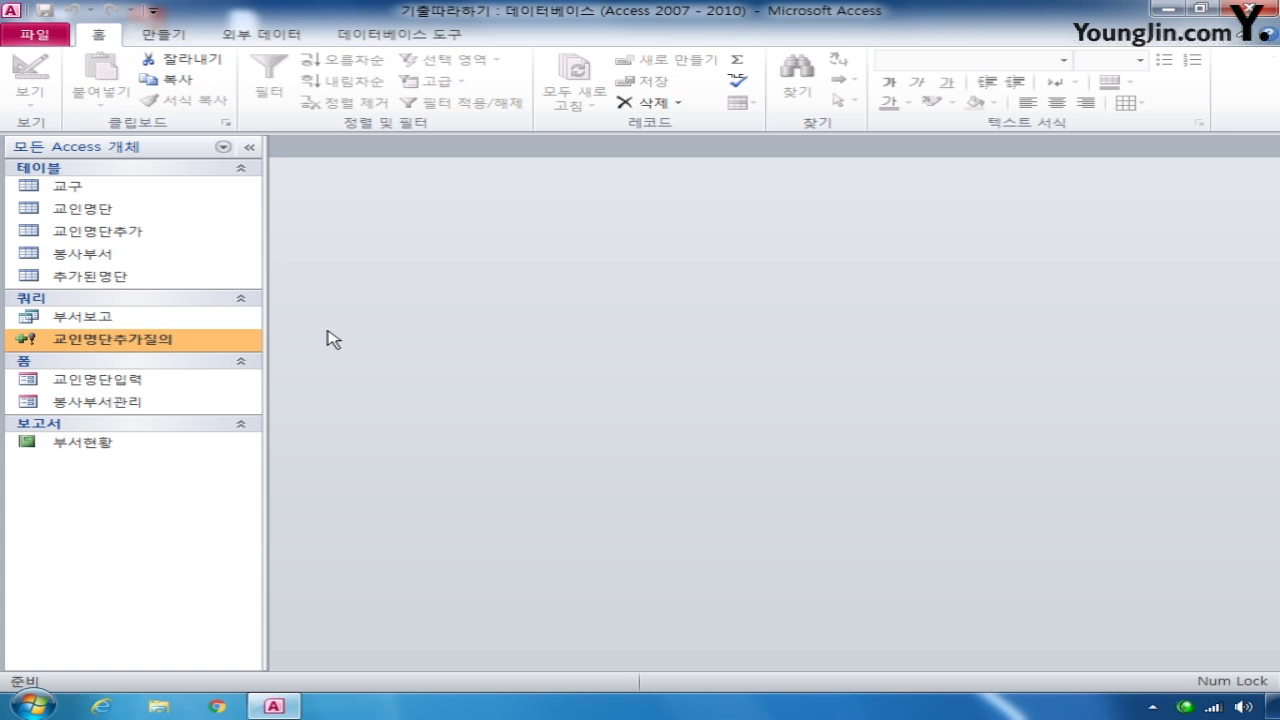
- Open the database relationships and add the 봉사부서 table to the layout
left_click(178, 36)
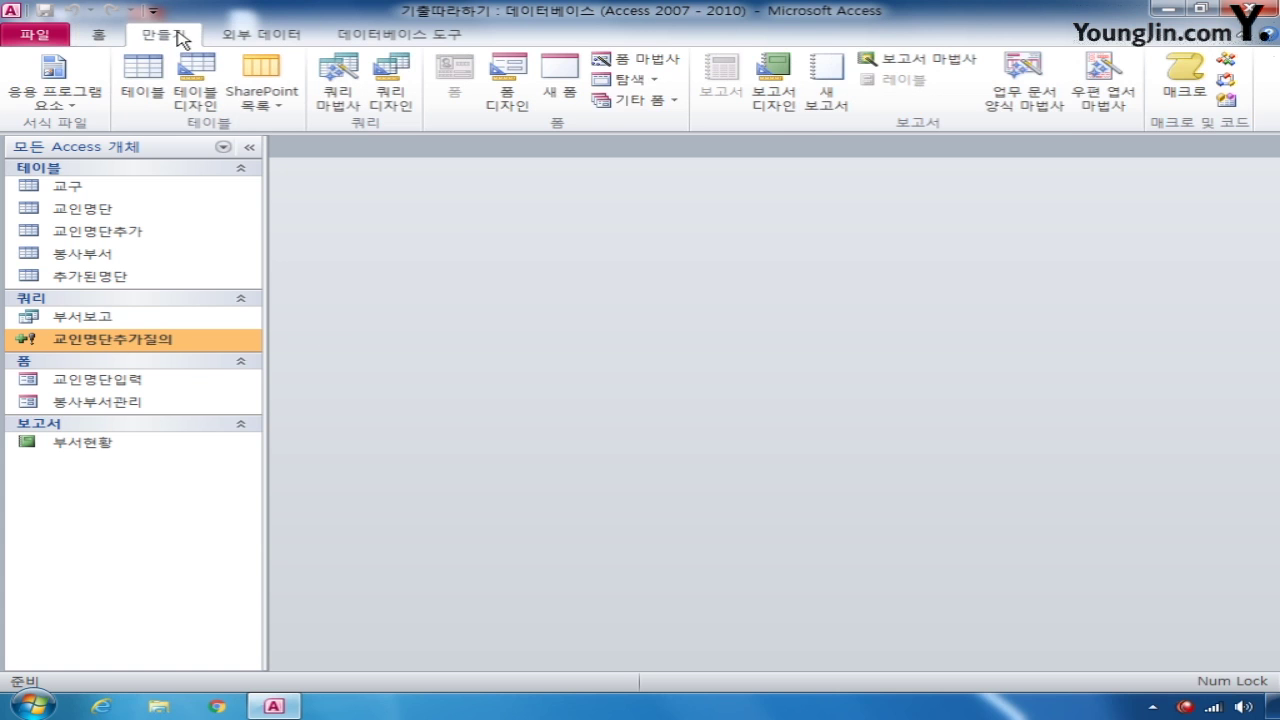
left_click(428, 36)
left_click(237, 72)
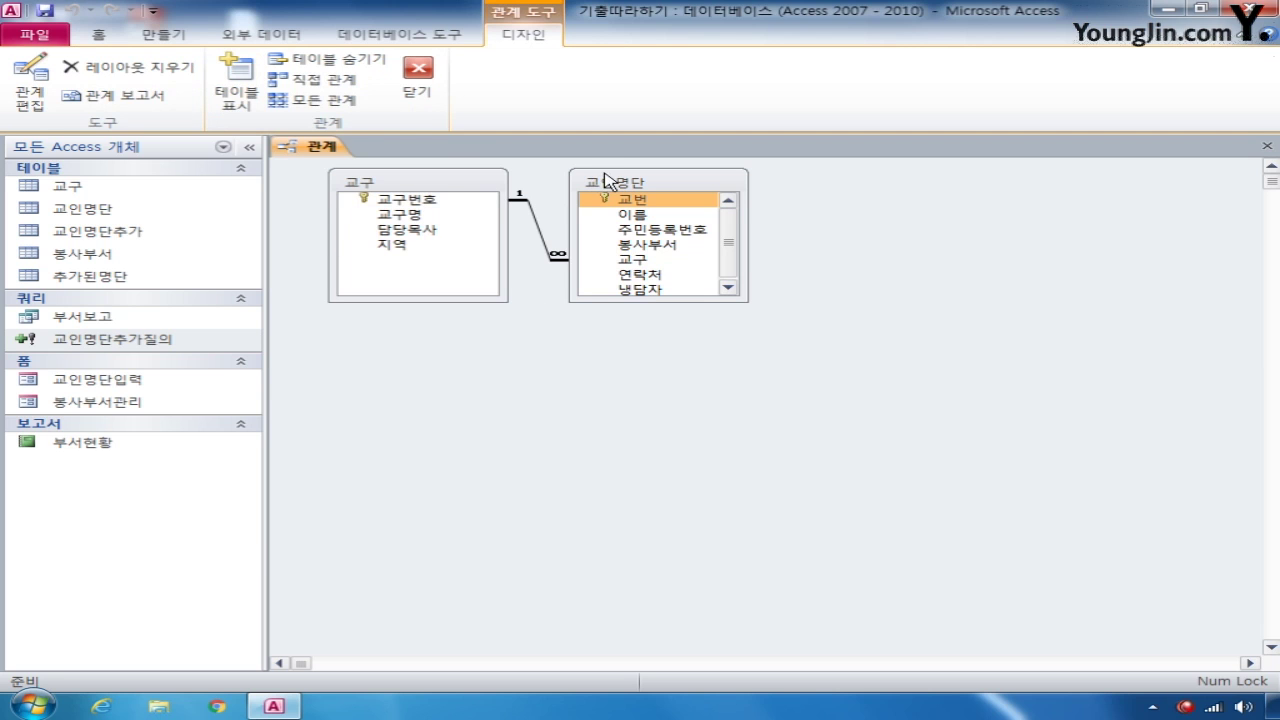
left_click(659, 248)
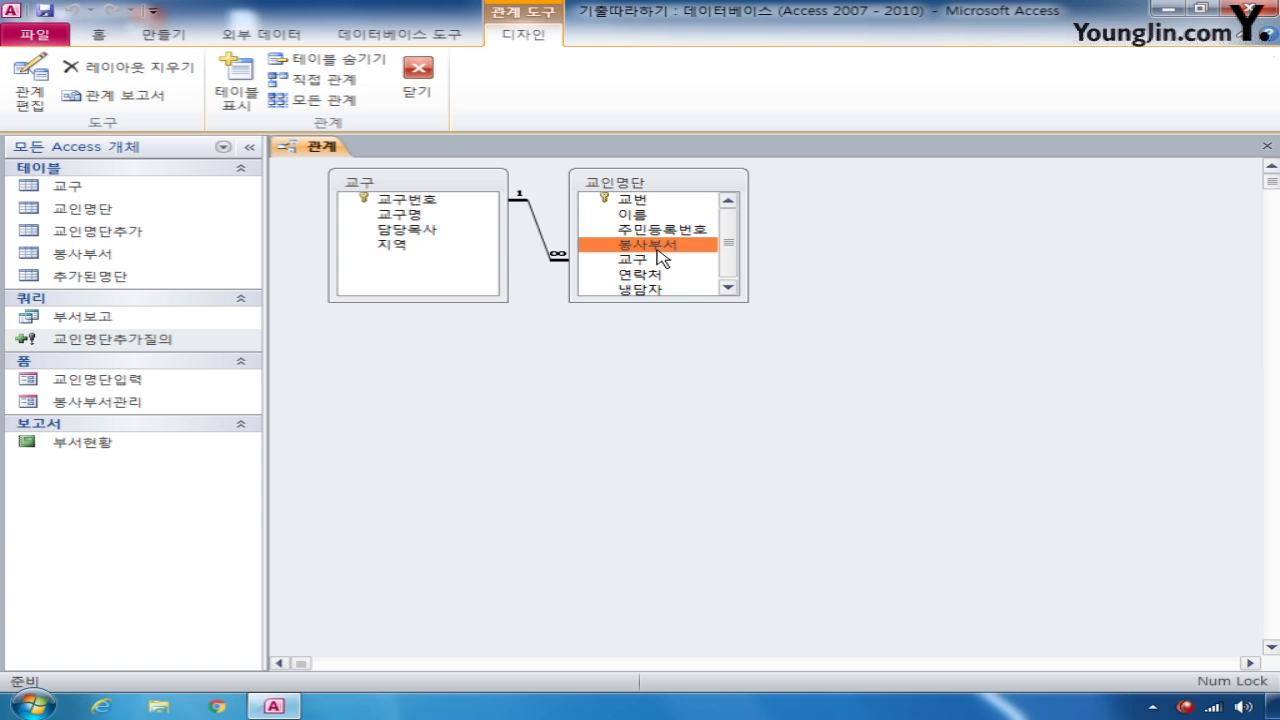
right_click(837, 216)
left_click(892, 222)
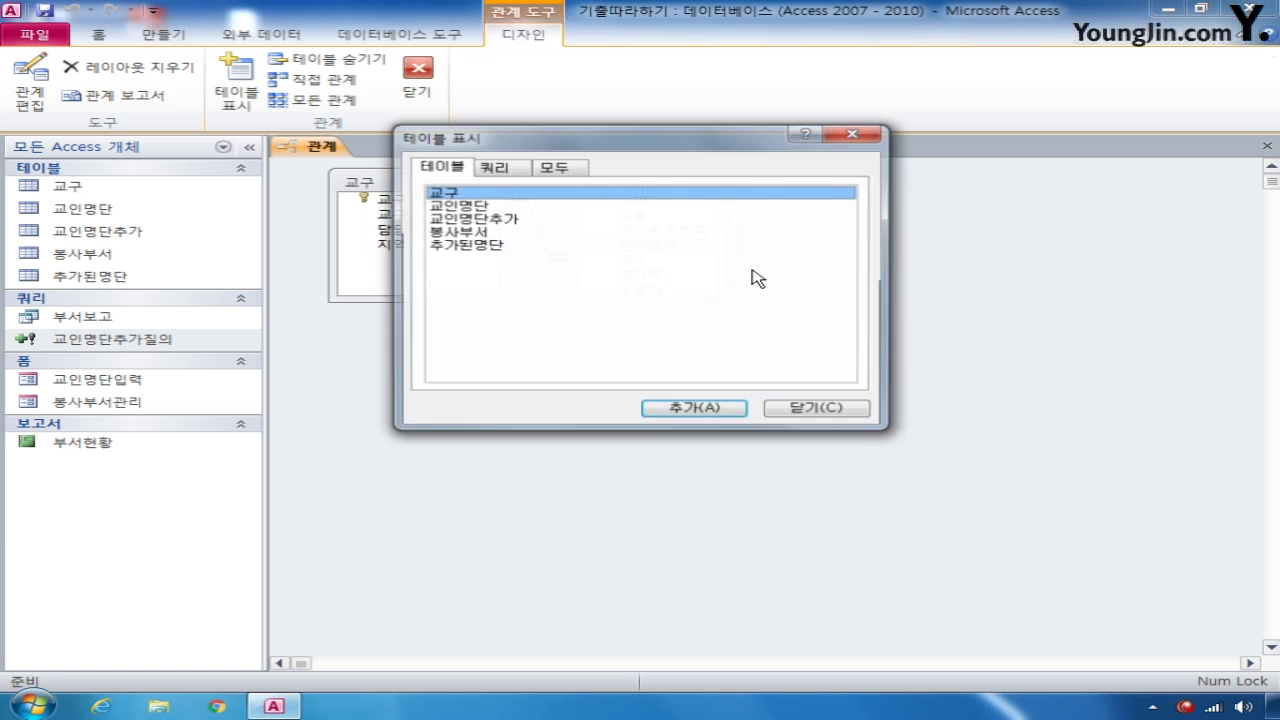
double_click(487, 234)
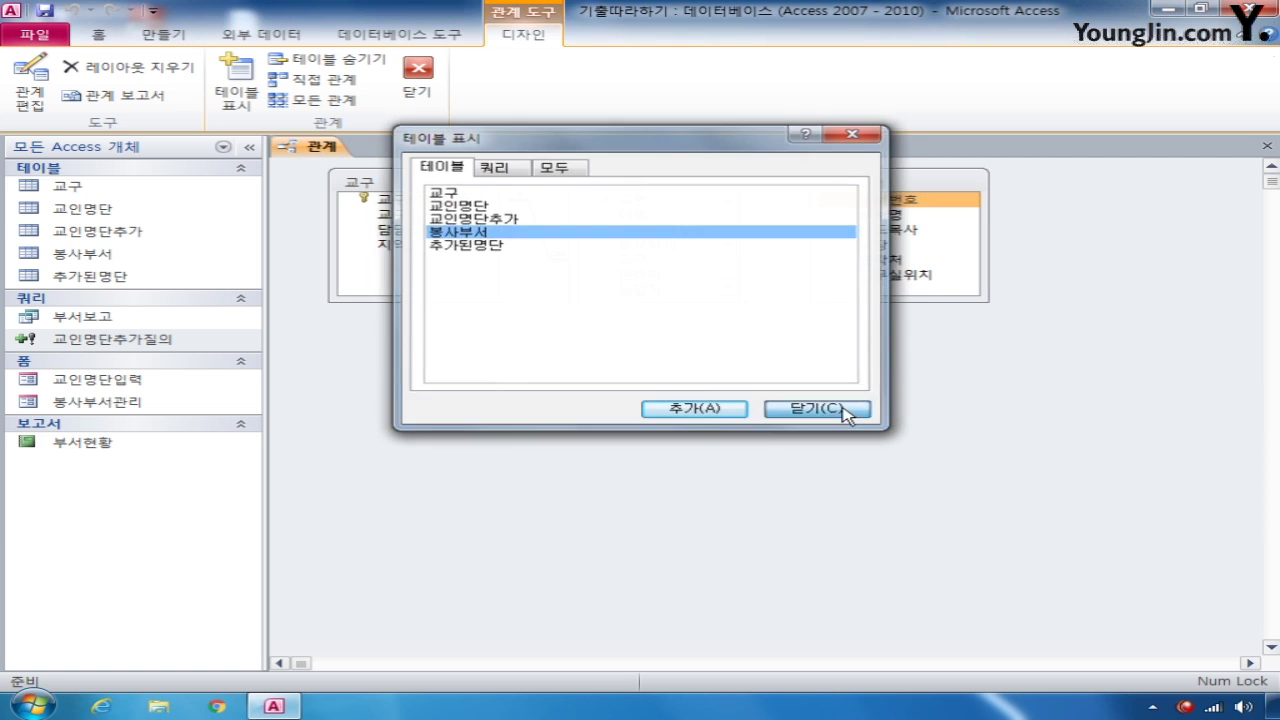
left_click(815, 408)
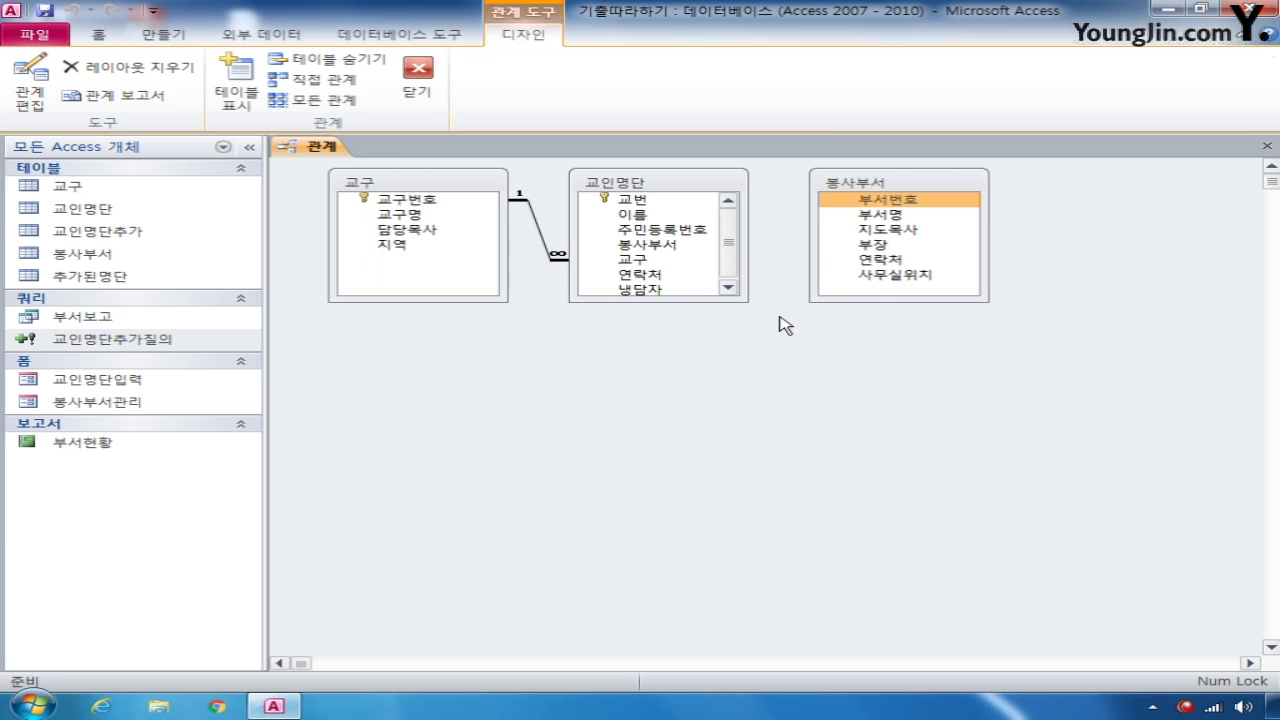
- Try to relate the 봉사부서 field of 교인명단 to 부서번호 of the 봉사부서 table with referential integrity enforced
left_click(673, 246)
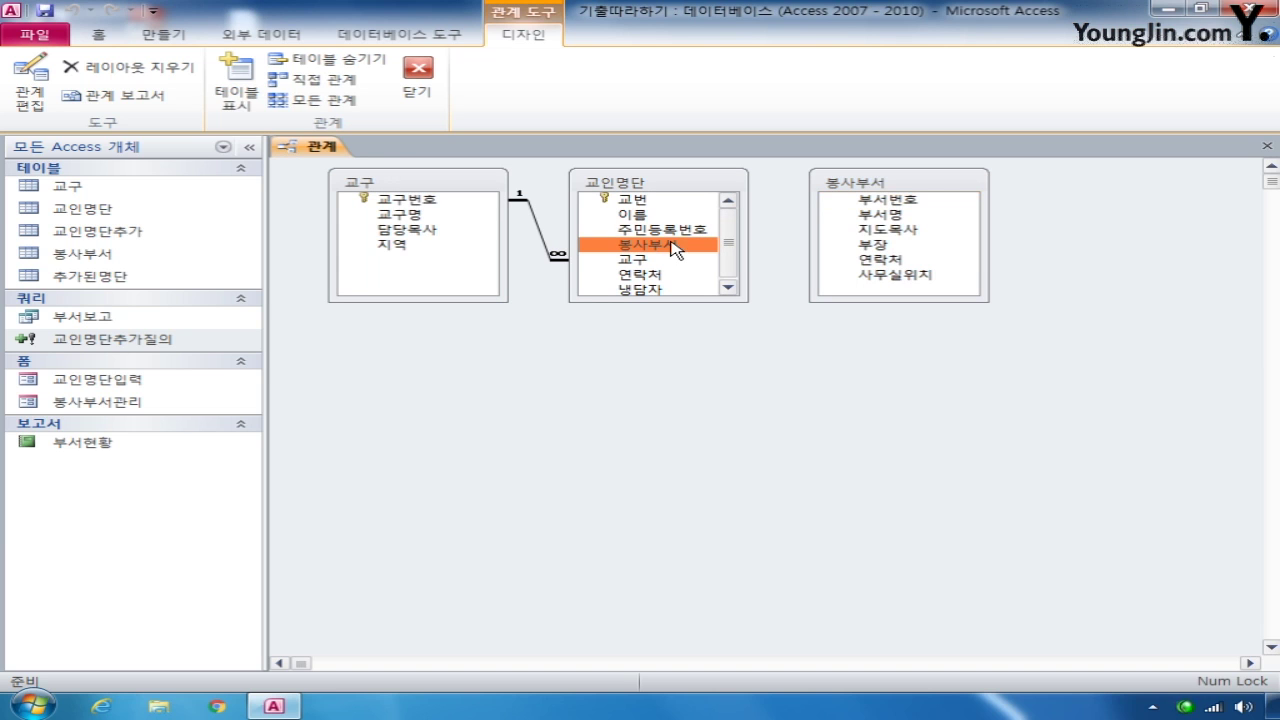
mouse_move(683, 250)
left_mouse_down()
mouse_move(914, 207)
mouse_move(680, 254)
left_mouse_up()
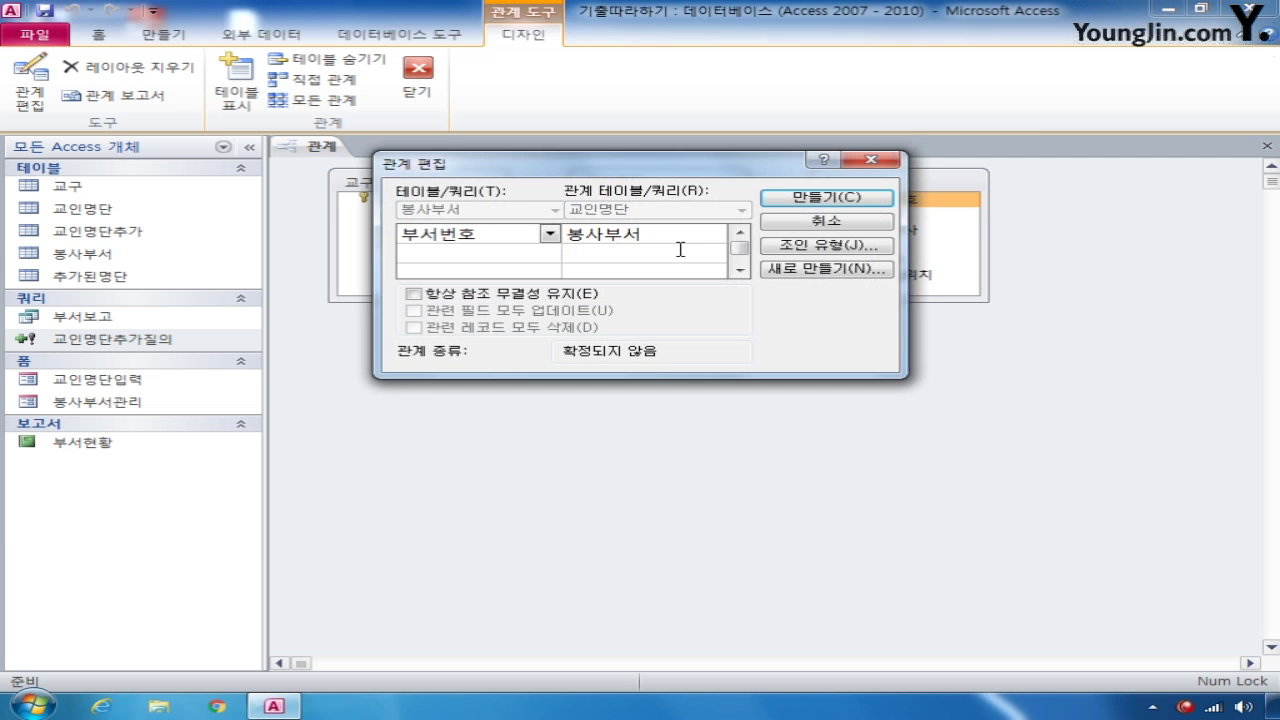
left_click(460, 300)
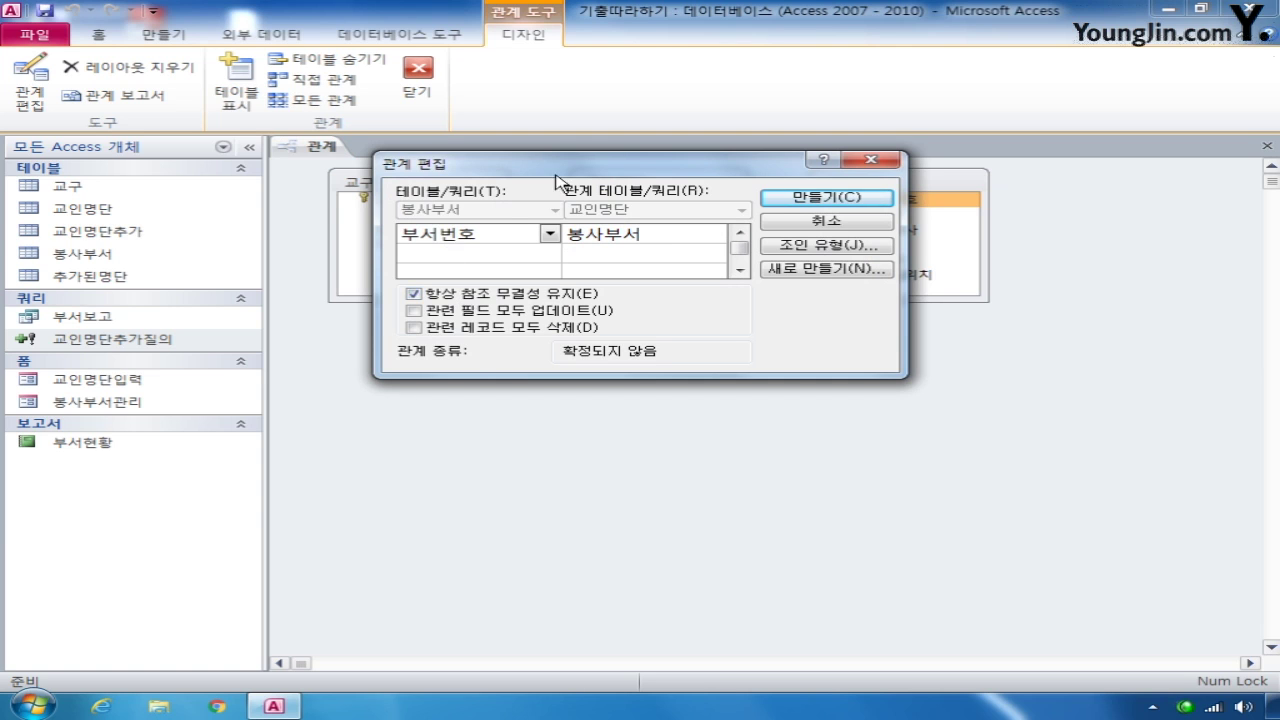
left_click_drag(582, 163, 665, 293)
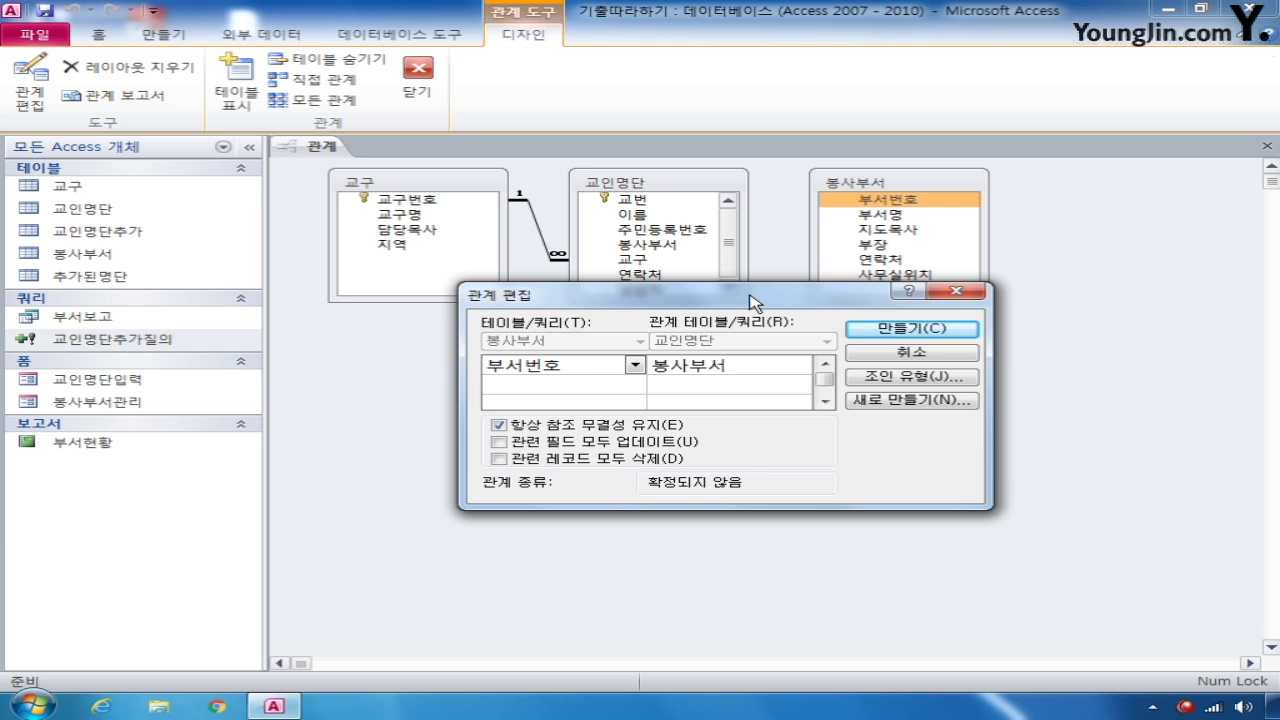
left_click(928, 331)
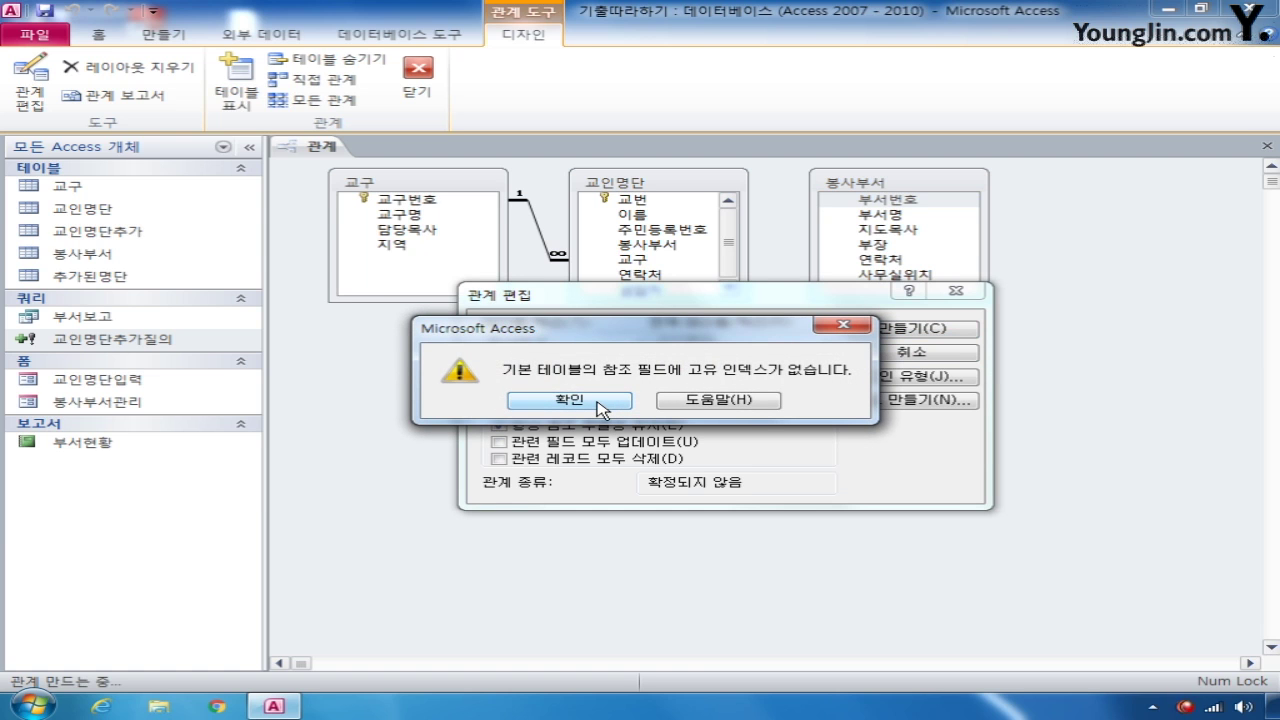
left_click(598, 403)
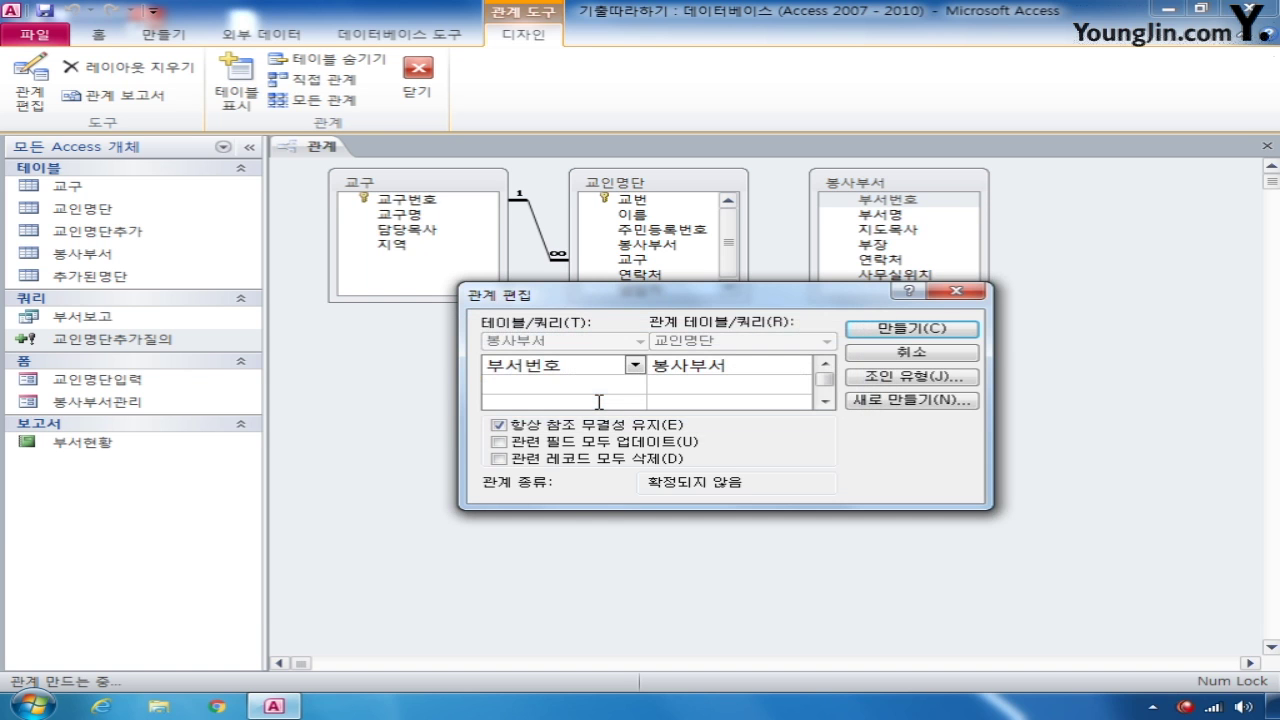
left_click(956, 290)
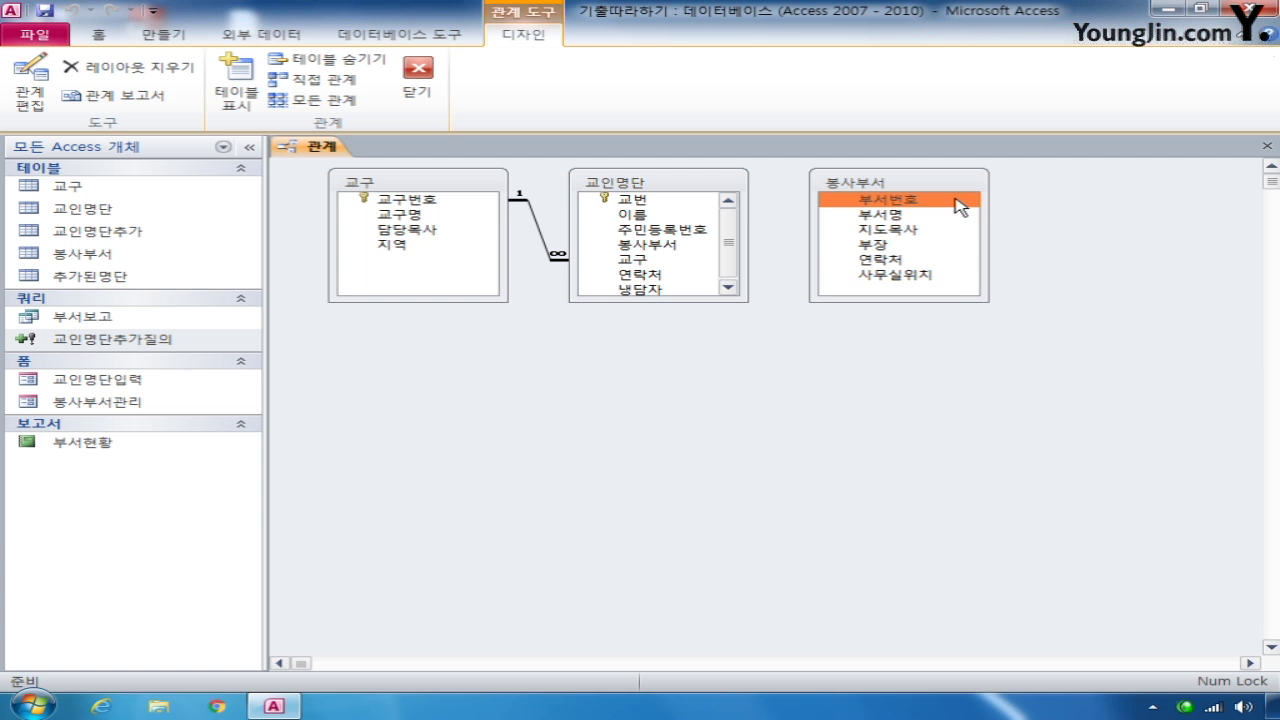
- Open the 봉사부서 table's design, make 부서번호 the primary key, and save and close the table
right_click(960, 206)
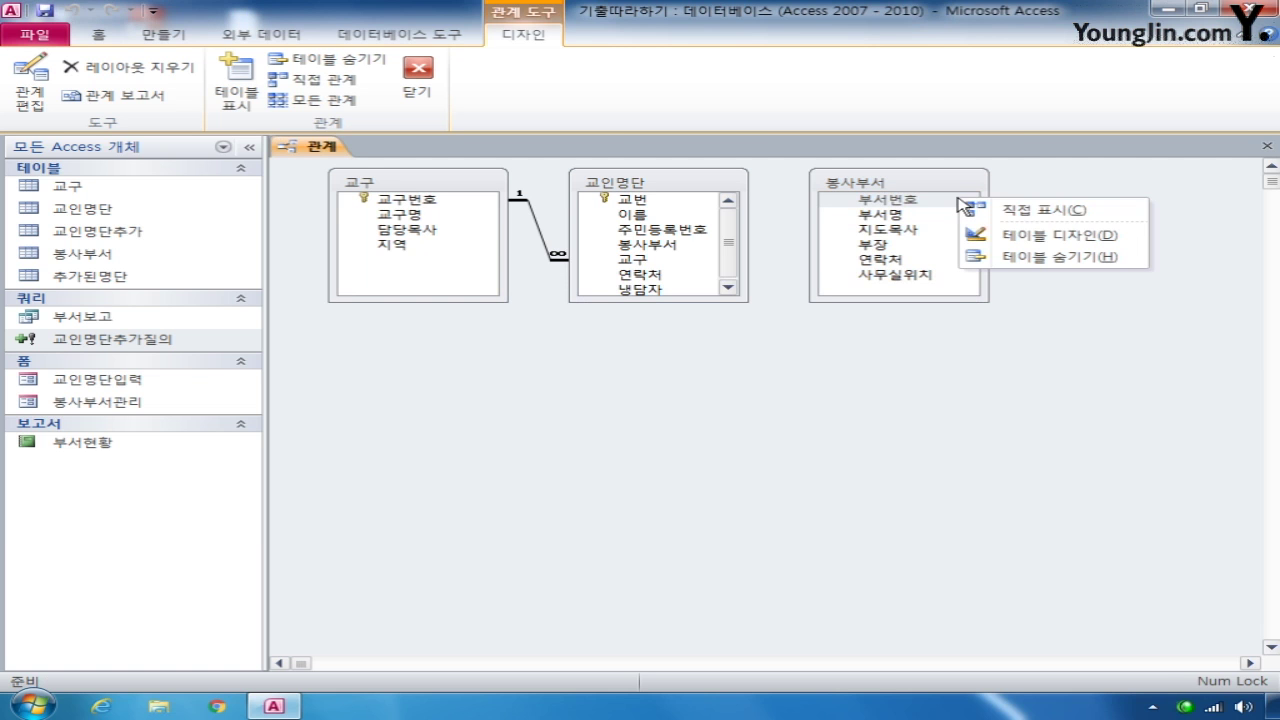
left_click(1039, 243)
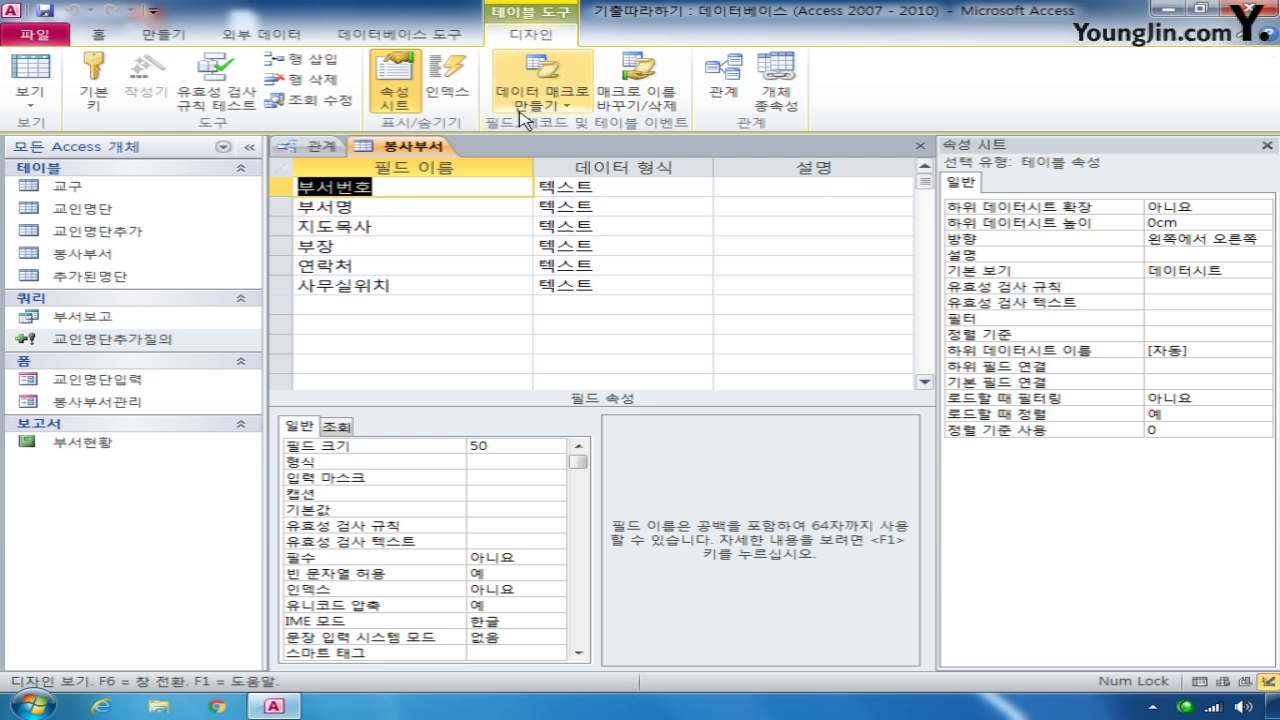
left_click(281, 188)
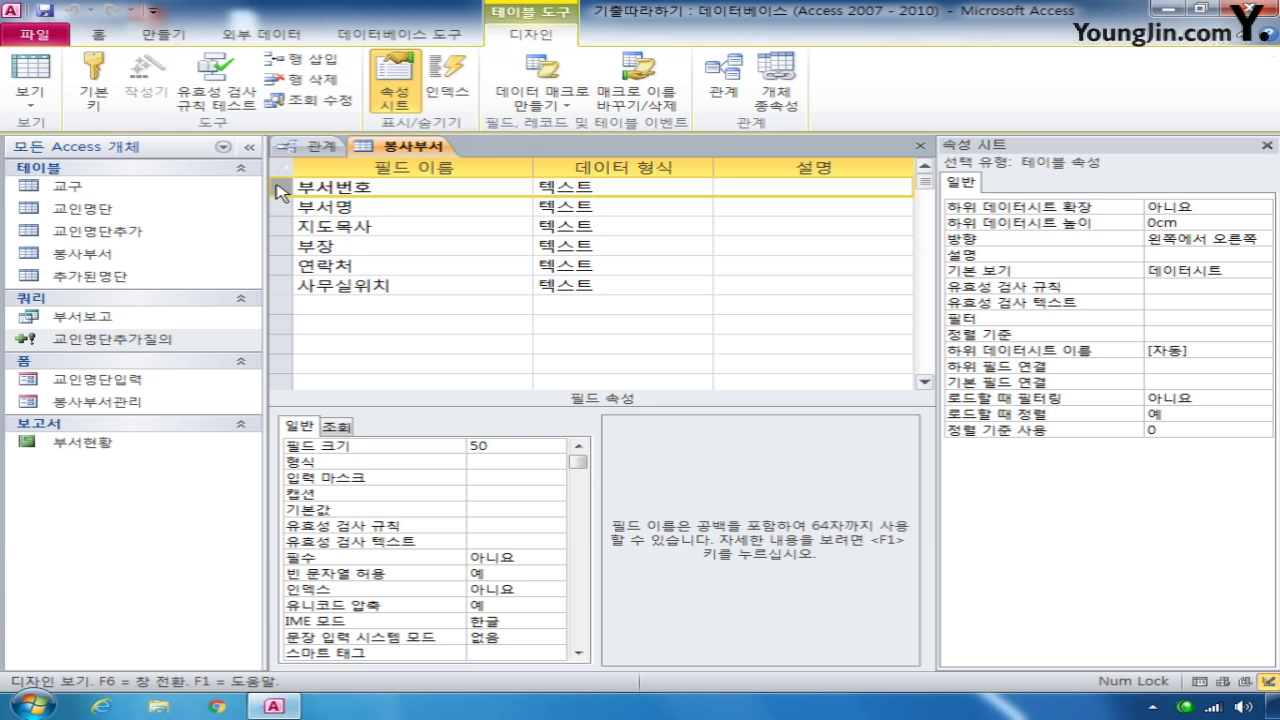
left_click(94, 88)
left_click(920, 145)
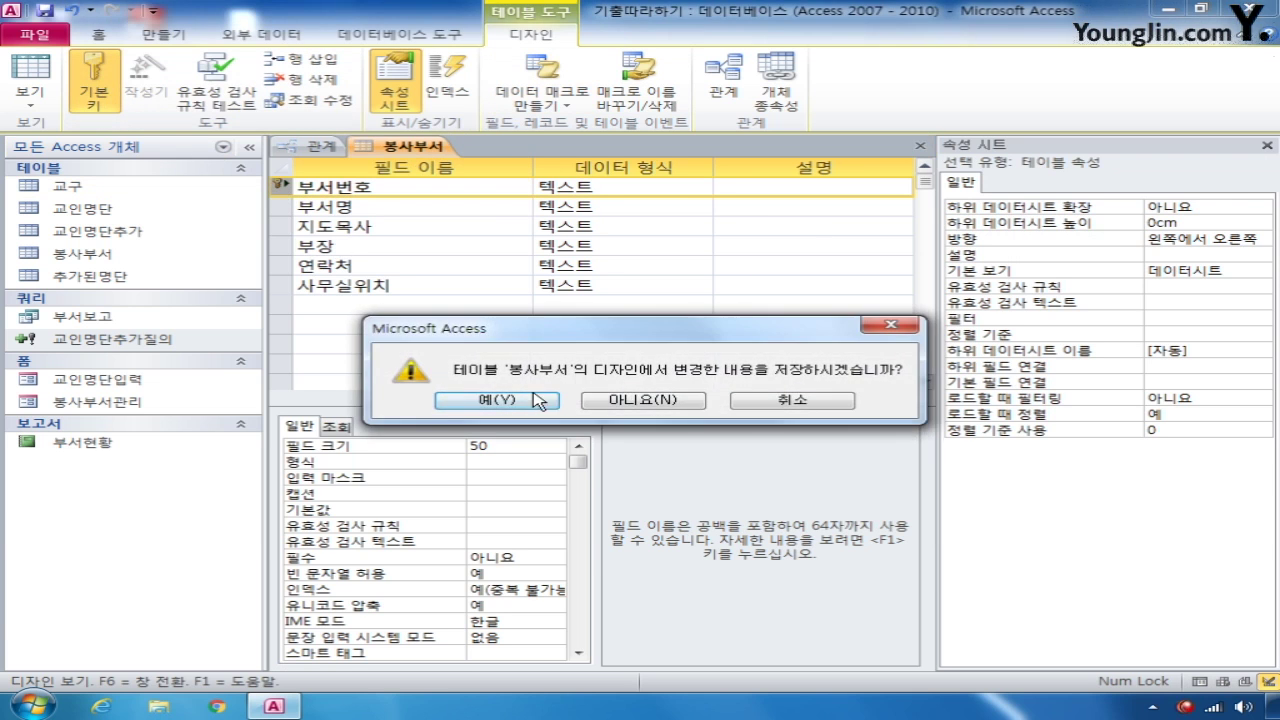
left_click(505, 397)
- Relate 부서번호 of 봉사부서 to the 봉사부서 field of 교인명단 with referential integrity enforced, and close the relationships with their layout saved
left_click(866, 205)
left_click_drag(866, 205, 670, 245)
left_click(480, 298)
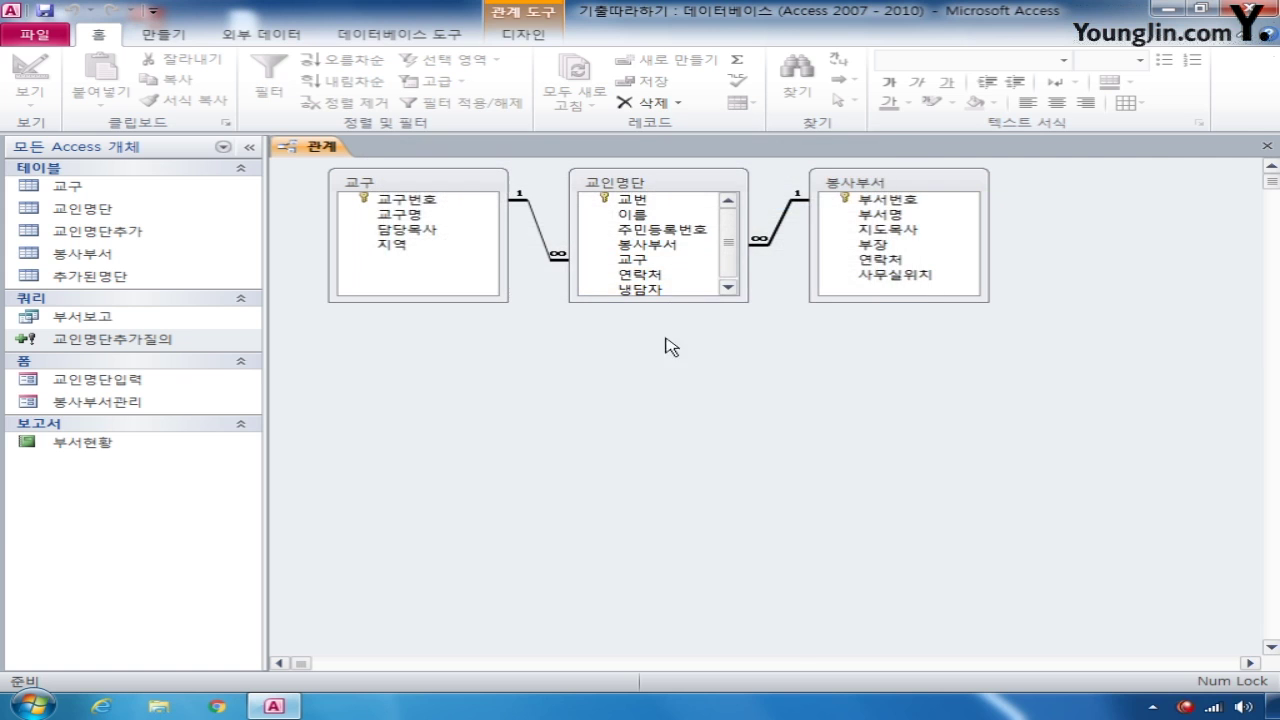
left_click(1267, 146)
left_click(555, 399)
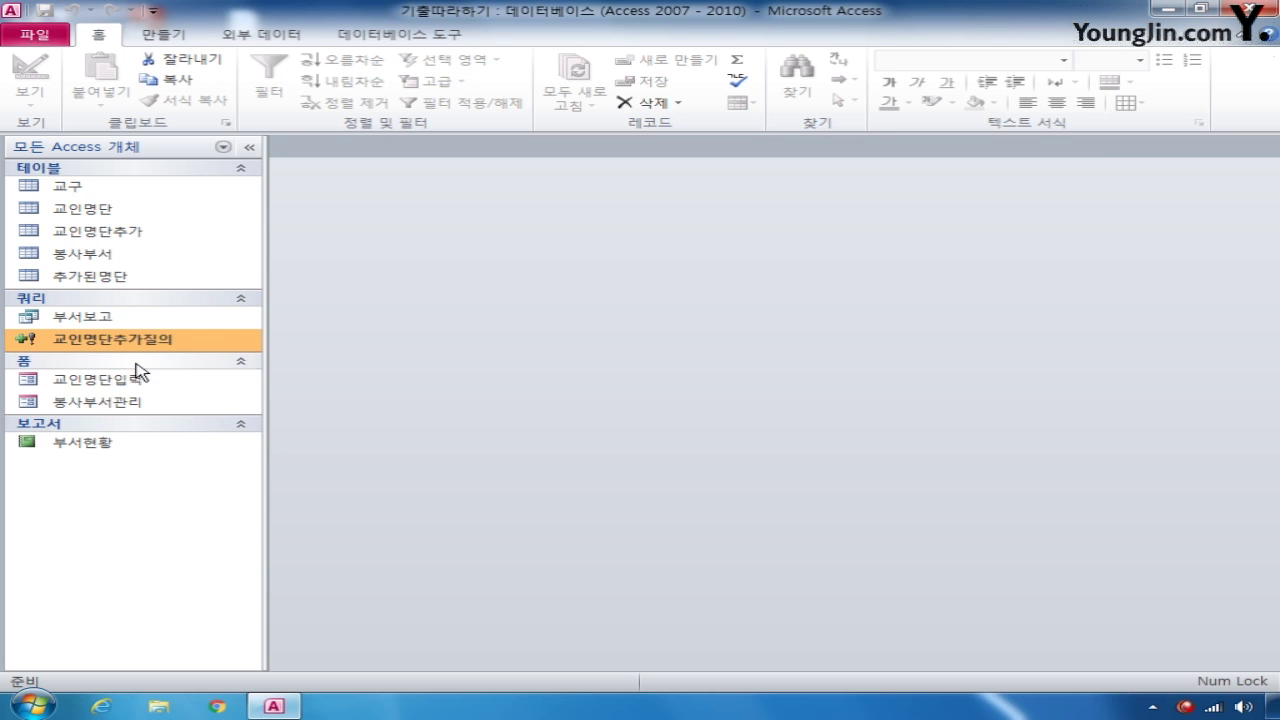
- Open the 봉사부서관리 form in Design view and expand its form header to about 2.6 cm high
right_click(122, 404)
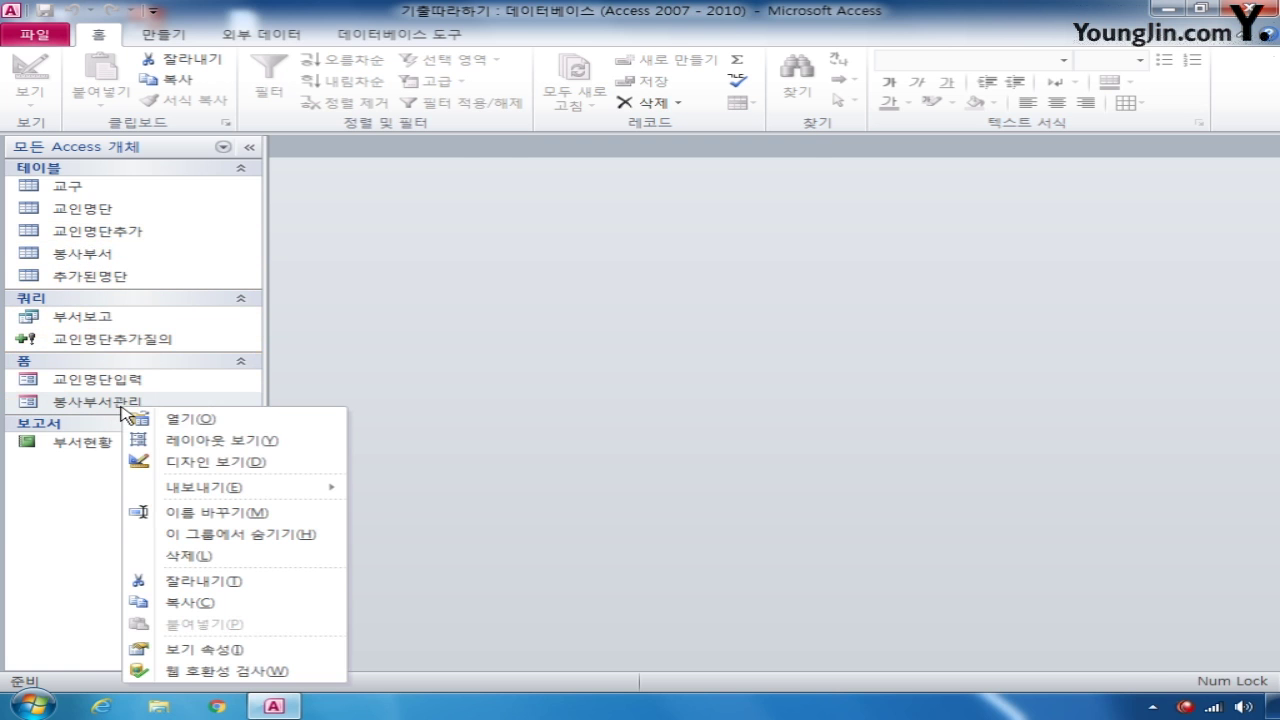
left_click(214, 461)
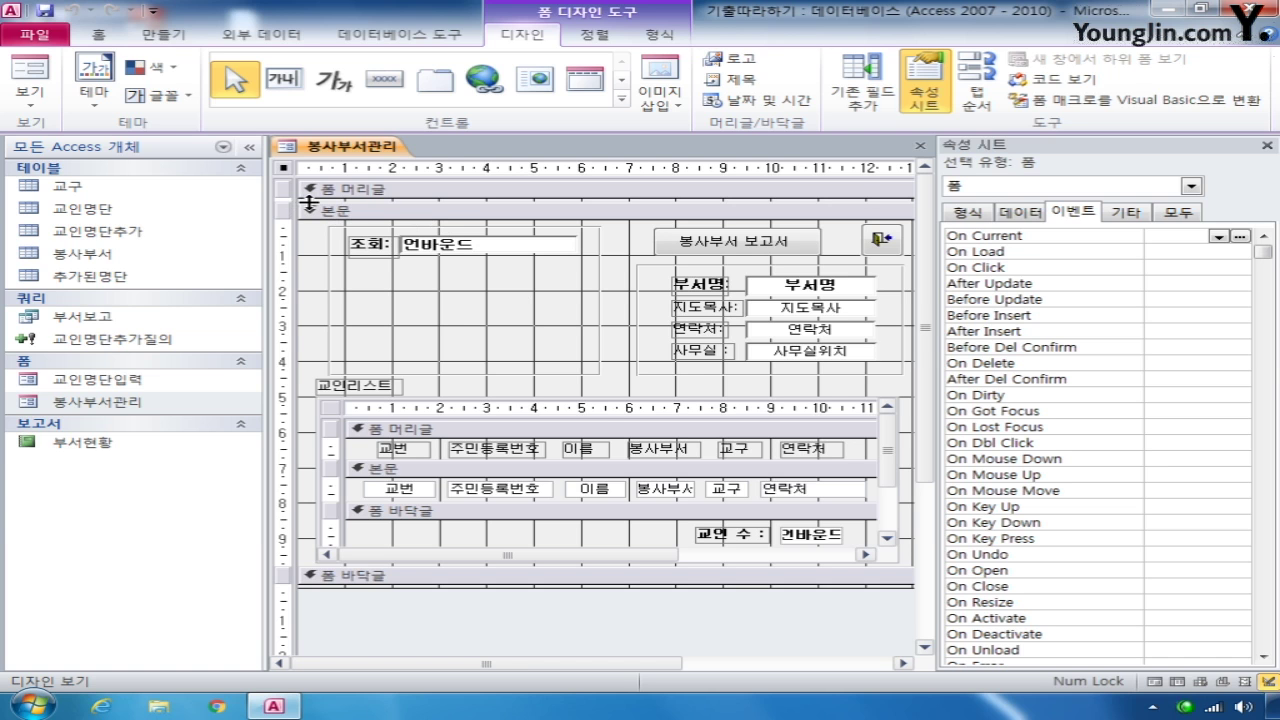
left_click_drag(292, 203, 324, 287)
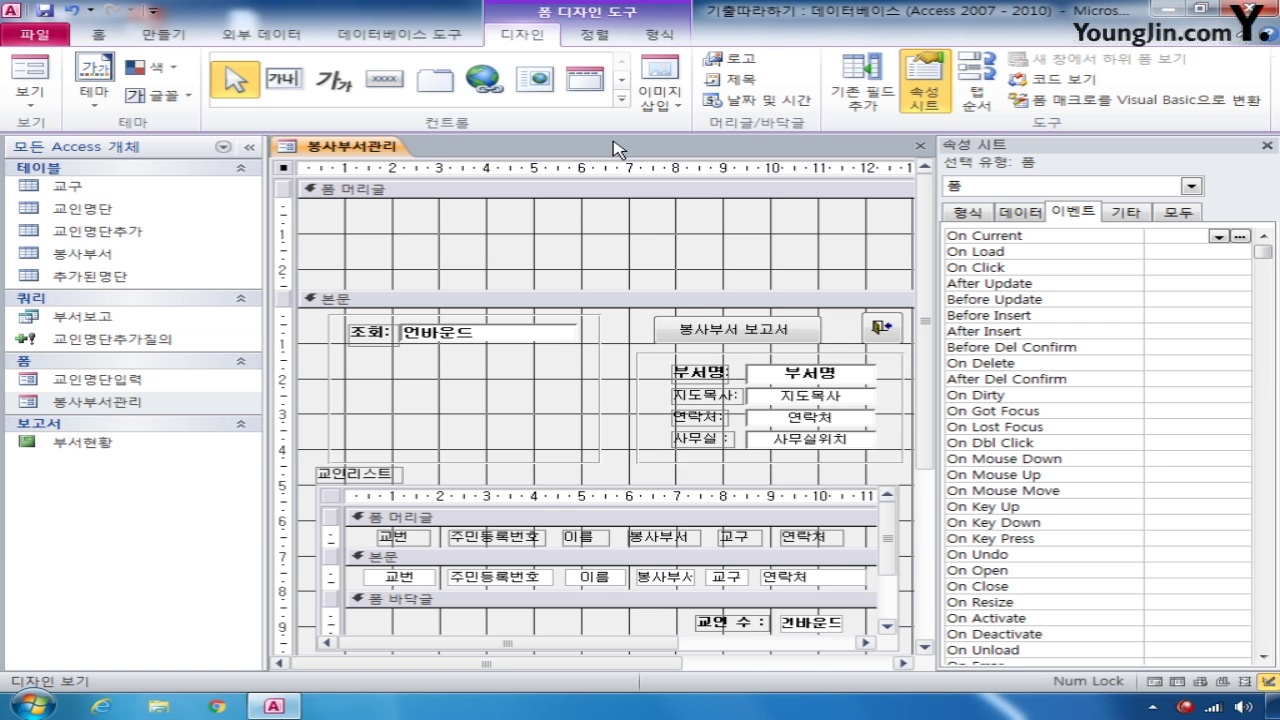
- Add a label reading "봉사부서 관리", about 4.6 cm wide and 1.6 cm high, to the form header
left_click(335, 88)
left_click_drag(440, 210, 657, 268)
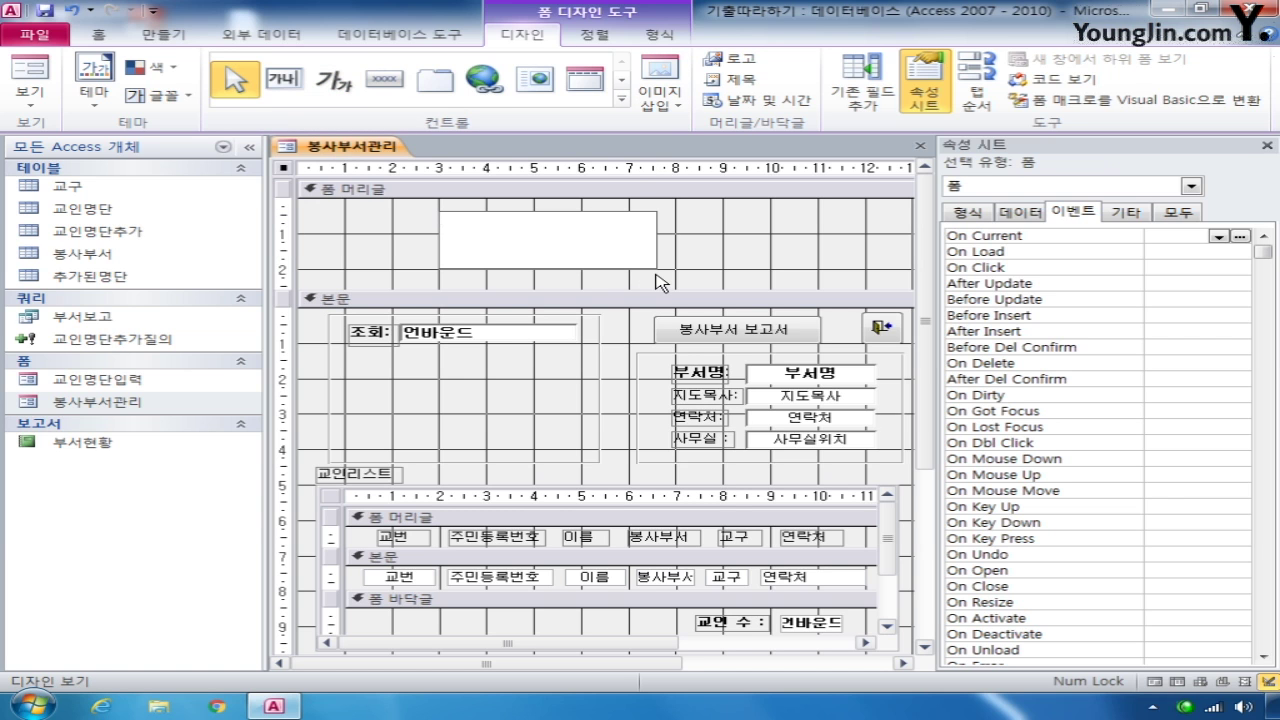
type("보")
type("사부서 관리")
left_click(710, 252)
left_click(630, 255)
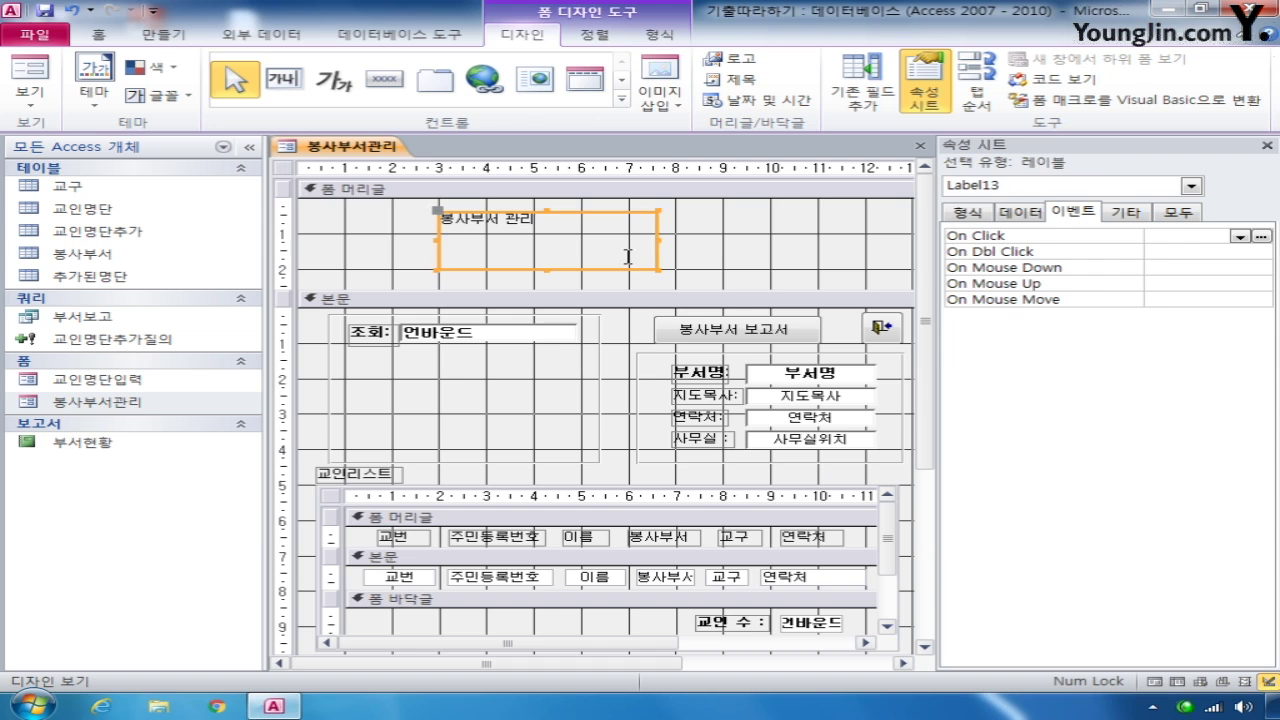
- Change the name property of the header's title label to LBL제목
left_click(1176, 213)
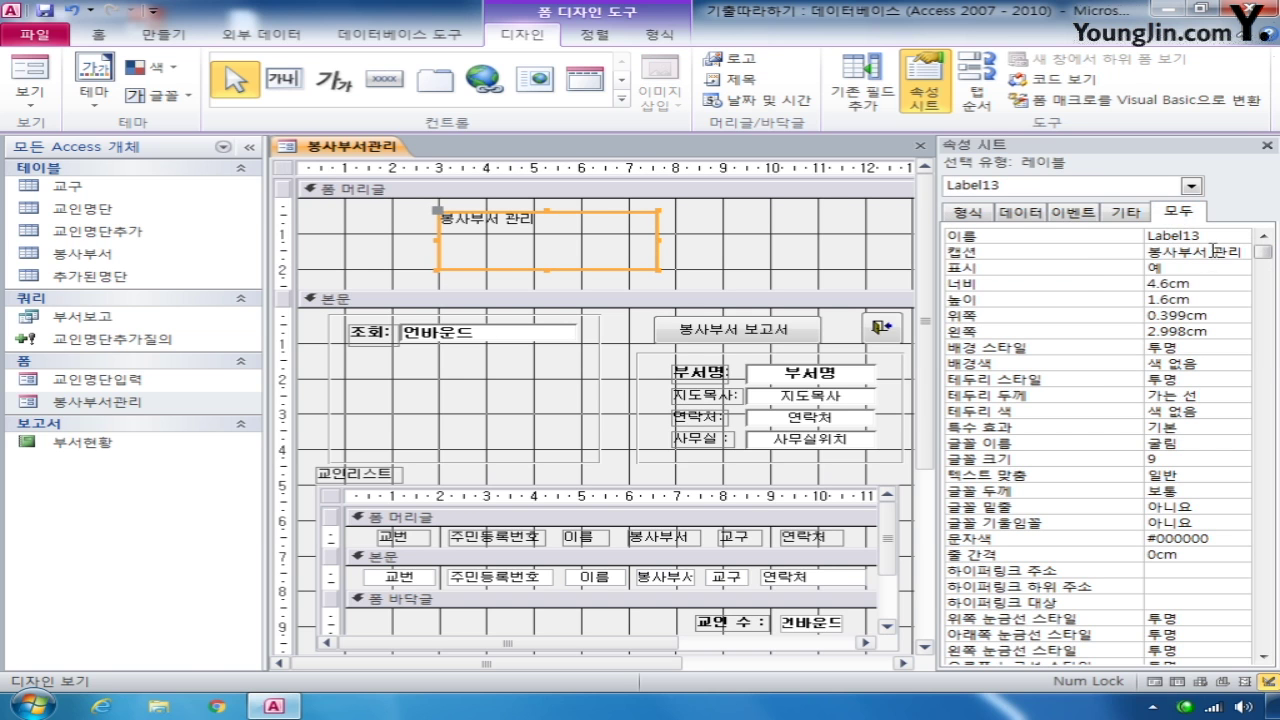
left_click(1185, 236)
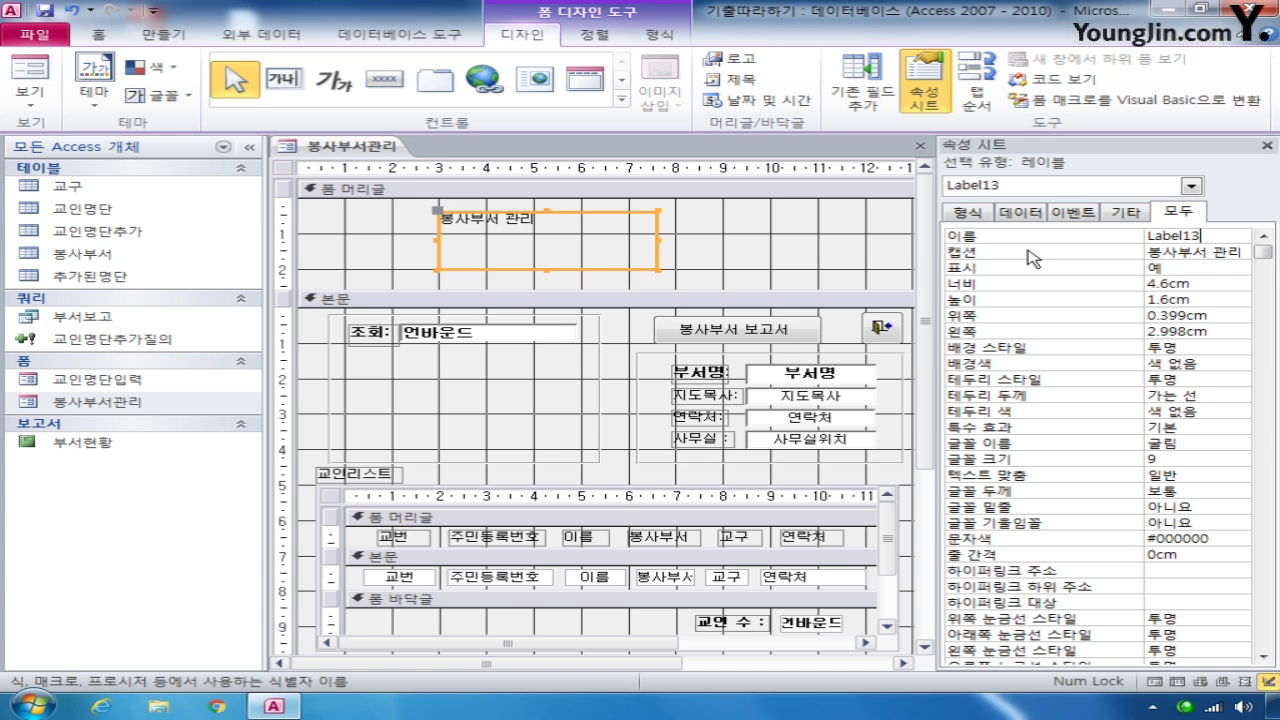
key("BackSpace")
key("BackSpace")
key("BackSpace")
key("BackSpace")
key("BackSpace")
key("BackSpace")
key("BackSpace")
type("LBL제목")
- Set the title label's font weight to 굵게 and its font size to 18
left_click(1195, 492)
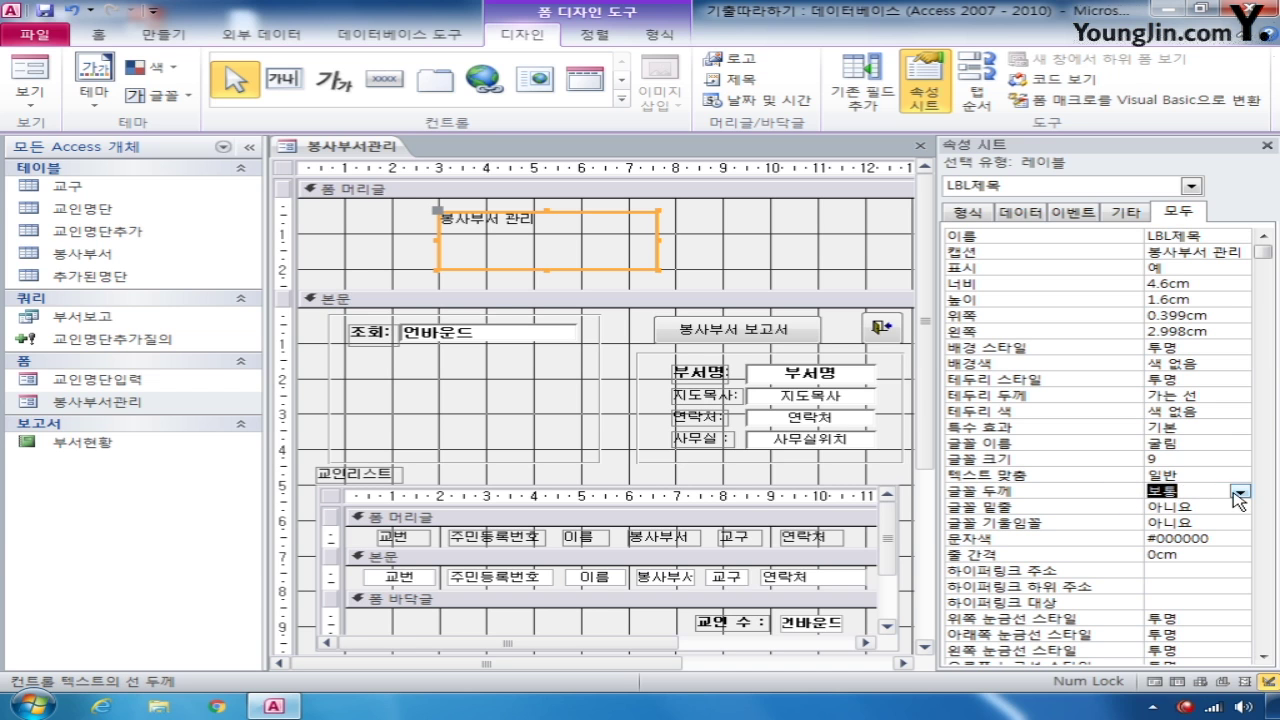
left_click(1240, 493)
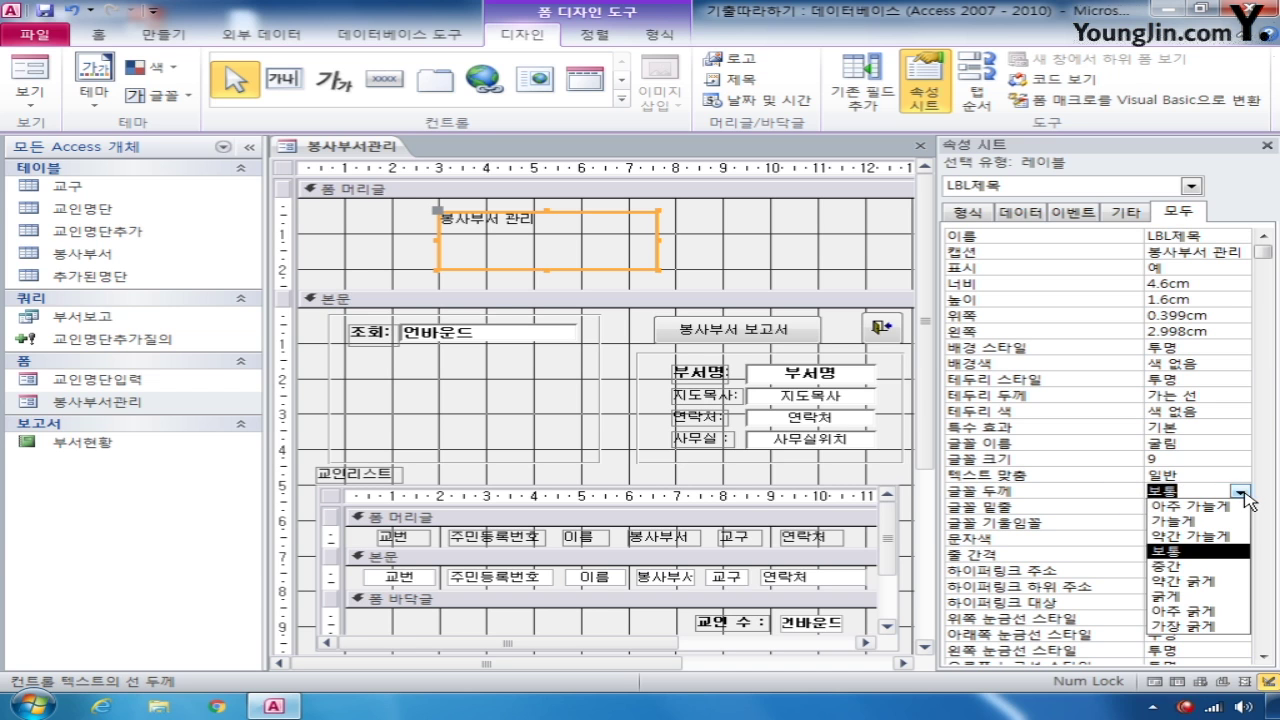
left_click(1196, 596)
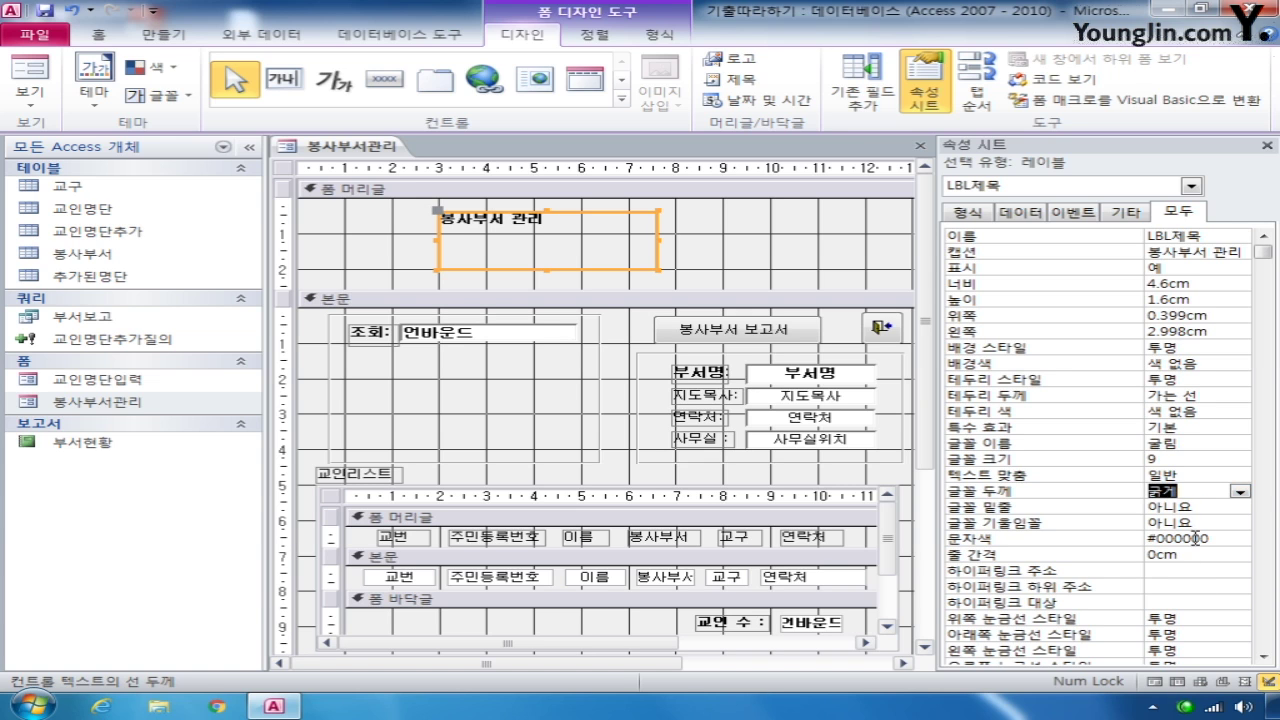
left_click(1165, 459)
key("BackSpace")
type("1")
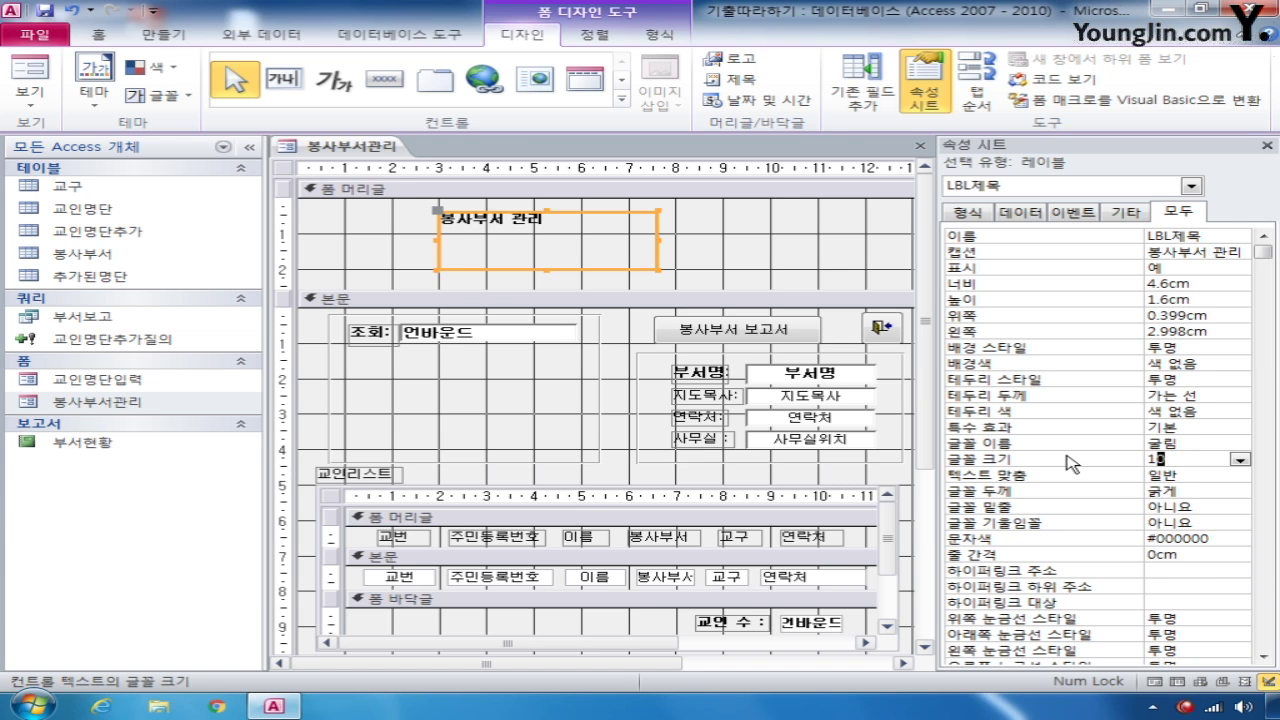
type("8")
left_click(797, 249)
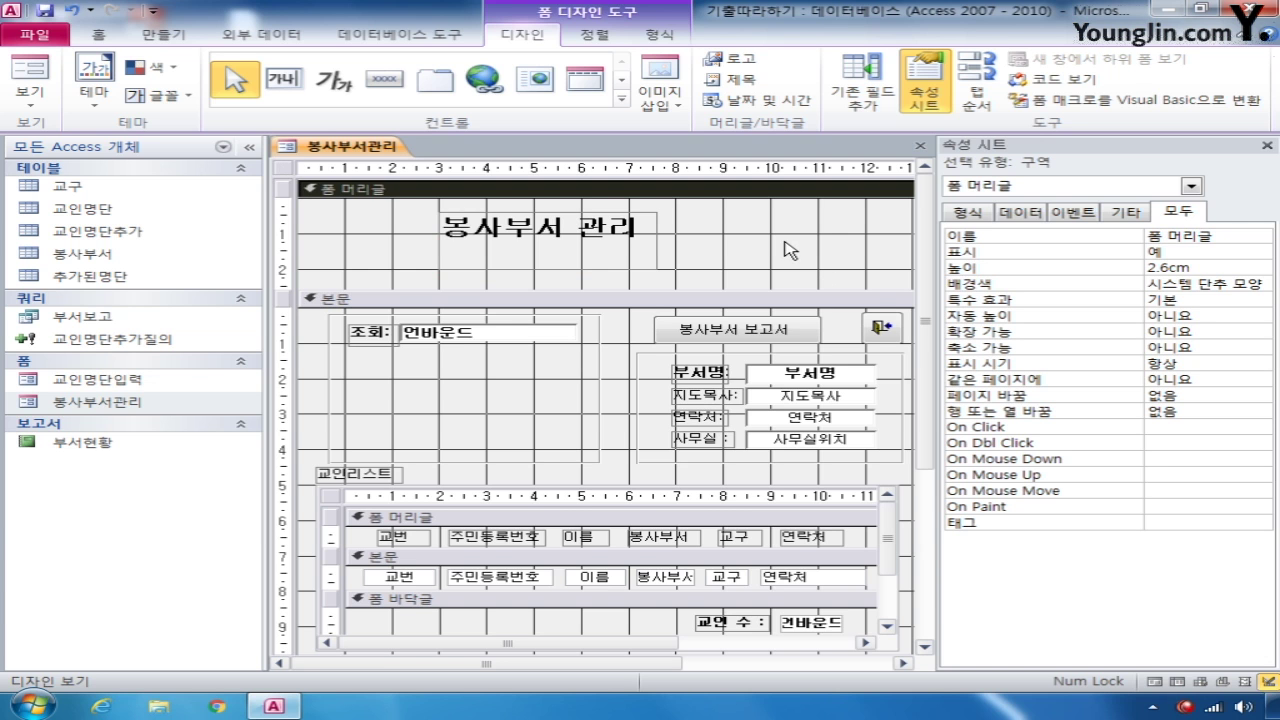
- Link the 교인명단 subform to the main form with master field 부서번호 and child field 봉사부서
left_click_drag(925, 330, 927, 425)
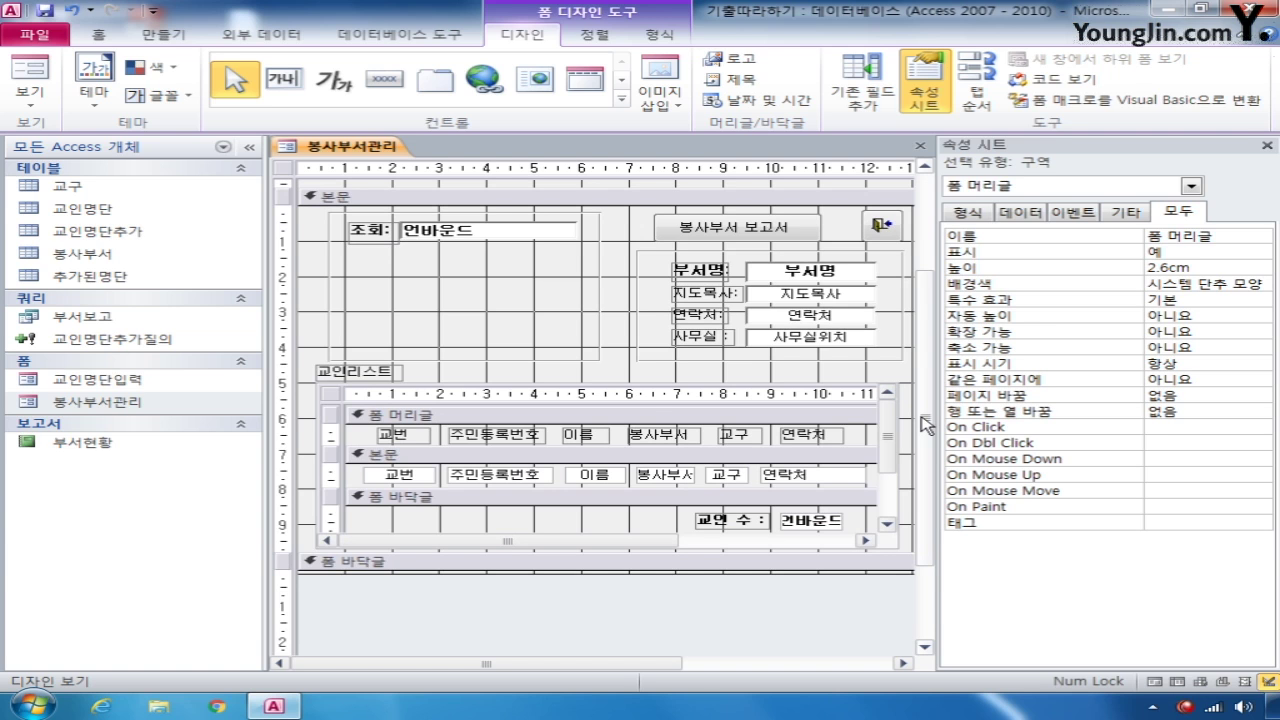
left_click(652, 386)
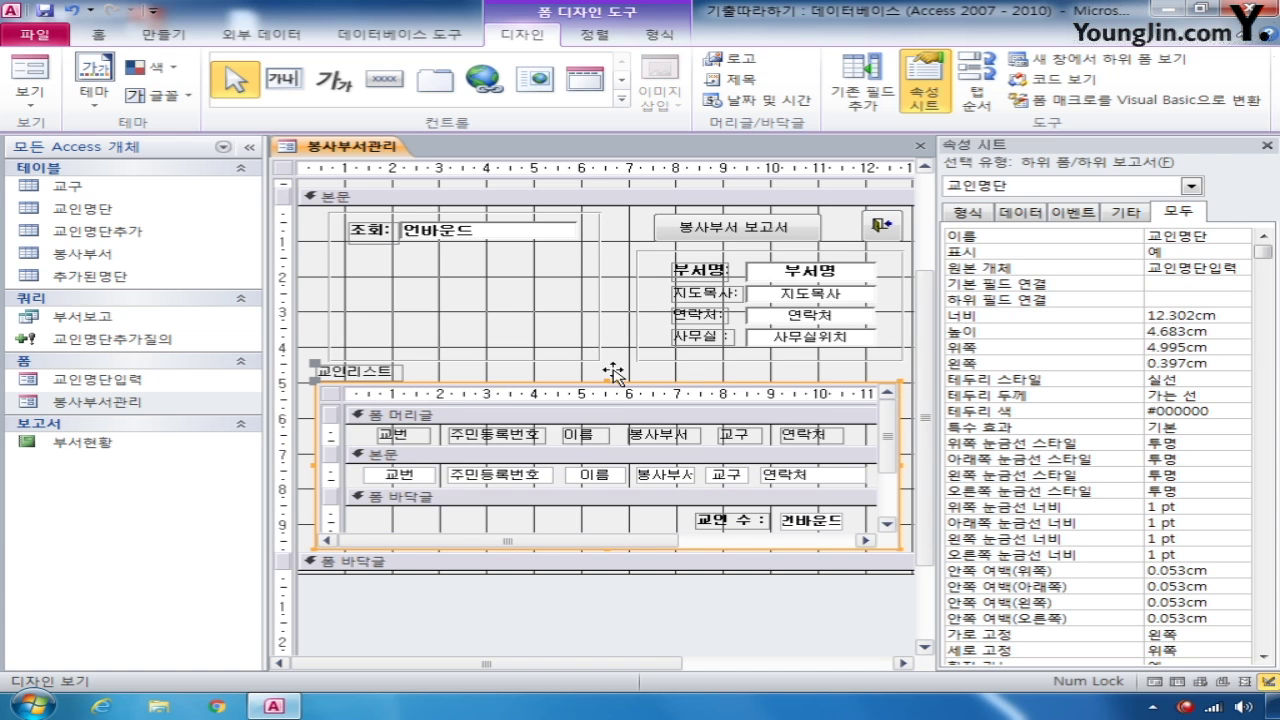
left_click(1212, 285)
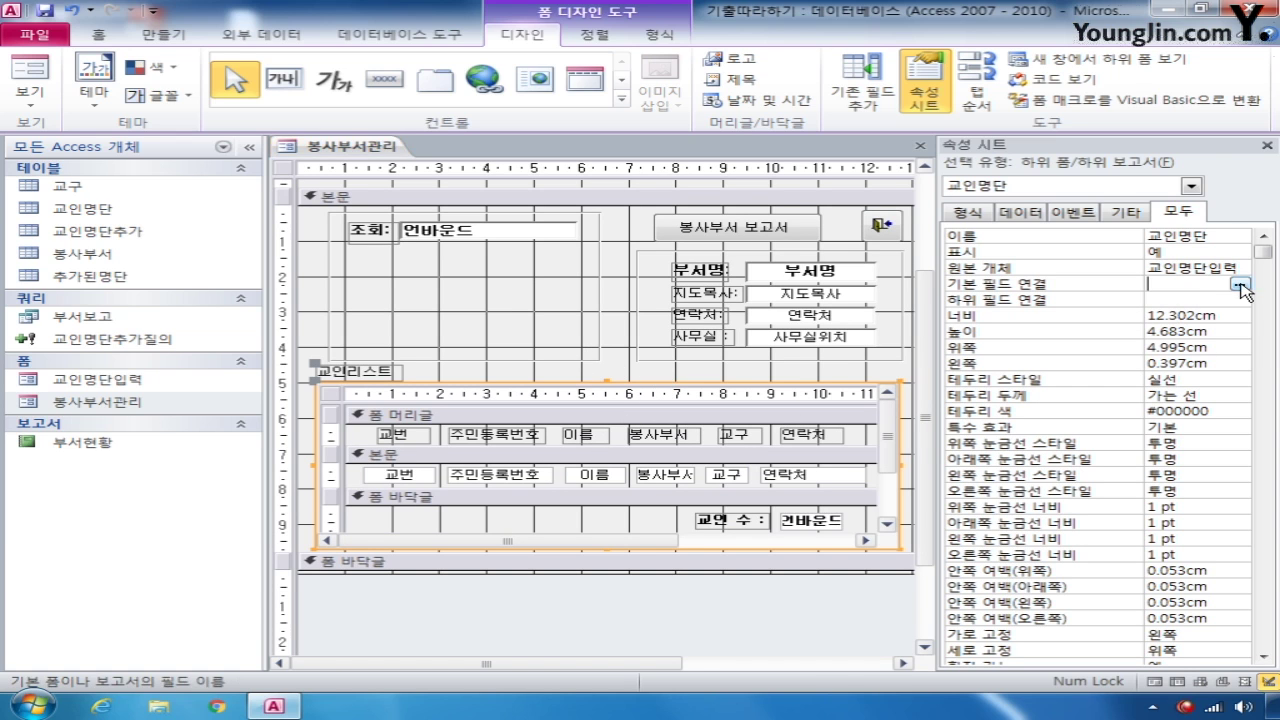
left_click(1241, 287)
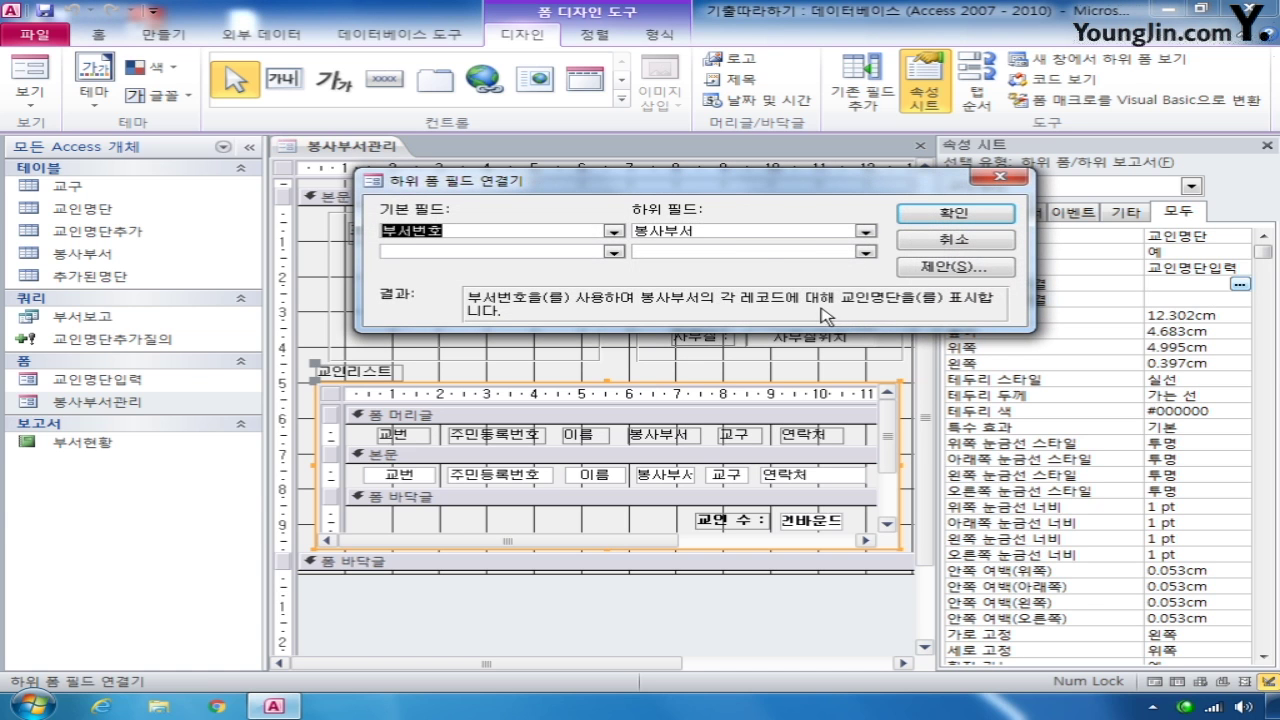
left_click_drag(680, 182, 701, 316)
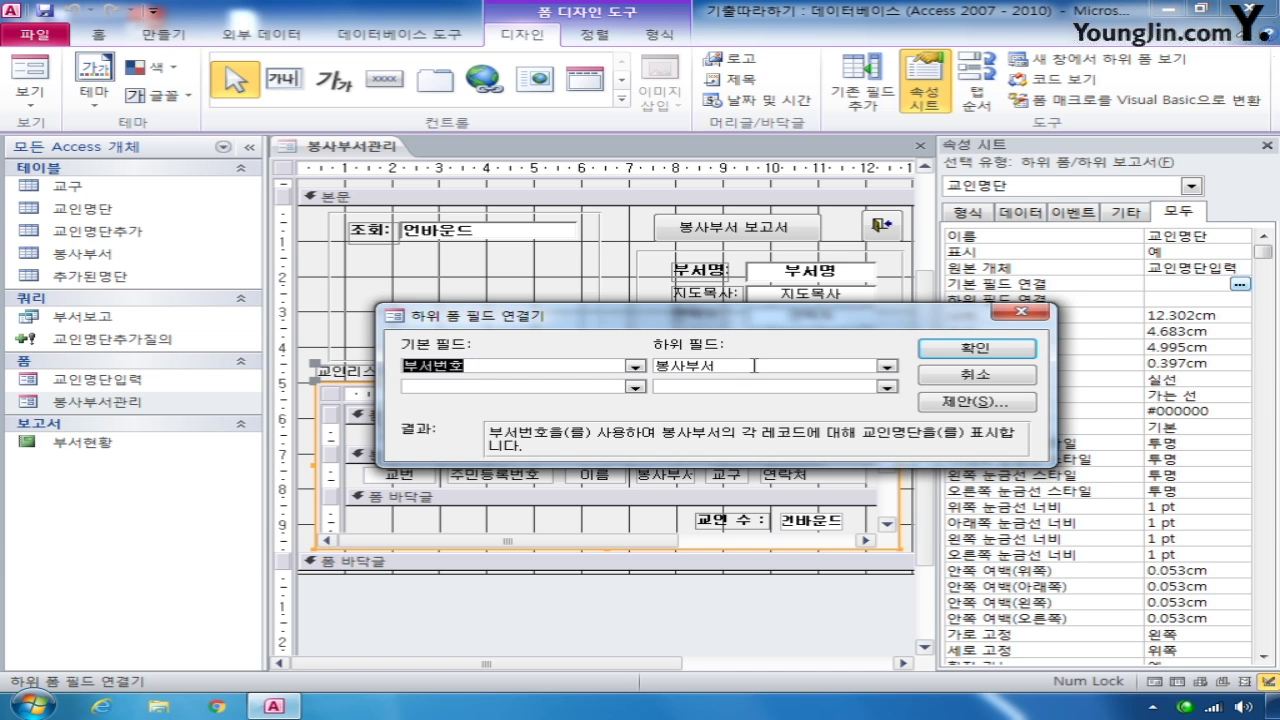
left_click(1043, 316)
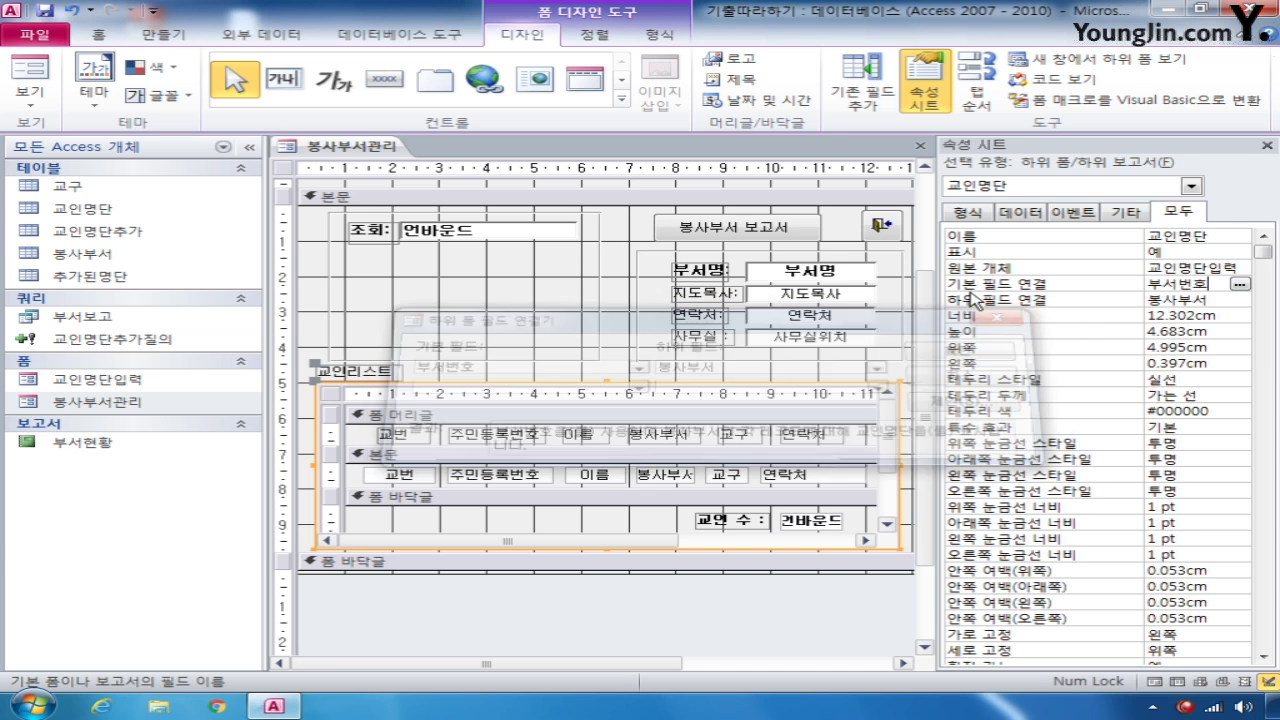
- Check in the database relationships how 교인명단 and 봉사부서 are joined, and return to the form design
left_click(420, 35)
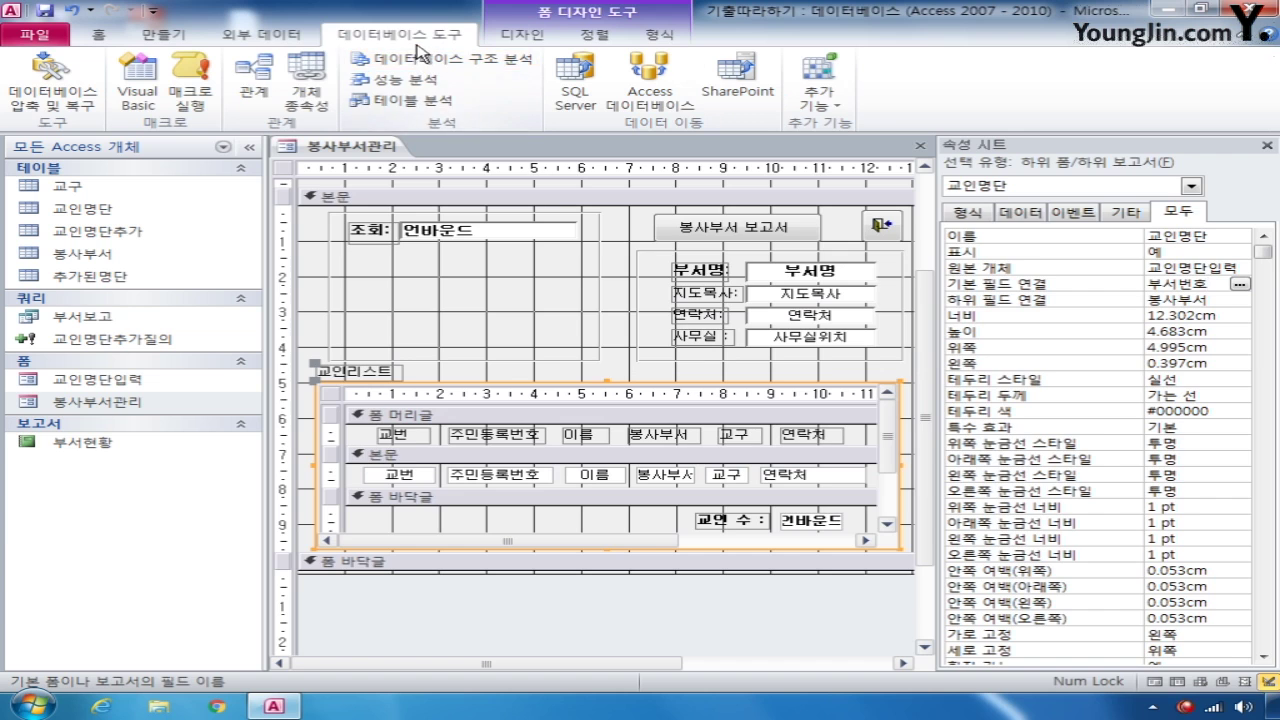
left_click(254, 88)
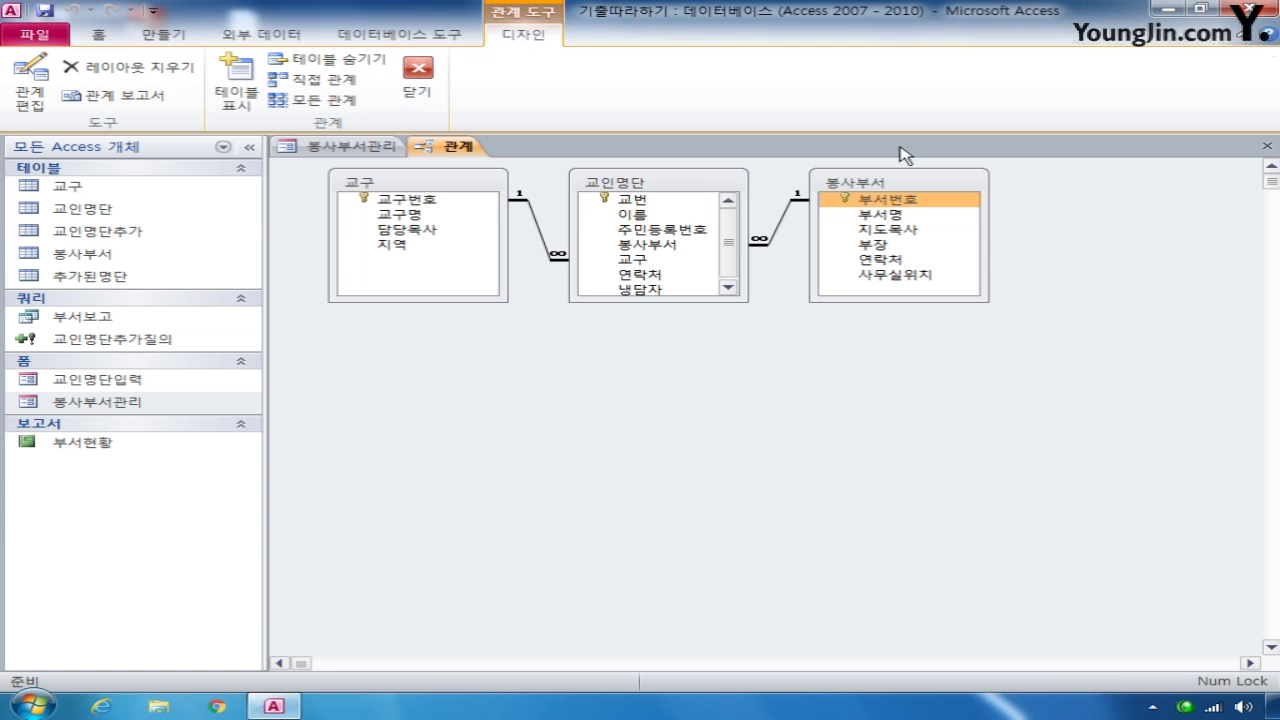
left_click(437, 70)
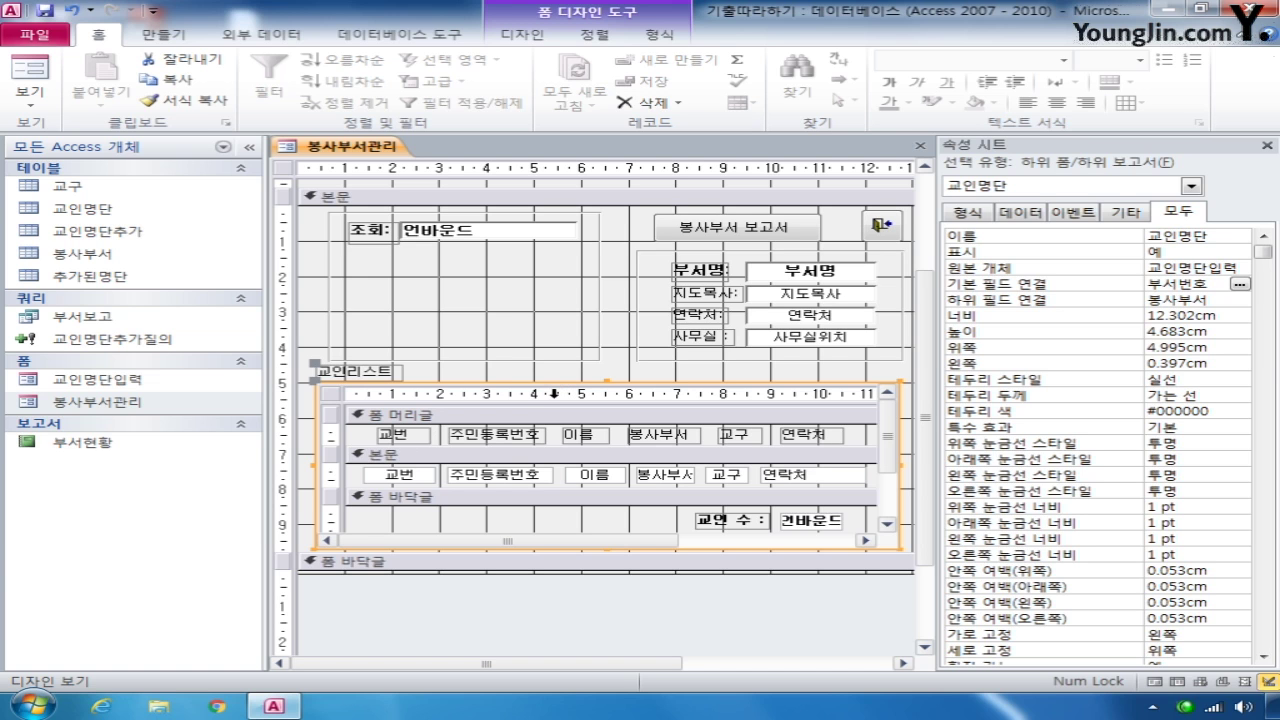
- Swap the positions of the 이름 and 주민등록번호 labels in the subform's header so that 이름 follows 교번
left_click(506, 439)
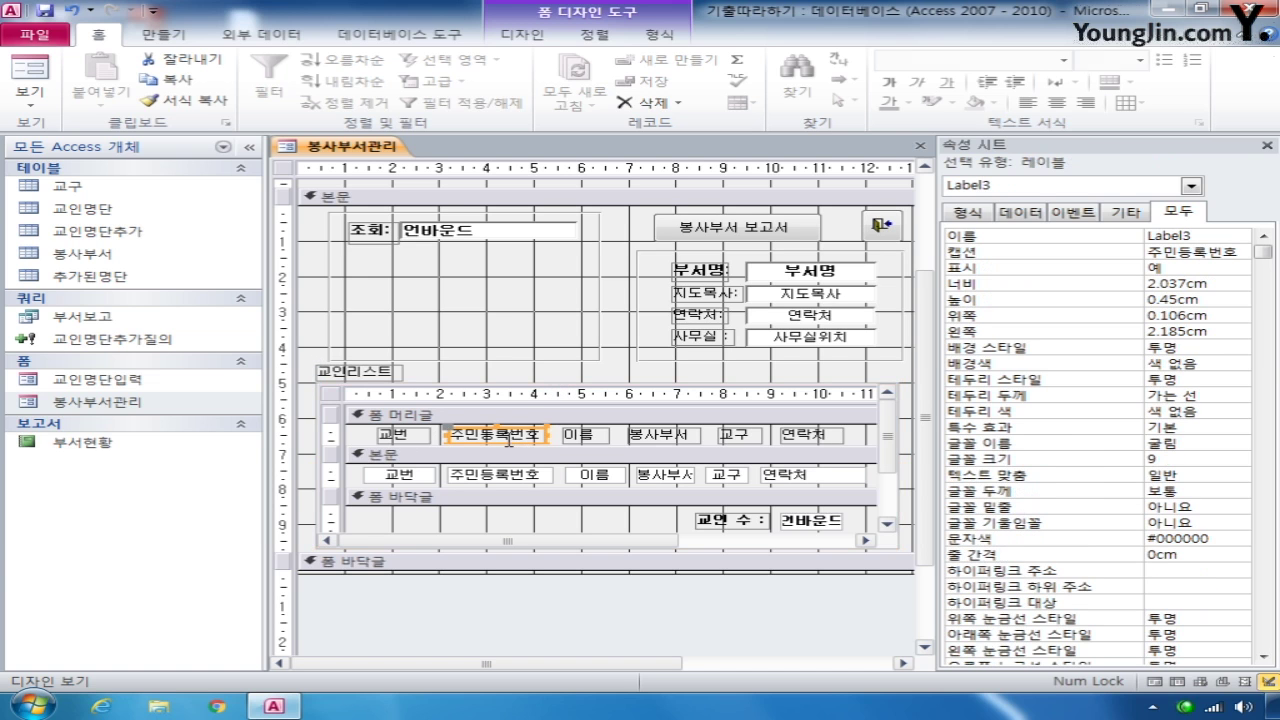
left_click(593, 438)
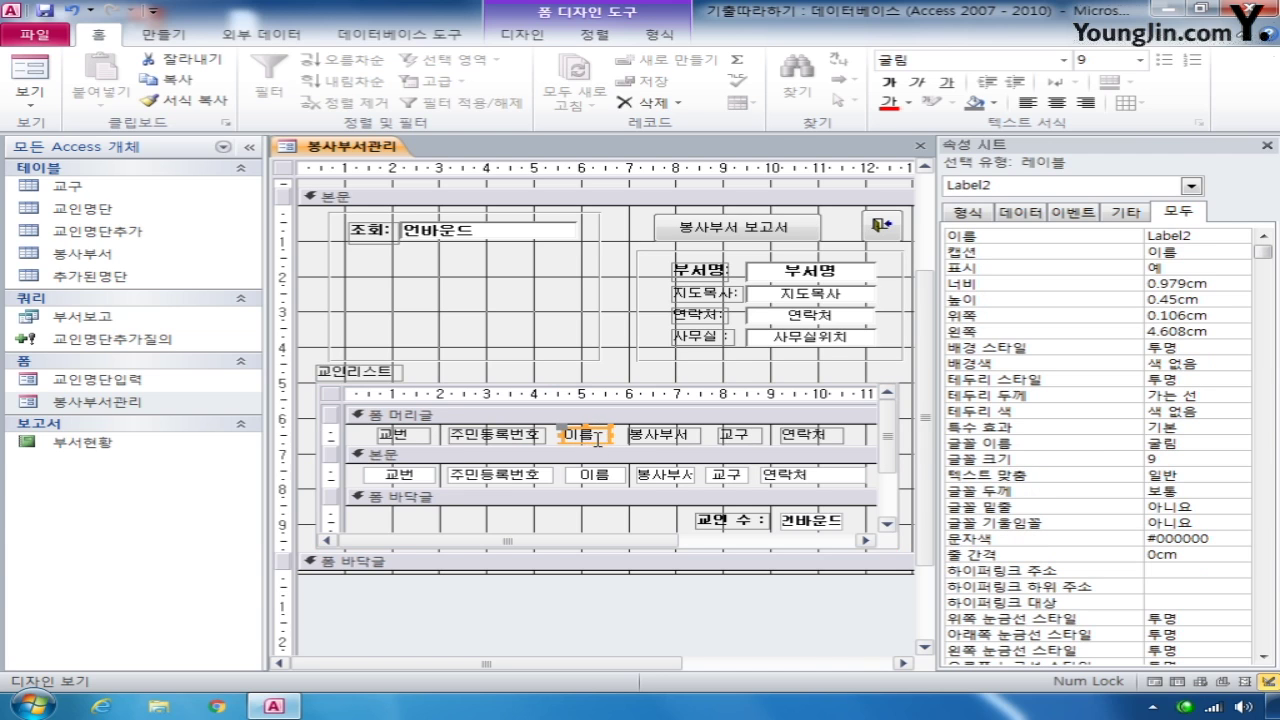
left_click(599, 432)
left_click_drag(597, 432, 487, 432)
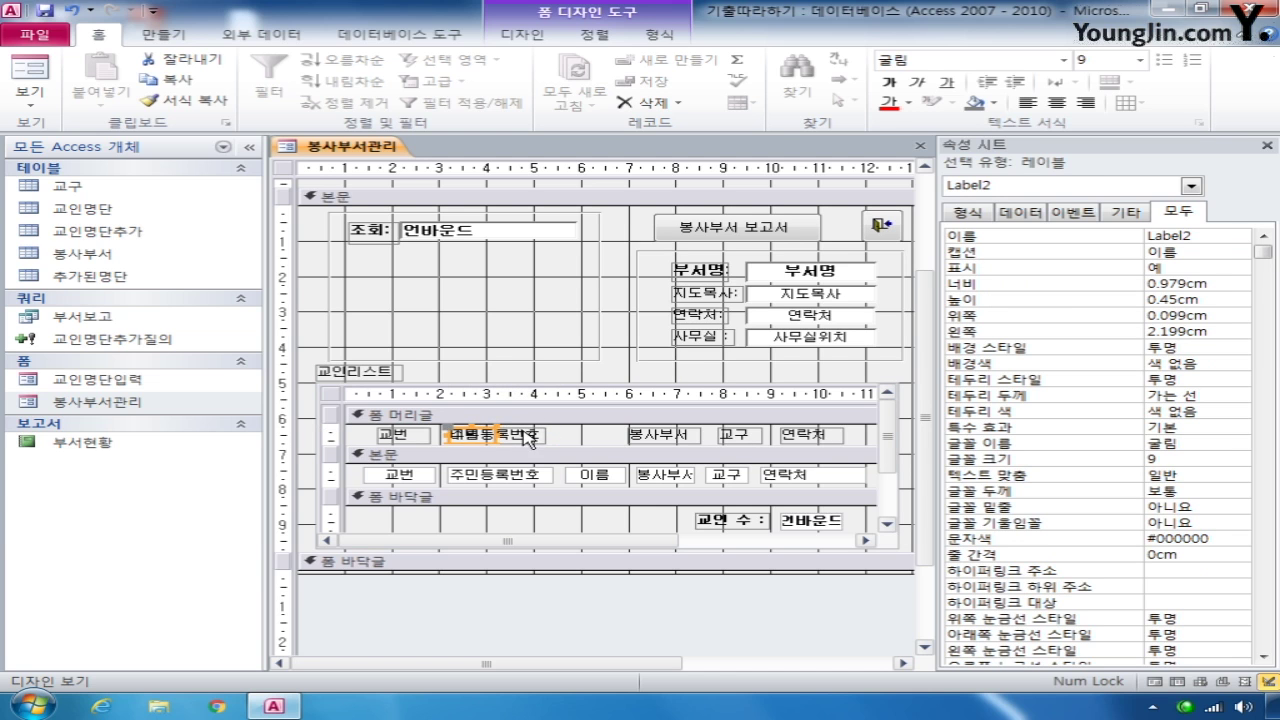
left_click(530, 432)
left_click_drag(537, 432, 617, 432)
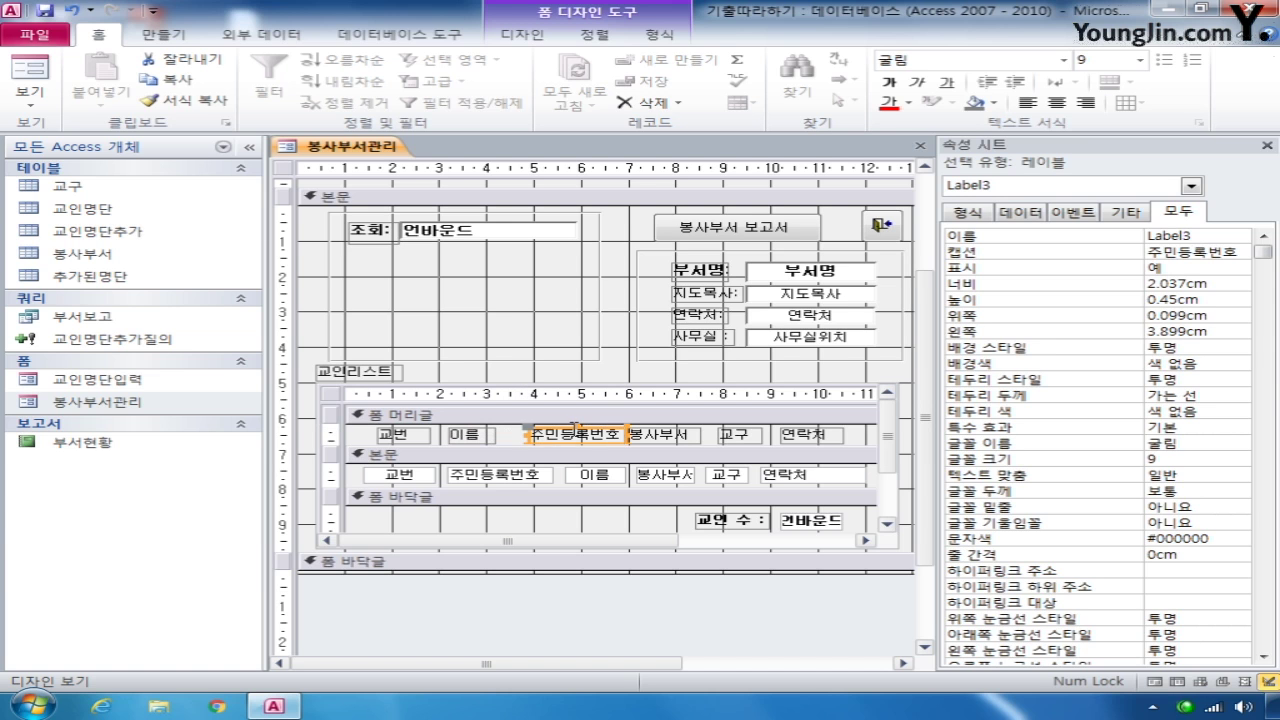
left_click(565, 432)
left_click_drag(565, 432, 551, 432)
- Swap the 이름 and 주민등록번호 text boxes in the subform's detail section to match the header label order
left_click(591, 472)
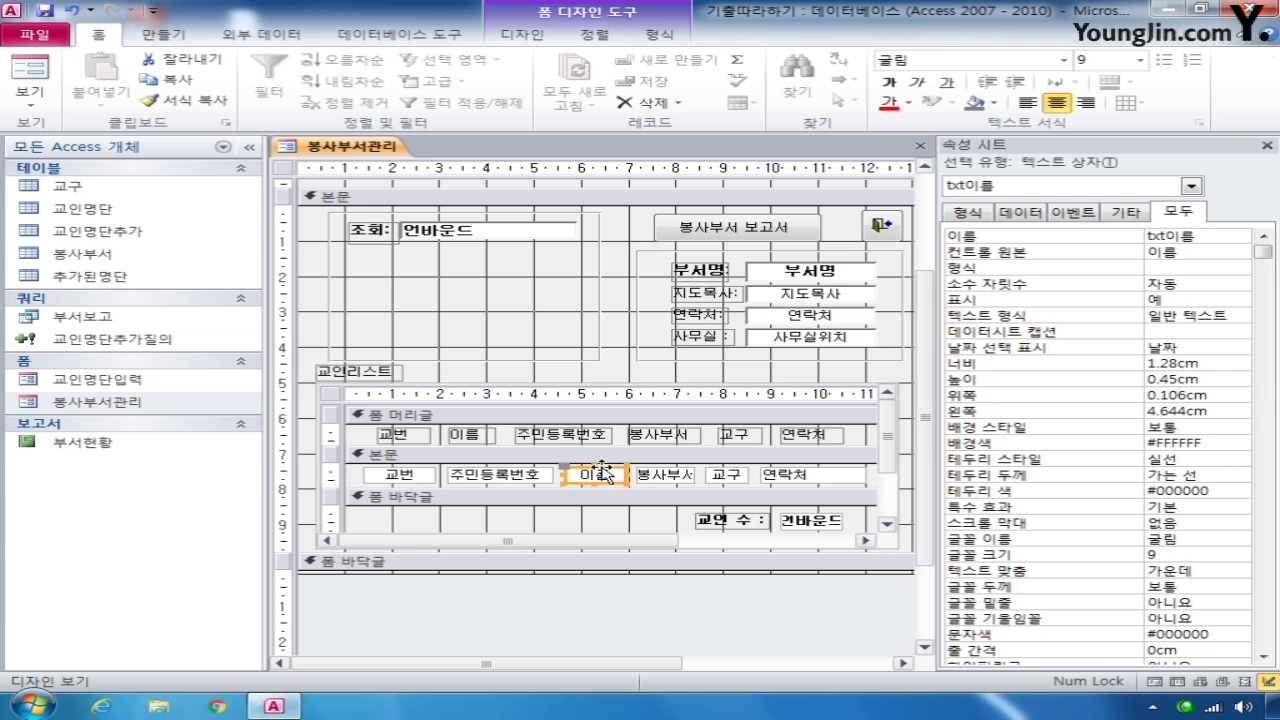
mouse_move(598, 471)
left_mouse_down()
mouse_move(486, 468)
mouse_move(610, 468)
left_mouse_up()
left_click(532, 473)
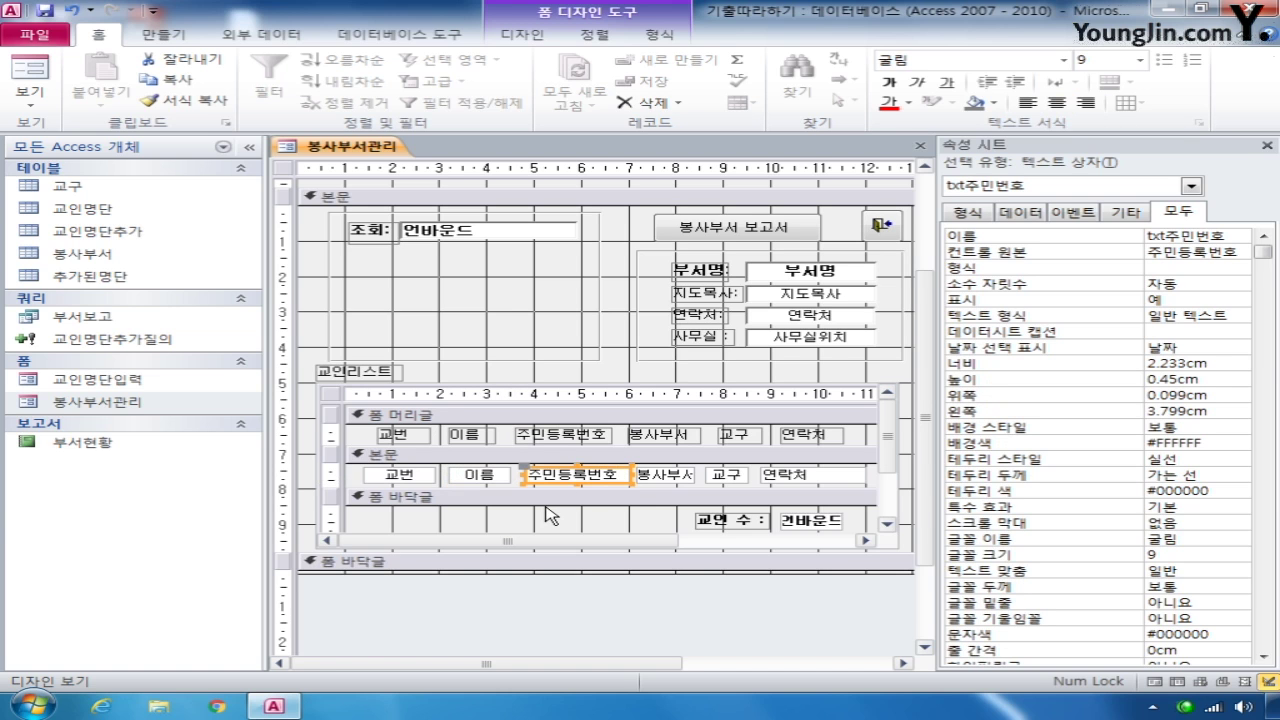
- Space all the text boxes in the subform's detail section with equal horizontal gaps
left_click(330, 477)
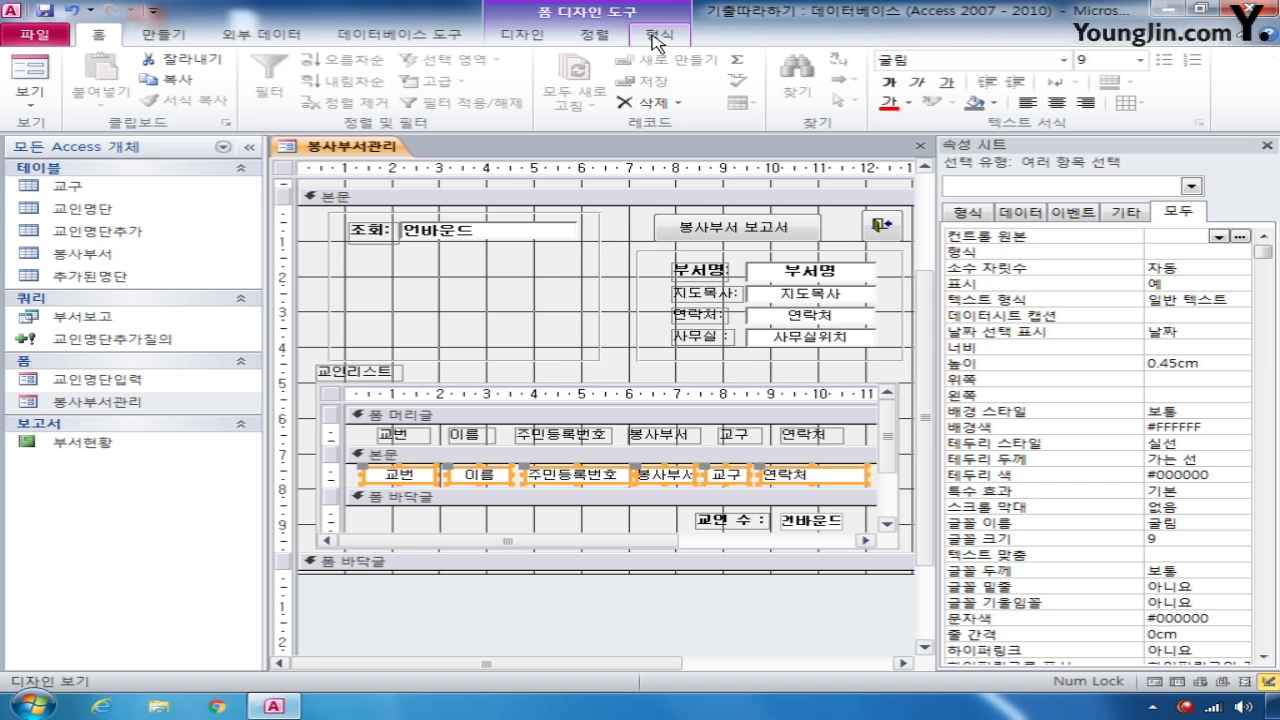
left_click(610, 38)
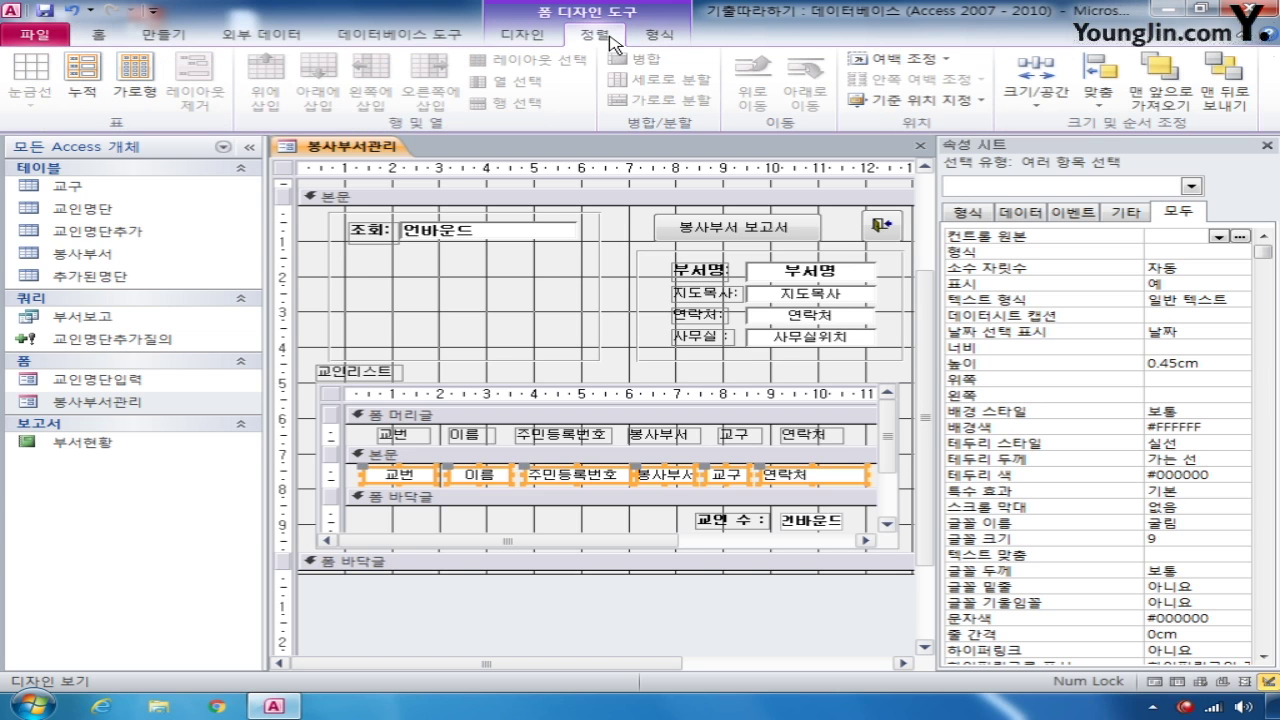
left_click(1037, 95)
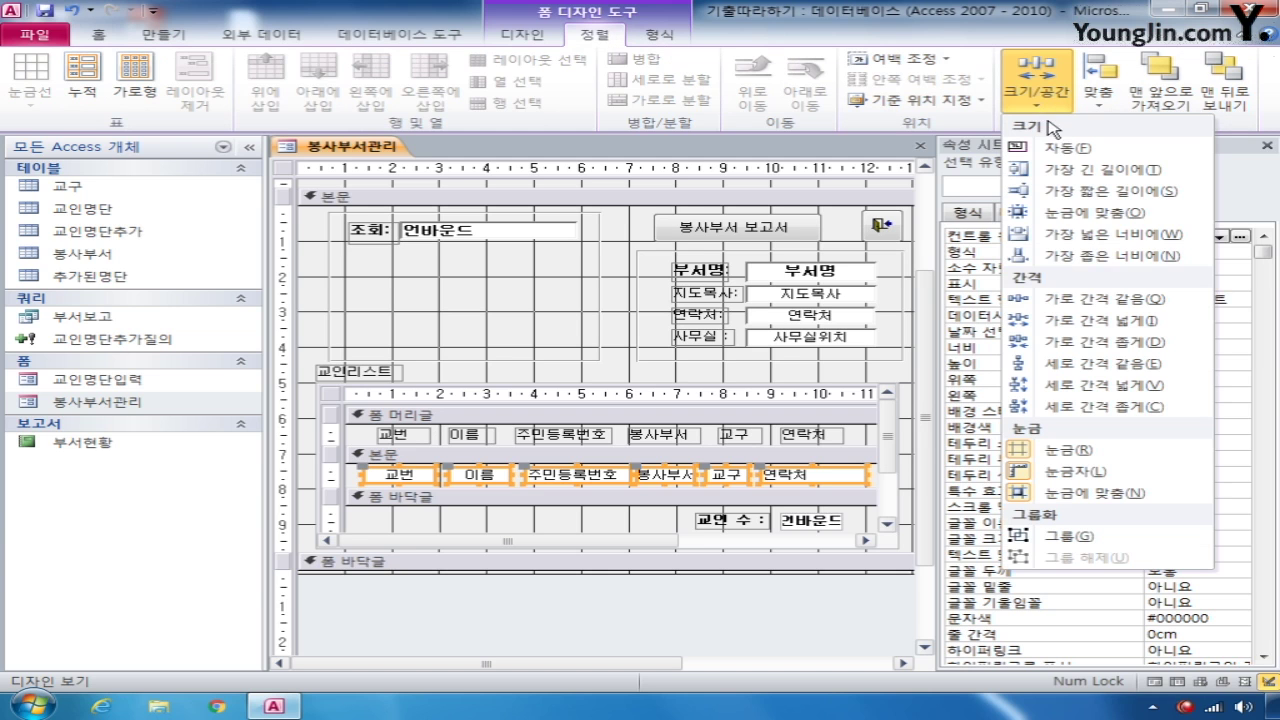
left_click(1150, 299)
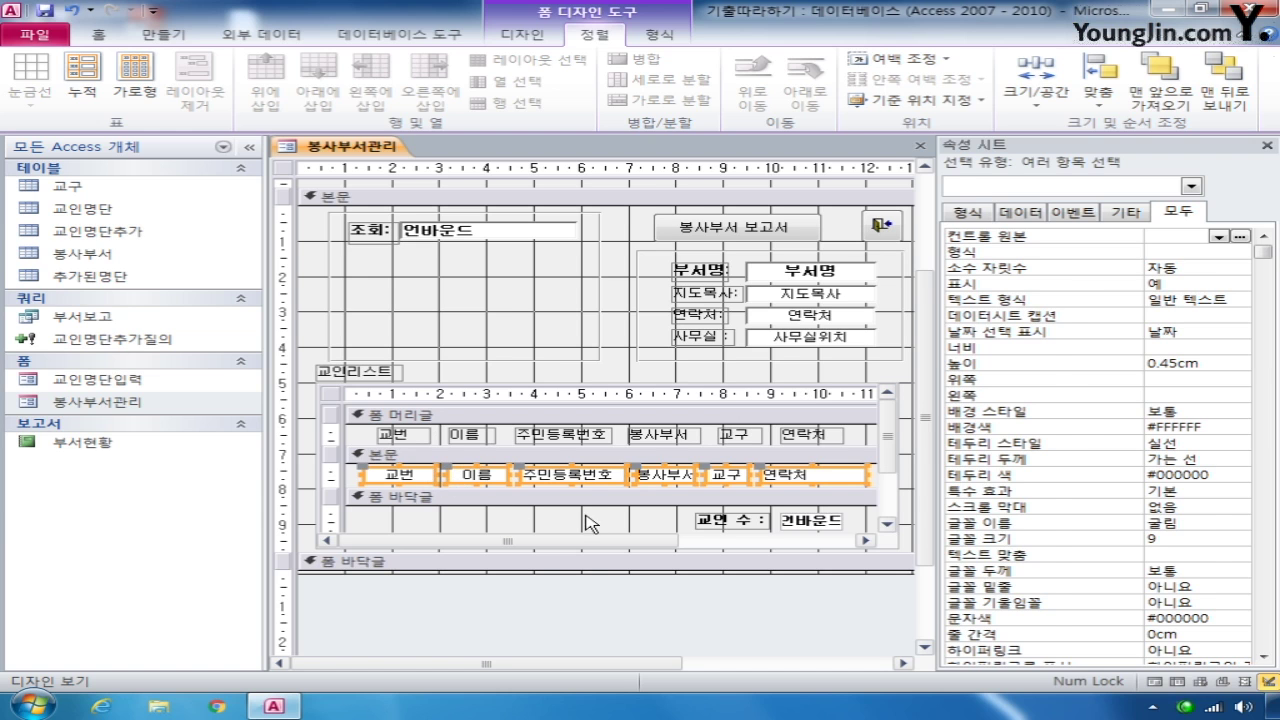
- Set the subform's detail tab order to txt교번, txt이름, txt주민번호, txt봉사부서, txt교구, txt연락처
left_click(332, 395)
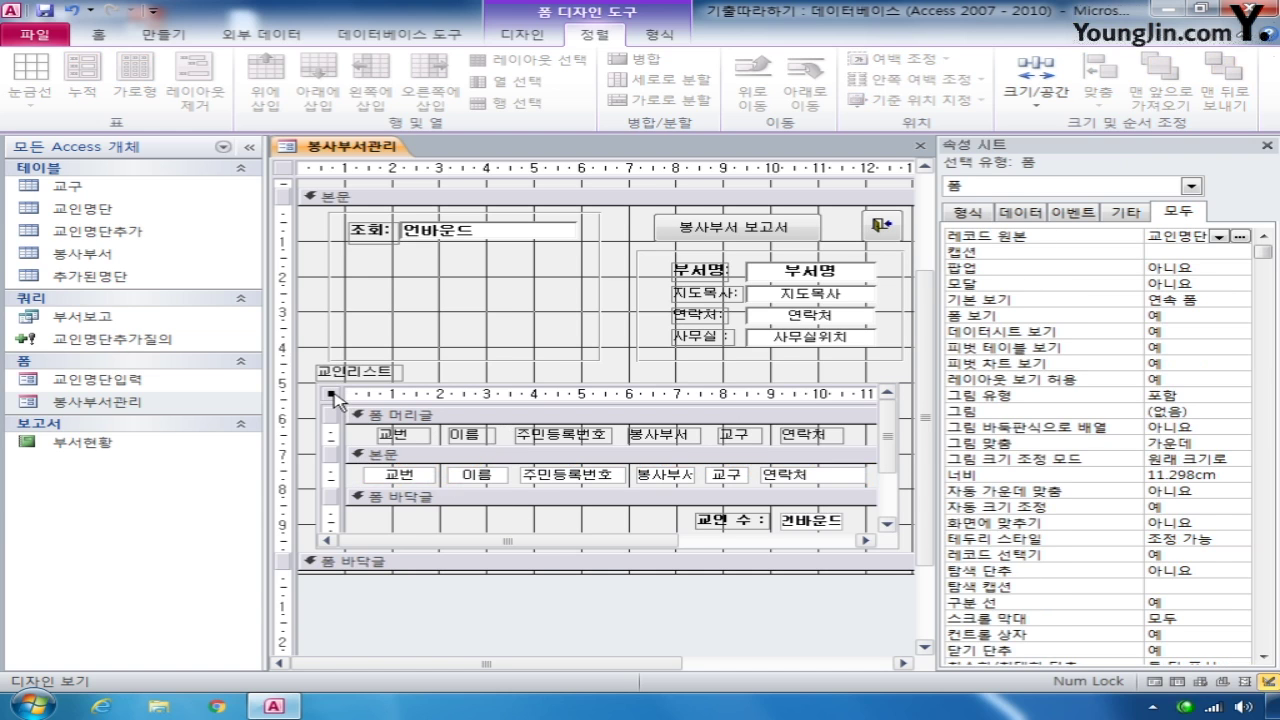
right_click(334, 397)
left_click(420, 535)
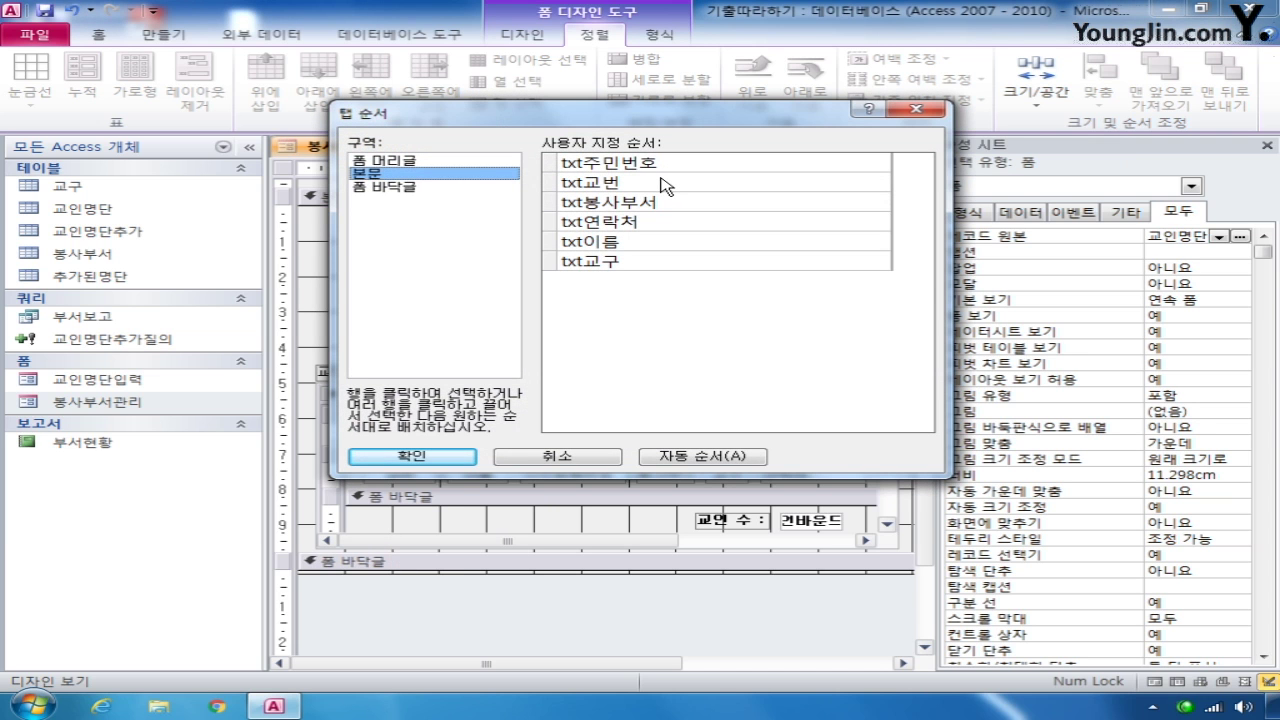
left_click_drag(588, 118, 541, 66)
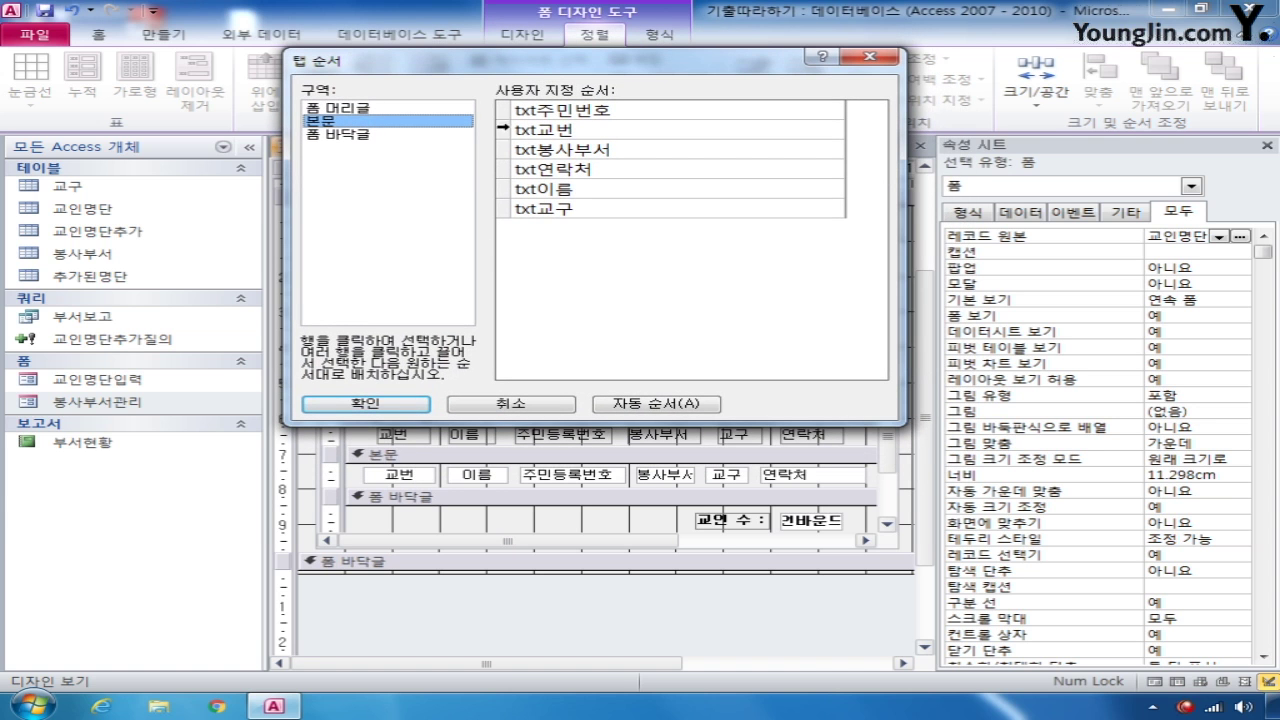
left_click(505, 130)
left_click_drag(501, 130, 510, 112)
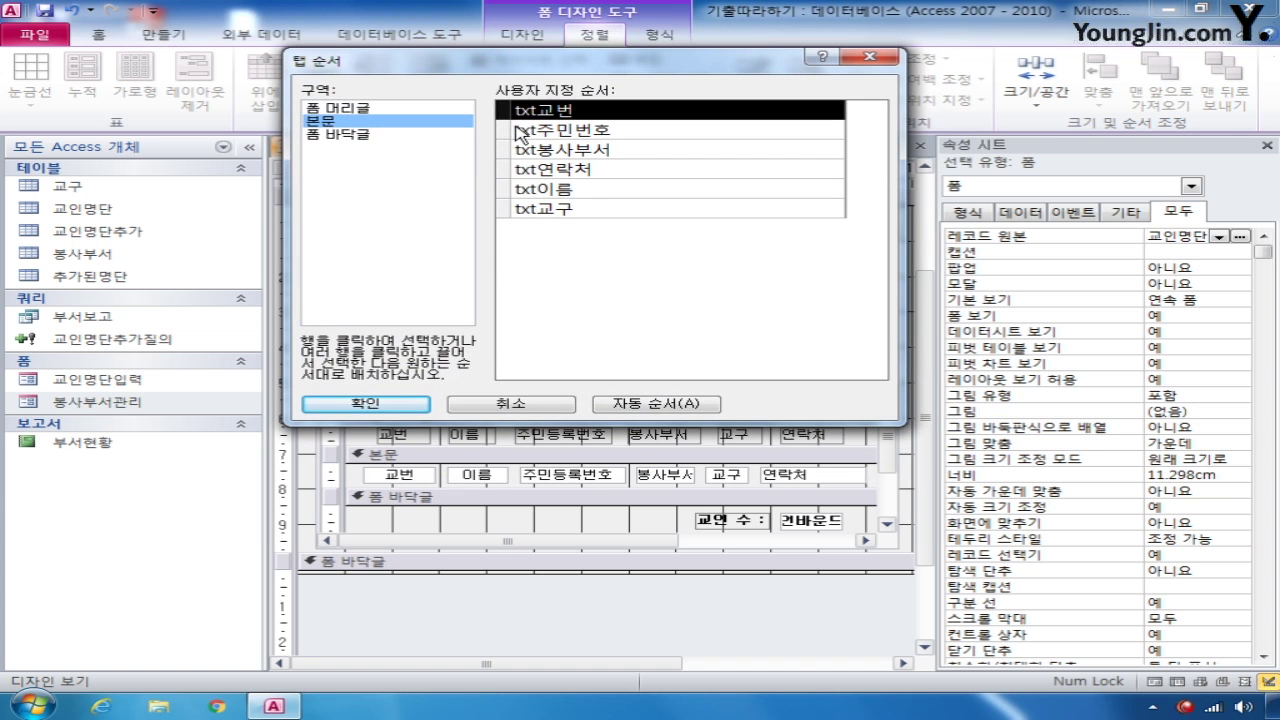
left_click(503, 189)
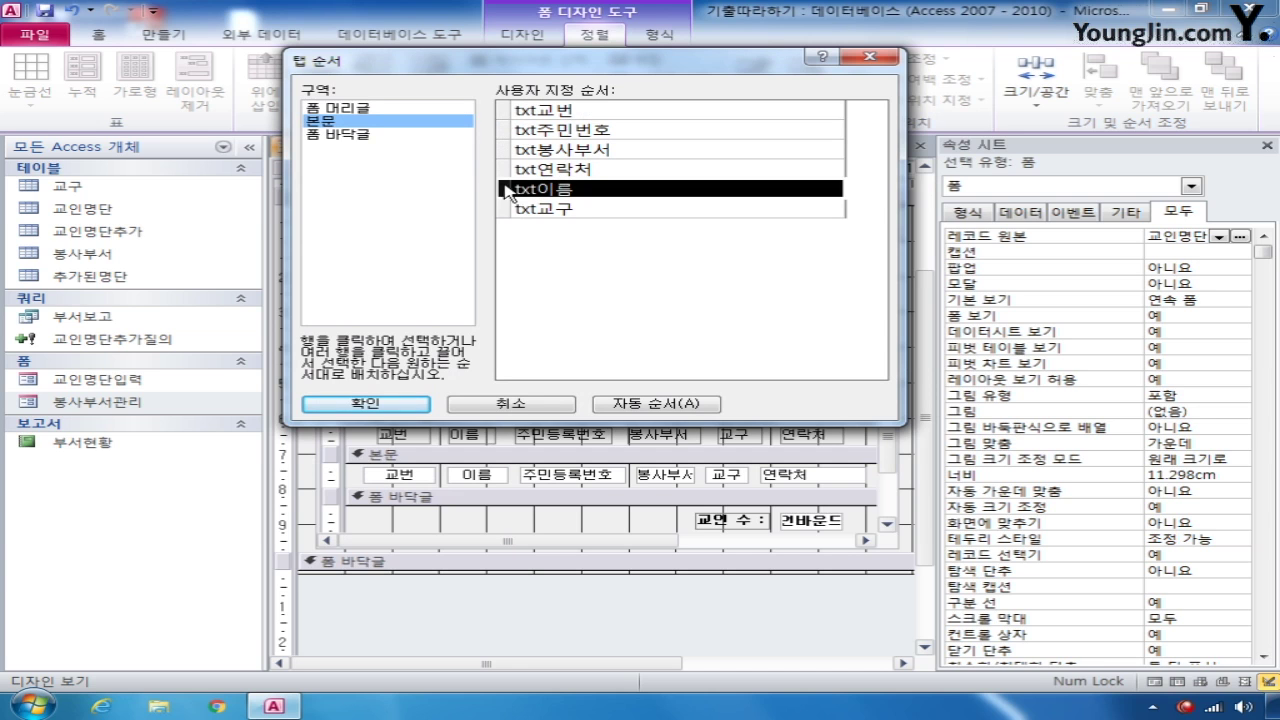
left_click_drag(503, 189, 503, 131)
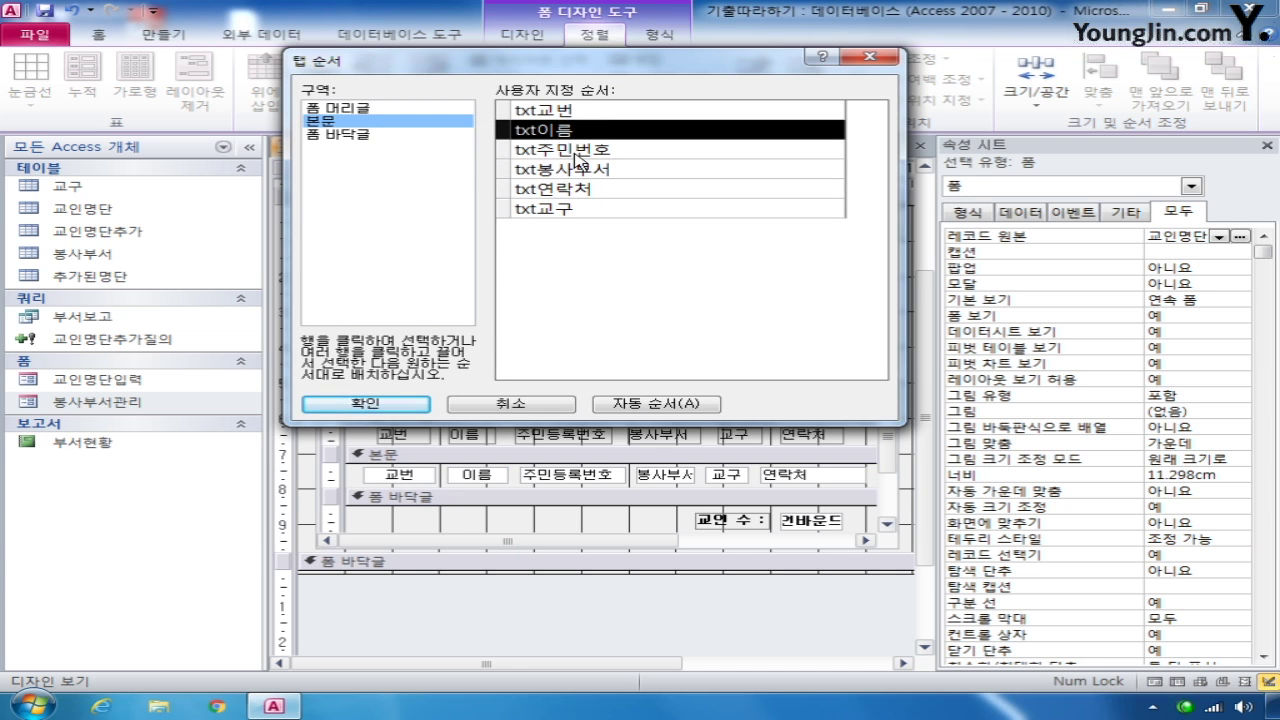
left_click(505, 210)
left_click_drag(505, 212, 578, 200)
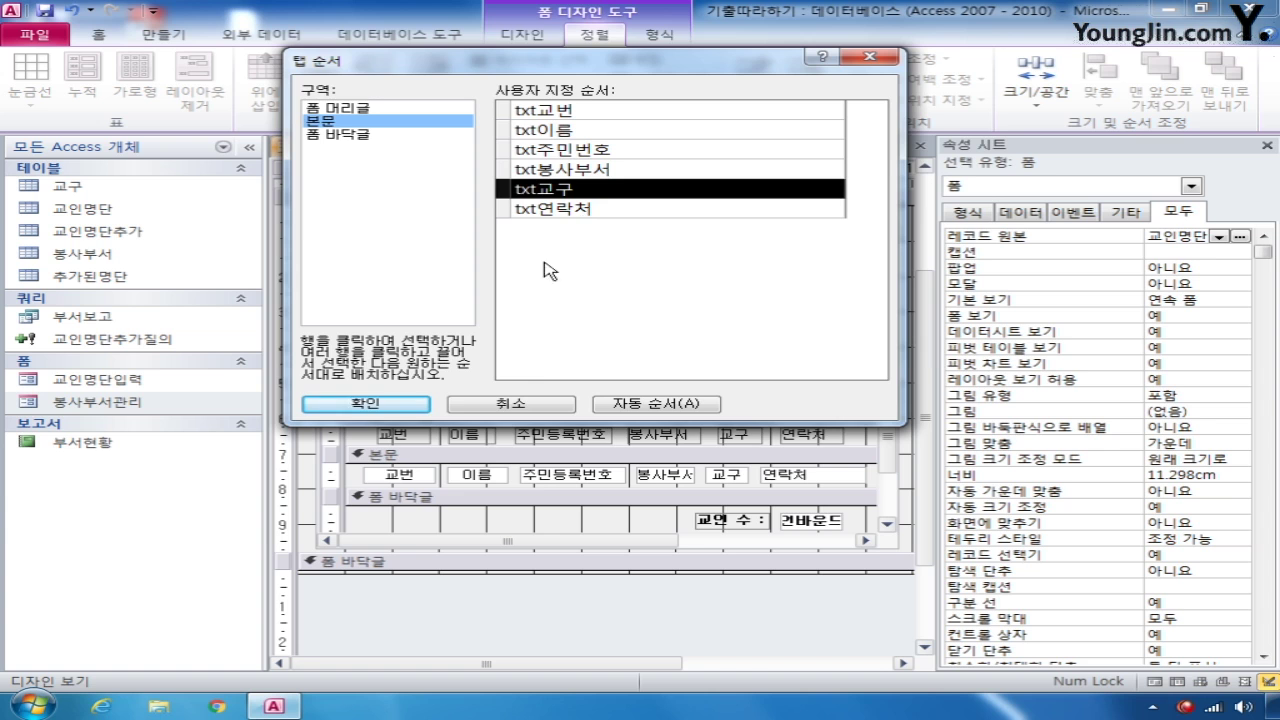
left_click(366, 403)
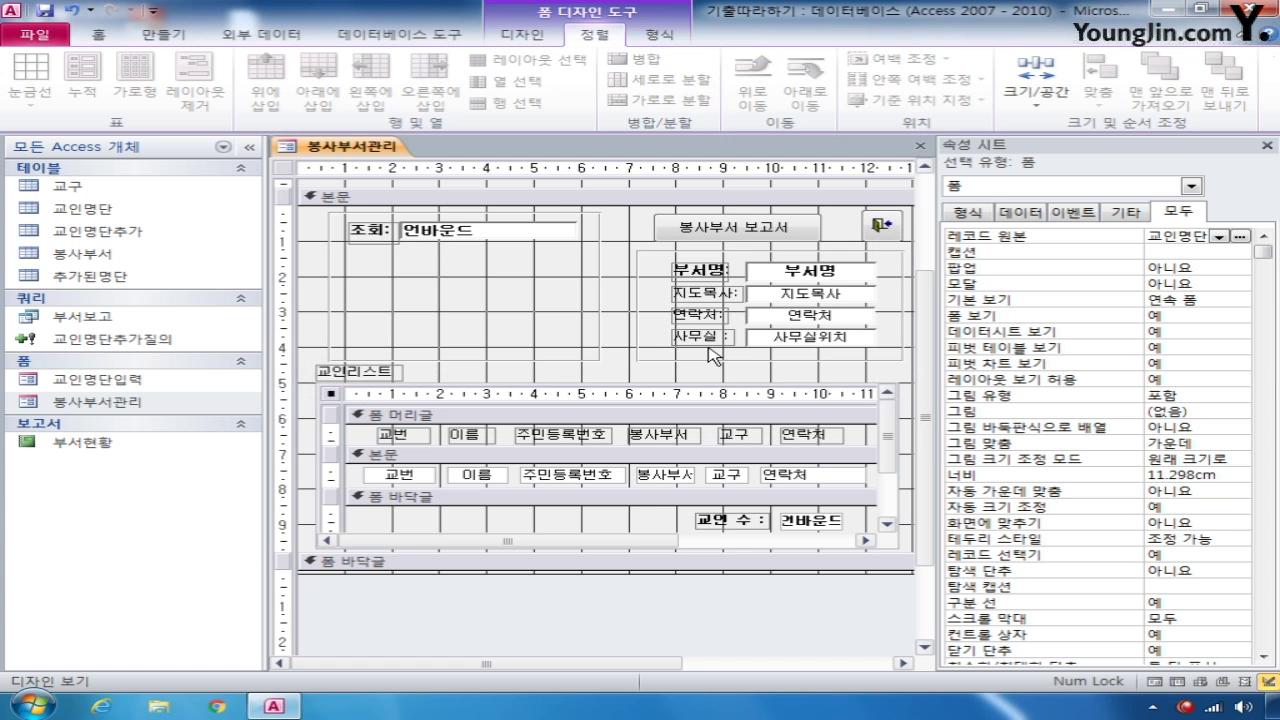
- Set the txt교인수 text box in the subform footer to control source =count(*) and format 0명
left_click(805, 524)
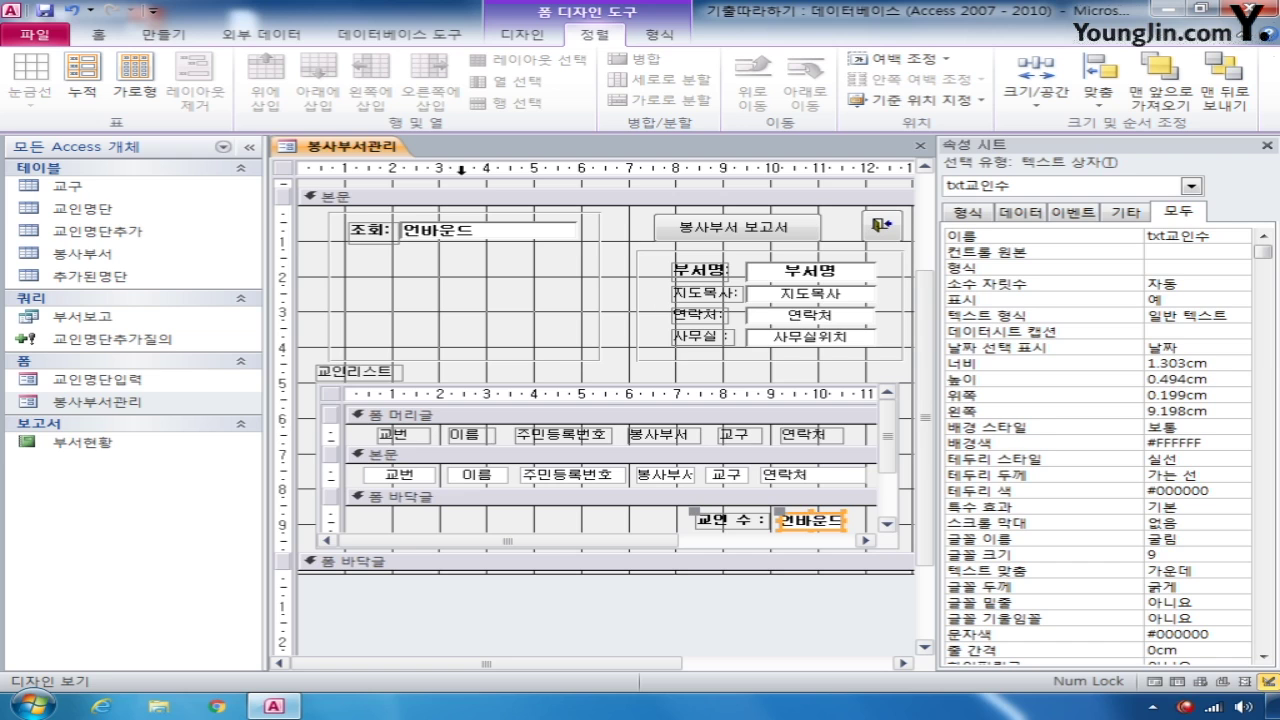
left_click(1162, 252)
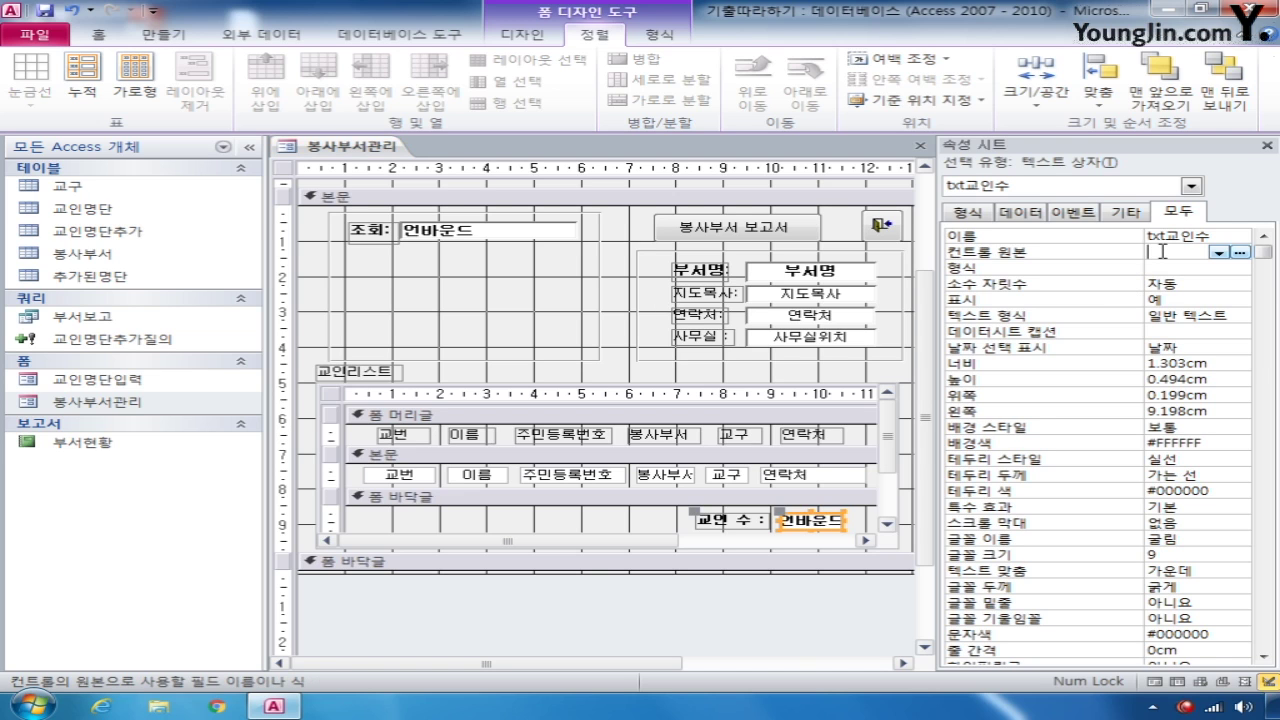
type("=")
type("co")
type("unt(*)")
left_click(1165, 269)
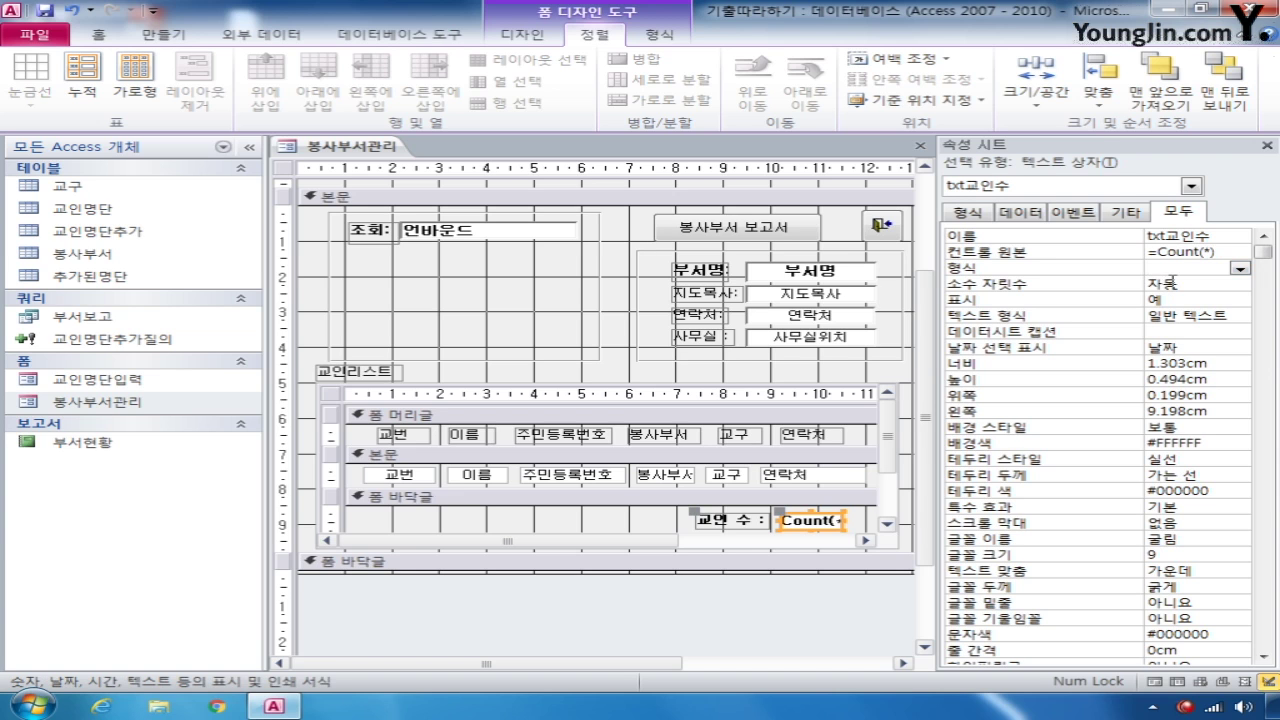
type("0명")
key("Return")
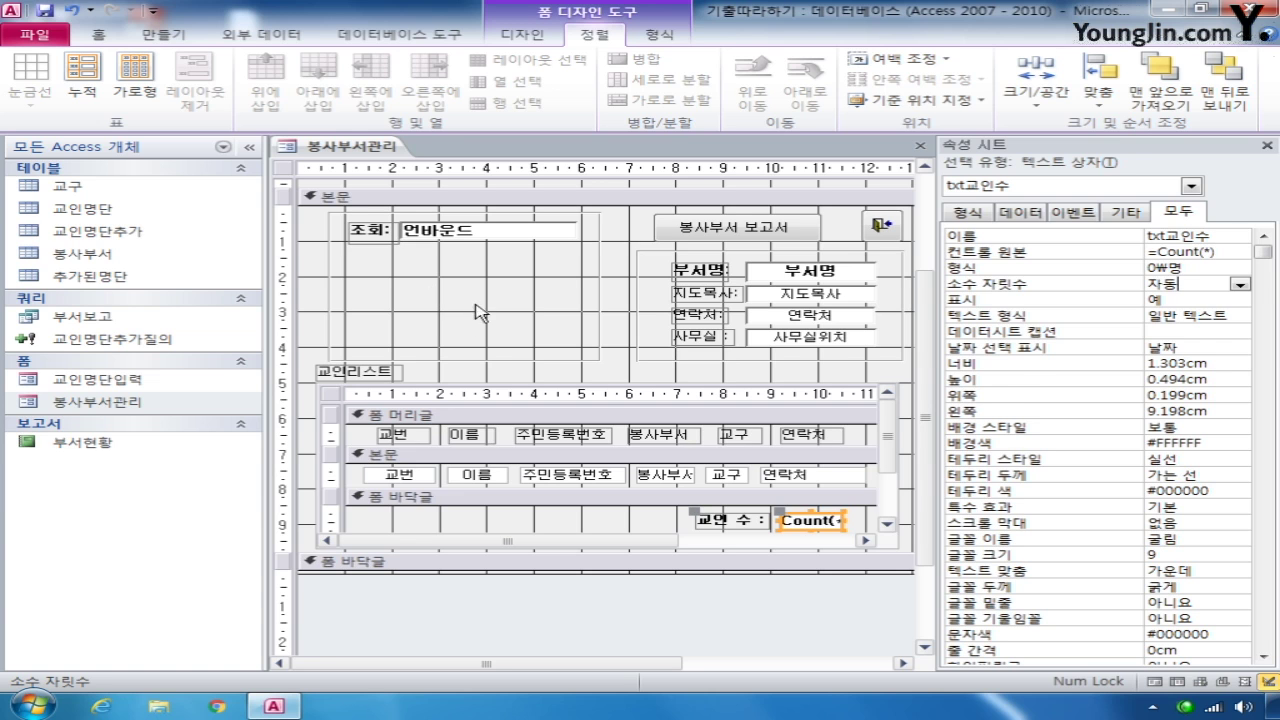
- Change the cmb조회 text box on the main form into a combo box
left_click(1191, 186)
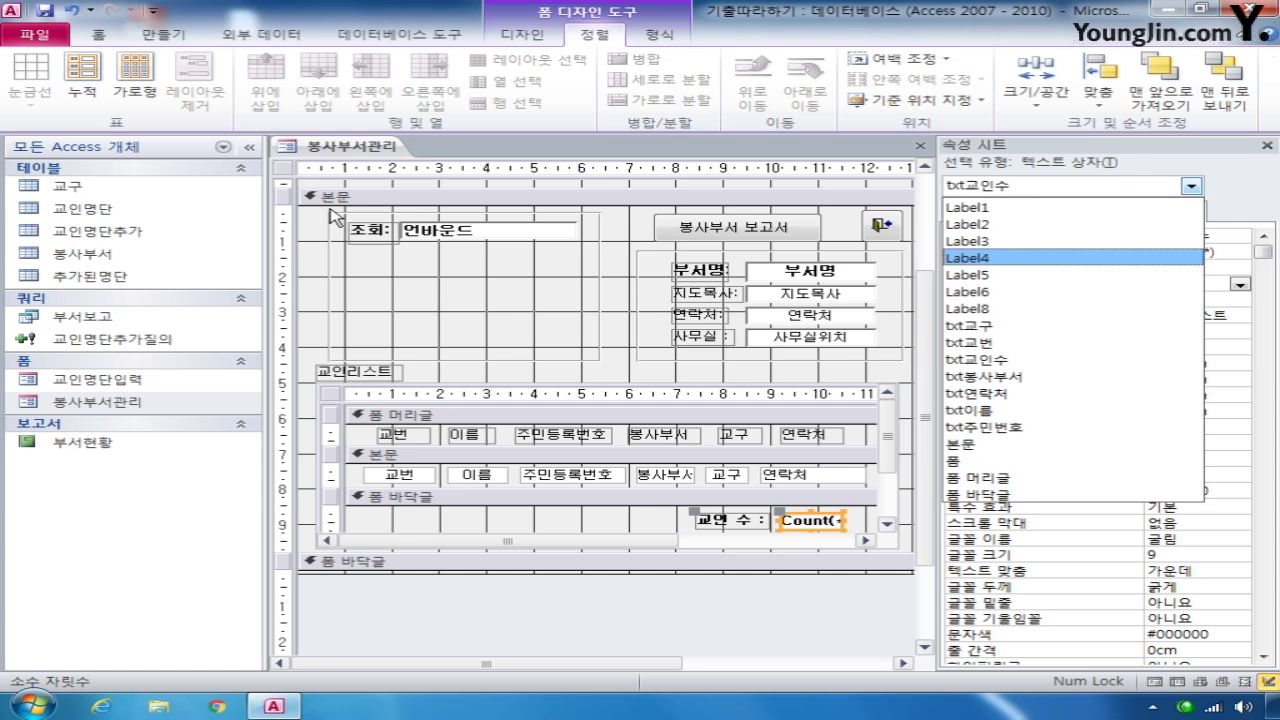
left_click(286, 171)
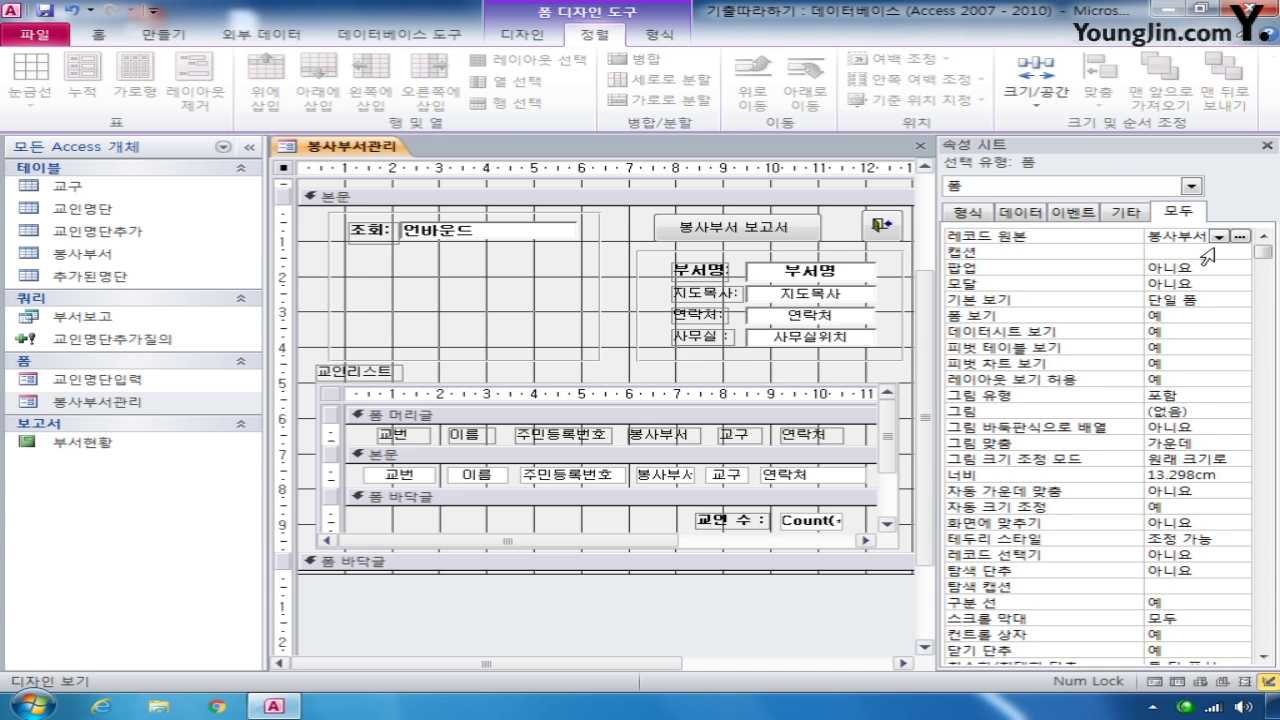
left_click(1191, 186)
left_click(1084, 228)
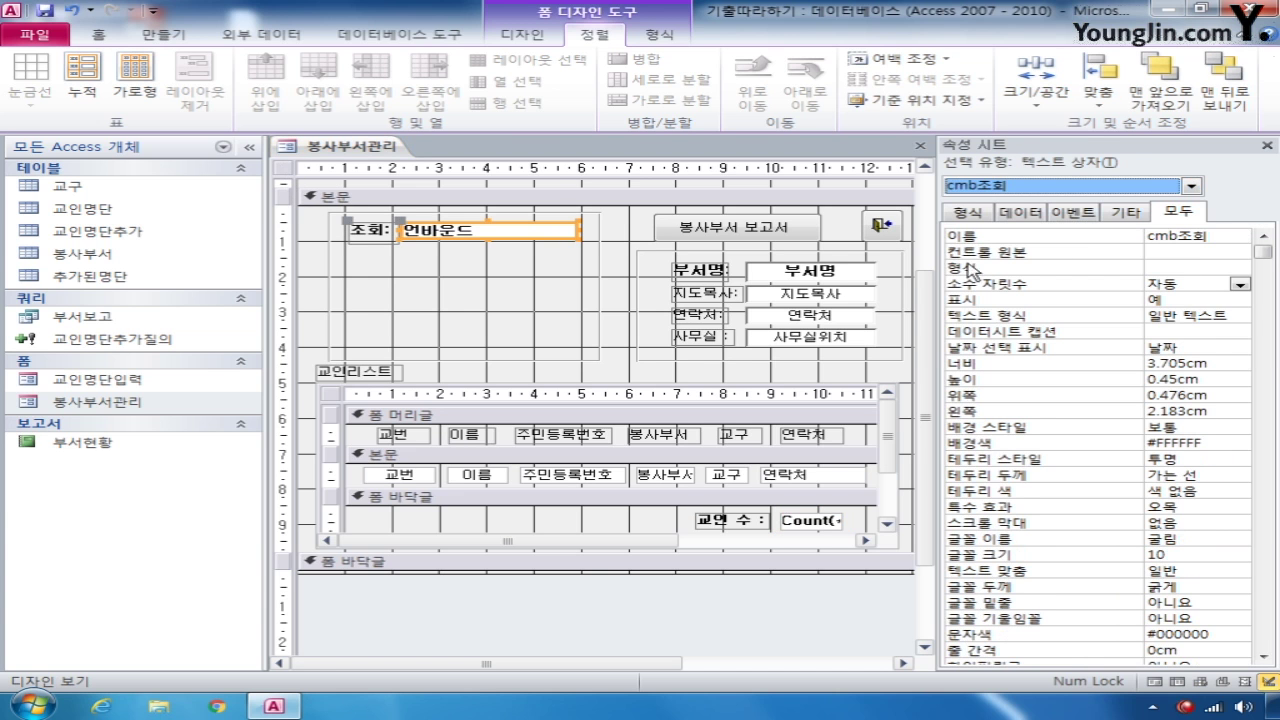
right_click(504, 238)
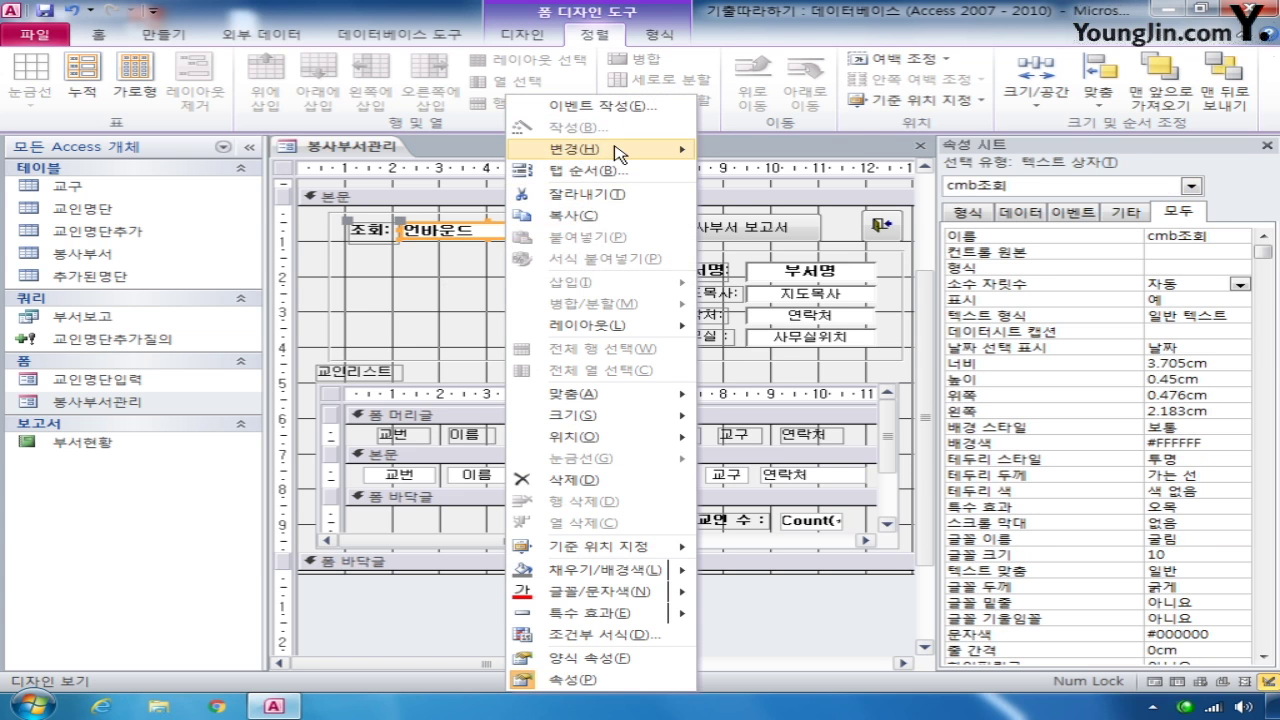
mouse_move(645, 149)
left_click(776, 232)
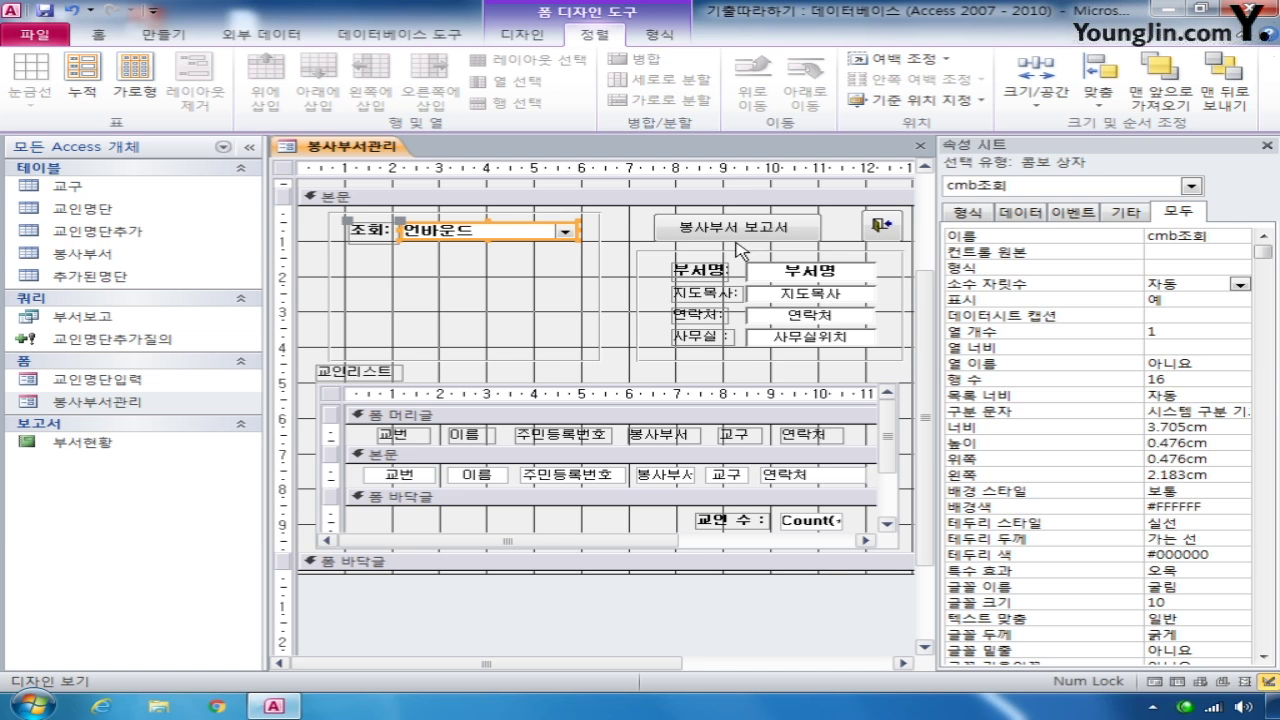
- Build a row source query for cmb조회 from the 봉사부서 table with fields 부서번호 and 부서명, and save it
left_click(1030, 213)
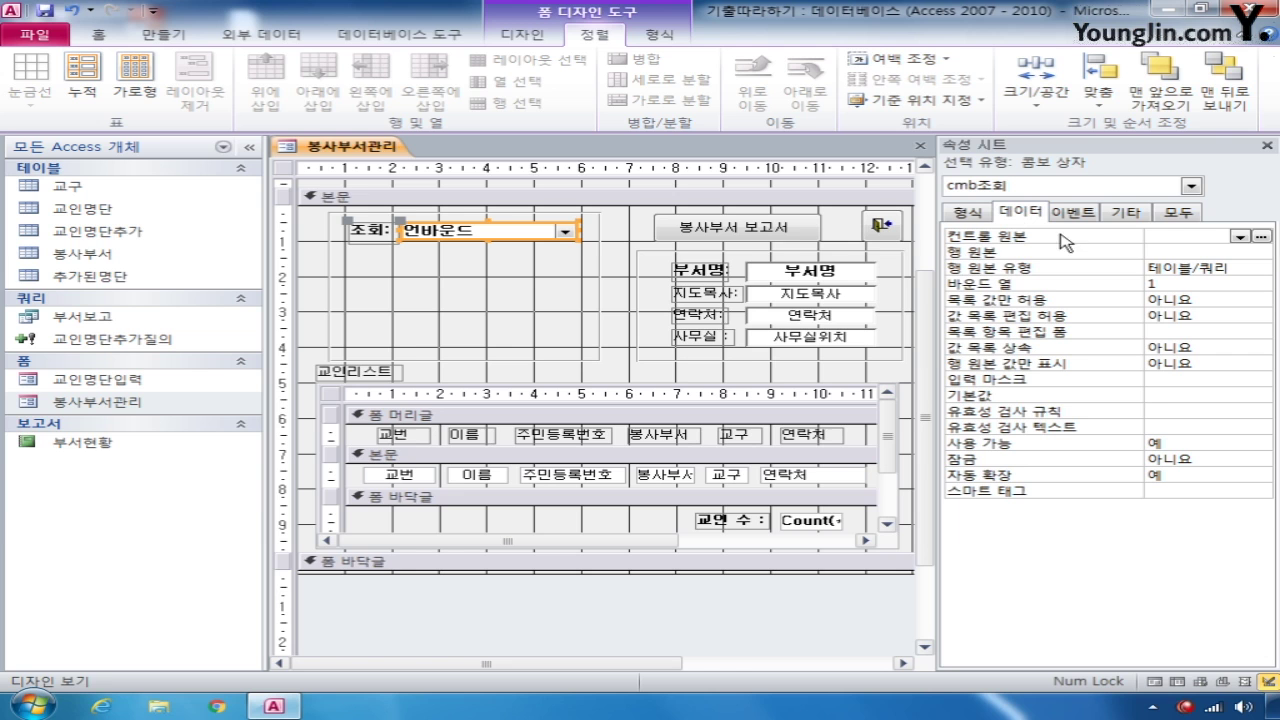
left_click(1195, 256)
left_click(1204, 236)
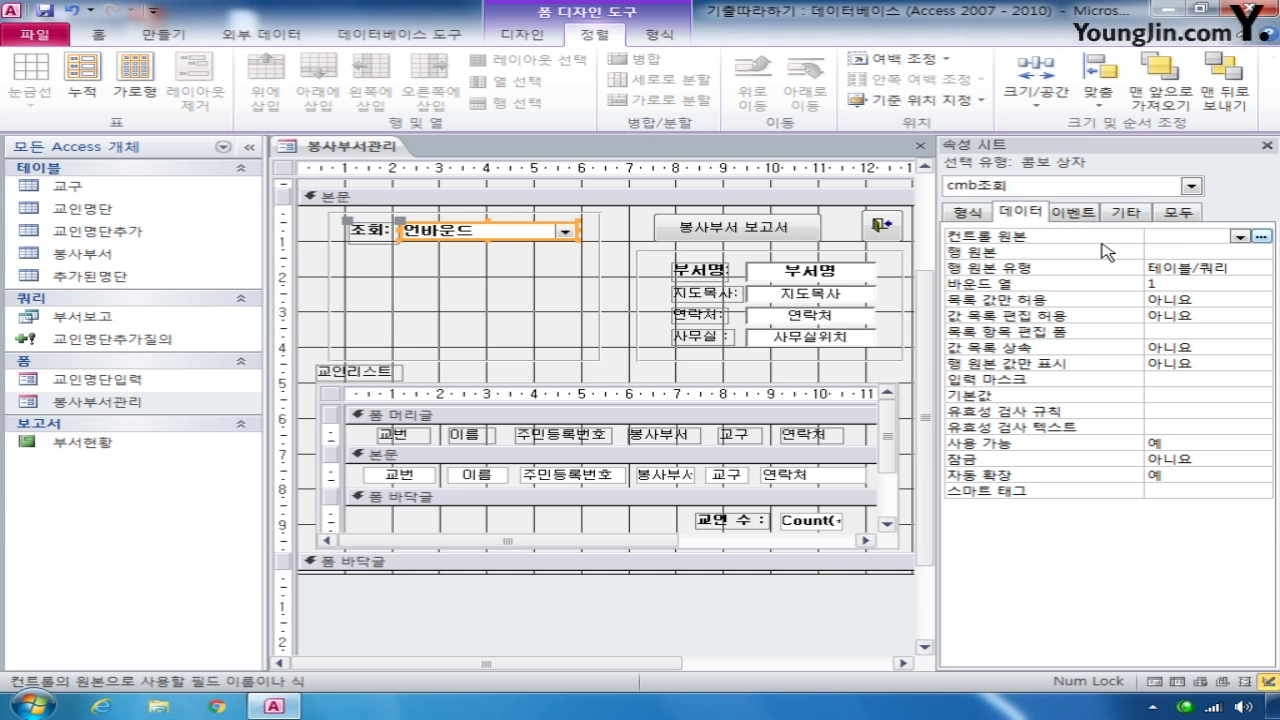
left_click(1207, 254)
left_click(1262, 253)
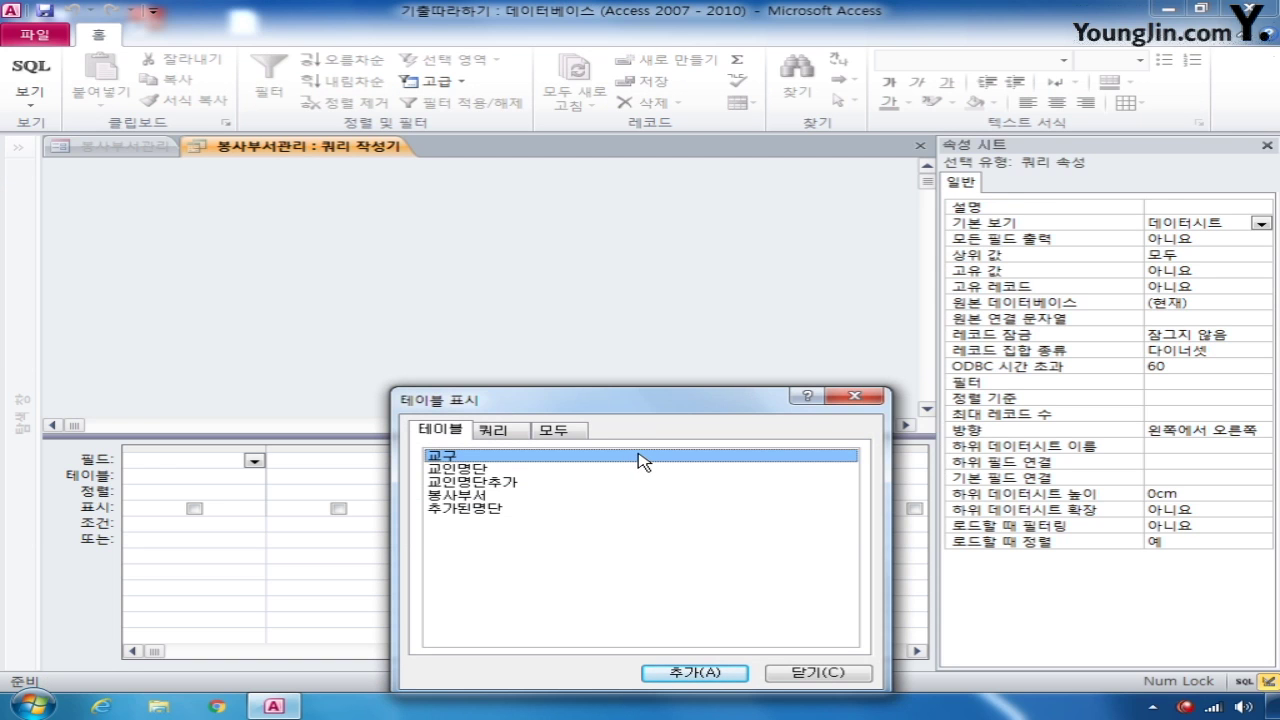
double_click(497, 495)
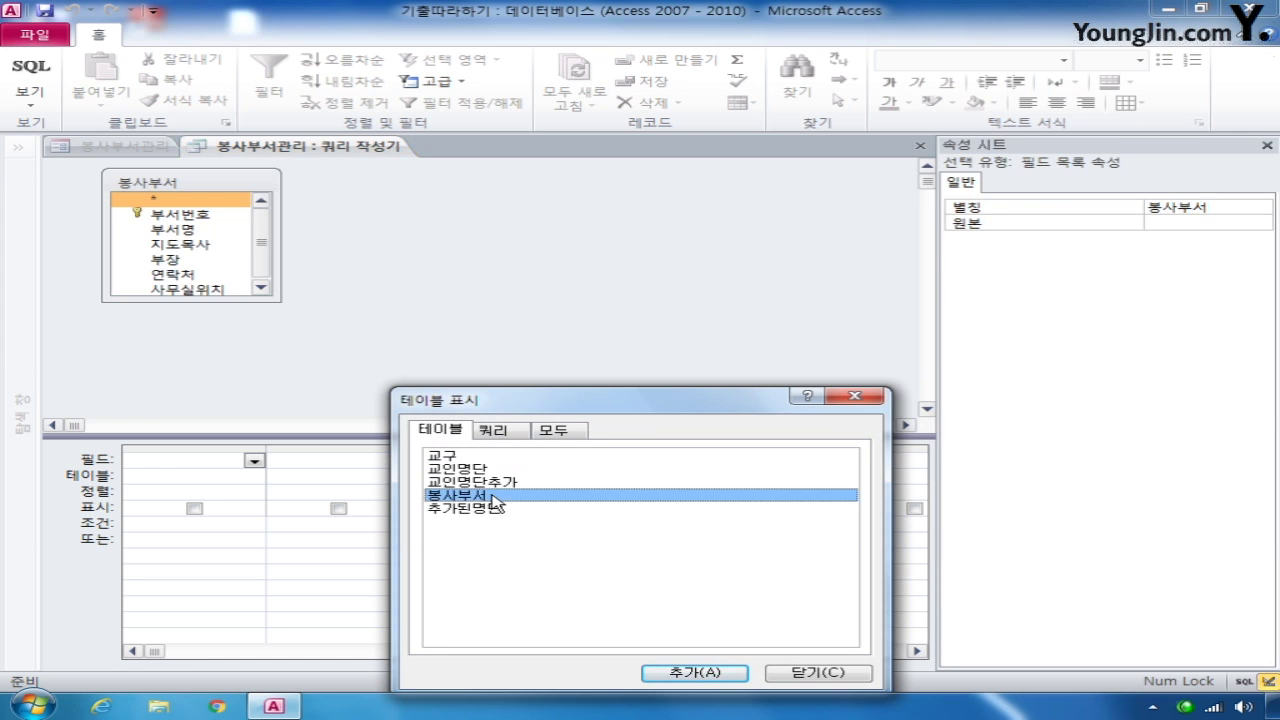
left_click(804, 679)
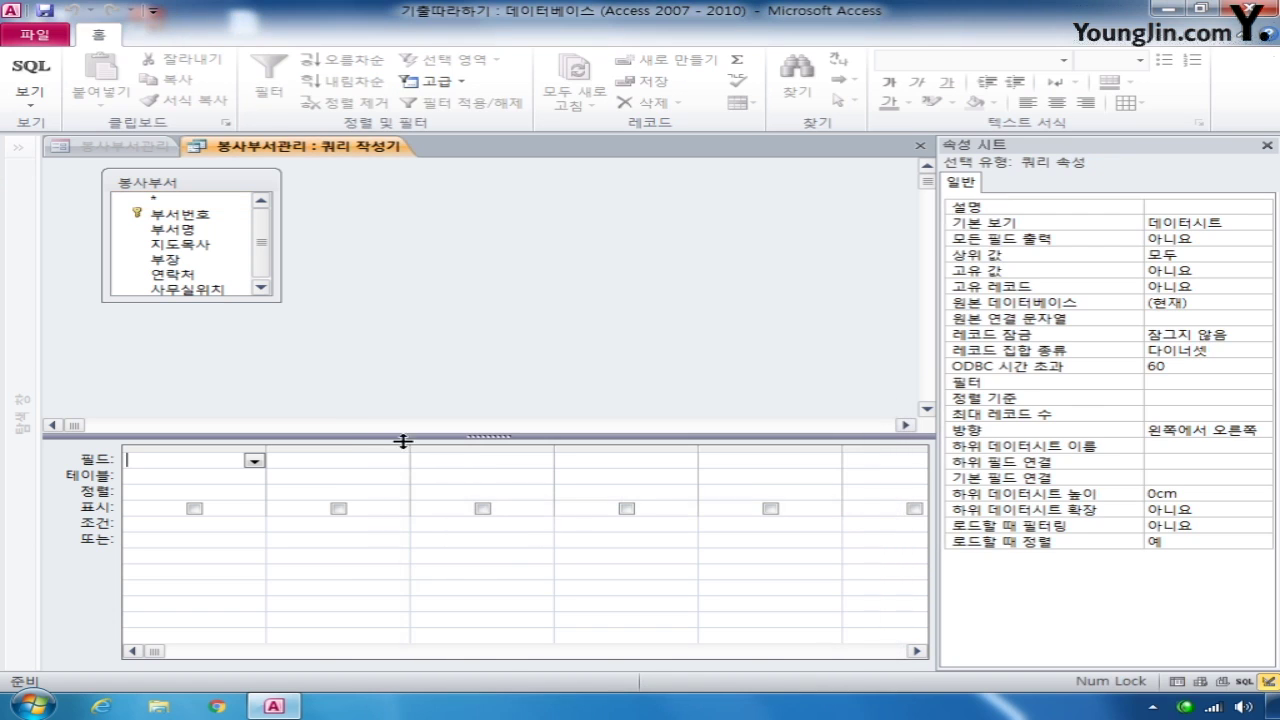
double_click(180, 214)
double_click(180, 229)
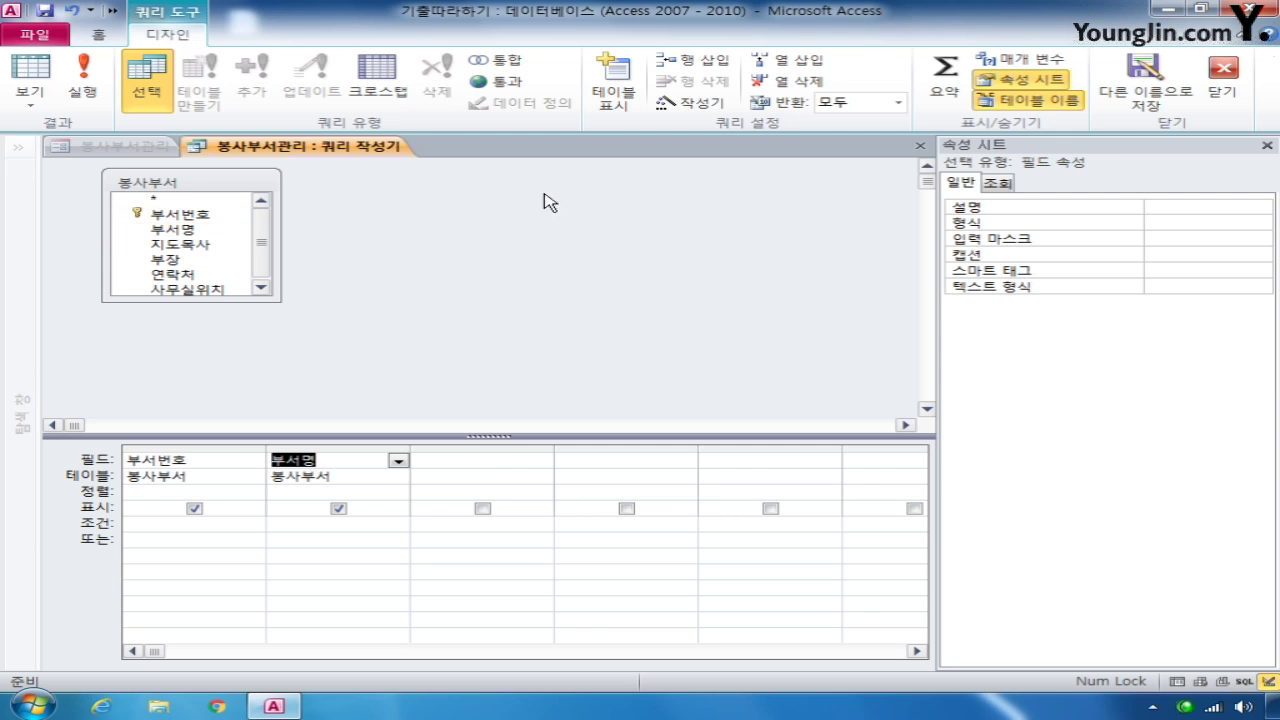
left_click(926, 148)
left_click(510, 421)
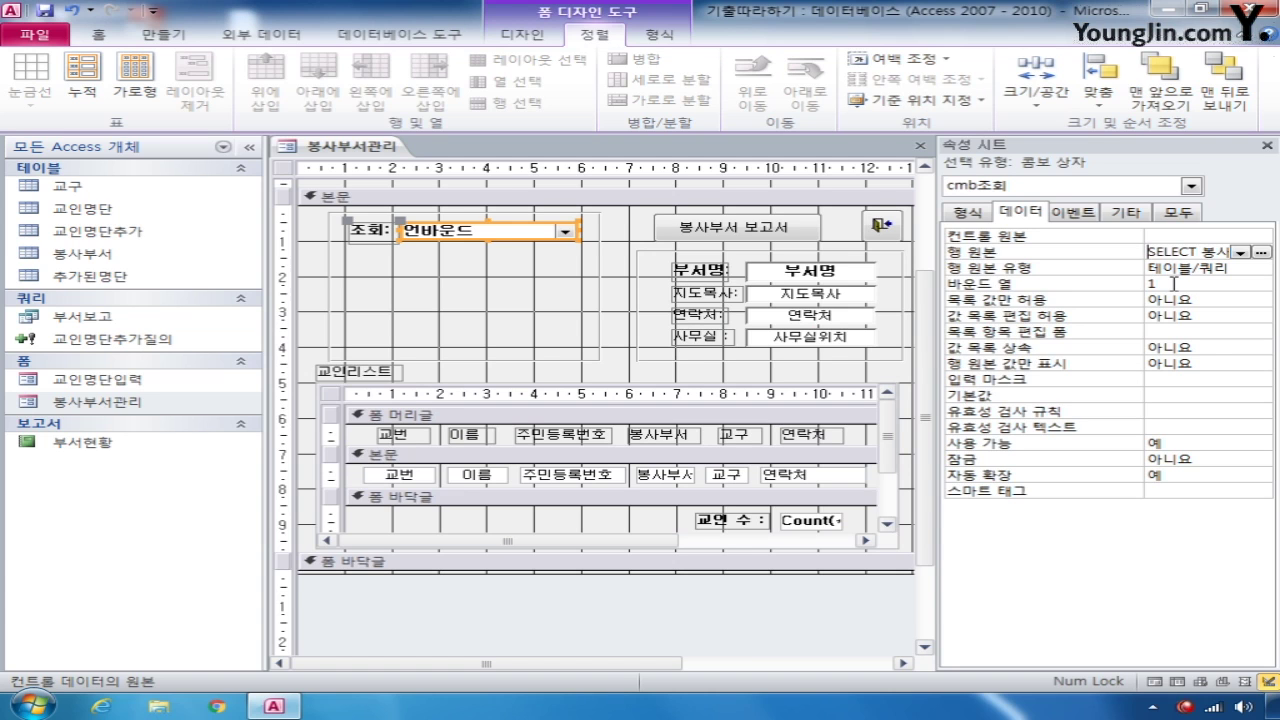
- Check cmb조회's row source and bound column, and set 목록 값만 허용 to 예
left_click_drag(1172, 252, 1146, 256)
left_click(1166, 286)
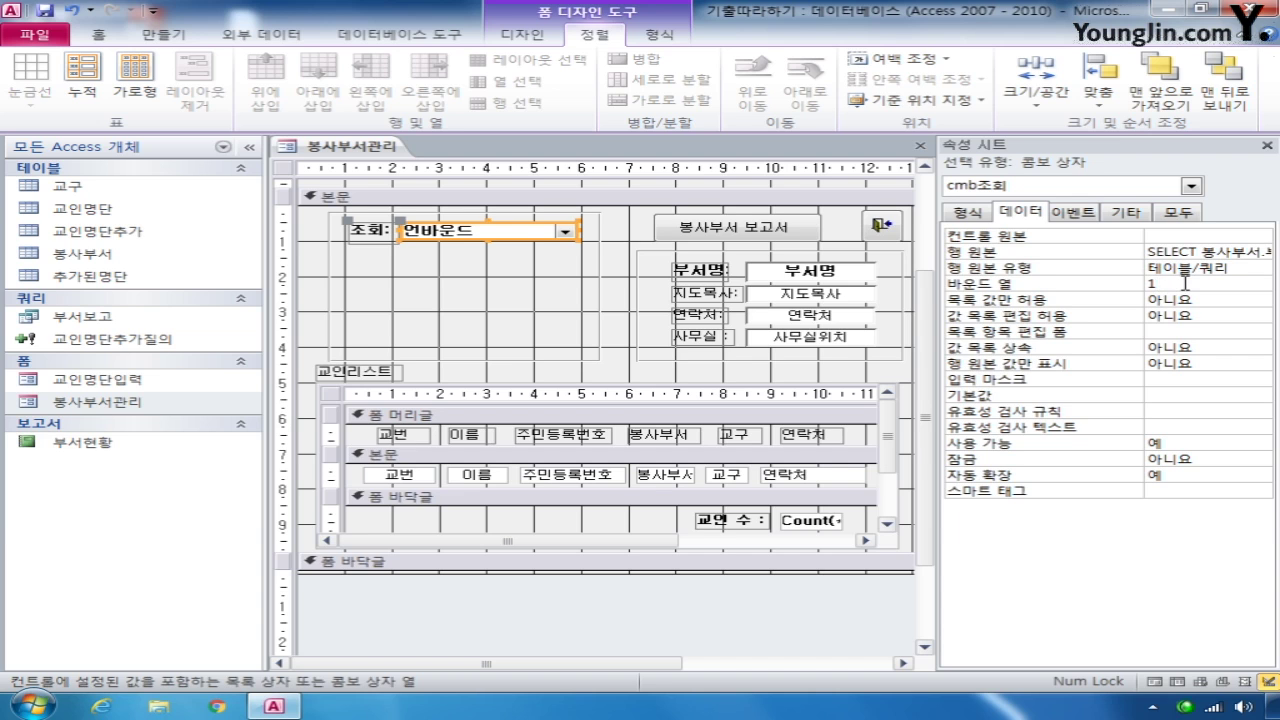
left_click(1197, 298)
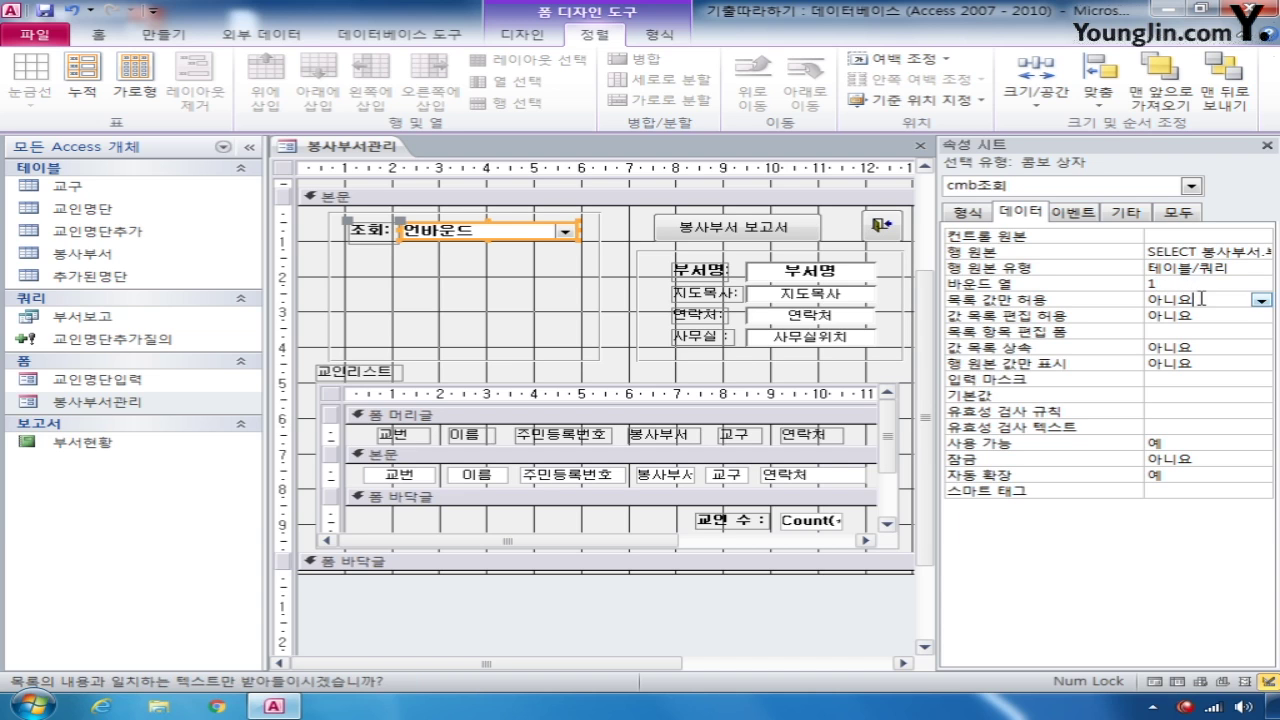
left_click(1261, 301)
left_click(1258, 314)
- Set cmb조회's column count to 2 and its column widths to 1.2
left_click(968, 214)
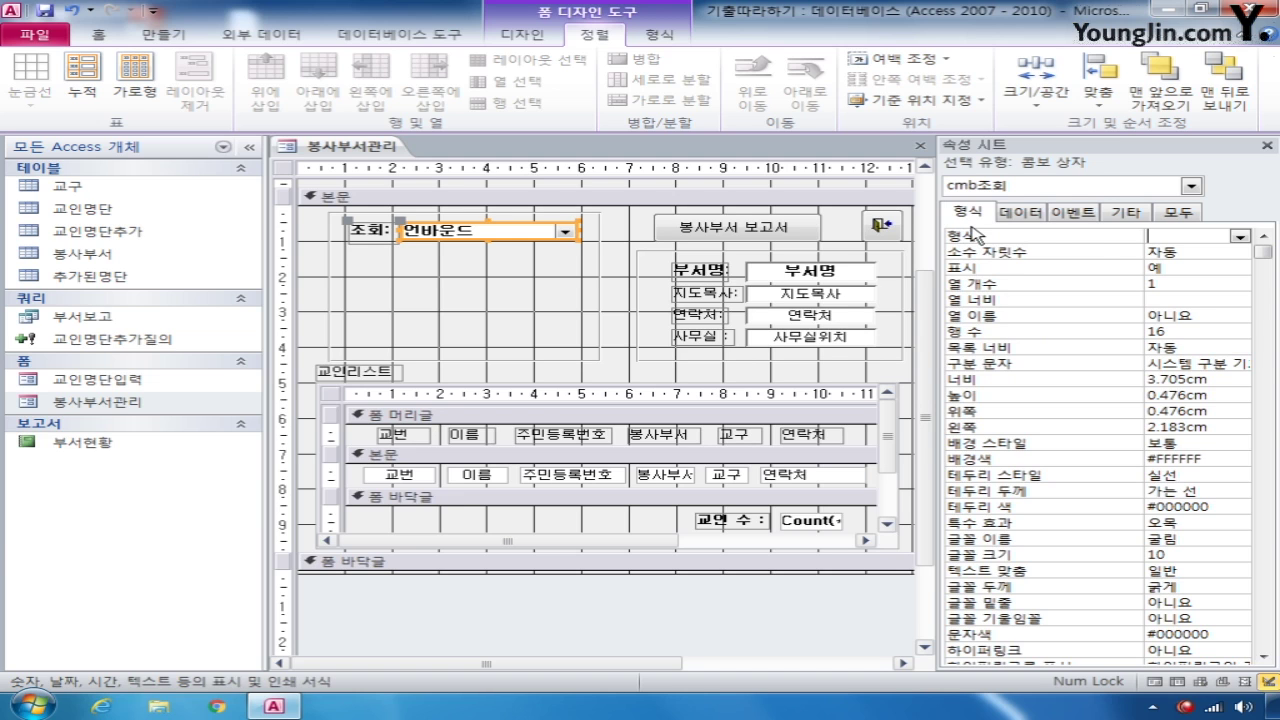
left_click(1179, 290)
left_click(1090, 287)
left_click(1027, 293)
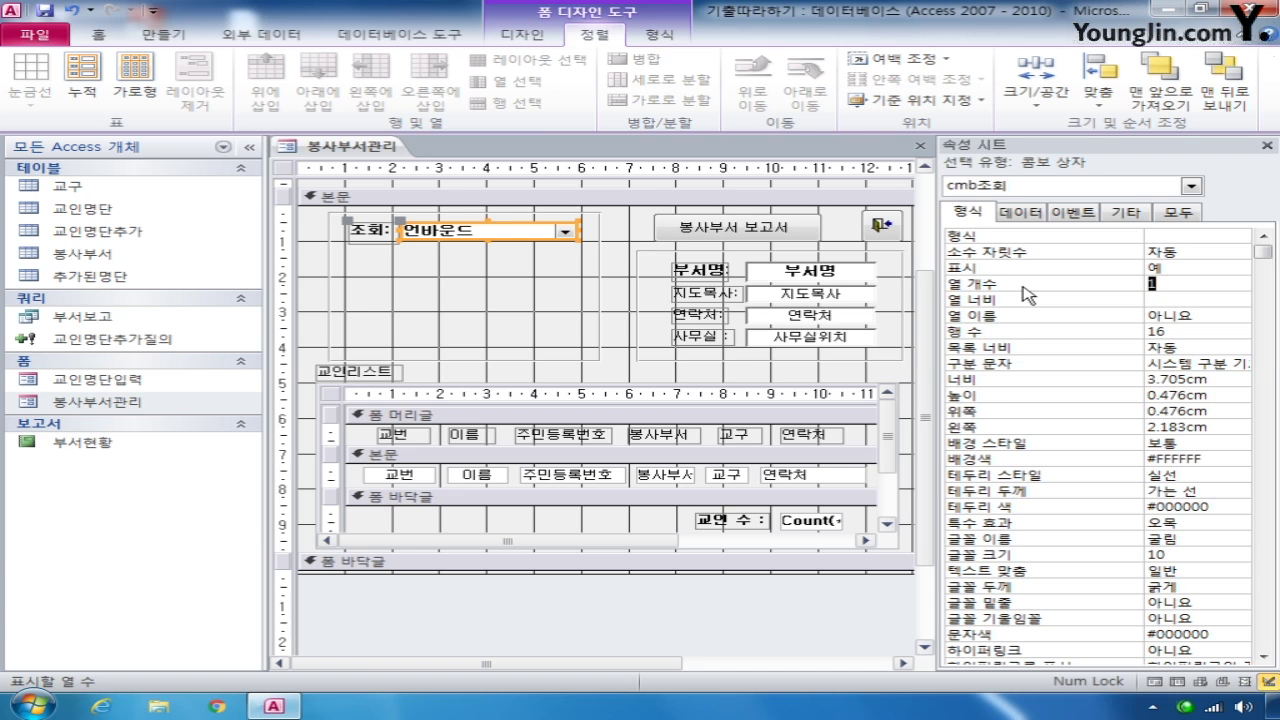
type("2")
left_click(1167, 299)
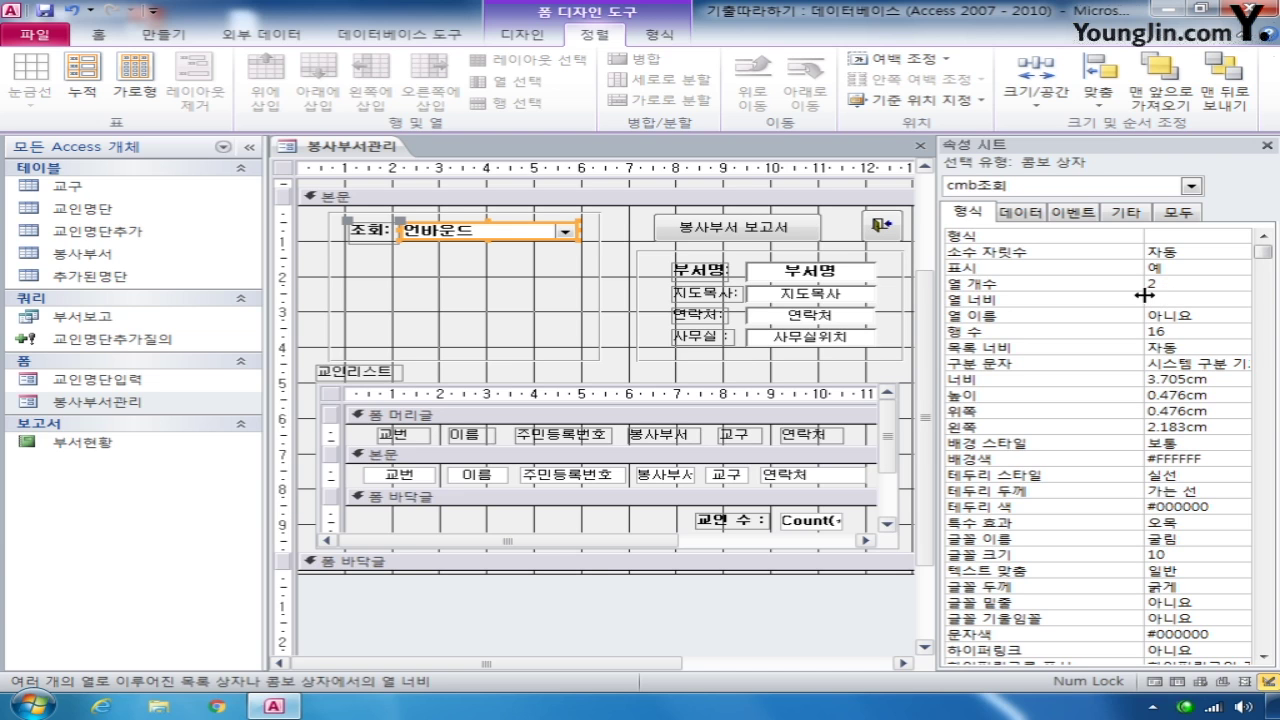
type("12")
key("BackSpace")
type(".2")
left_click(625, 340)
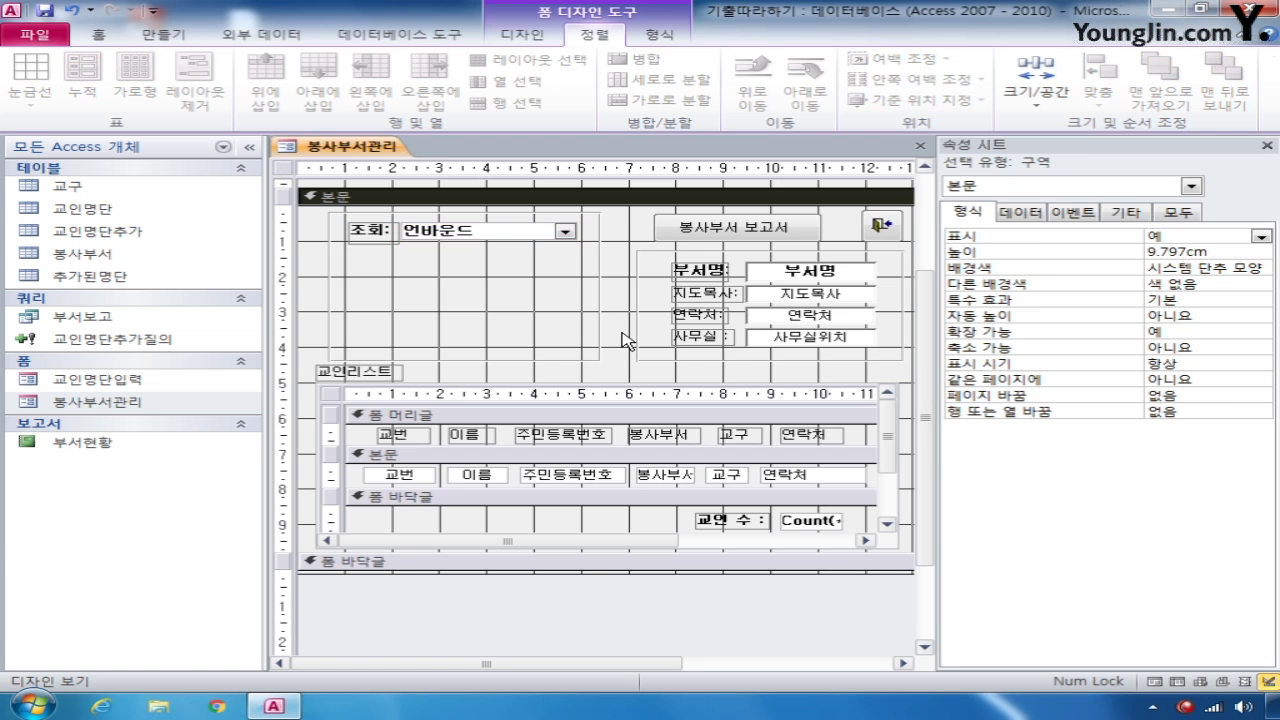
- Close the 봉사부서관리 form, saving the changes to both forms, and open the 교인명단입력 form in design view
left_click(920, 145)
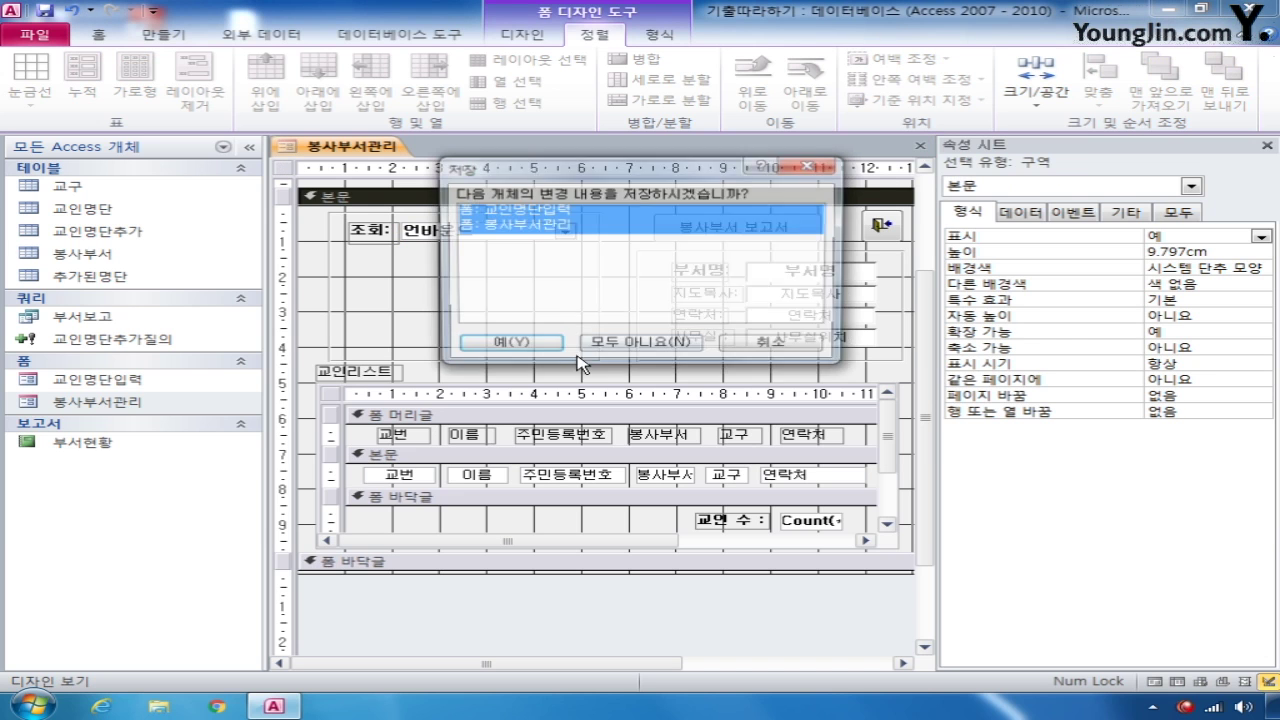
left_click(541, 346)
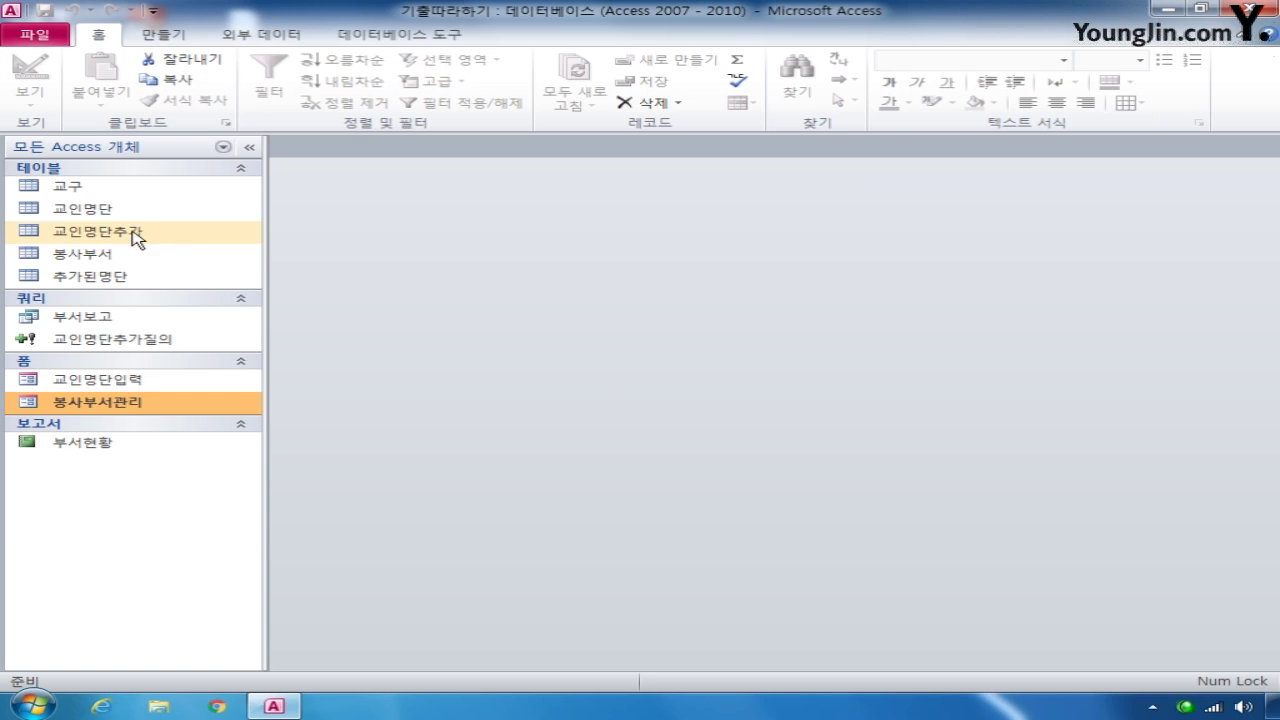
right_click(112, 382)
left_click(185, 432)
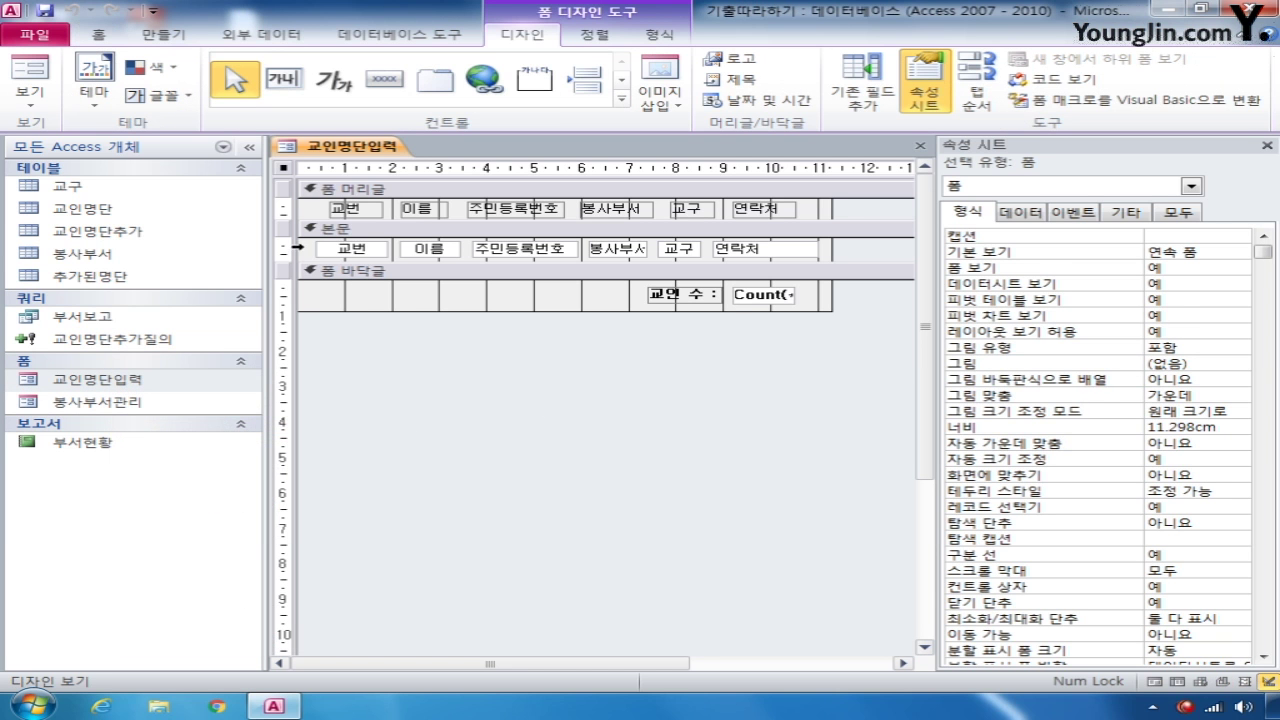
- Add a conditional formatting rule to all detail section text boxes with the expression left([교번],1)="8", formatted bold and italic
left_click(283, 250)
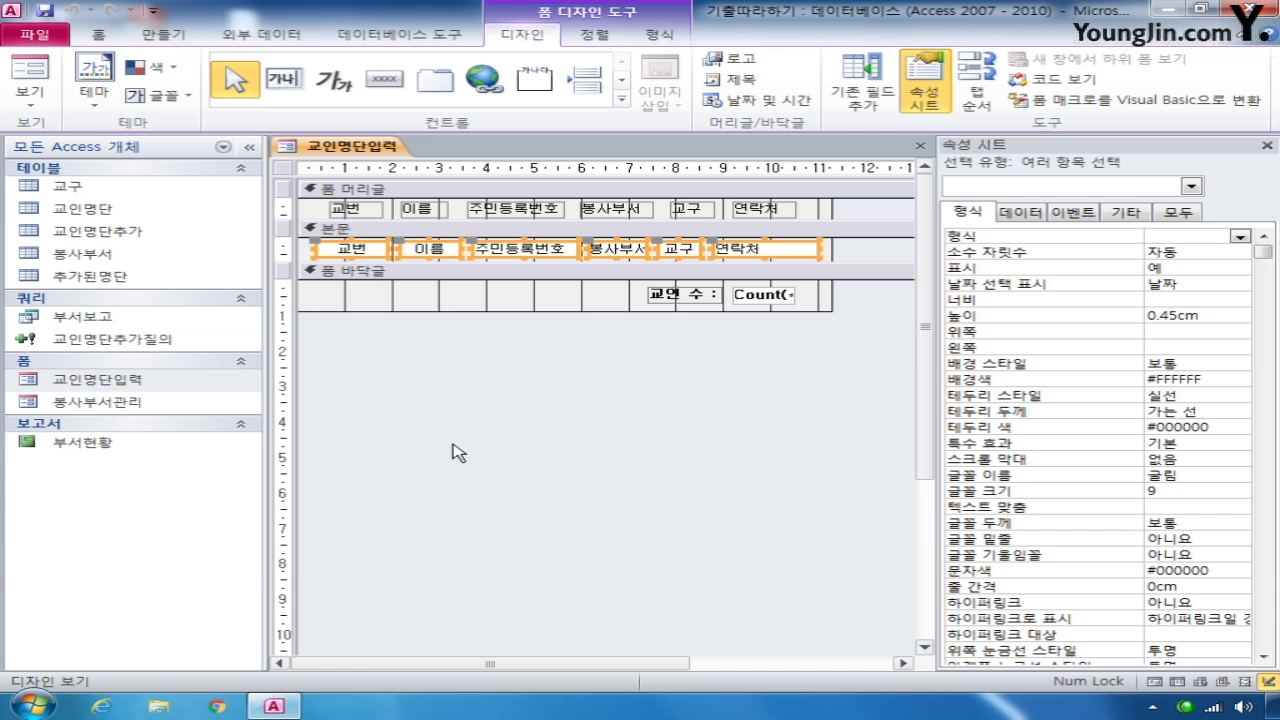
left_click(667, 36)
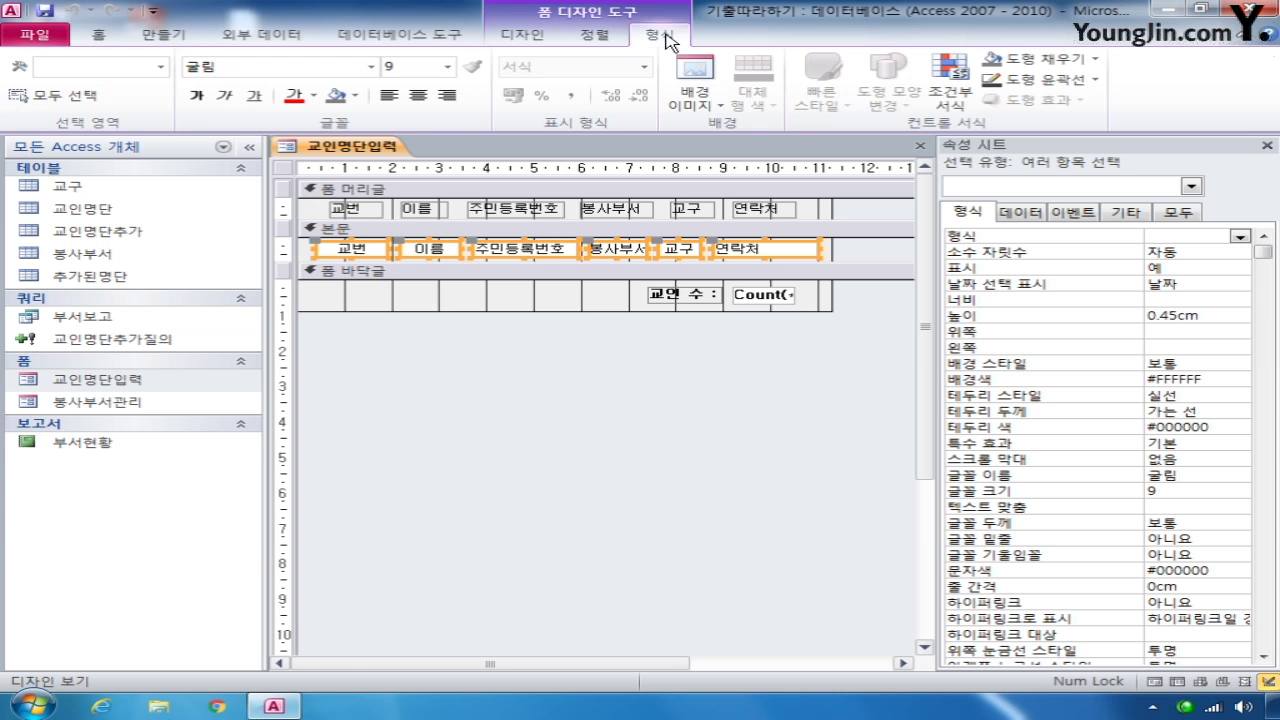
left_click(950, 92)
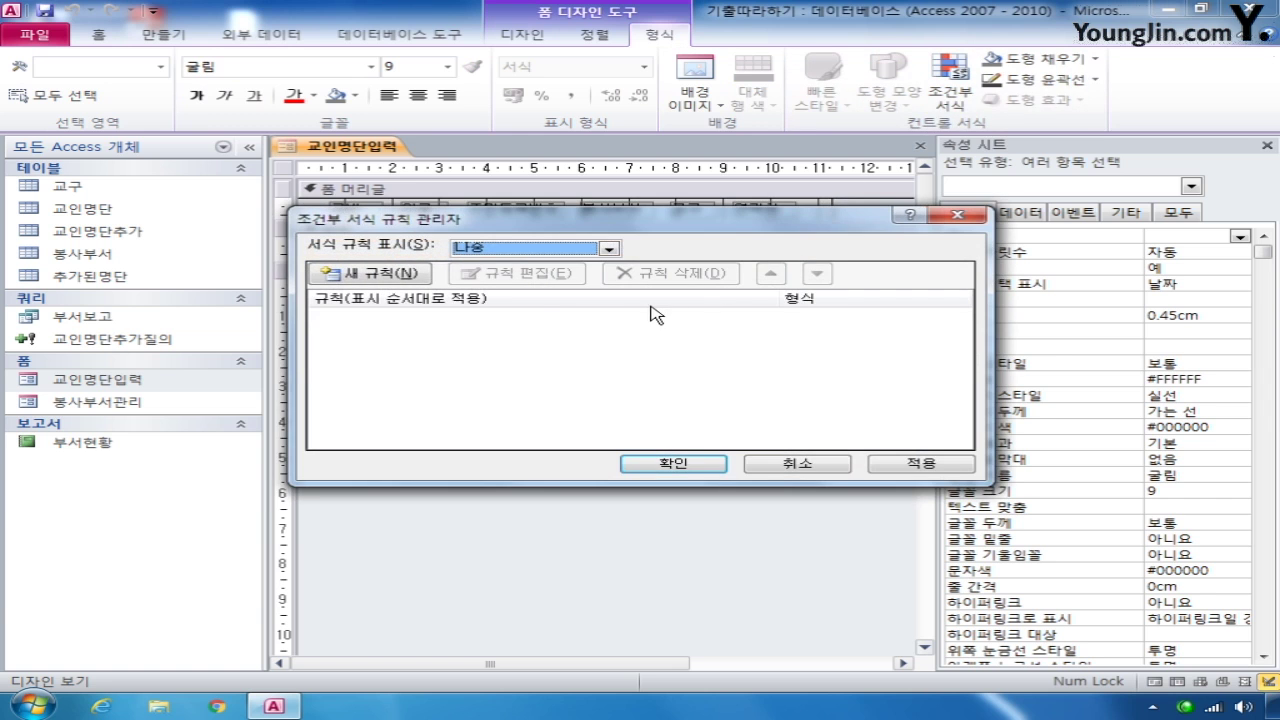
left_click(386, 279)
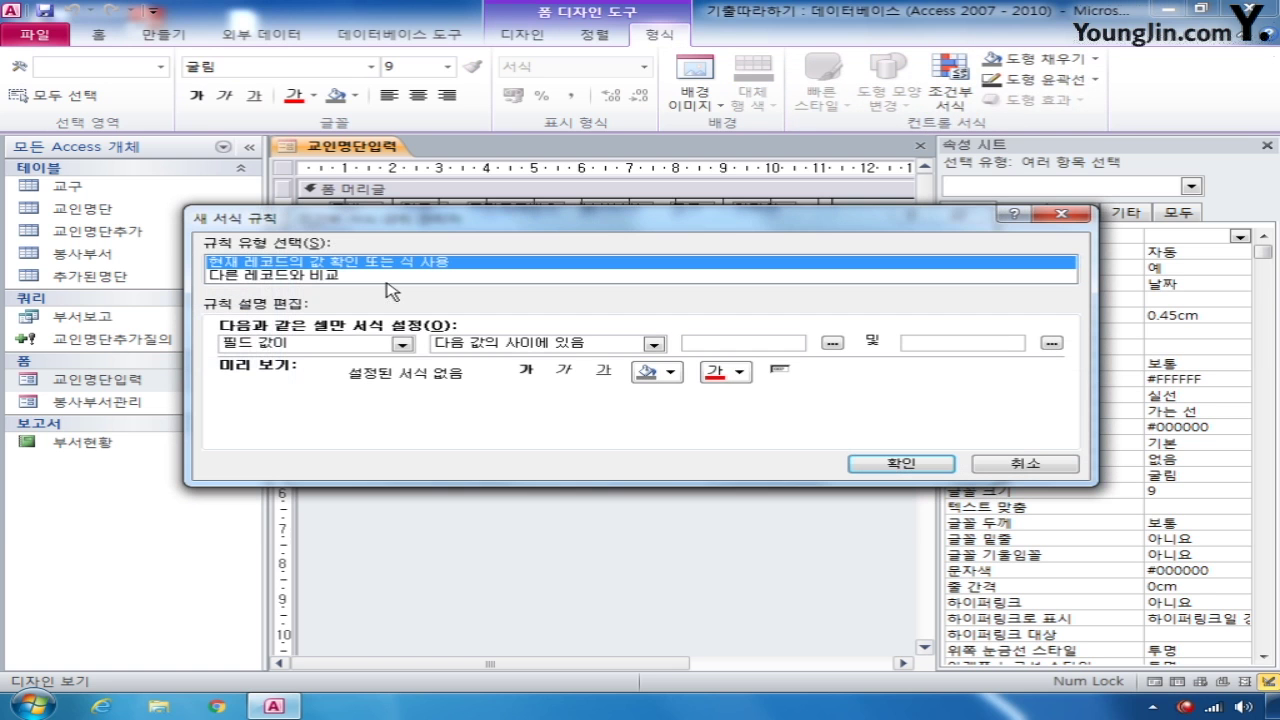
left_click(401, 343)
left_click(390, 380)
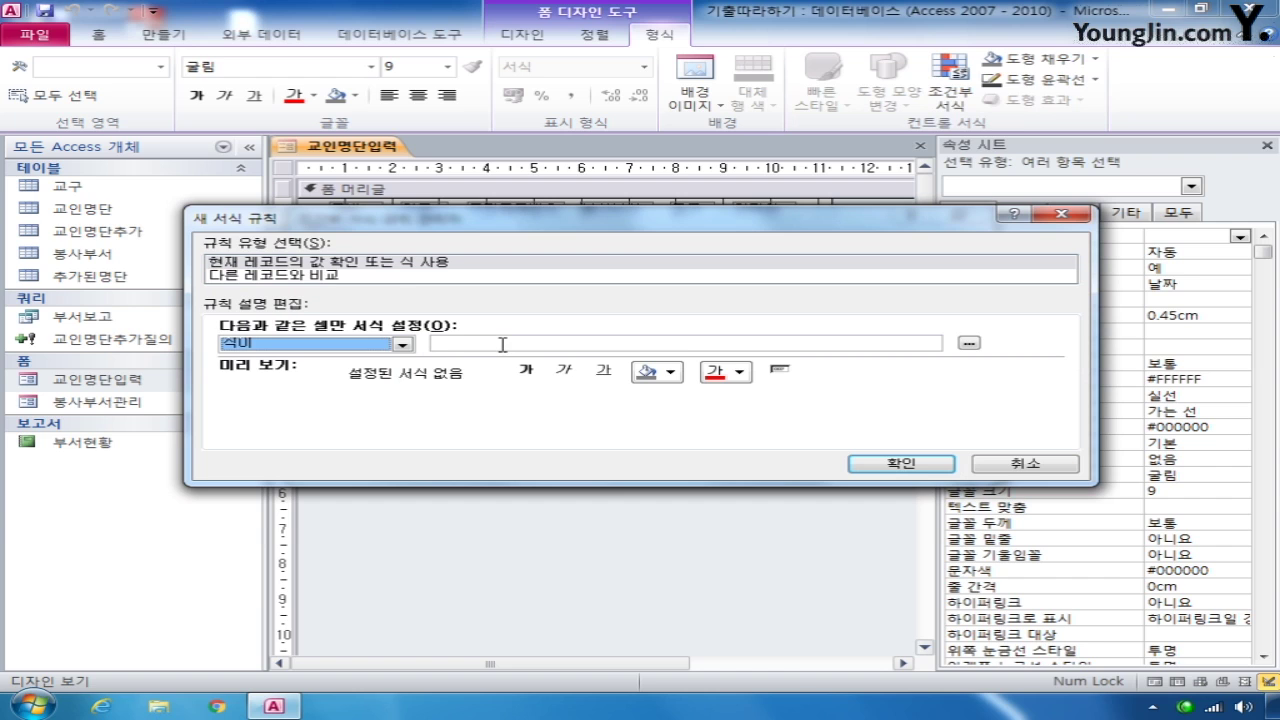
left_click(492, 345)
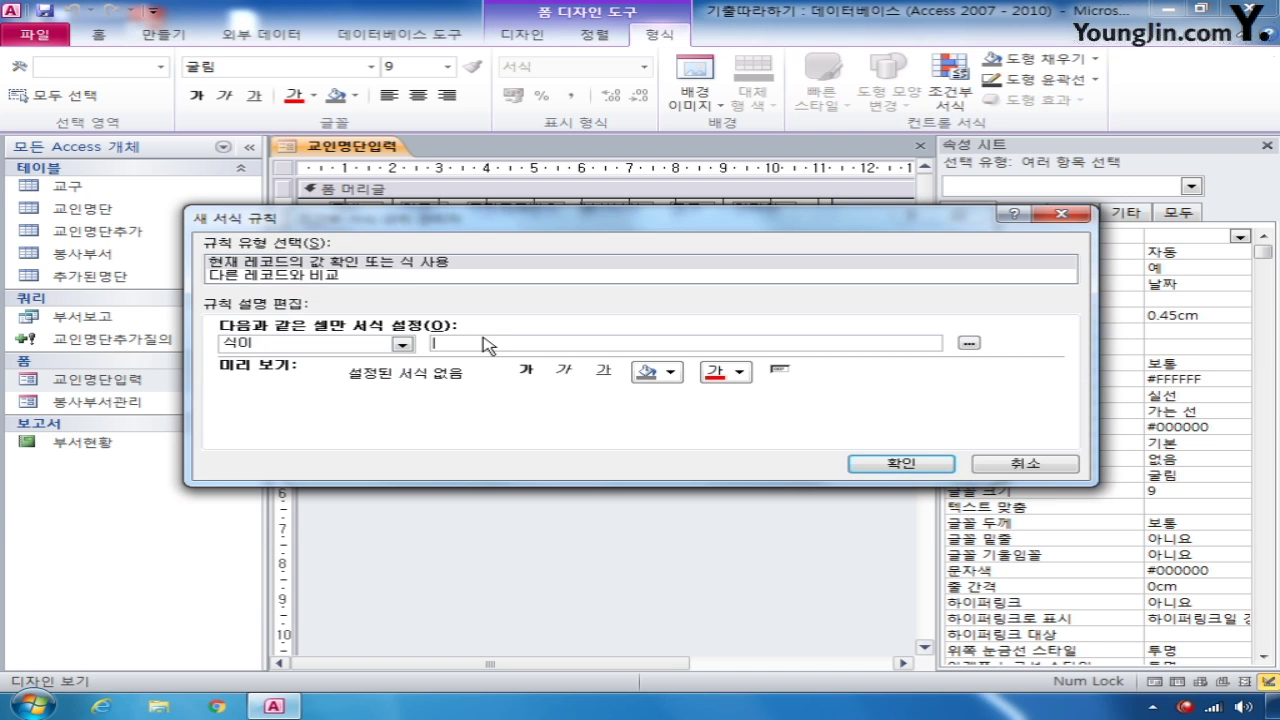
type("left([교번],1)=\"8\"")
left_click(525, 370)
left_click(564, 370)
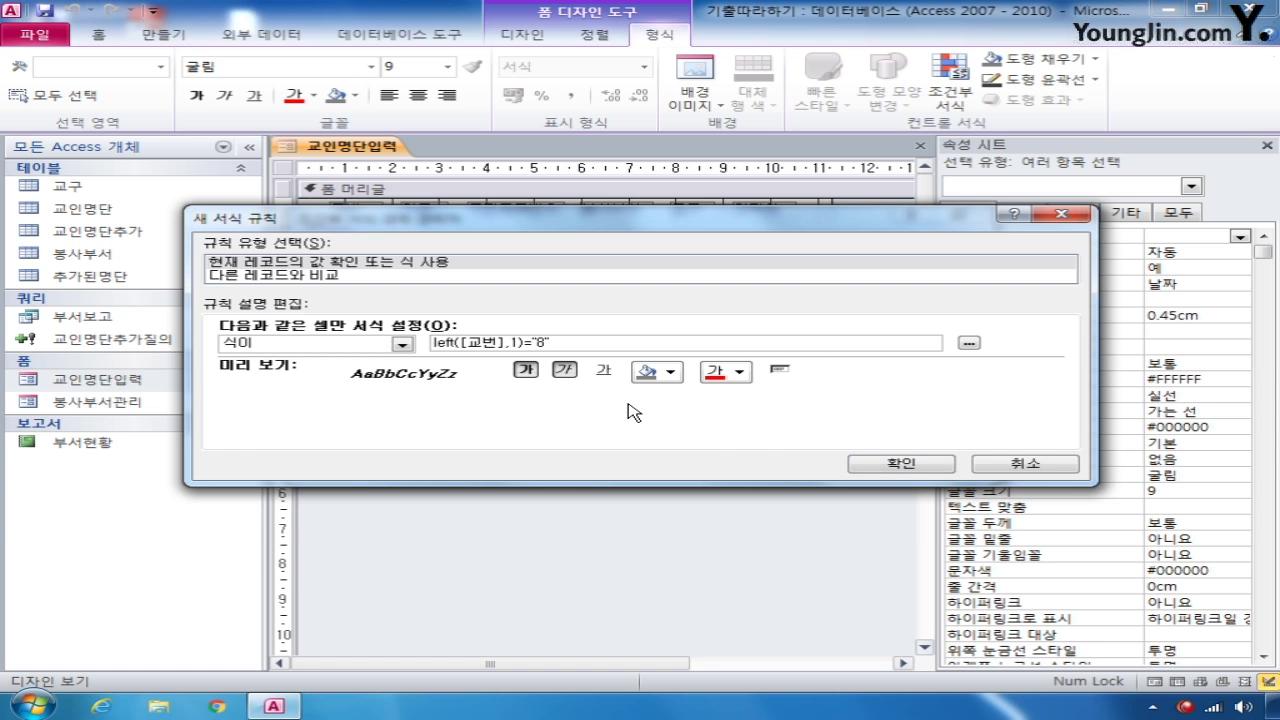
left_click(903, 465)
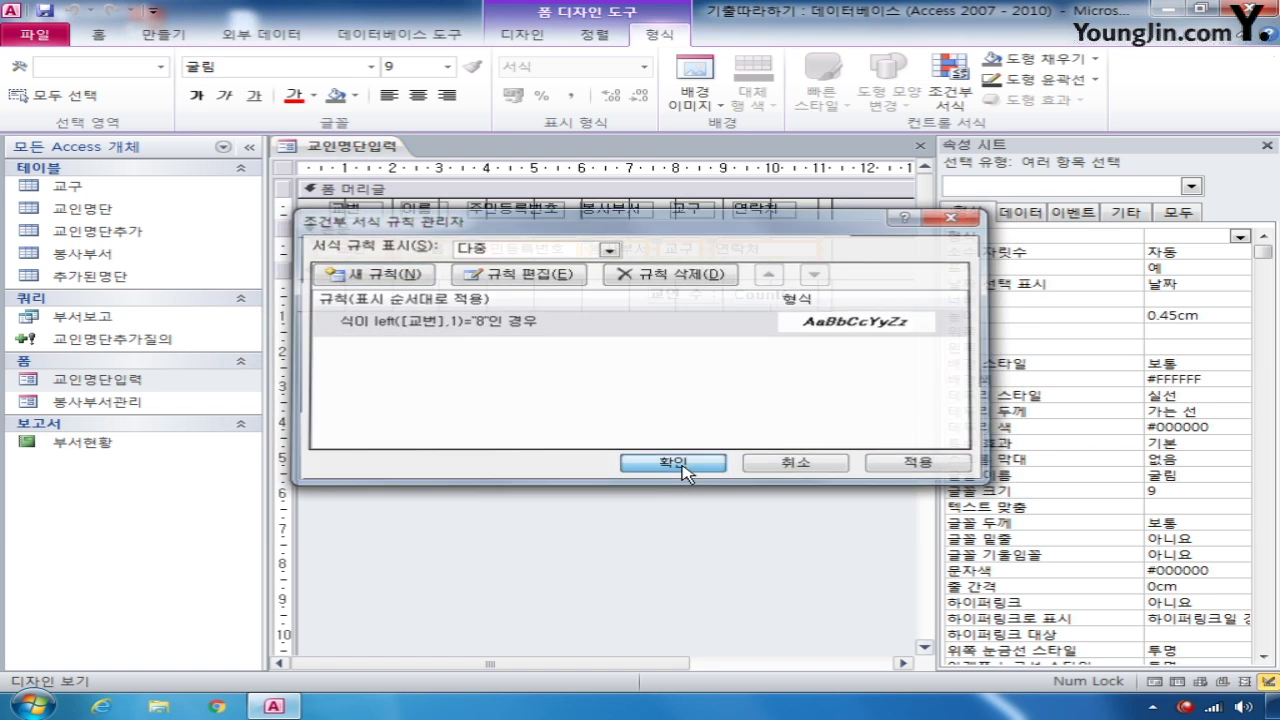
left_click(675, 464)
- Preview the 교인명단입력 form in form view and close it, saving the design changes
left_click(520, 38)
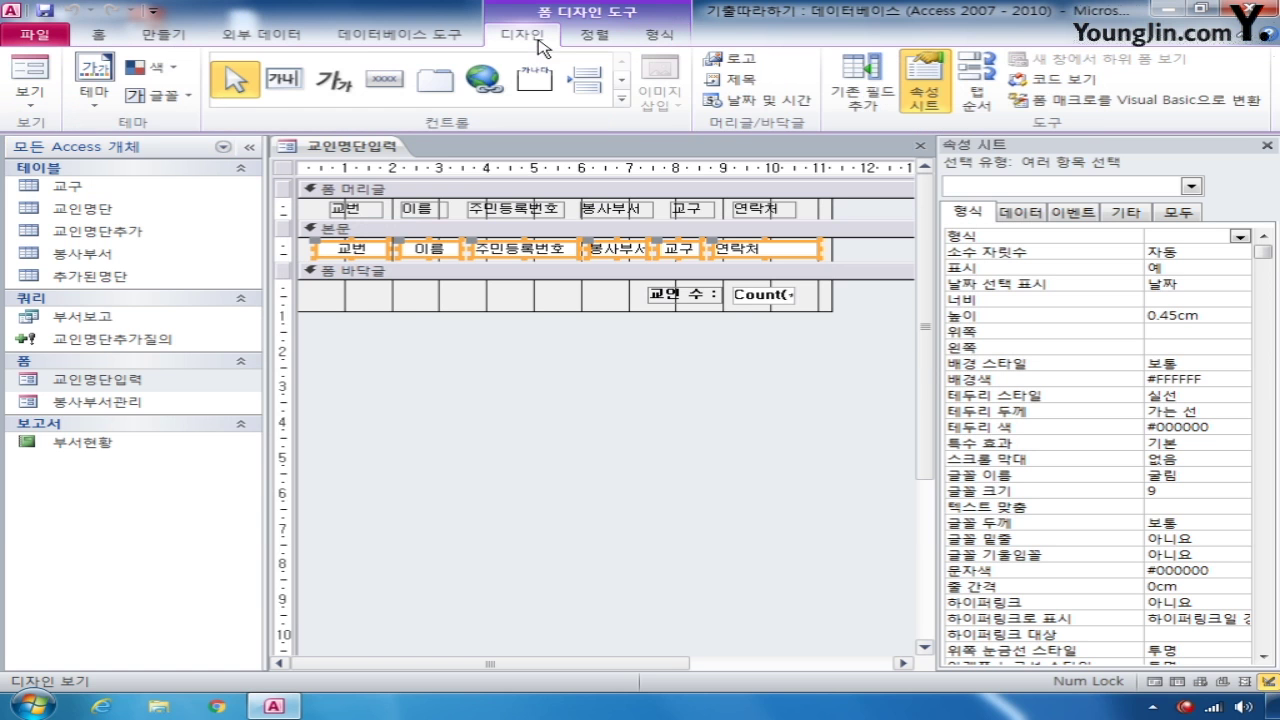
left_click(30, 75)
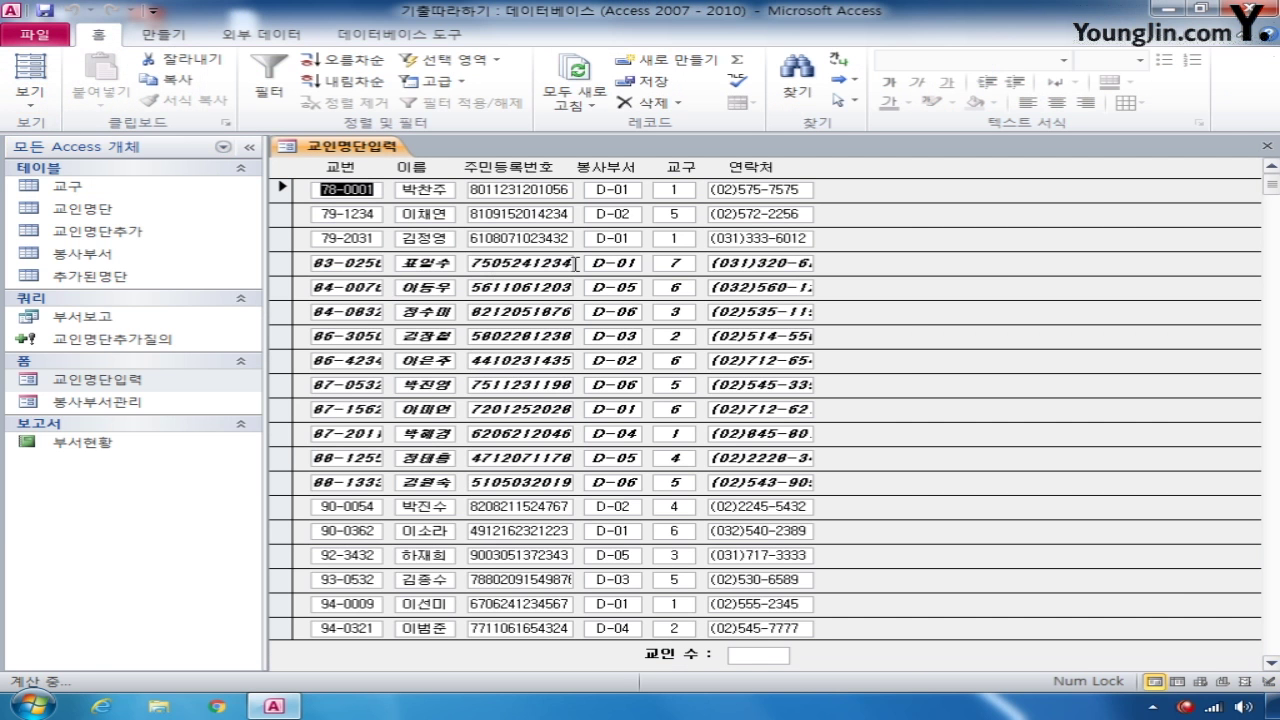
left_click(1267, 146)
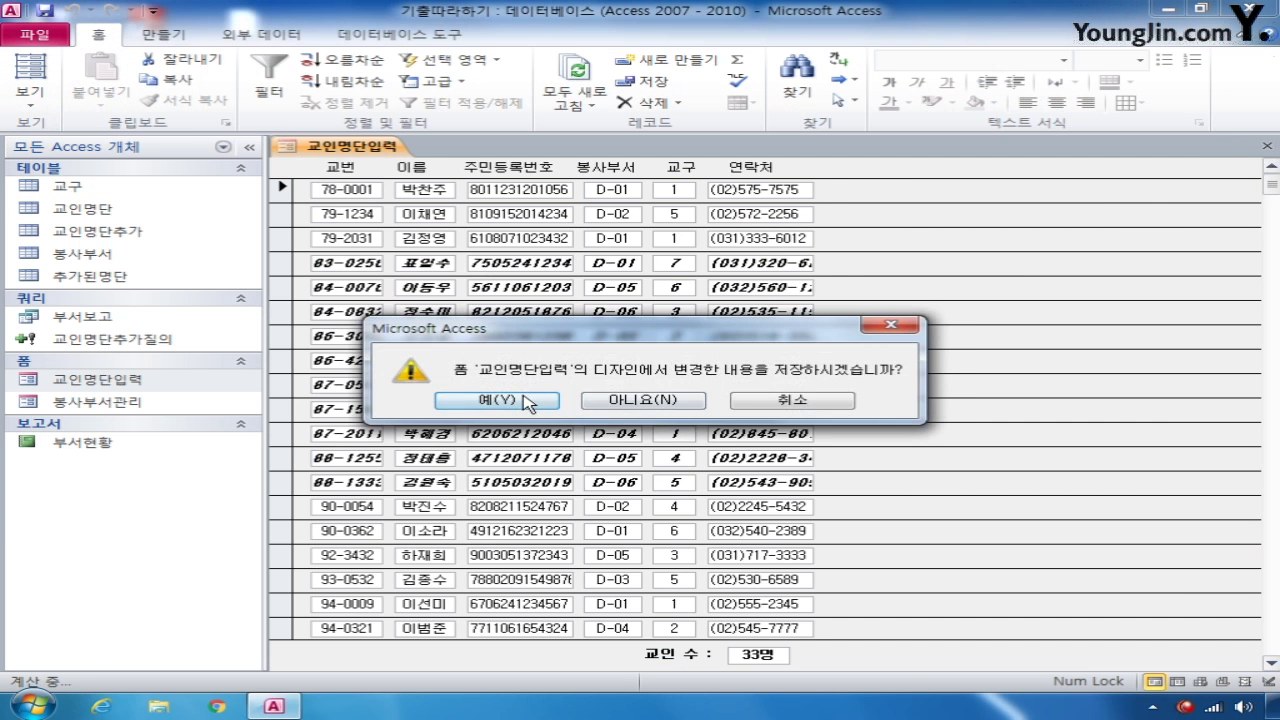
left_click(614, 400)
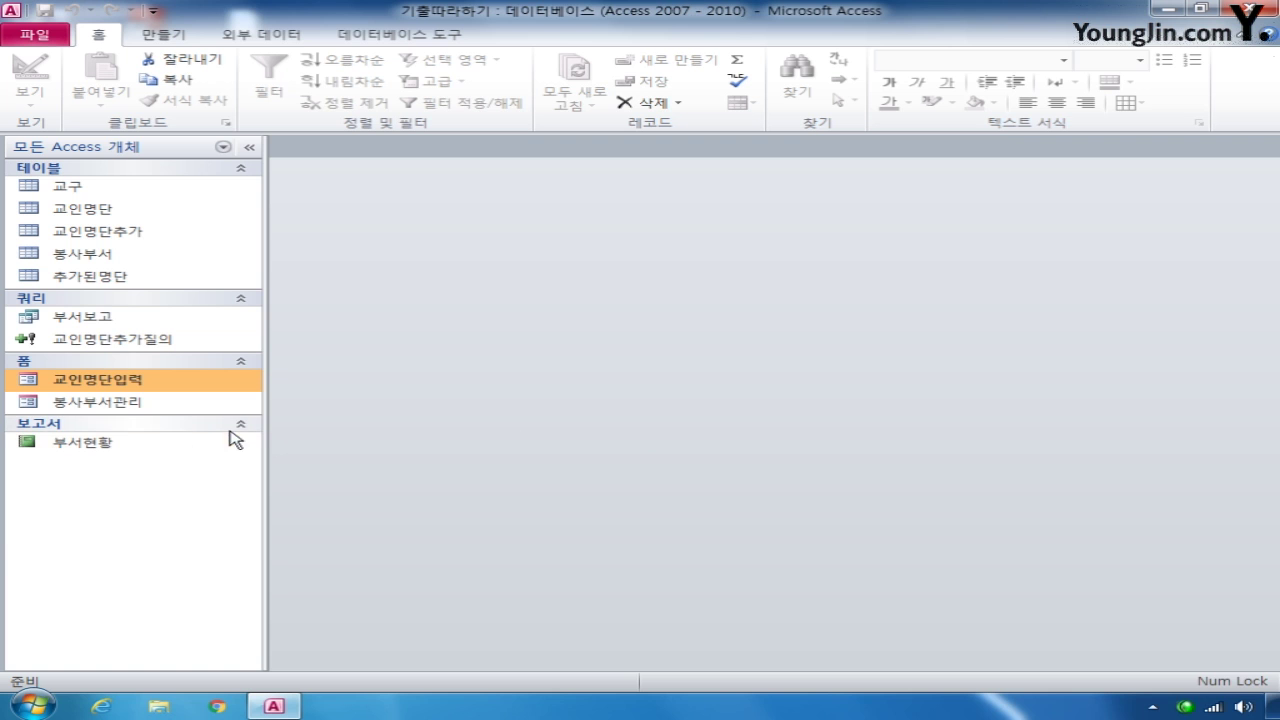
- In the design of the 부서현황 report, set the 부서명 group to ascending order (오름차순) and add an ascending sort on 교구
right_click(114, 446)
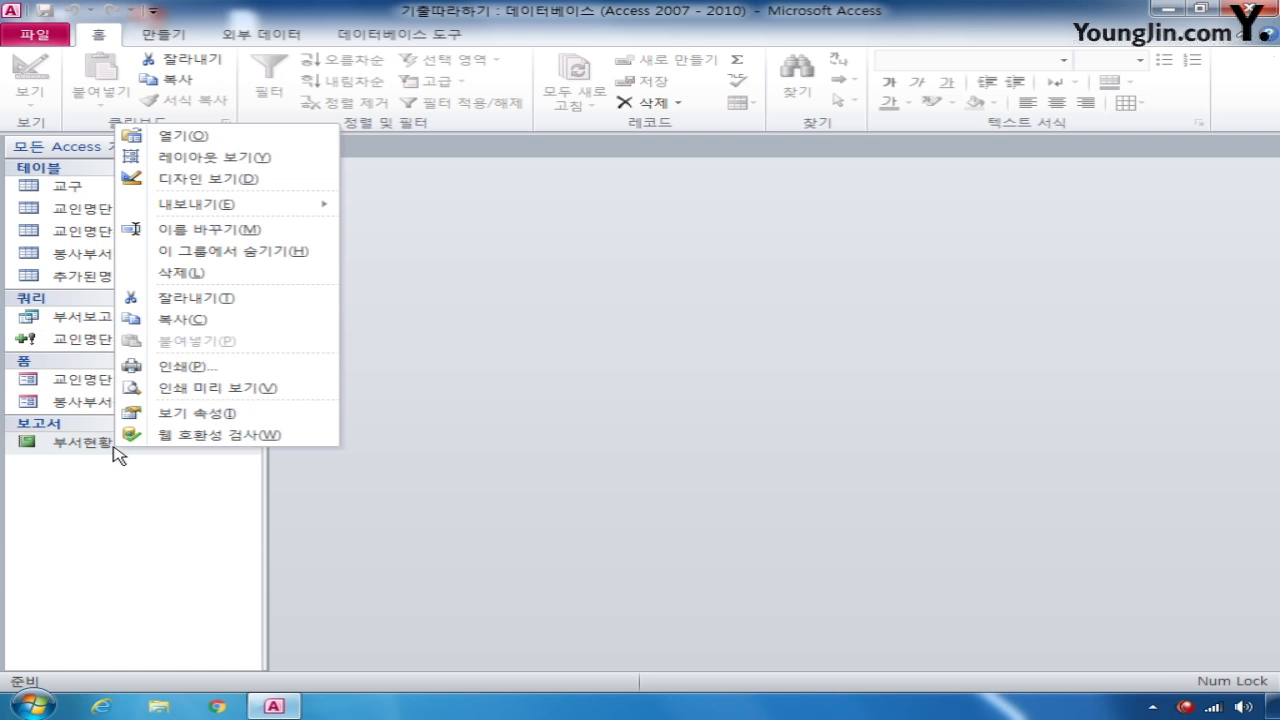
left_click(228, 178)
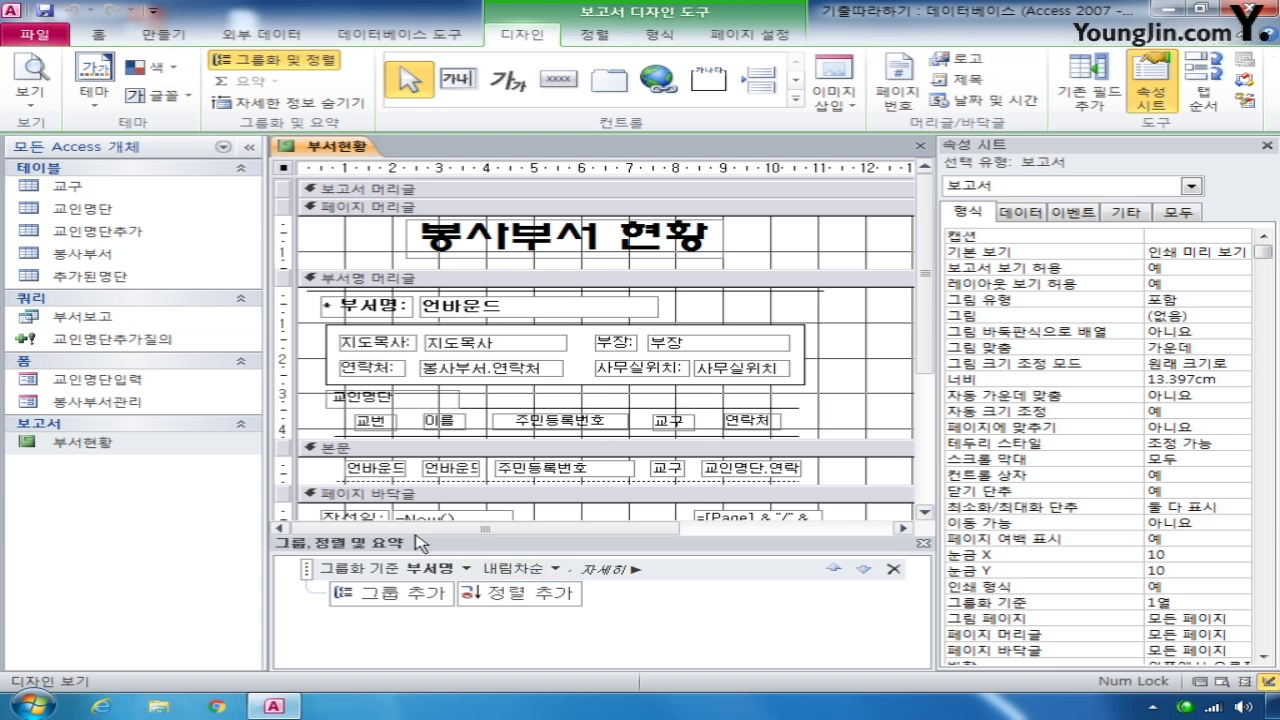
left_click(555, 568)
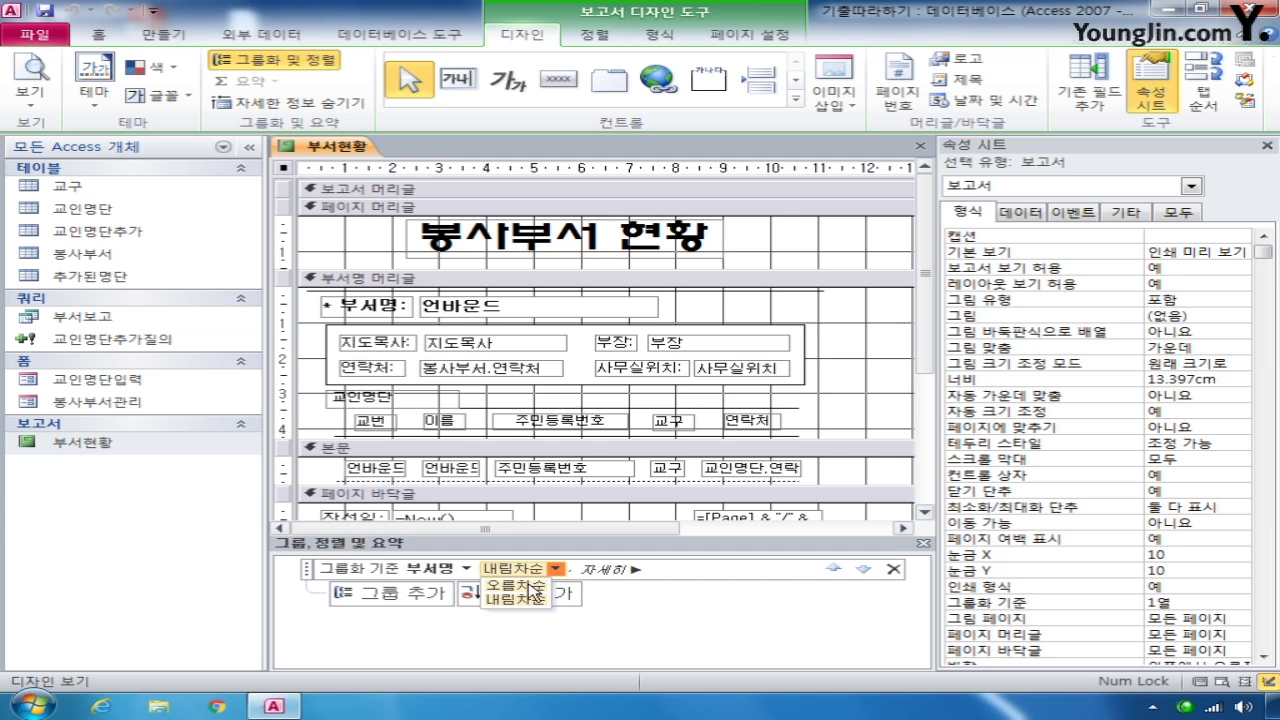
left_click(520, 587)
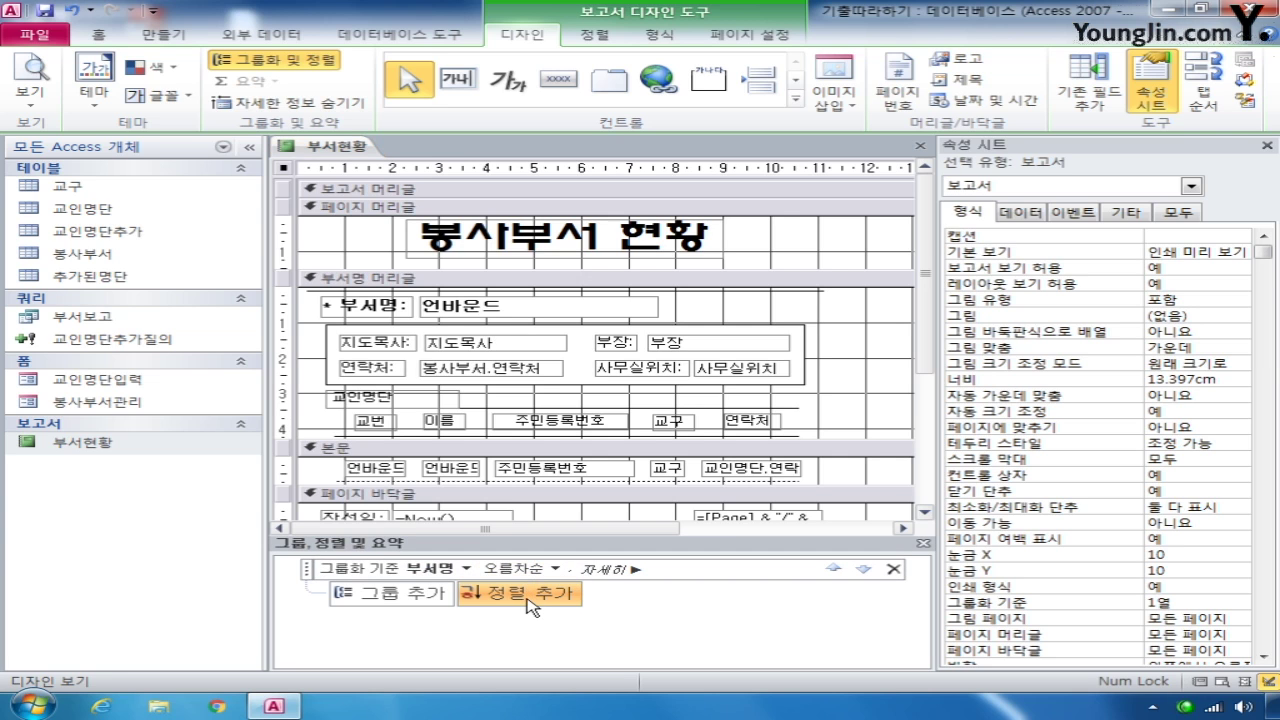
left_click(531, 600)
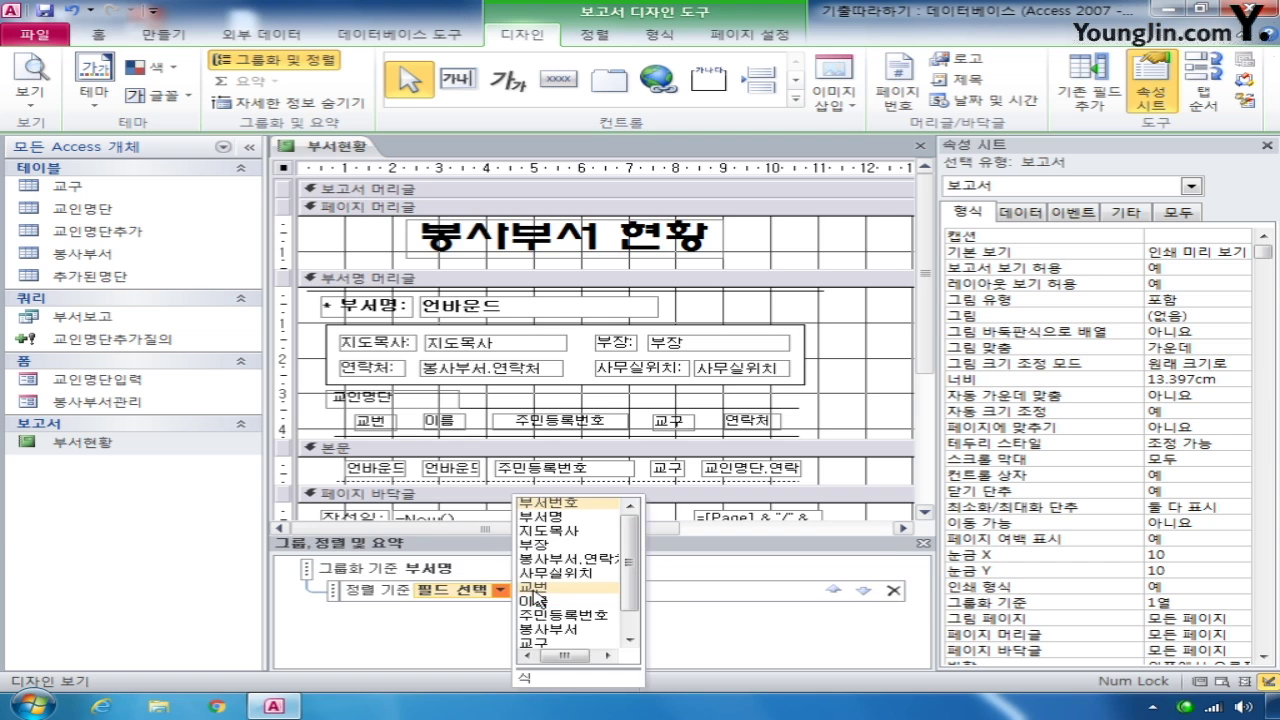
left_click(545, 646)
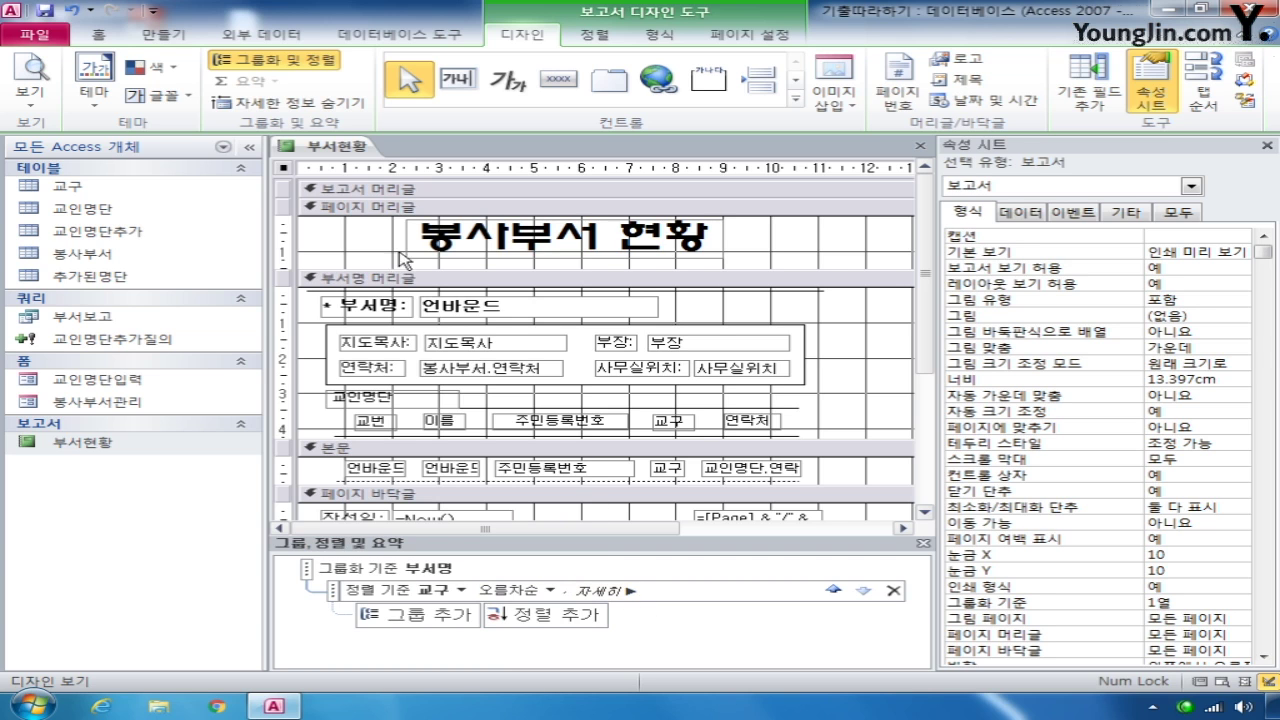
- Set the control source of the txt부서명 text box in the 부서명 header to =[부서명] & "(" & [부서번호] & ")"
left_click(572, 301)
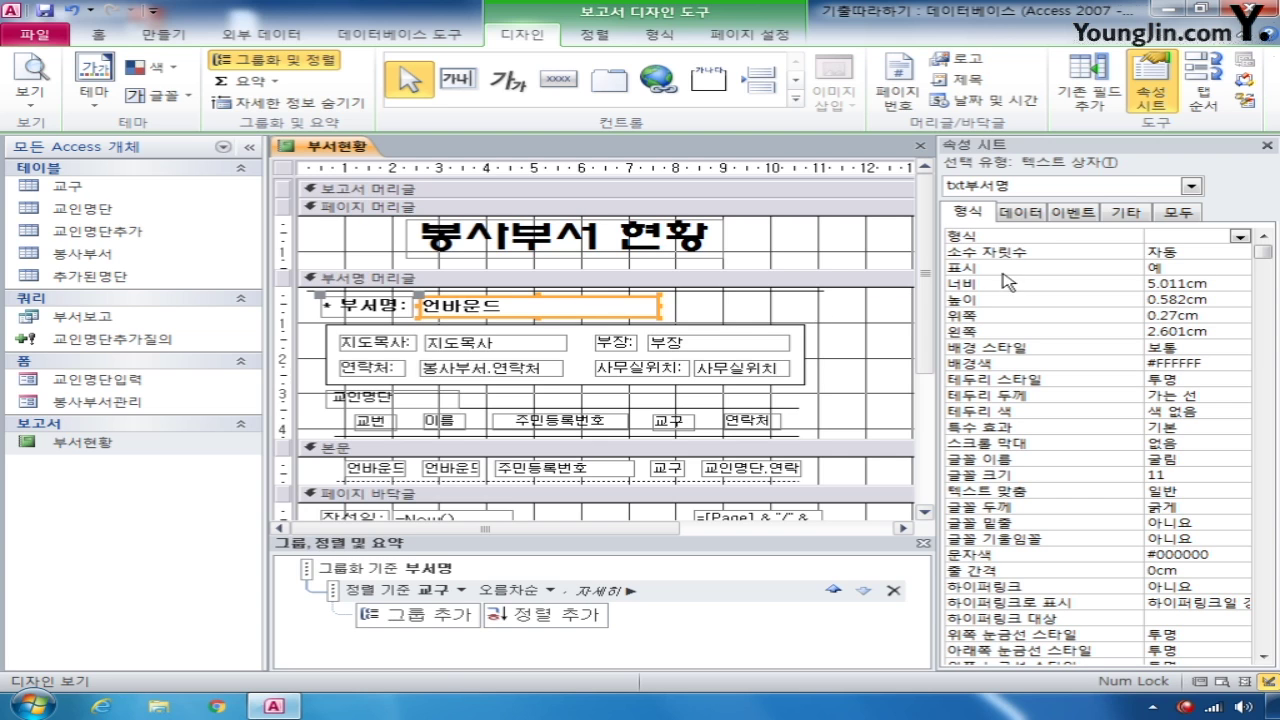
left_click(1037, 213)
left_click(1195, 240)
right_click(1195, 240)
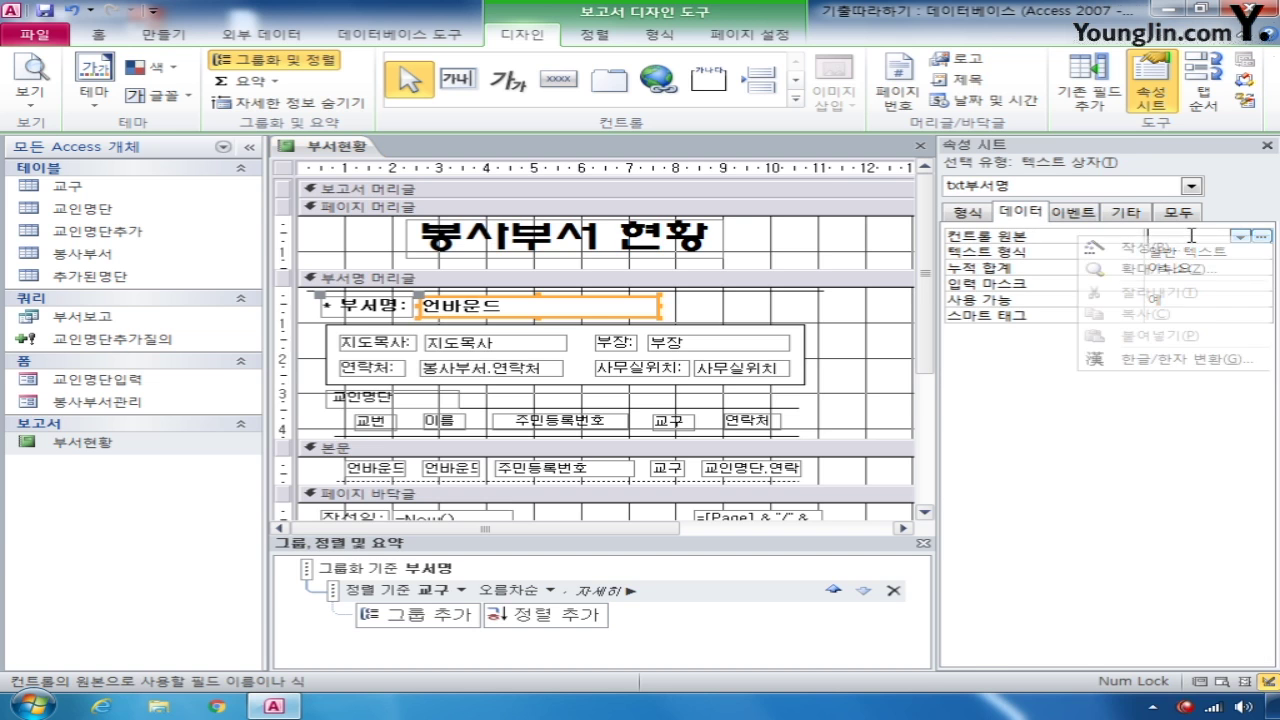
left_click(1195, 270)
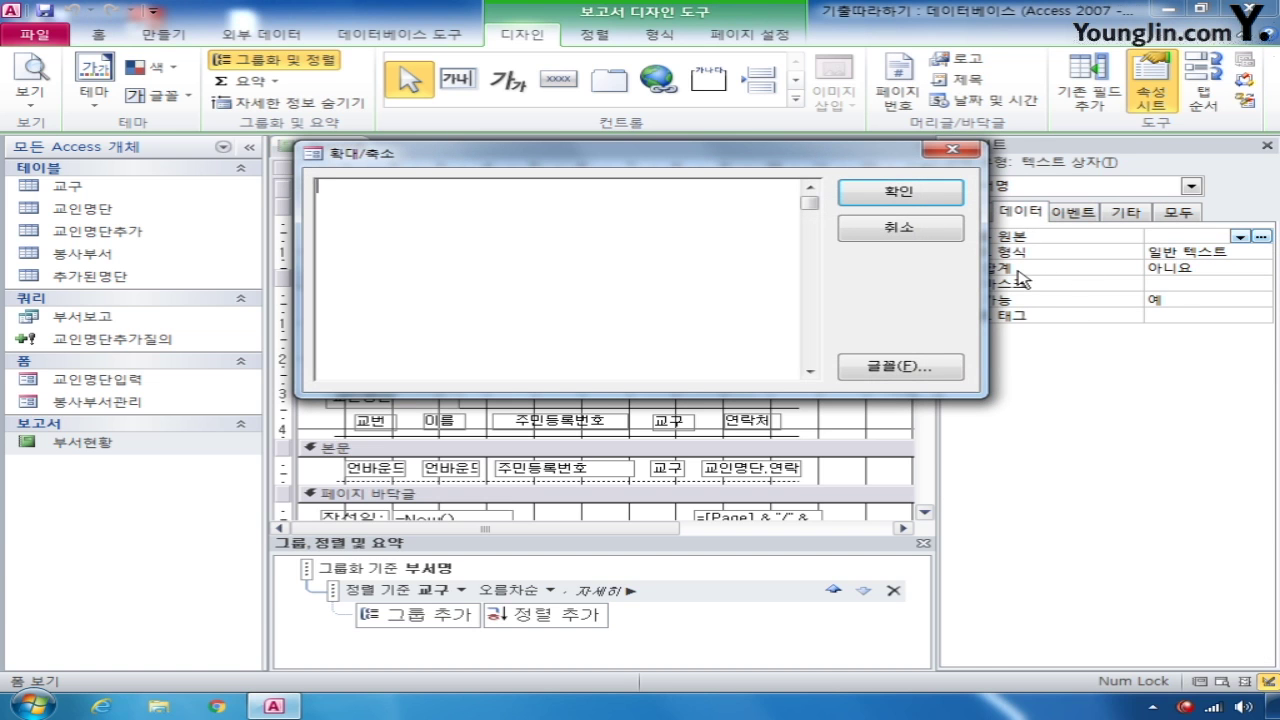
type("=[부서명] & ")
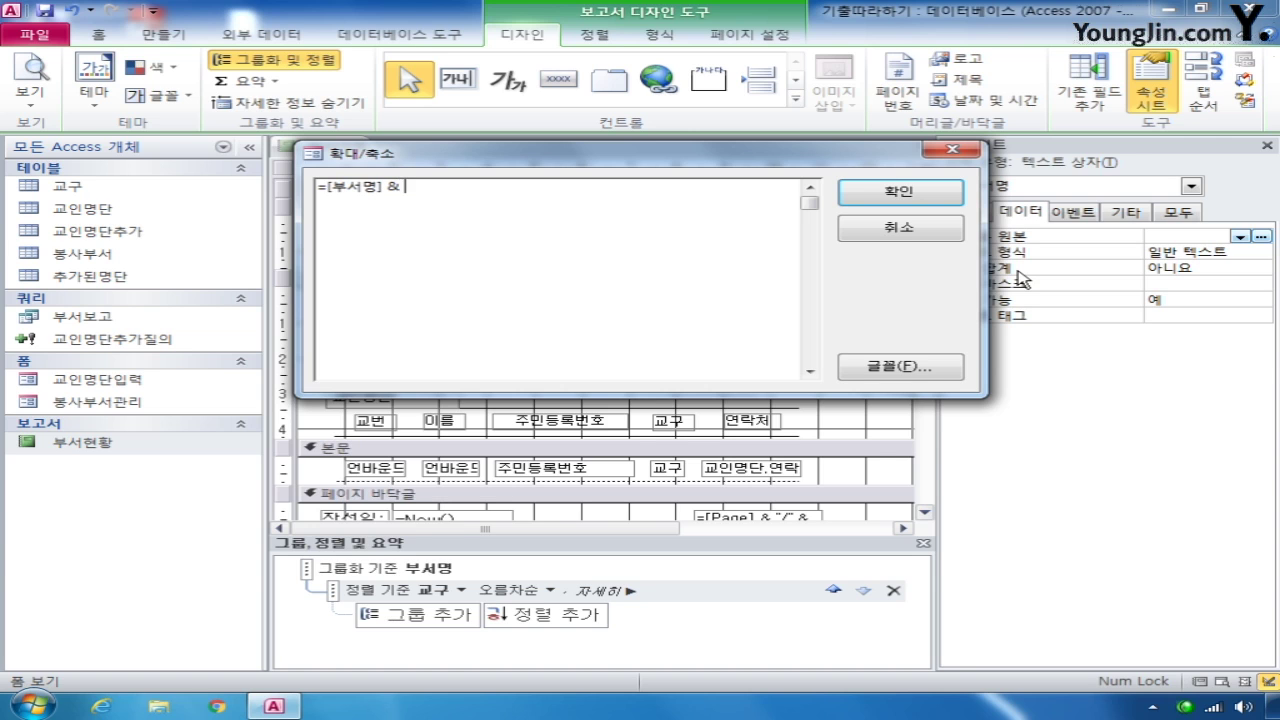
type("\"(\" & [부서번")
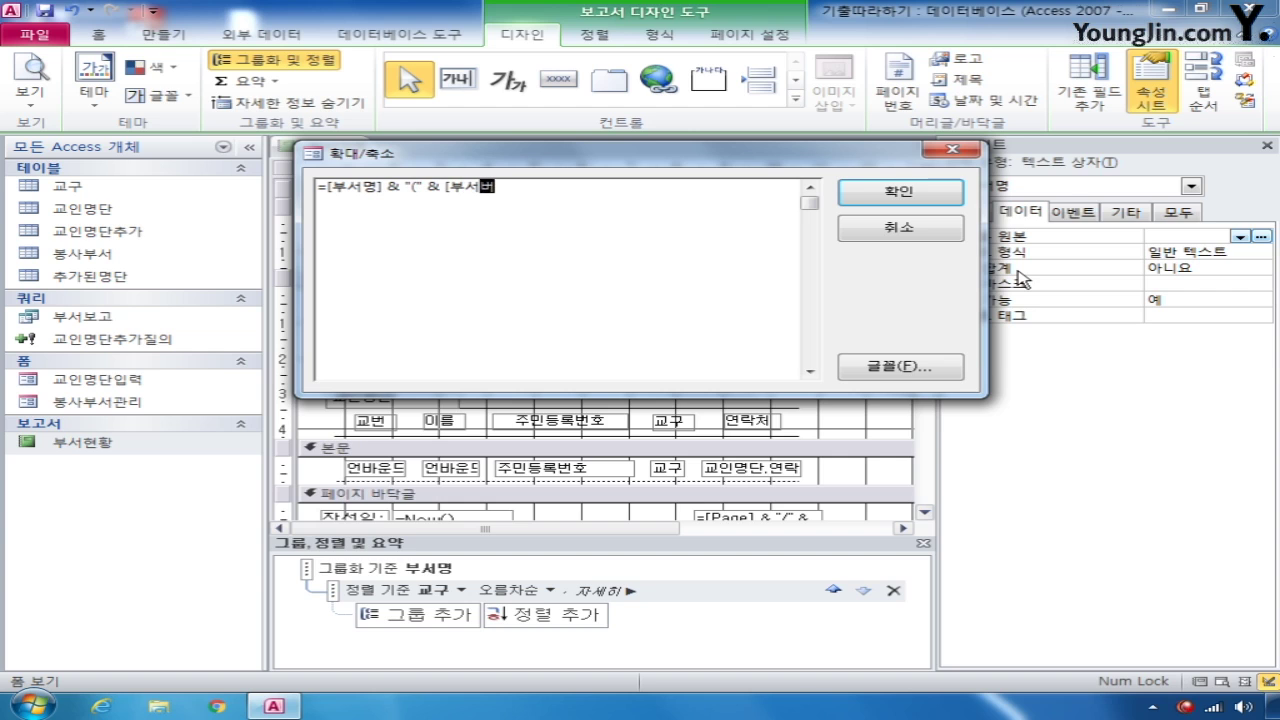
type("호] & \")")
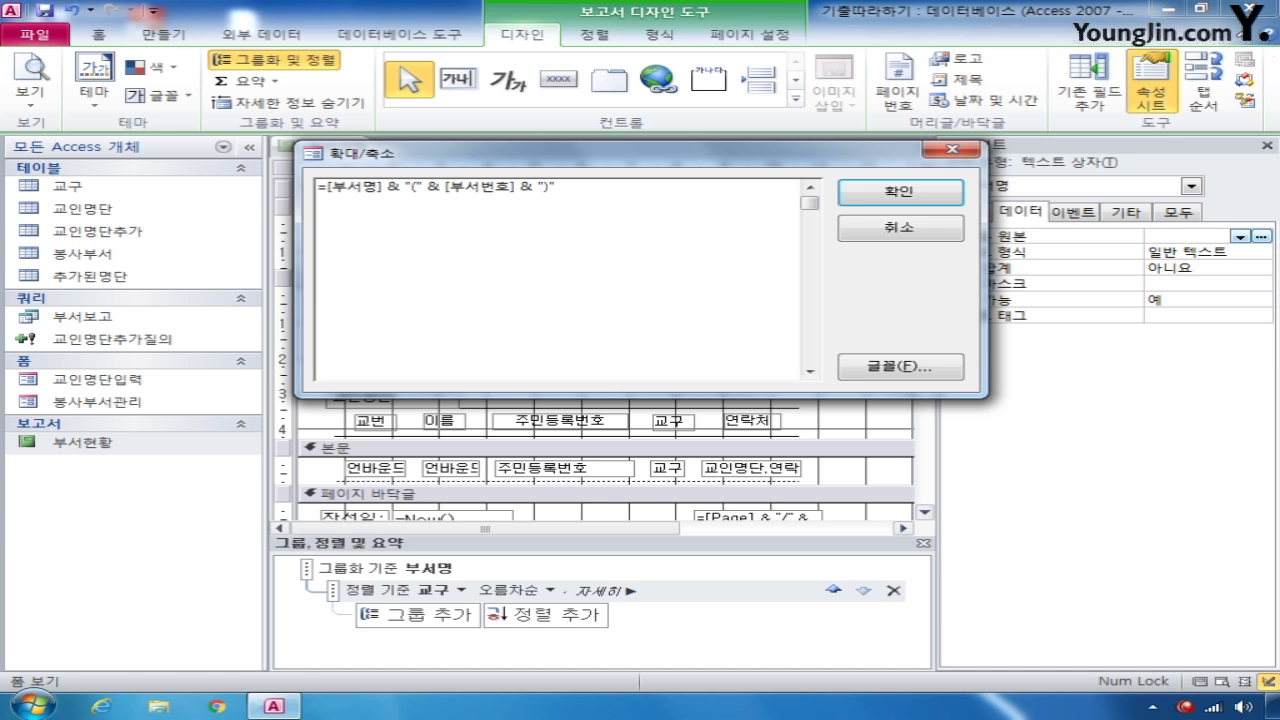
left_click(885, 193)
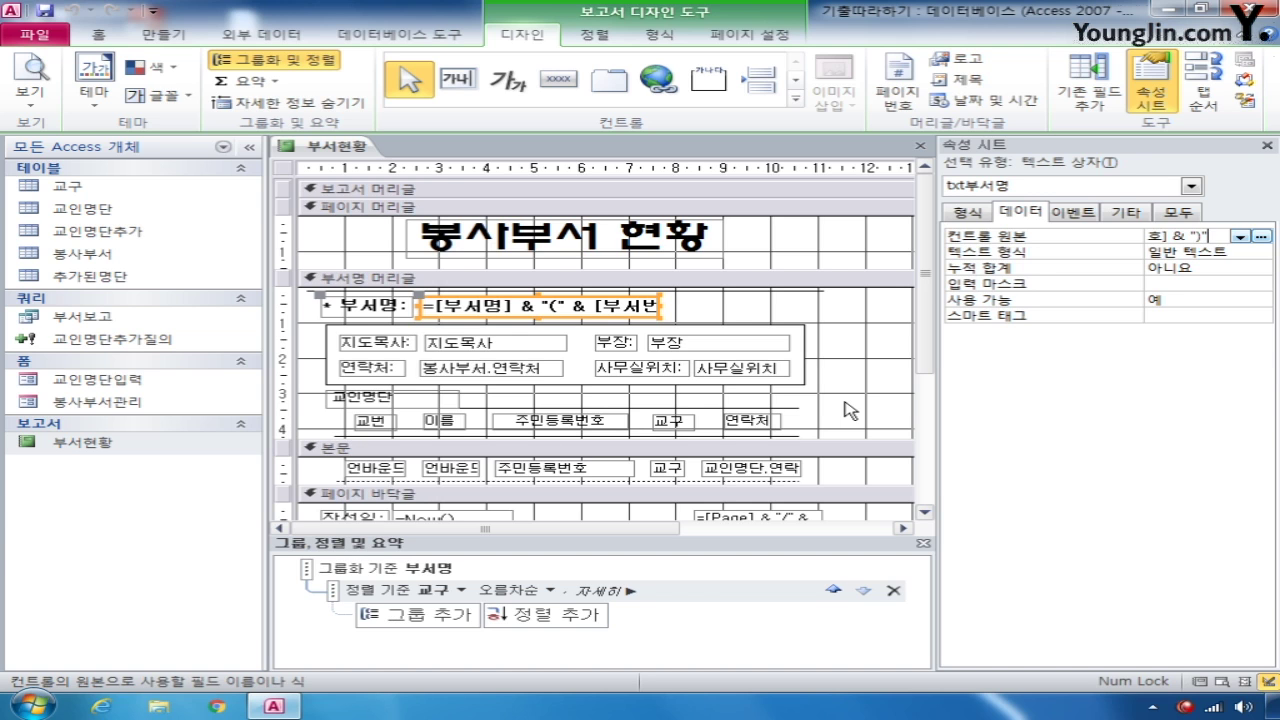
- Bind the two unbound text boxes in the report's detail section: txt교번 to the 교번 field and txt이름 to the 이름 field
left_click(383, 425)
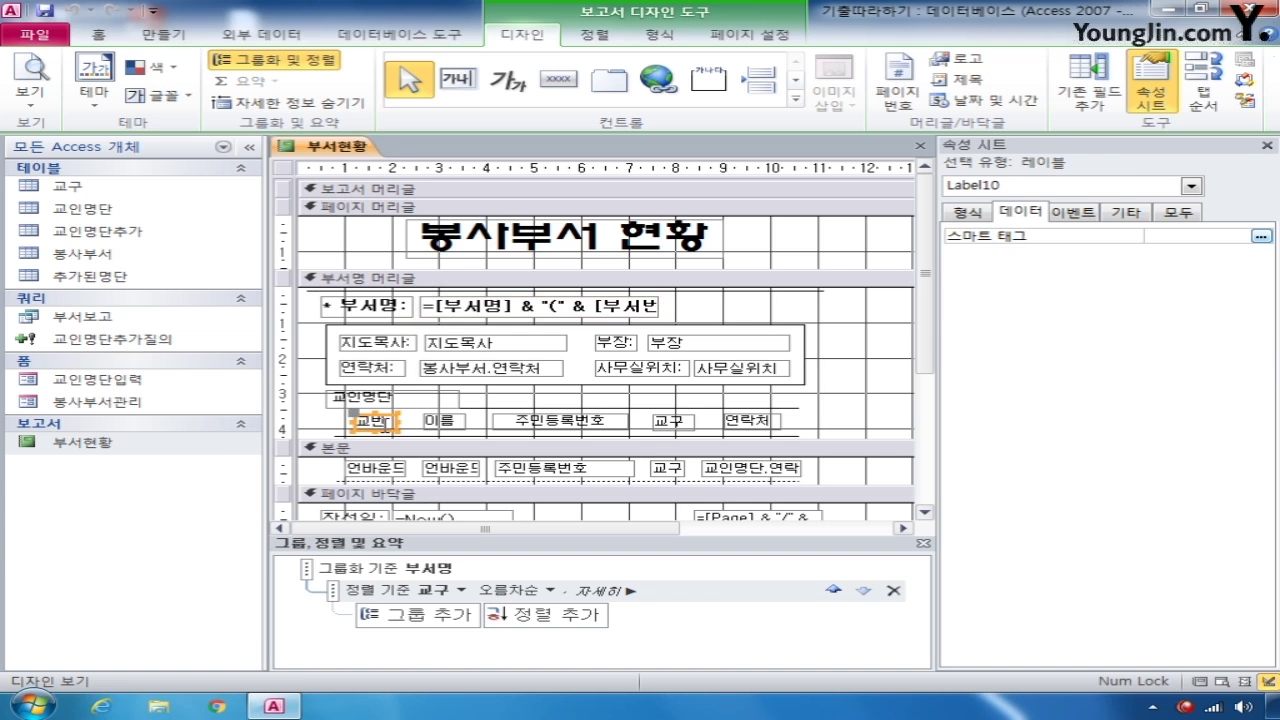
left_click(400, 468)
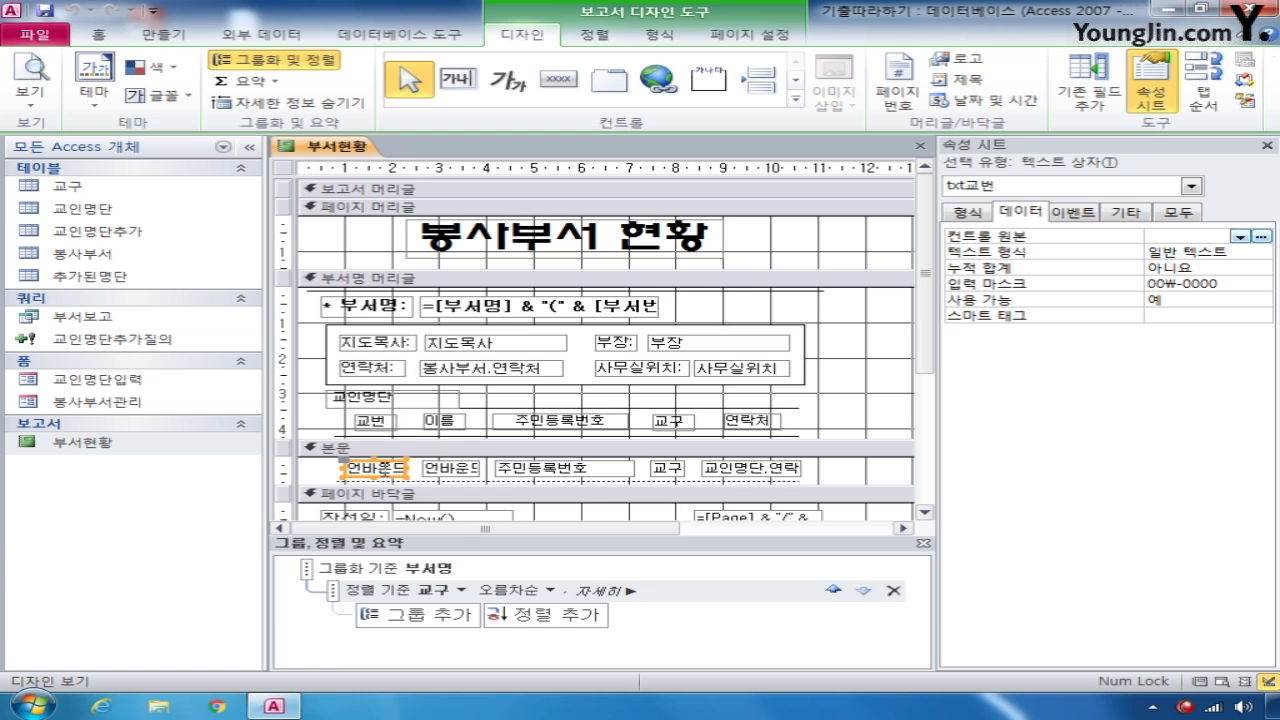
left_click(1241, 238)
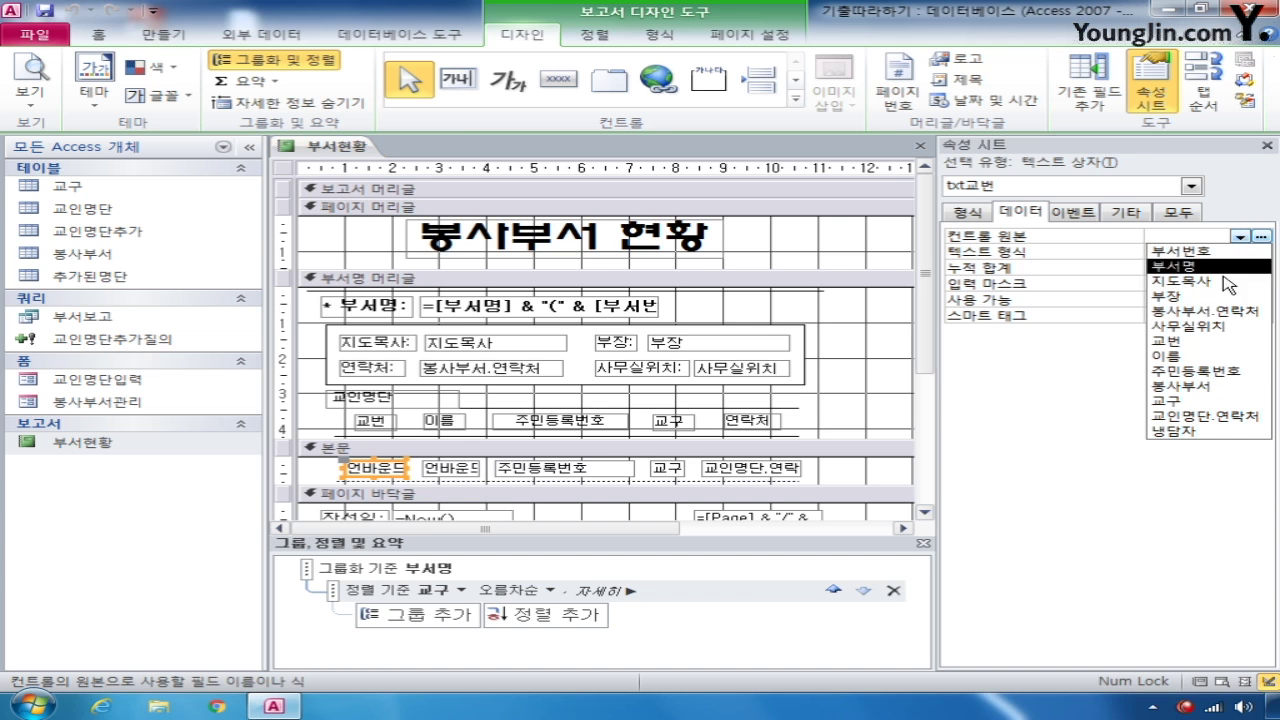
left_click(1211, 341)
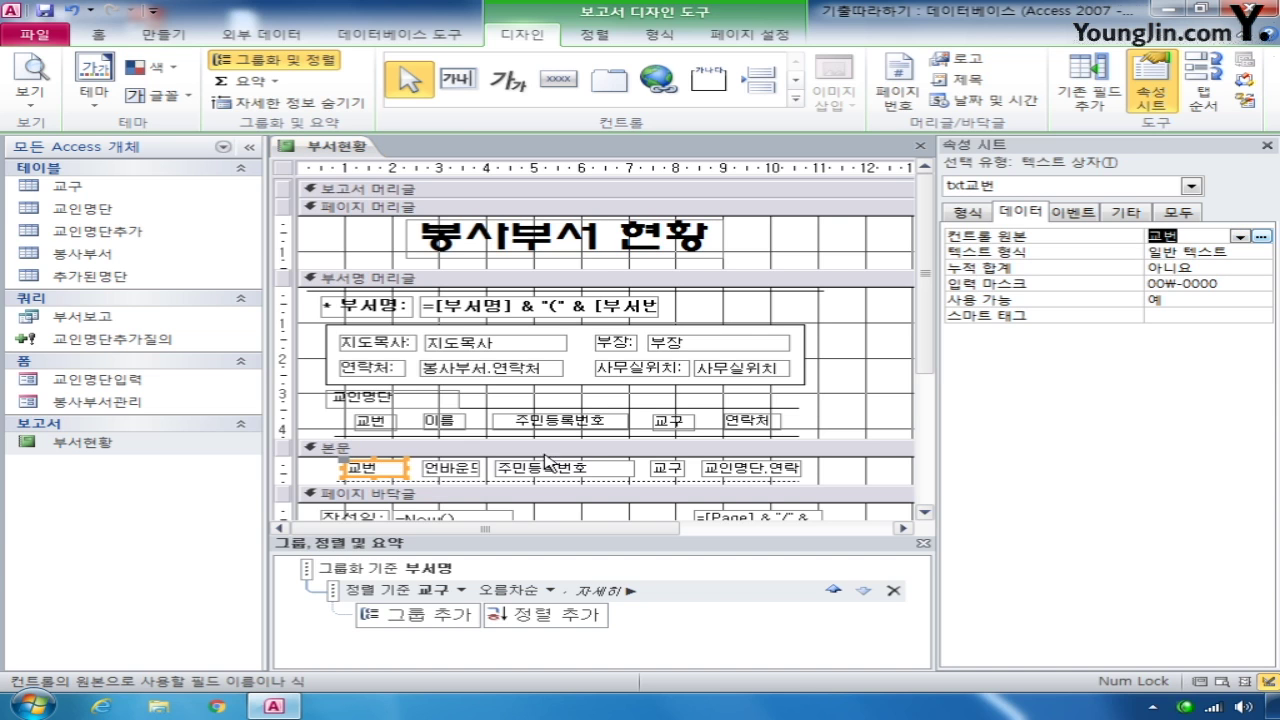
left_click(456, 470)
left_click(1240, 237)
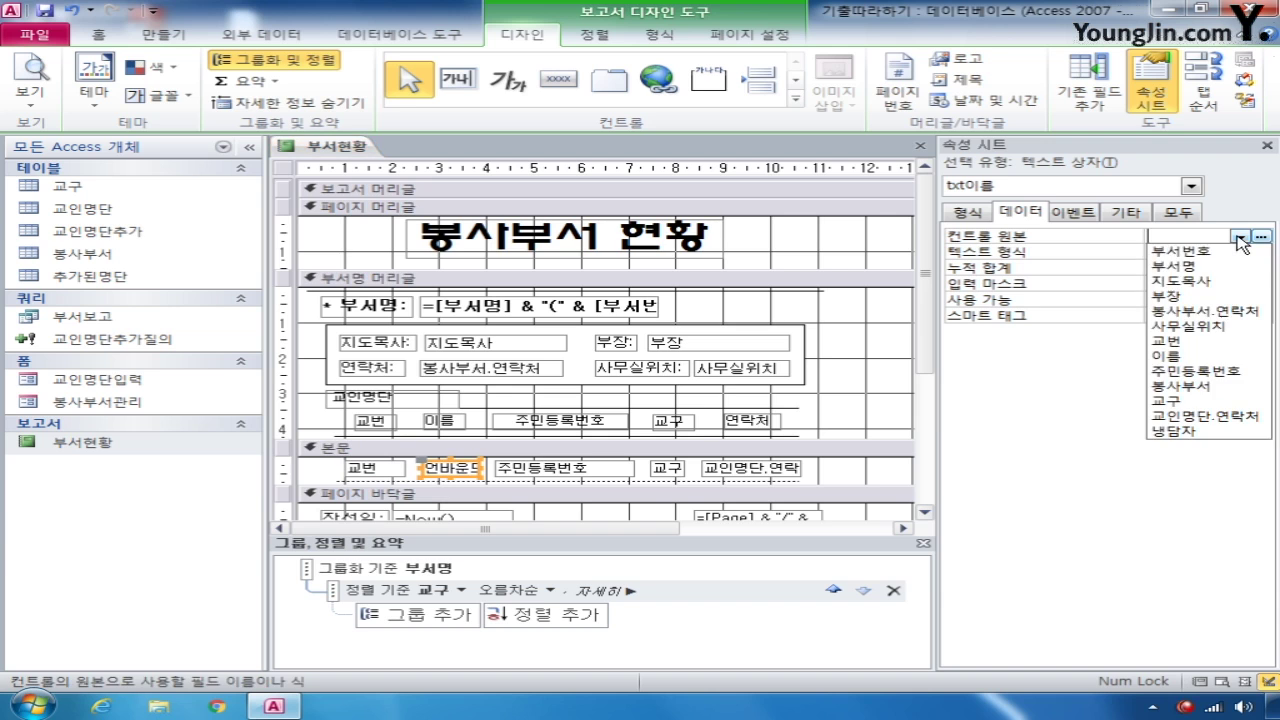
left_click(1195, 356)
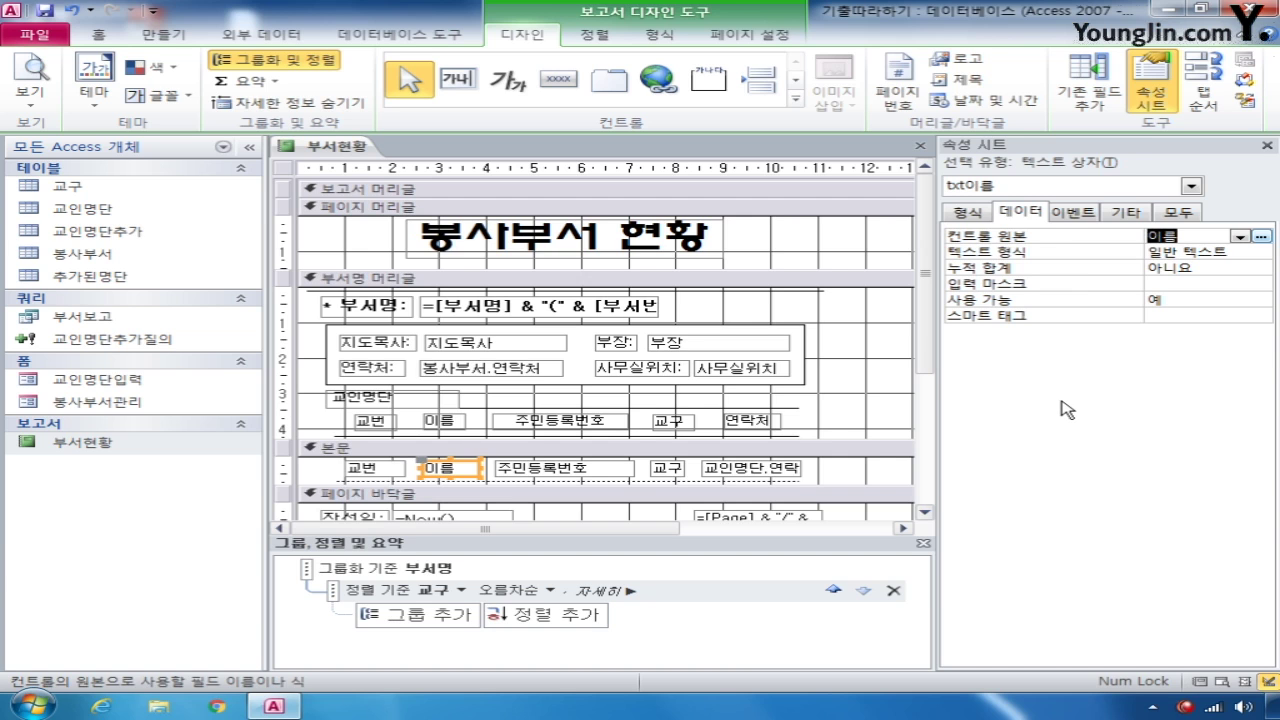
- Preview the 부서현황 report's pages in print preview and return to its design
left_click(585, 467)
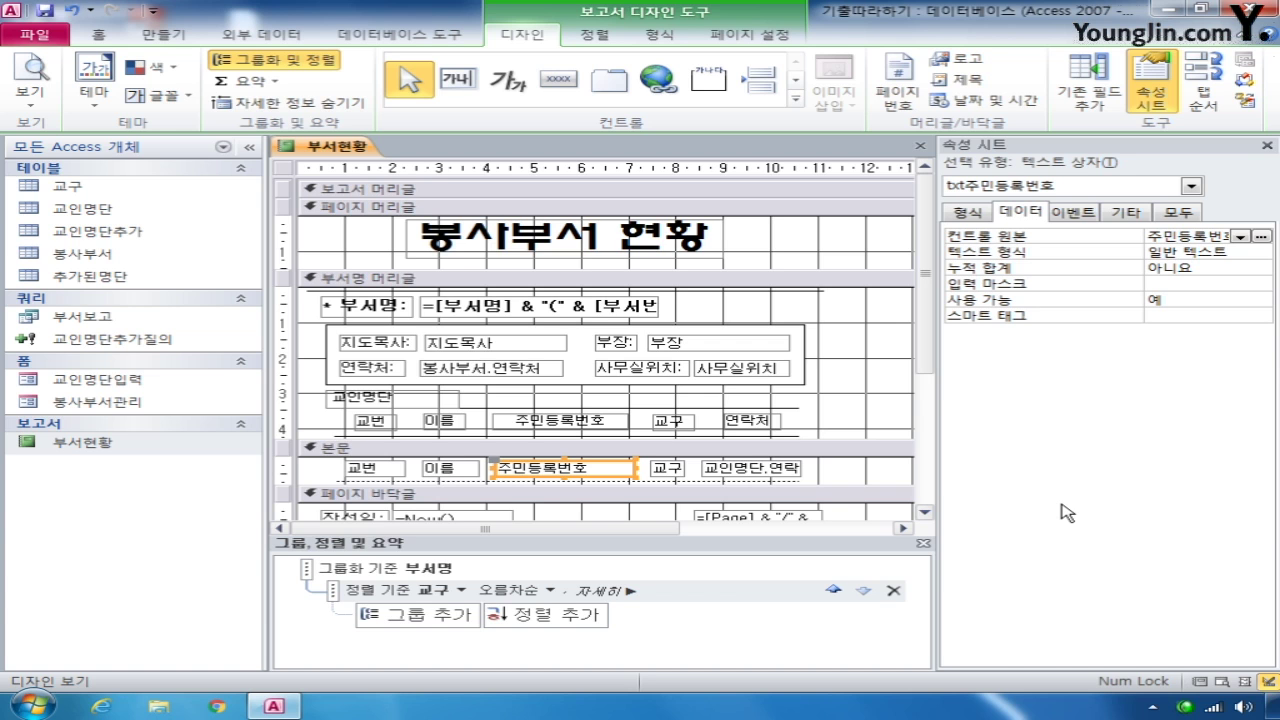
left_click(32, 72)
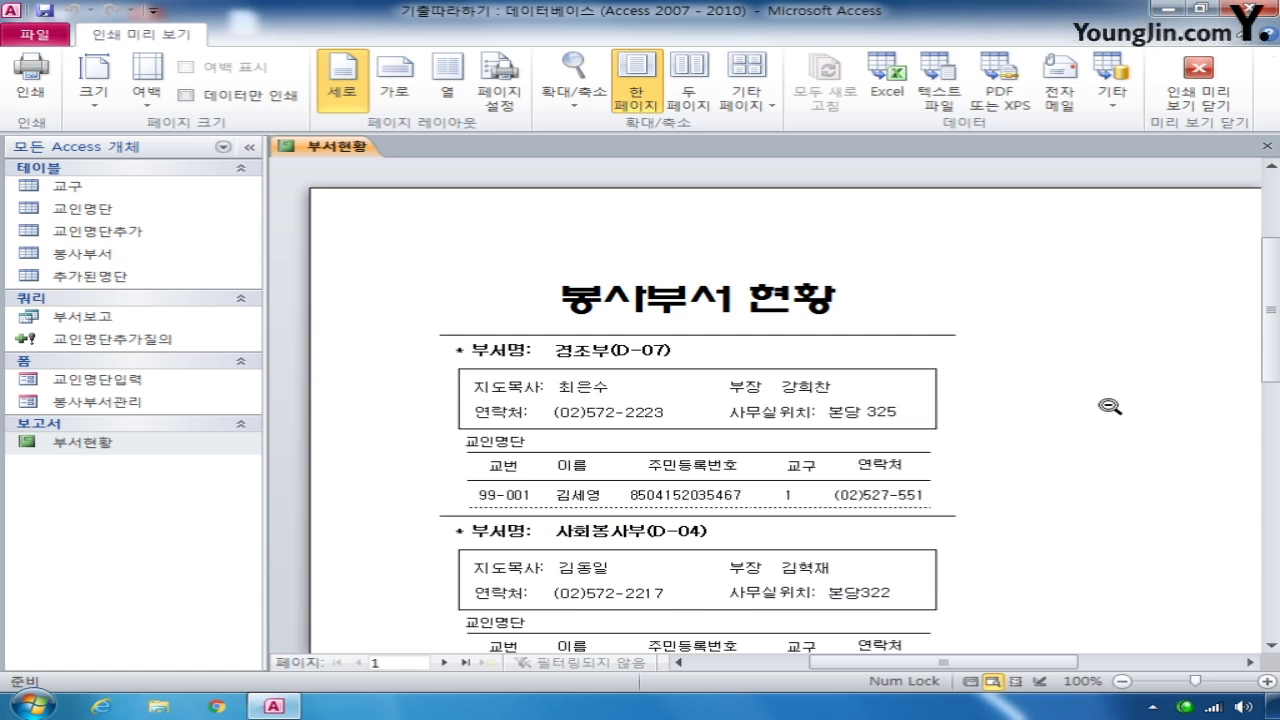
scroll(1110, 398, "down", 1)
scroll(1217, 383, "down", 3)
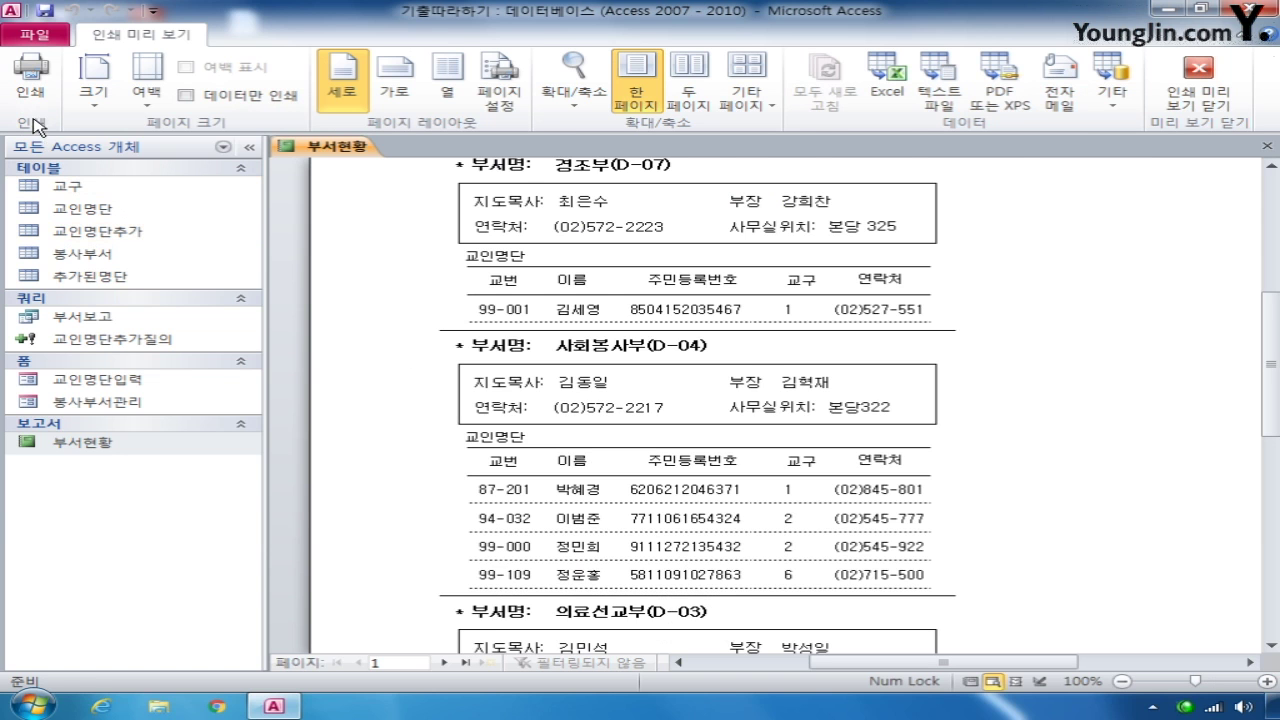
left_click(1205, 78)
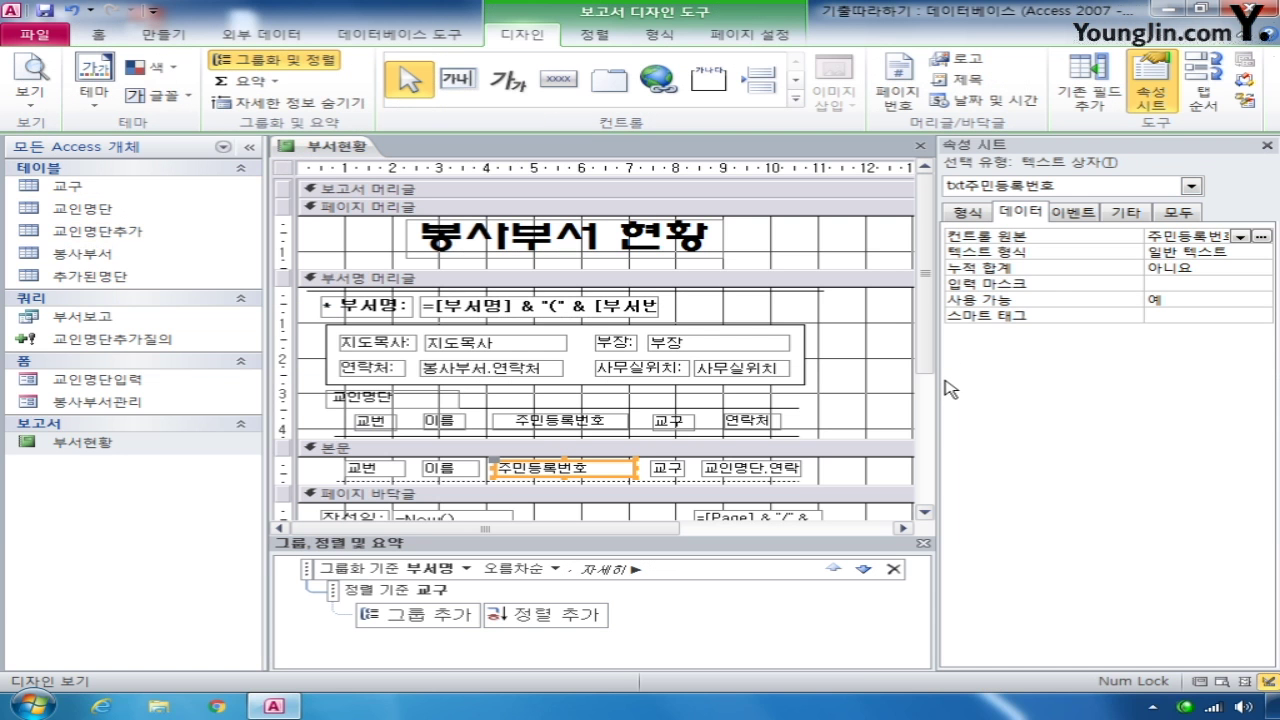
left_click(1170, 284)
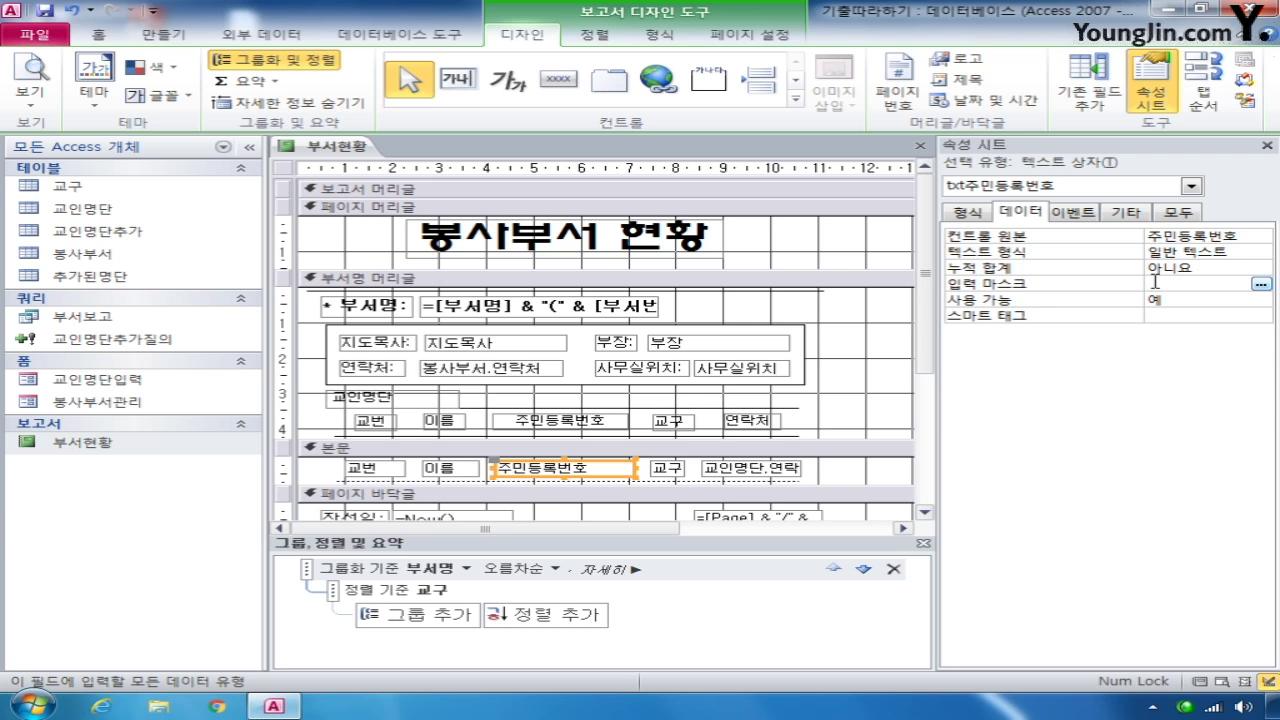
type("000")
type("000")
type("-")
type("00000")
type("00")
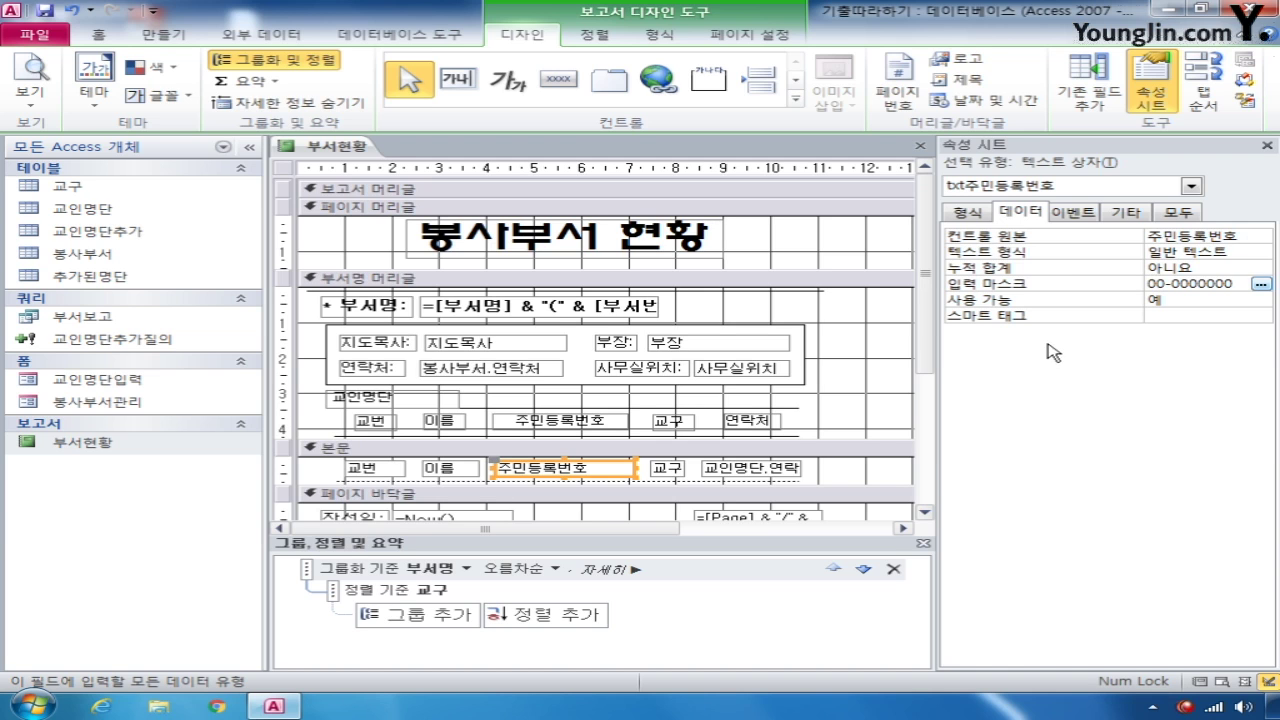
- Set the 부서명 header's 반복 실행 구역 property to 예 and close the report, saving the design changes
left_click(595, 280)
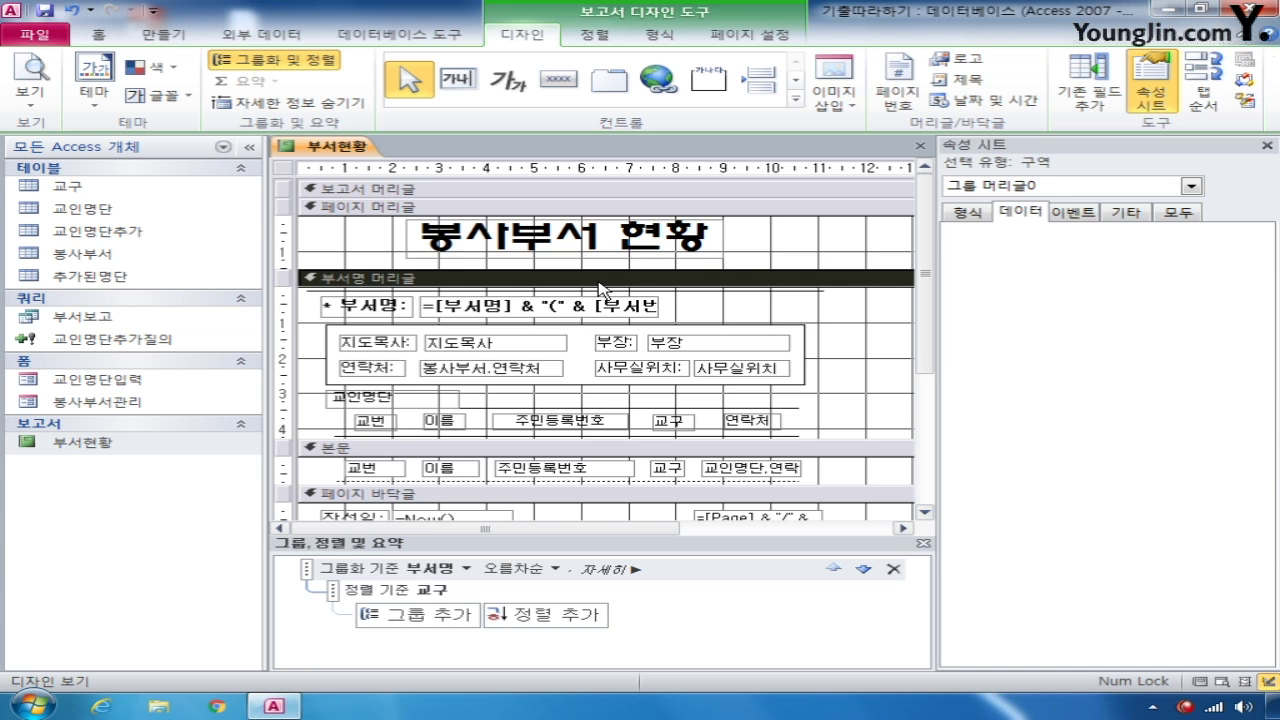
left_click(972, 213)
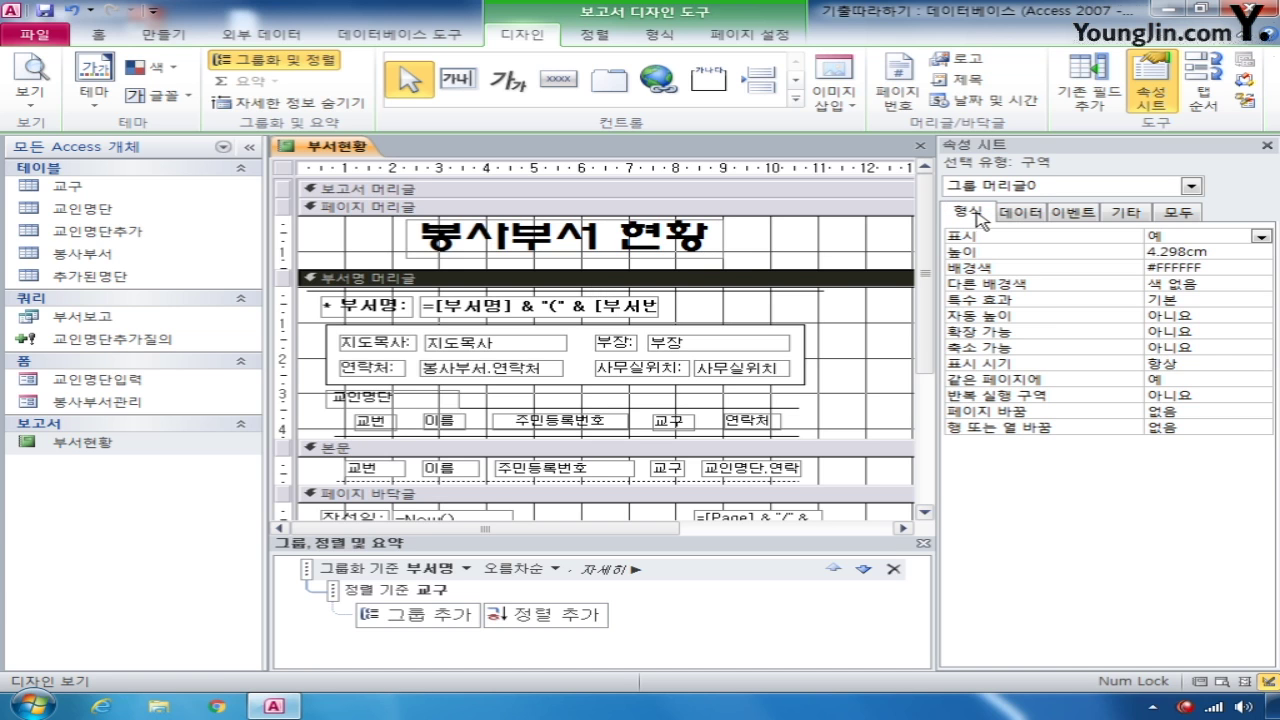
left_click(1213, 395)
left_click(1262, 396)
left_click(1215, 412)
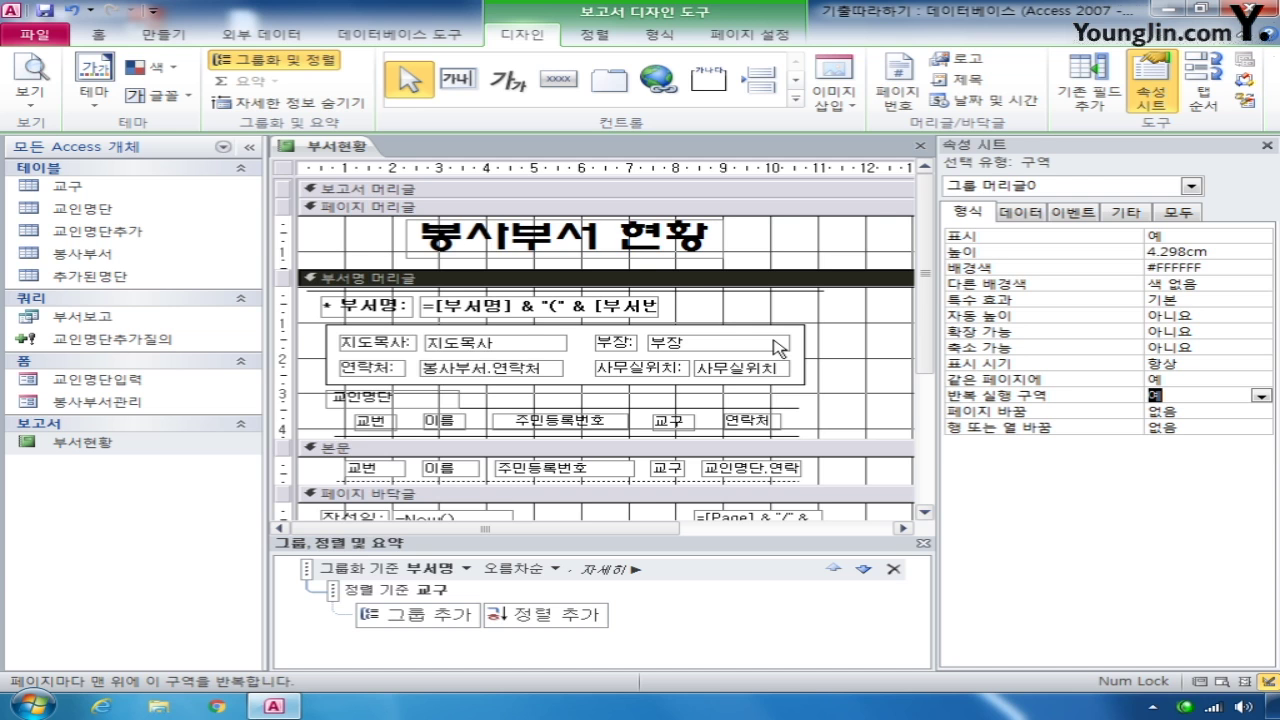
left_click(921, 147)
left_click(541, 392)
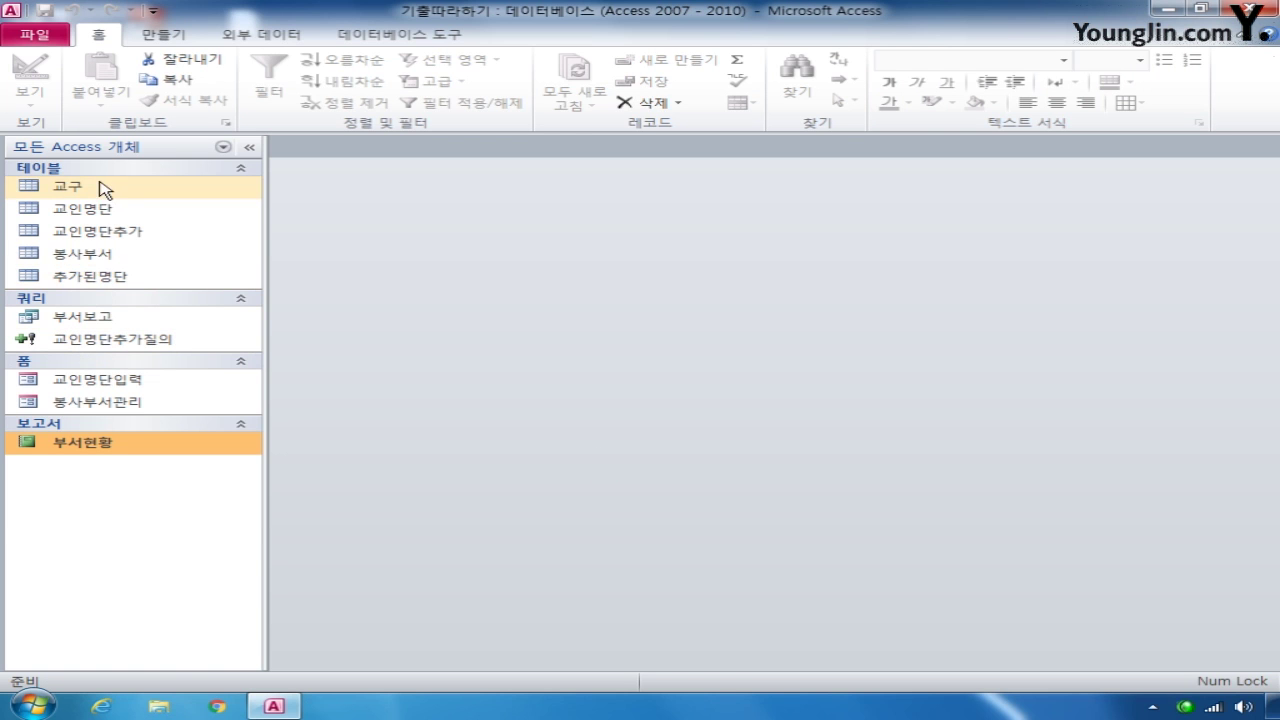
- Open the 봉사부서관리 form in design view and create an On Click event procedure for the cmb조회 combo box
right_click(138, 404)
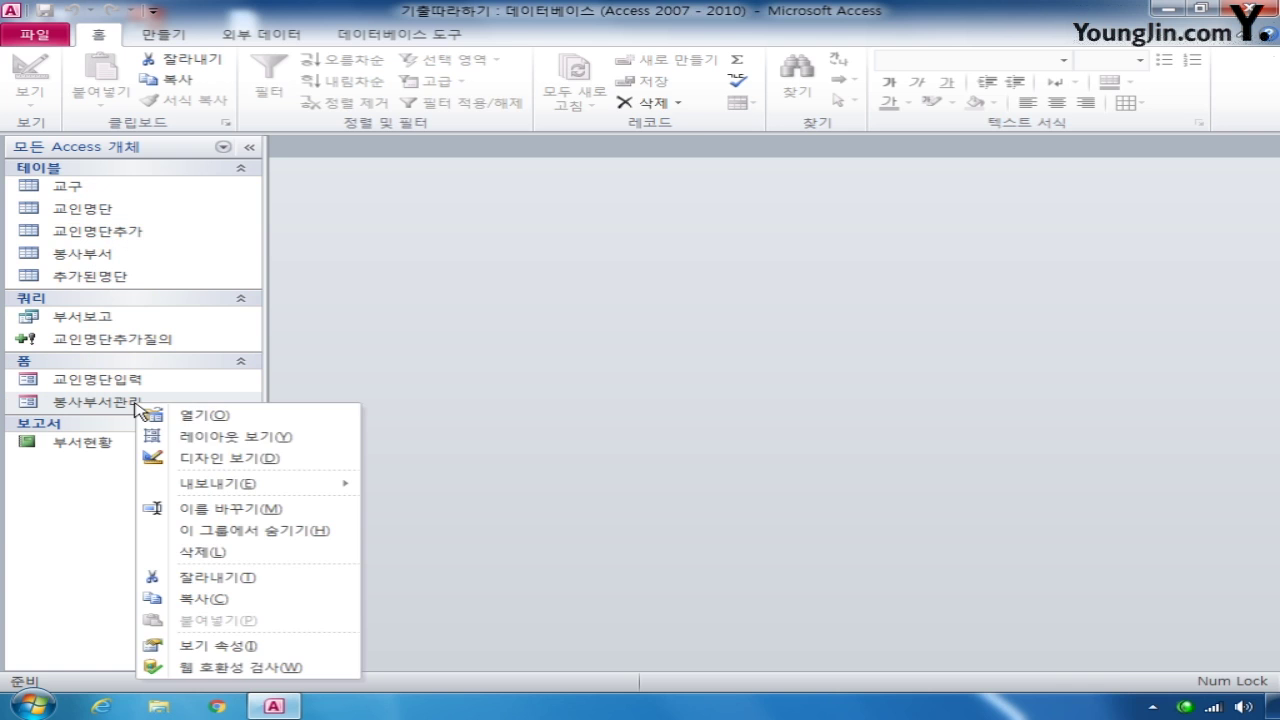
left_click(225, 457)
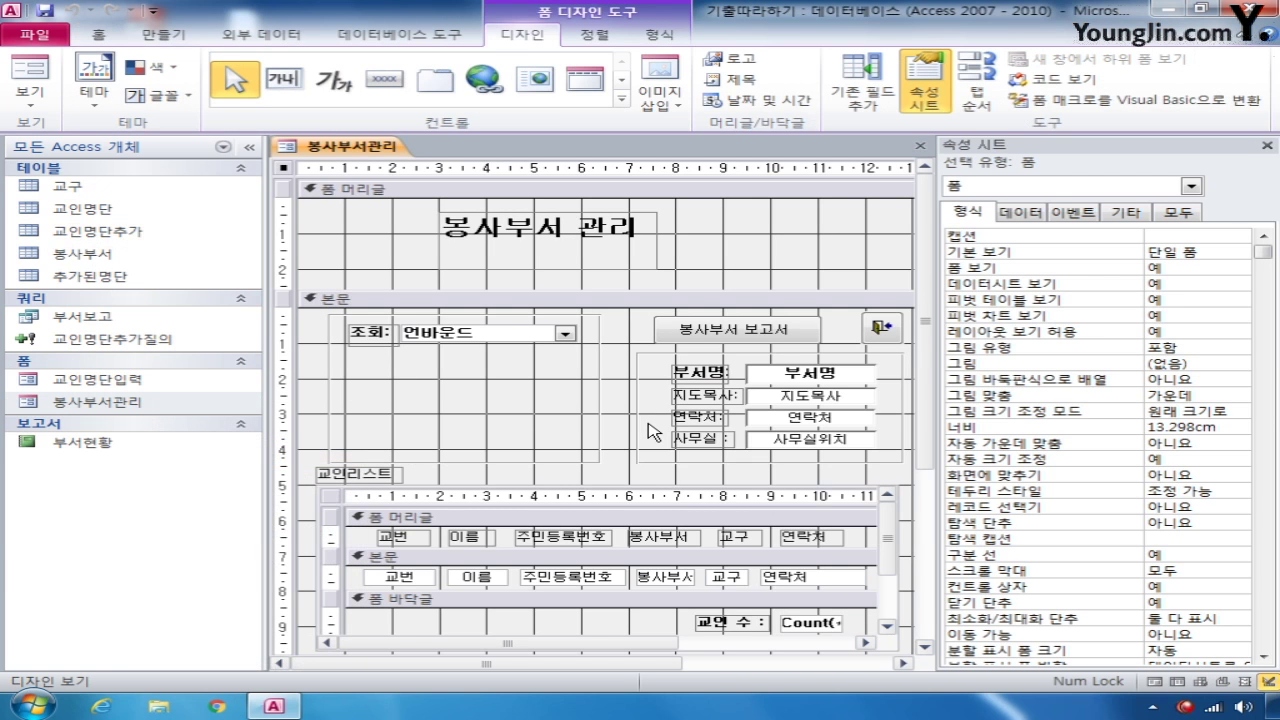
left_click(524, 332)
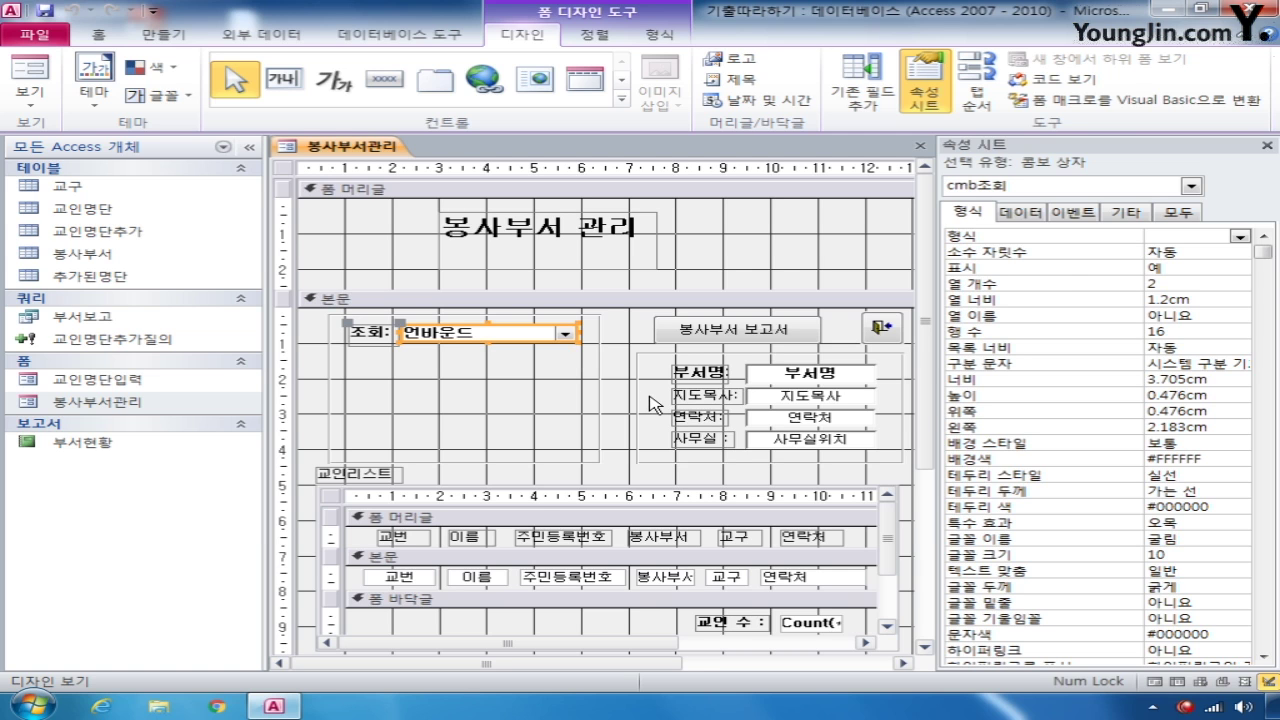
left_click(1073, 212)
left_click(1239, 236)
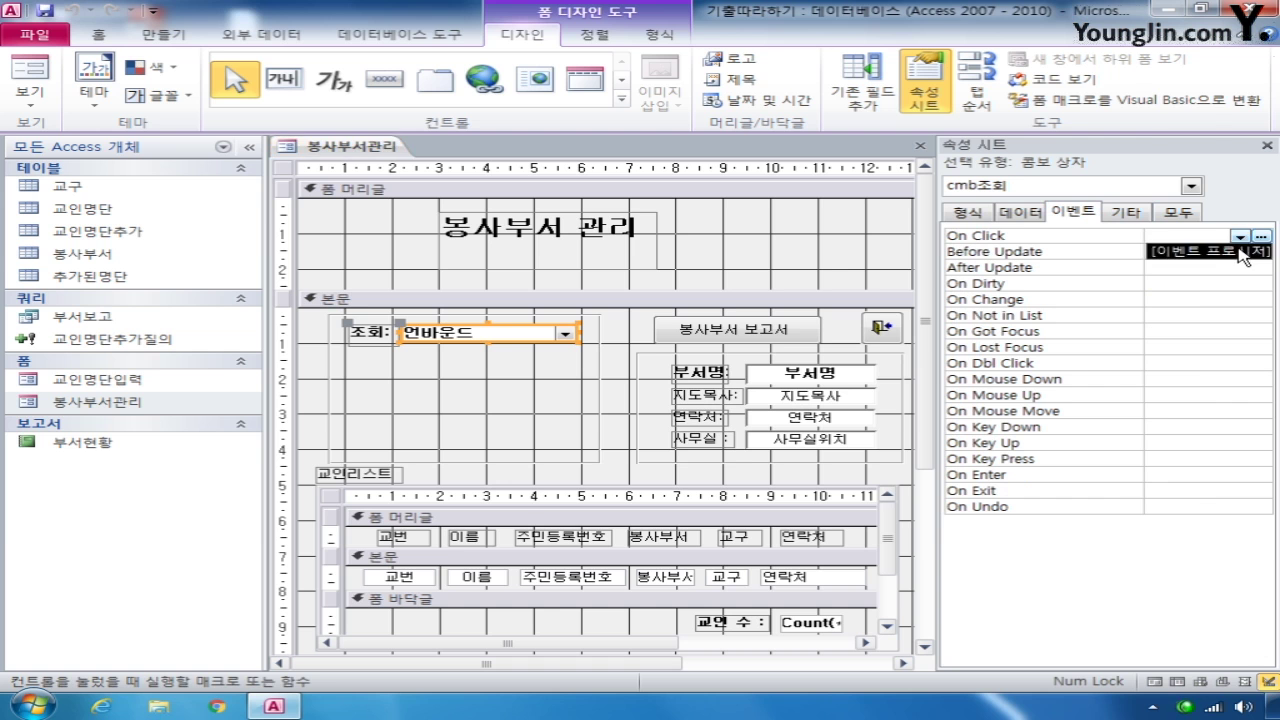
left_click(1241, 252)
left_click(1261, 236)
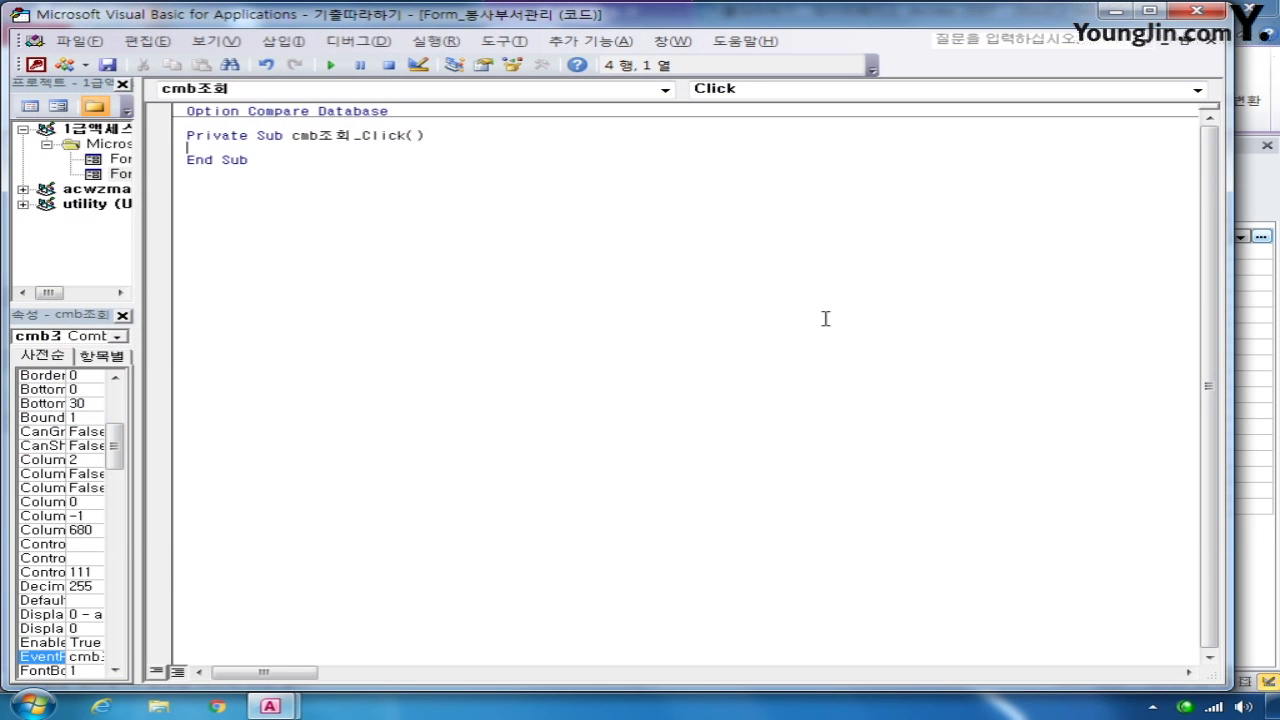
- In the cmb조회_Click procedure, add the line Me.Filter = "부서번호 = '" & cmb조회 & "'"
type("me.f")
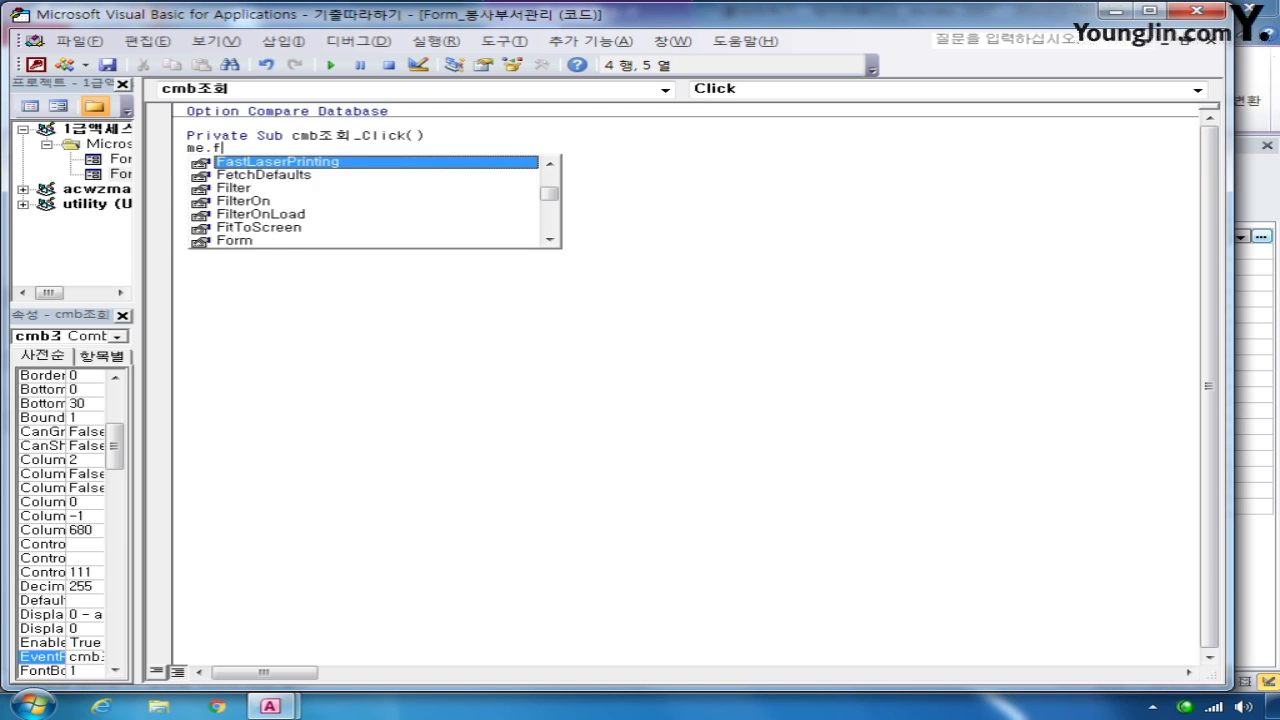
type("ilter =")
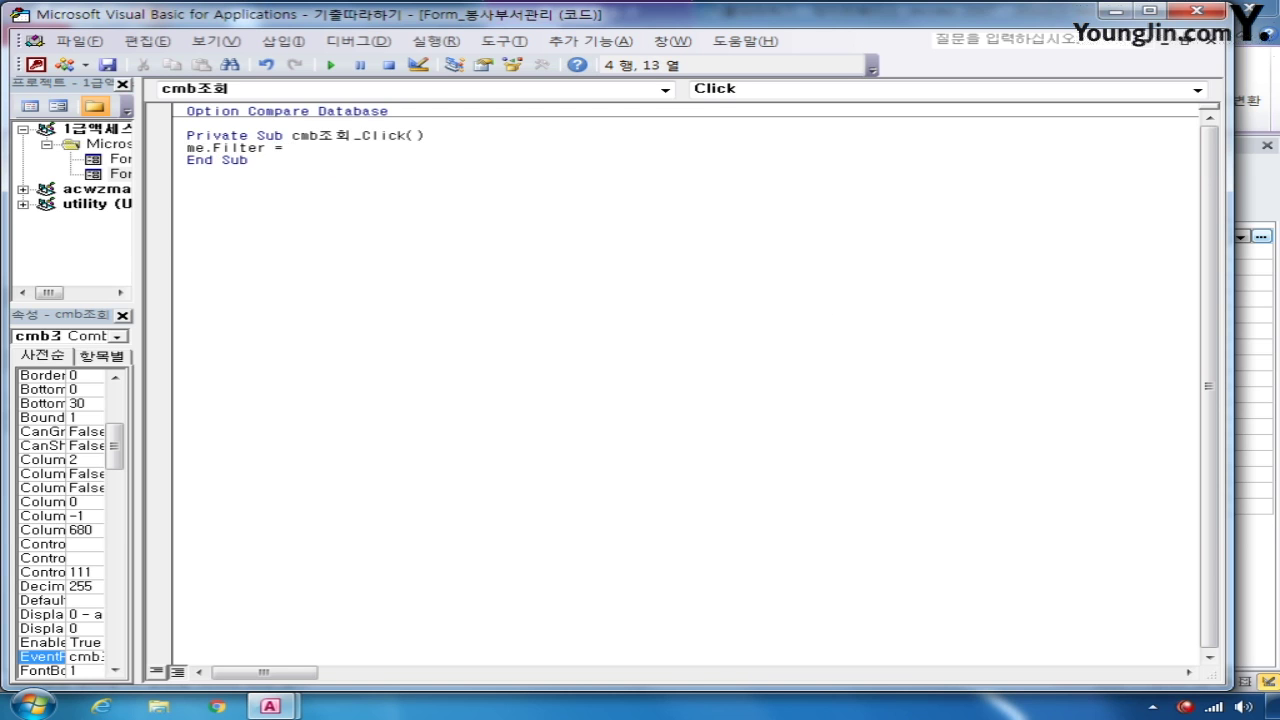
type(" \"")
type("부서번호")
type("\"")
key("BackSpace")
type("'\" & cmb조회")
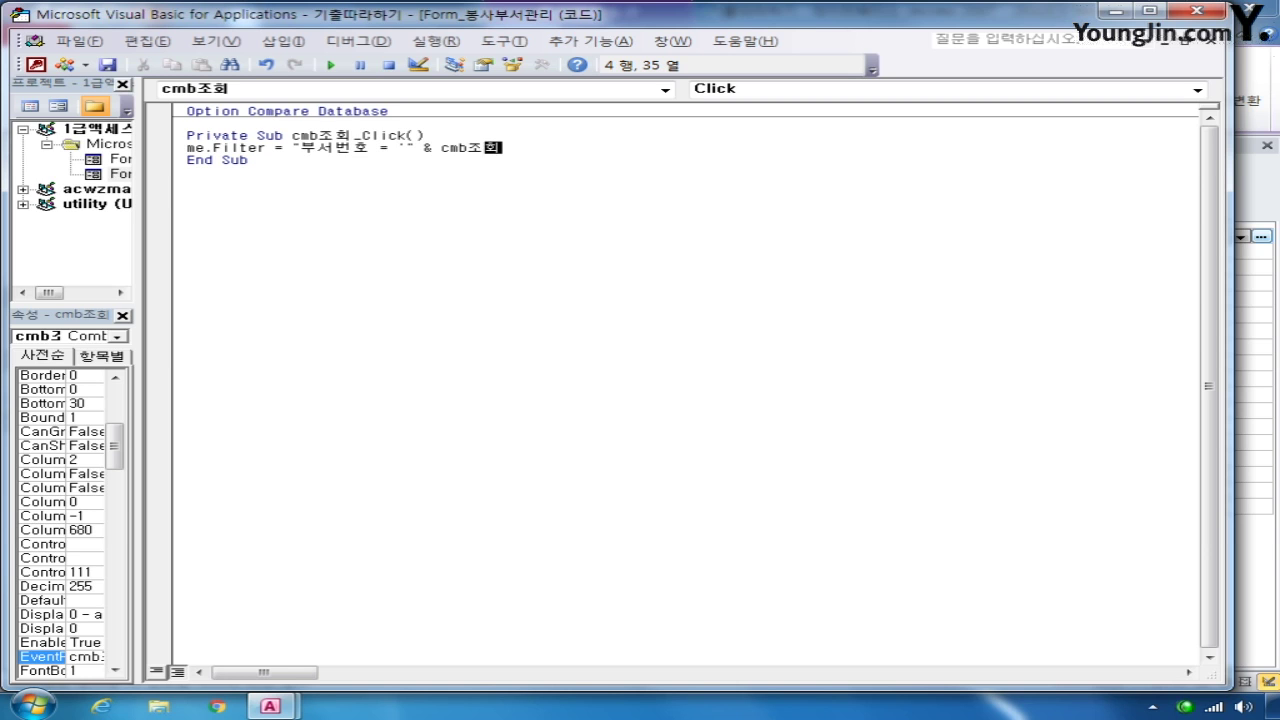
type(" & \"'\"")
key("Return")
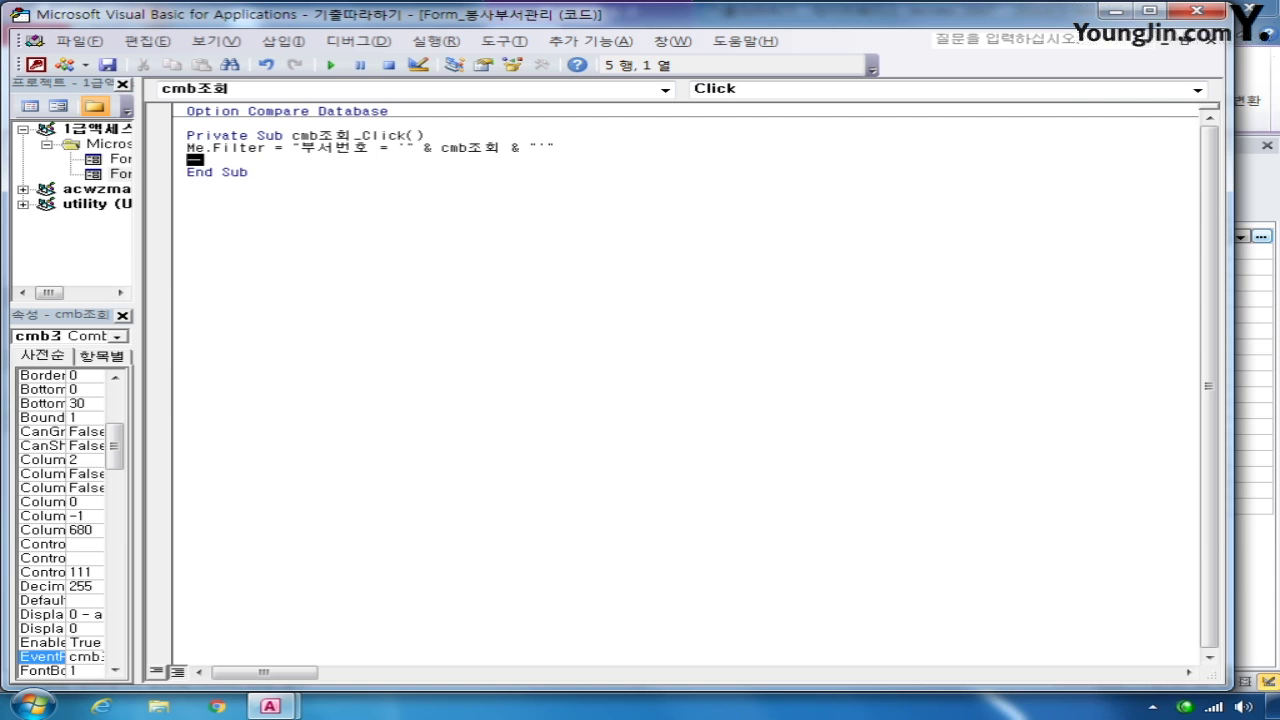
- Add the line Me.FilterOn = True to the cmb조회_Click procedure and return to the form design
type("me.fil")
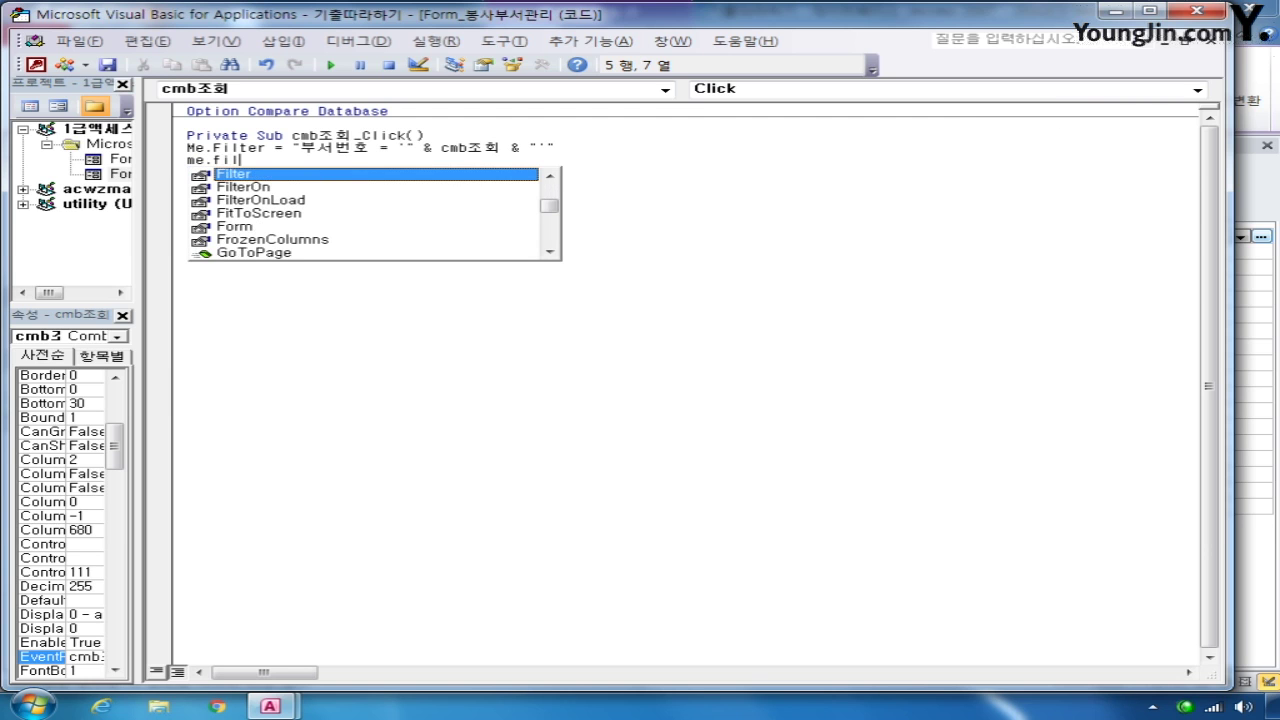
key("Down")
key("Tab")
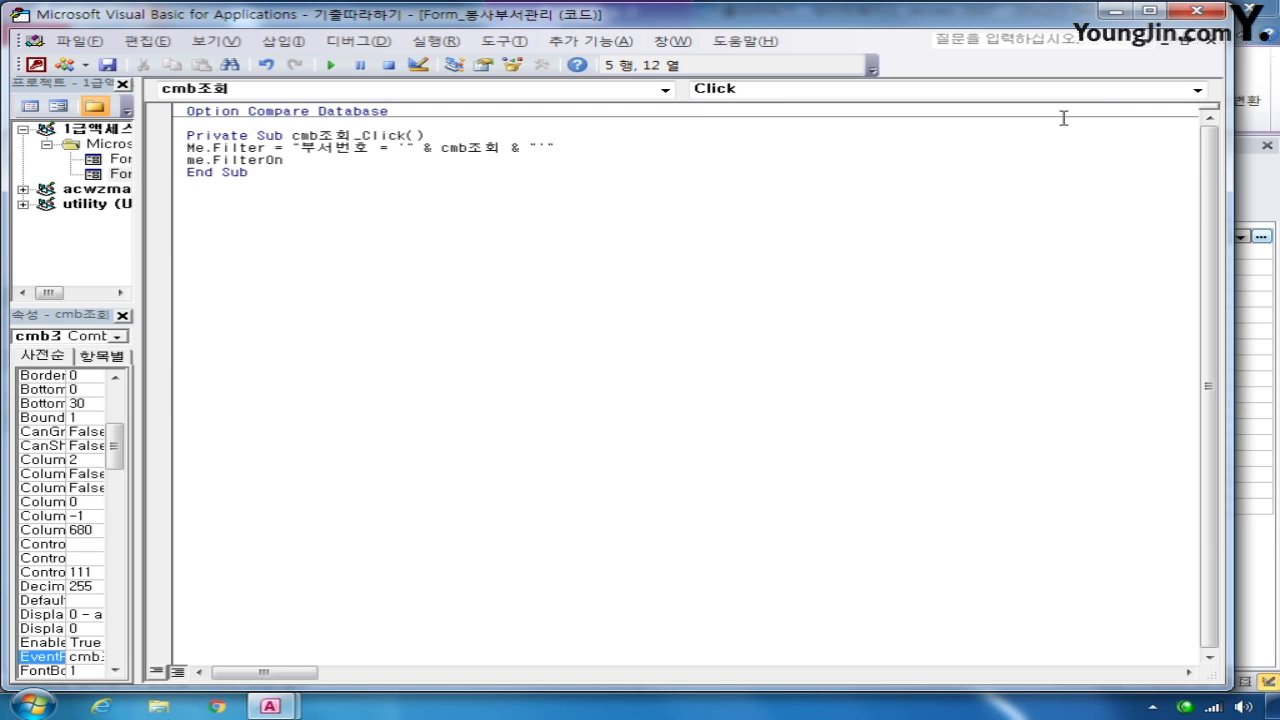
type("= t")
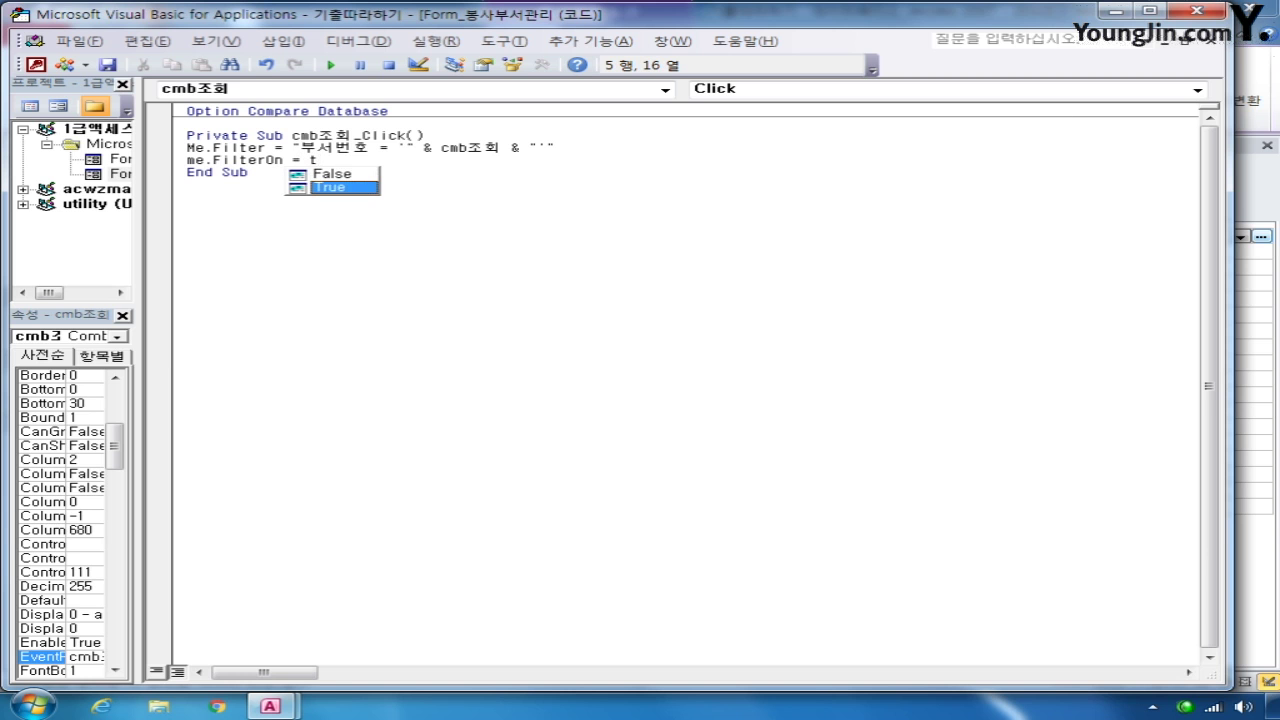
key("Tab")
left_click(1003, 224)
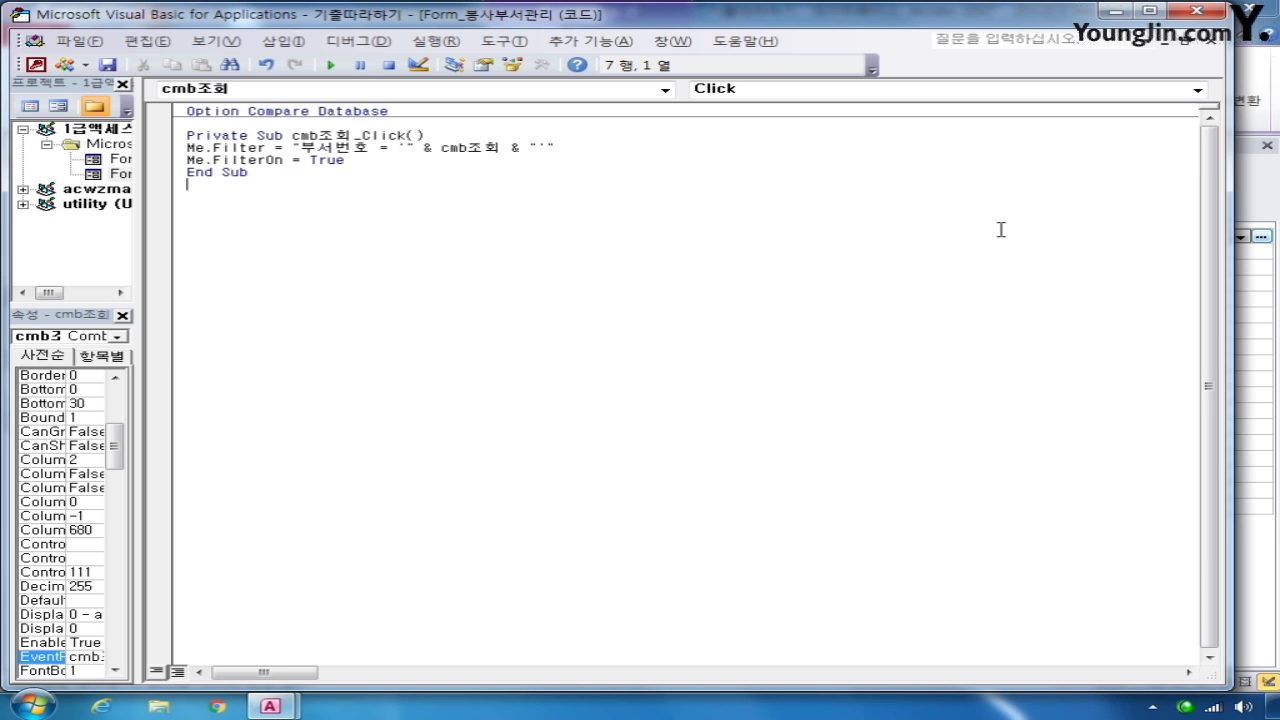
left_click(1220, 43)
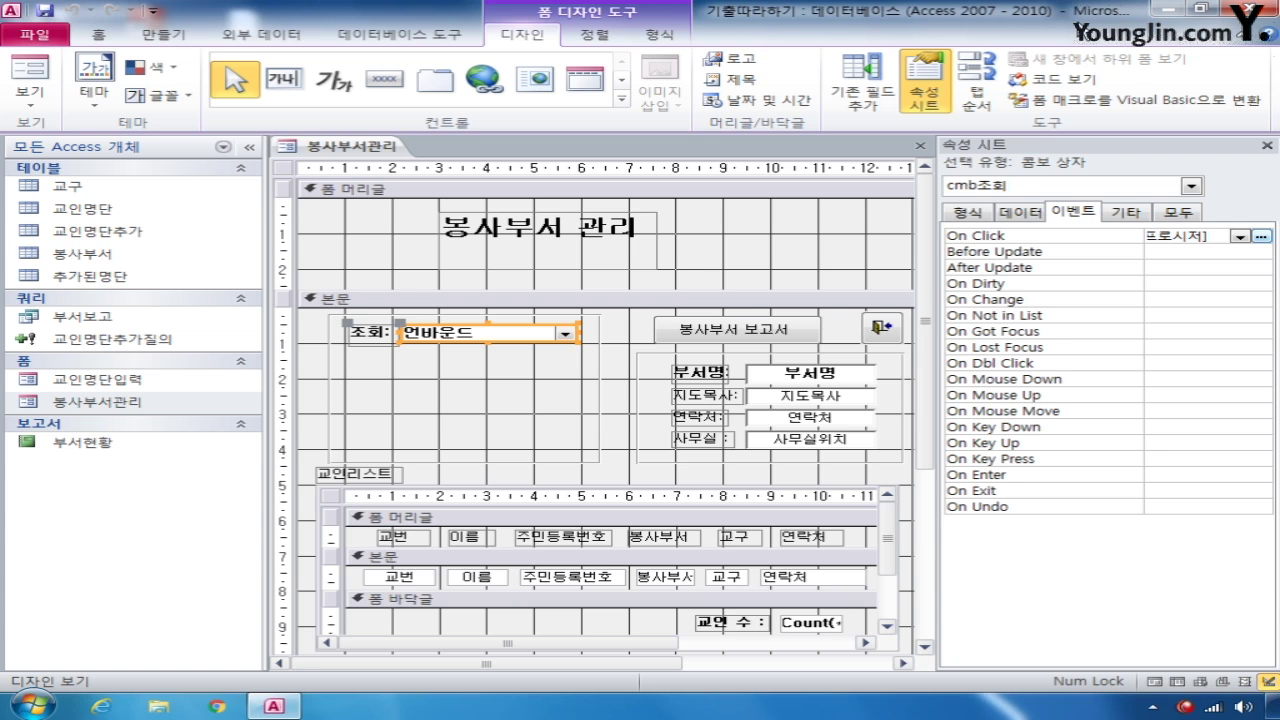
- Create a new macro for the 봉사부서 보고서 button and add an OpenReport action to it
left_click(757, 322)
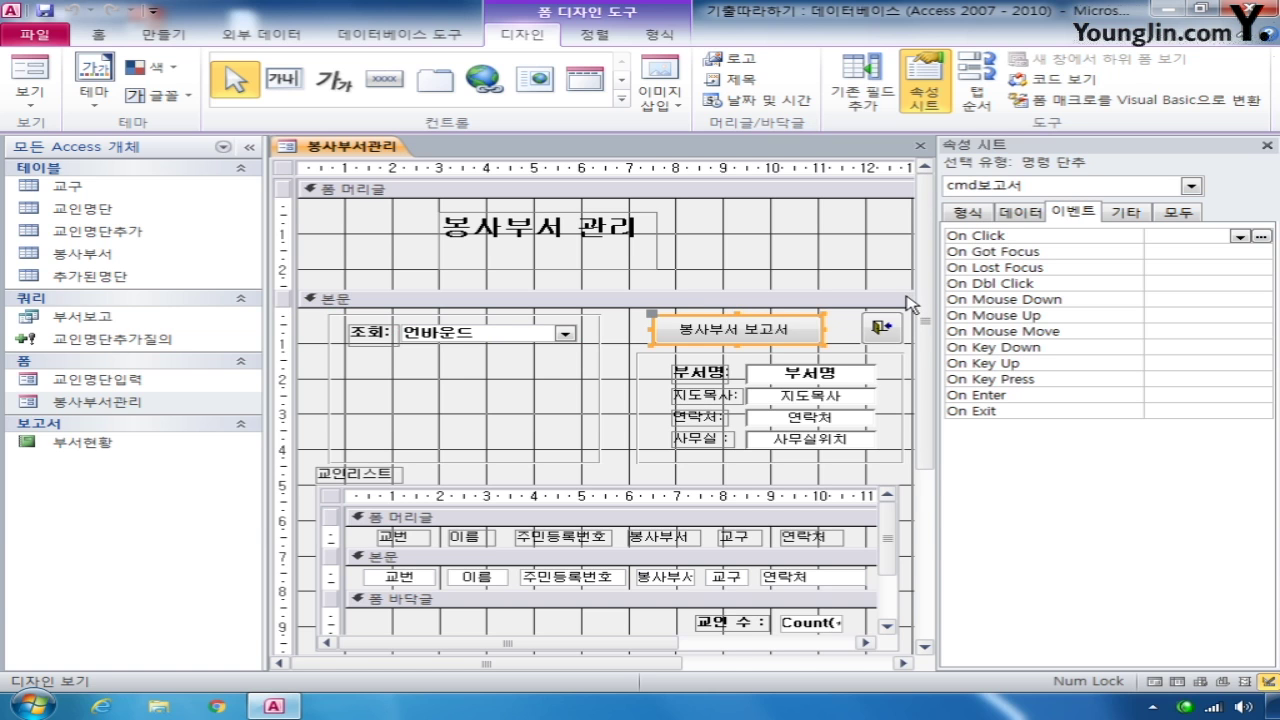
left_click(178, 40)
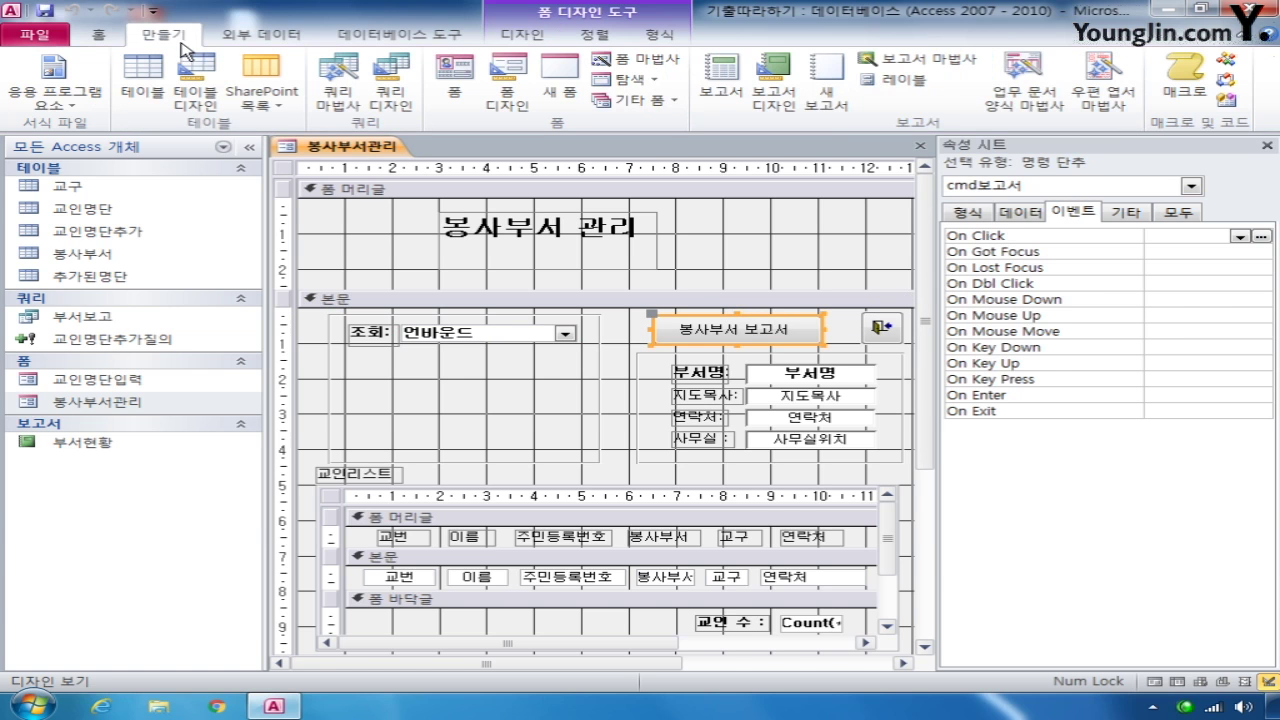
left_click(1168, 100)
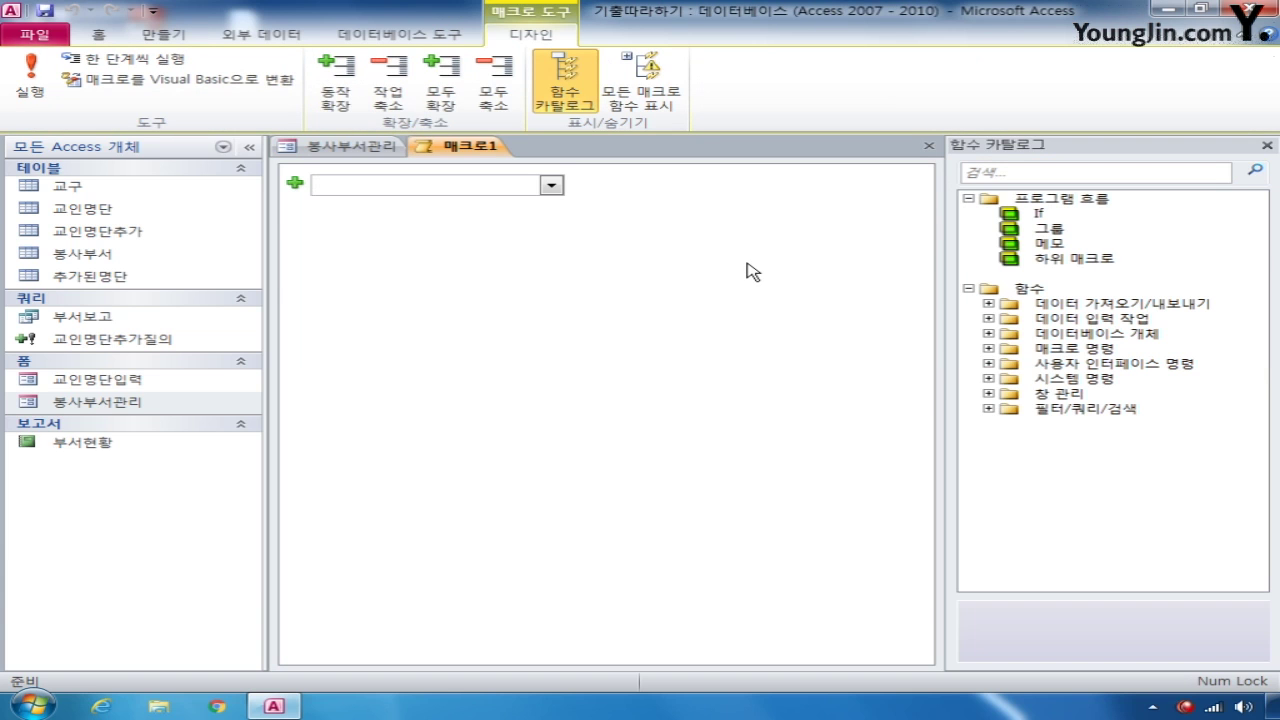
left_click(551, 186)
left_click_drag(560, 258, 556, 395)
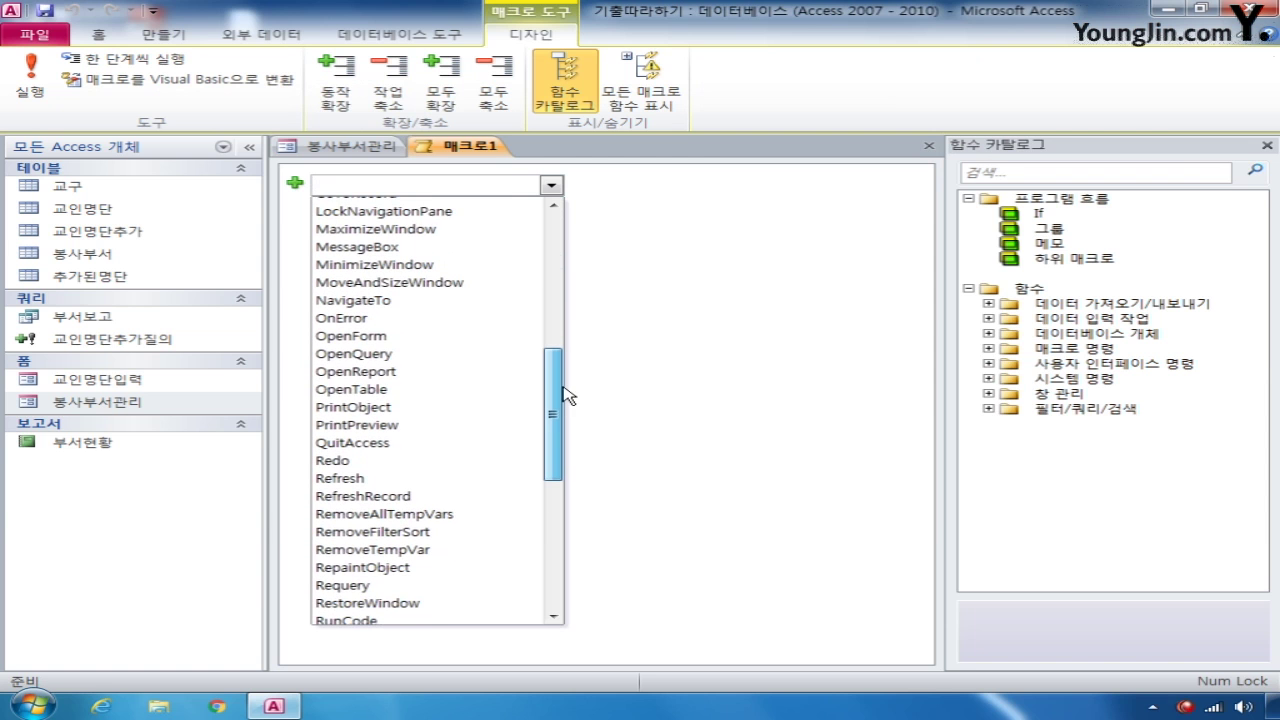
left_click(429, 371)
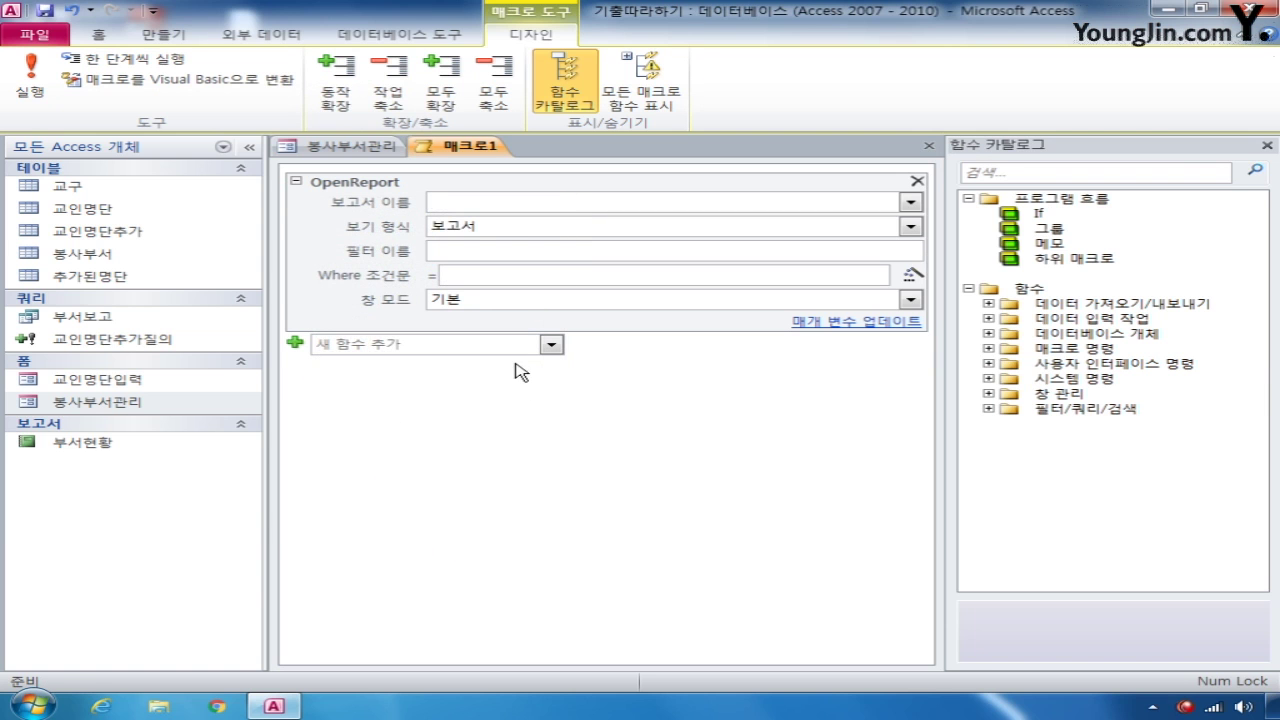
- Set the OpenReport action's report name to 부서현황 and its view (보기 형식) to 인쇄 미리 보기
left_click(911, 205)
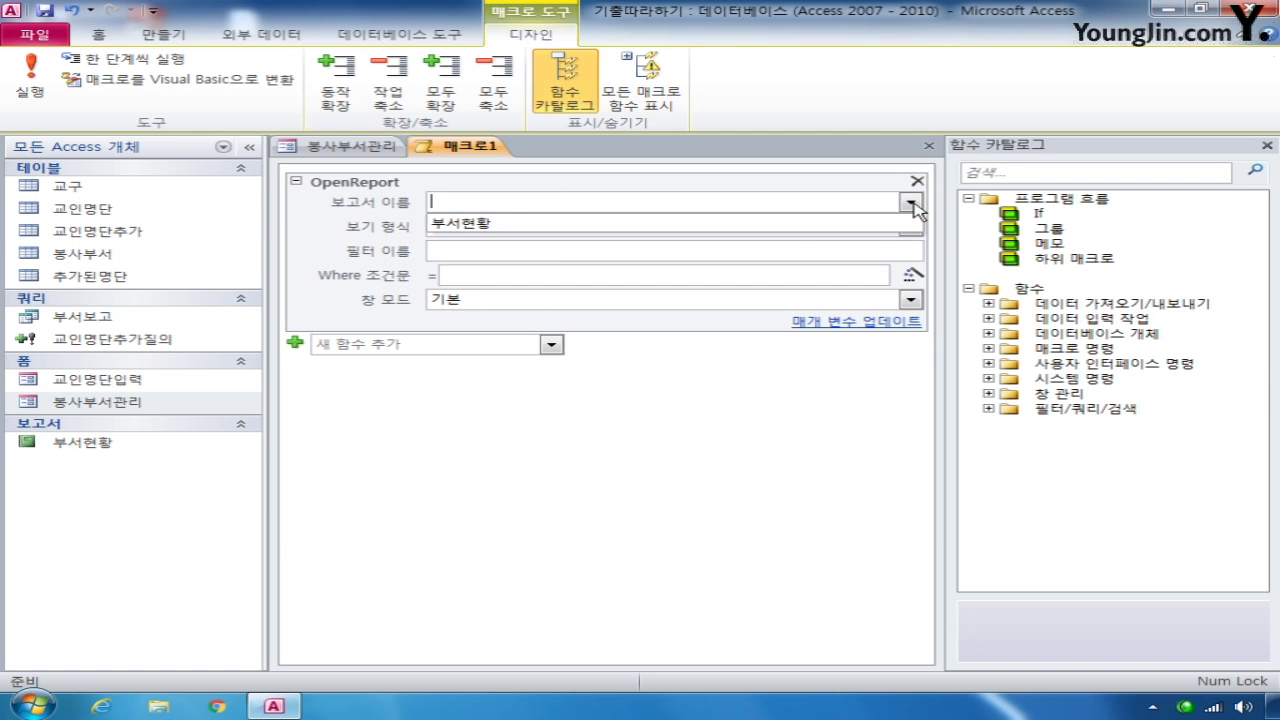
left_click(868, 224)
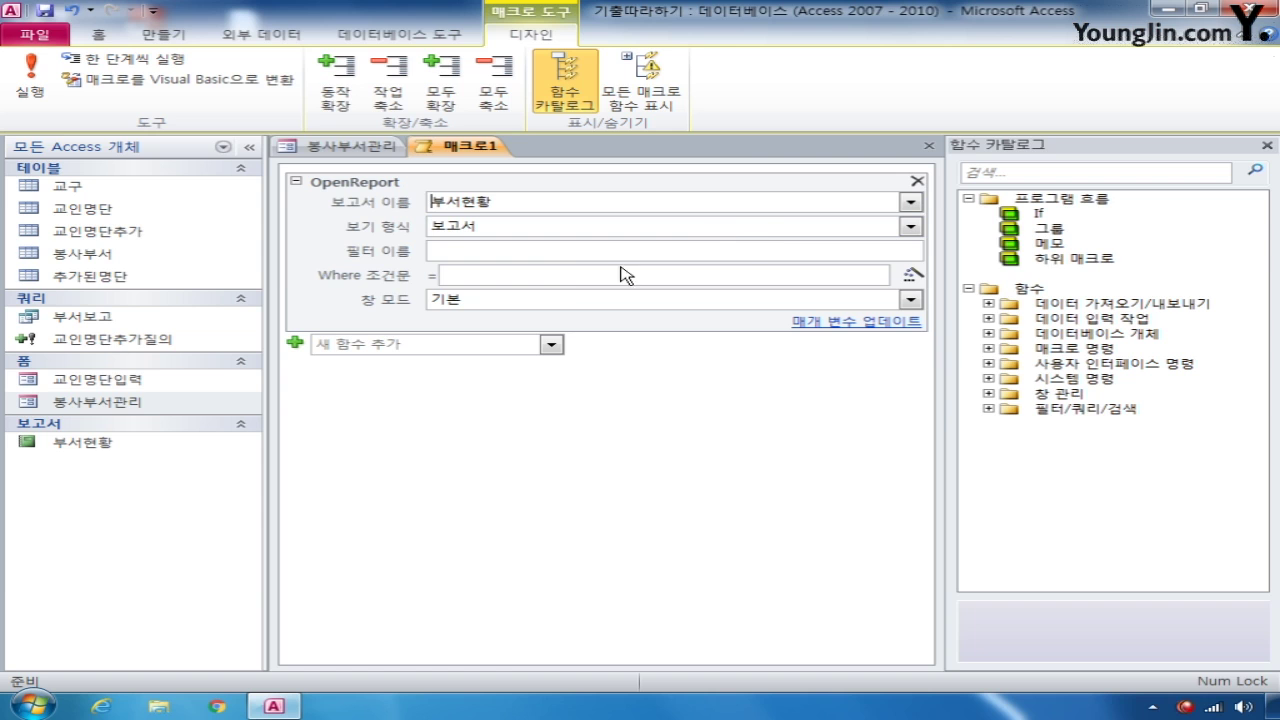
left_click(908, 299)
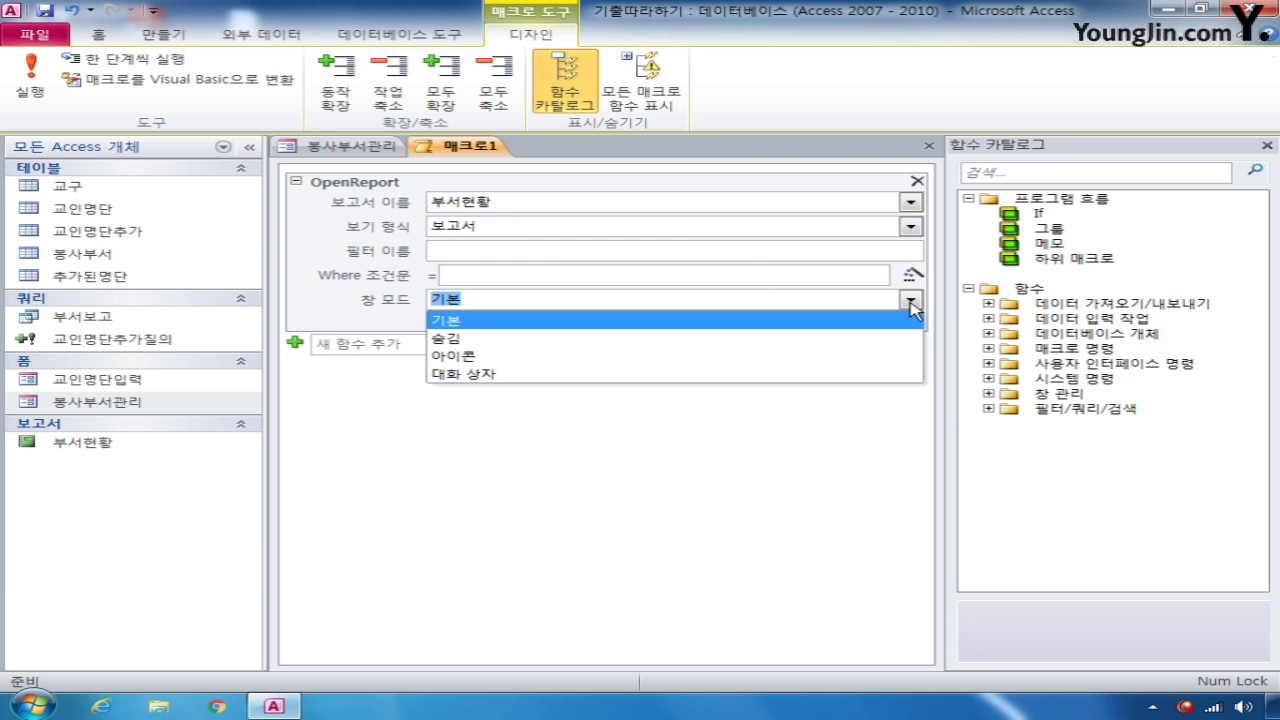
left_click(906, 298)
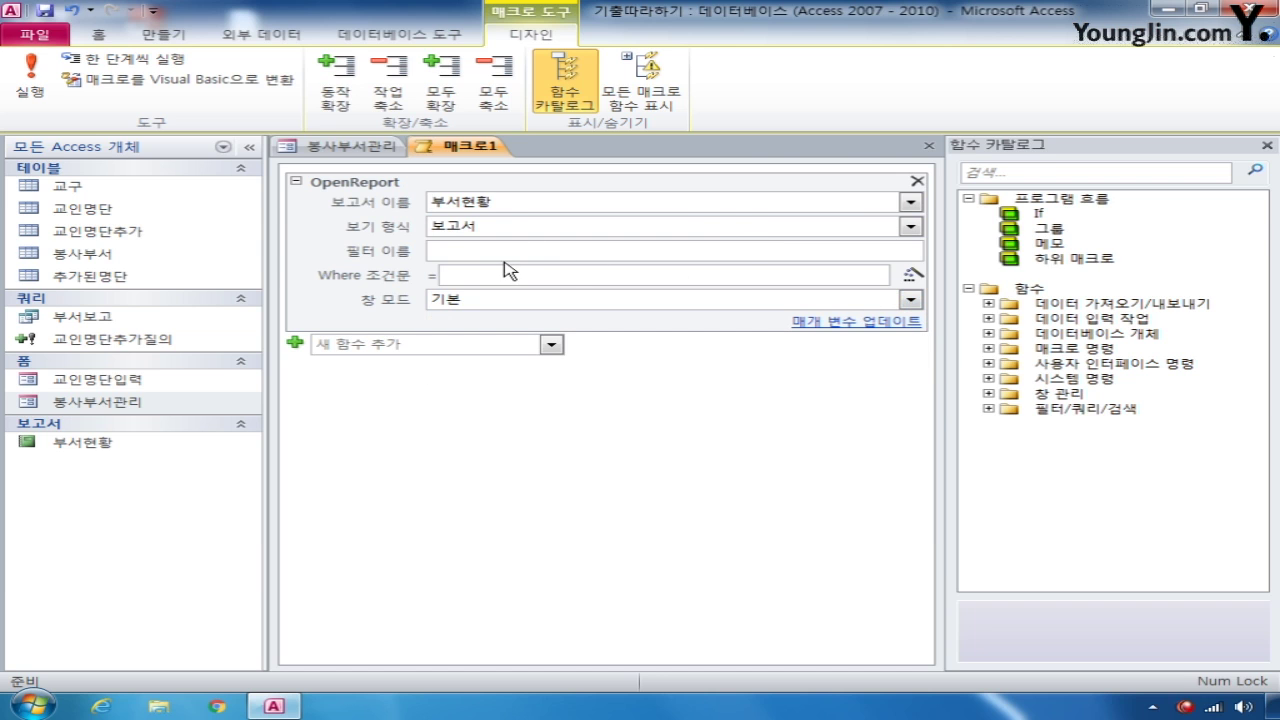
left_click(911, 228)
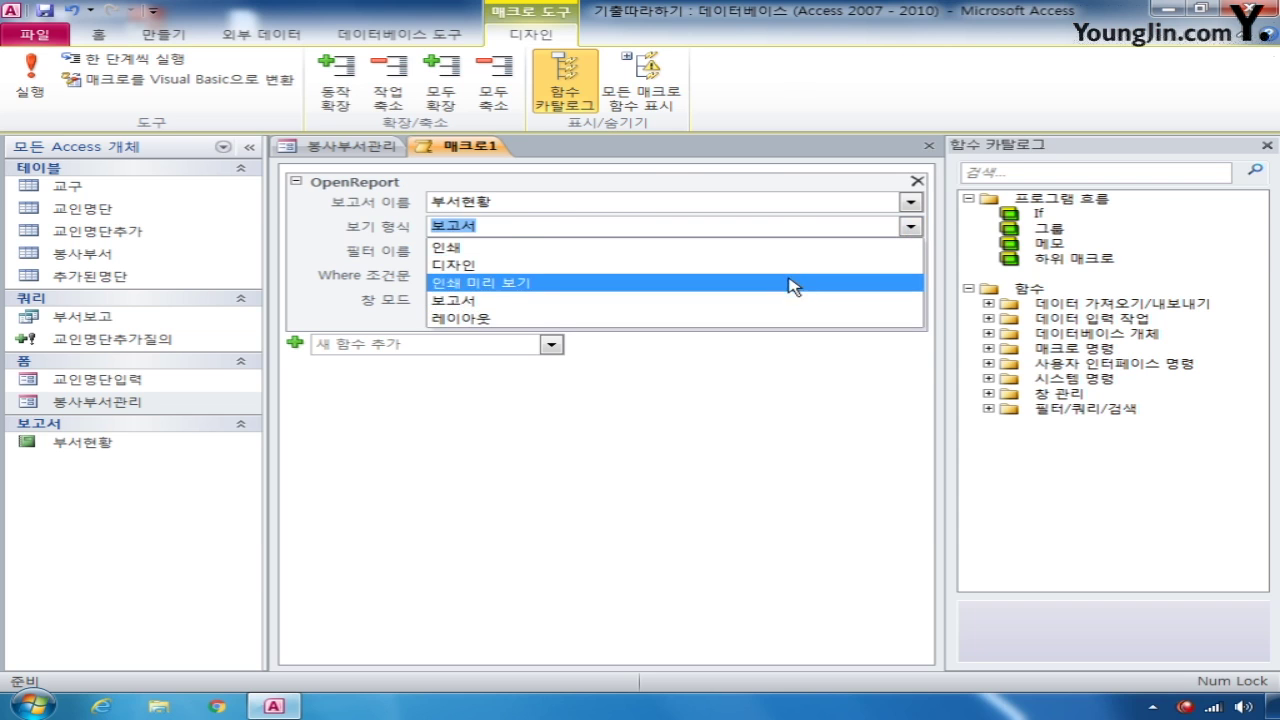
left_click(674, 281)
mouse_move(650, 277)
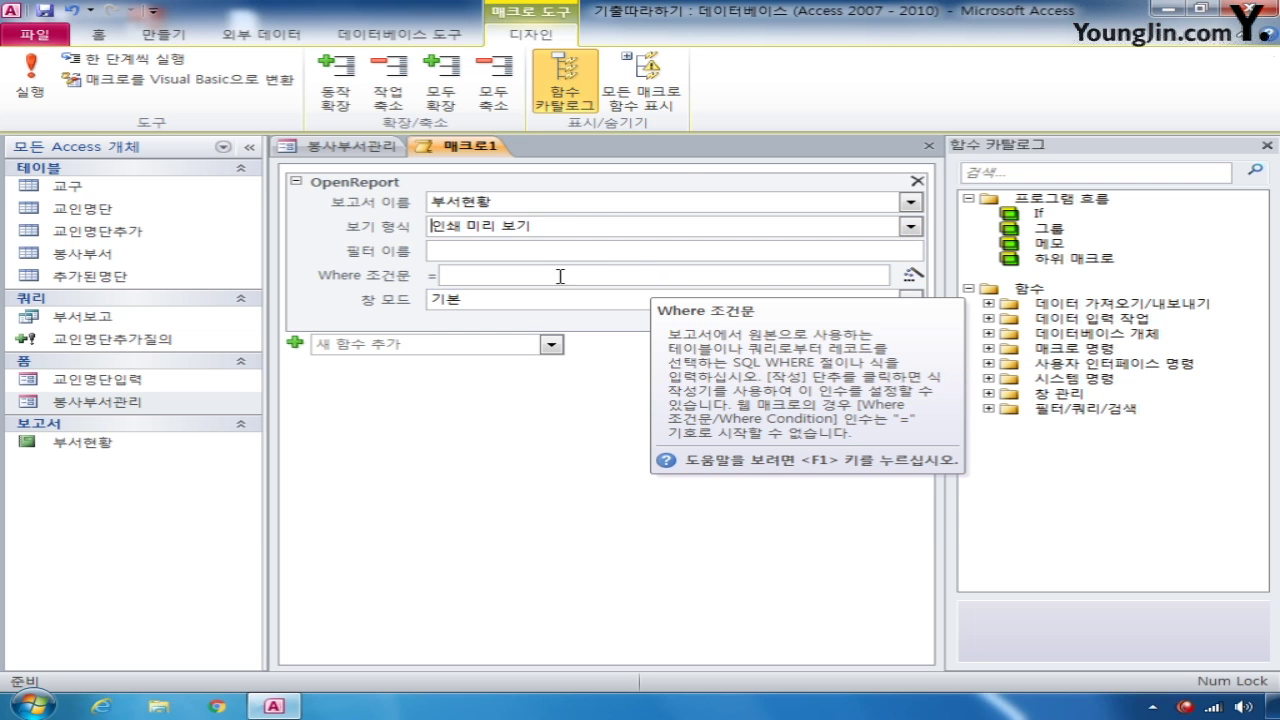
- Open the expression builder for the OpenReport action's Where condition and enter [부서번호]= as the start of the expression
left_click(484, 277)
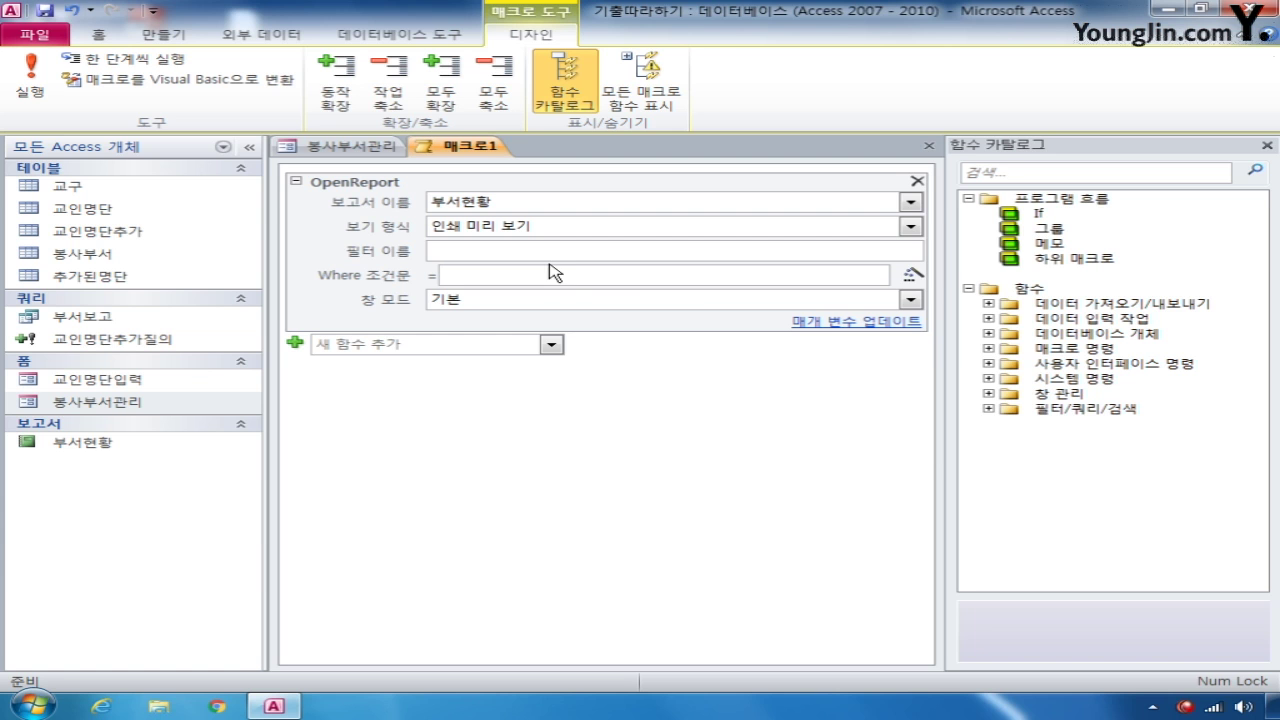
left_click(908, 279)
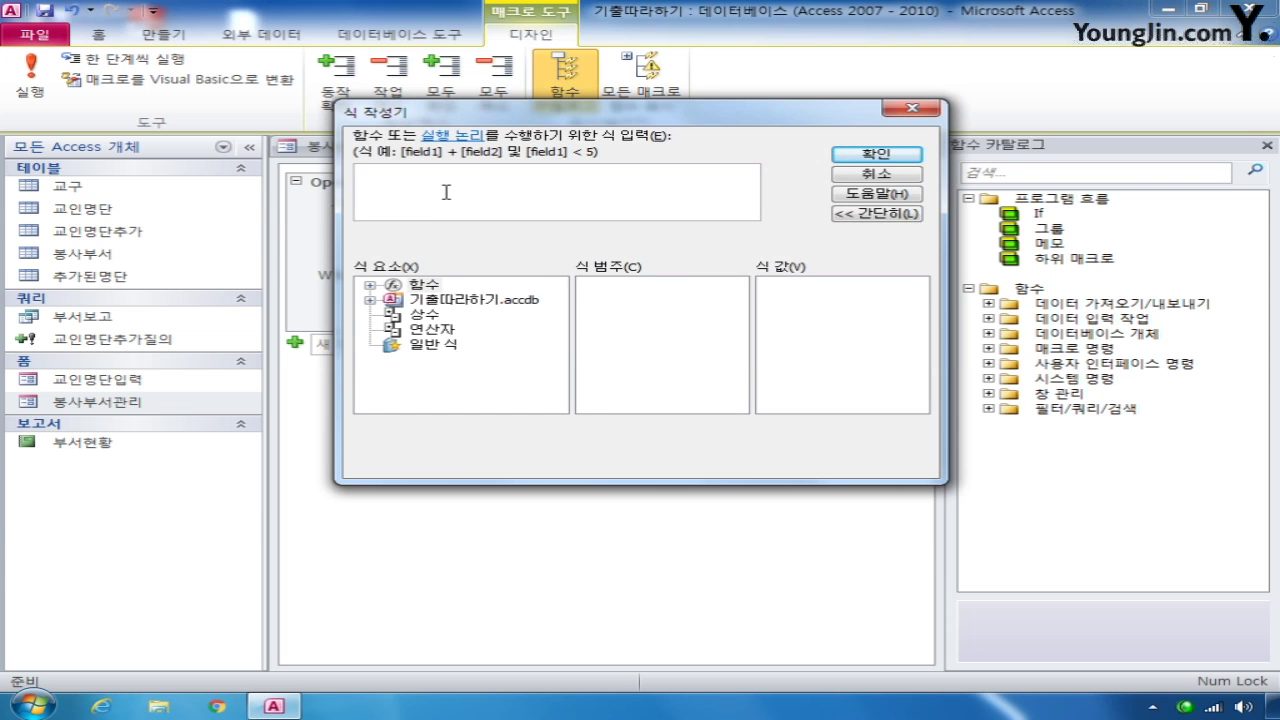
type("[부서번호]=")
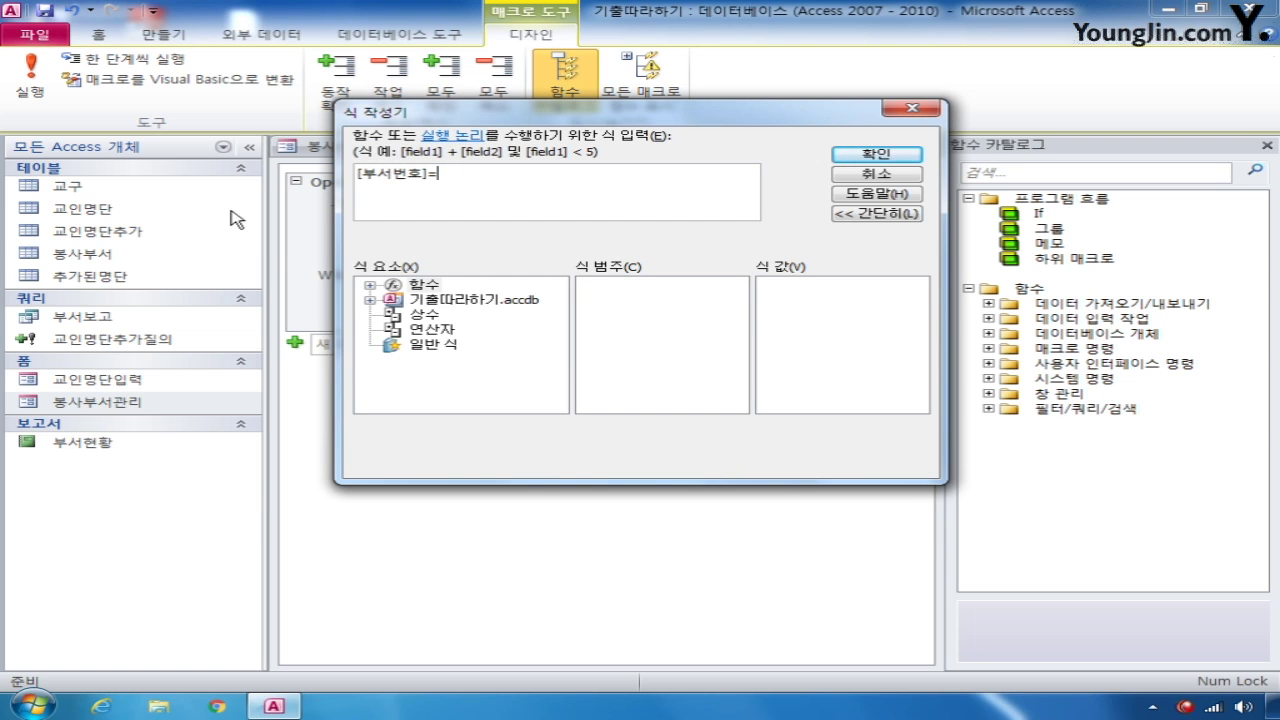
- Complete the Where condition expression with the cmb조회 control of the 봉사부서관리 form
left_click(369, 300)
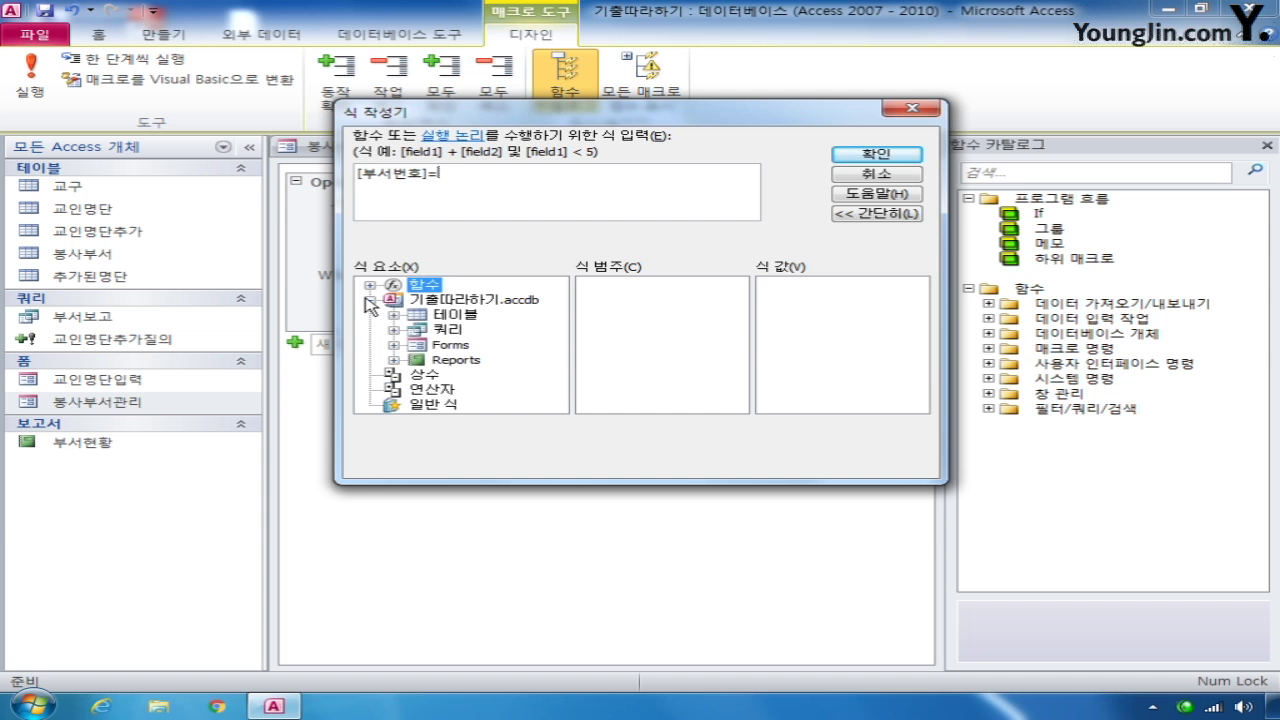
left_click(394, 345)
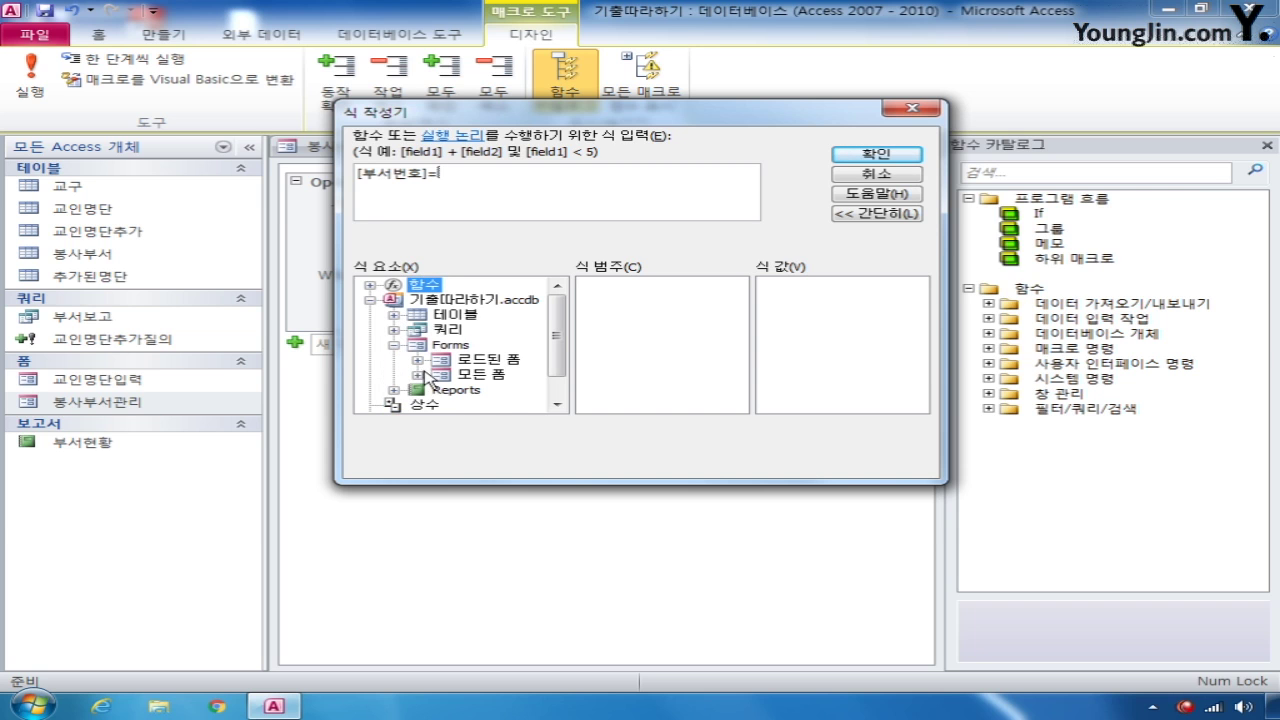
left_click(418, 374)
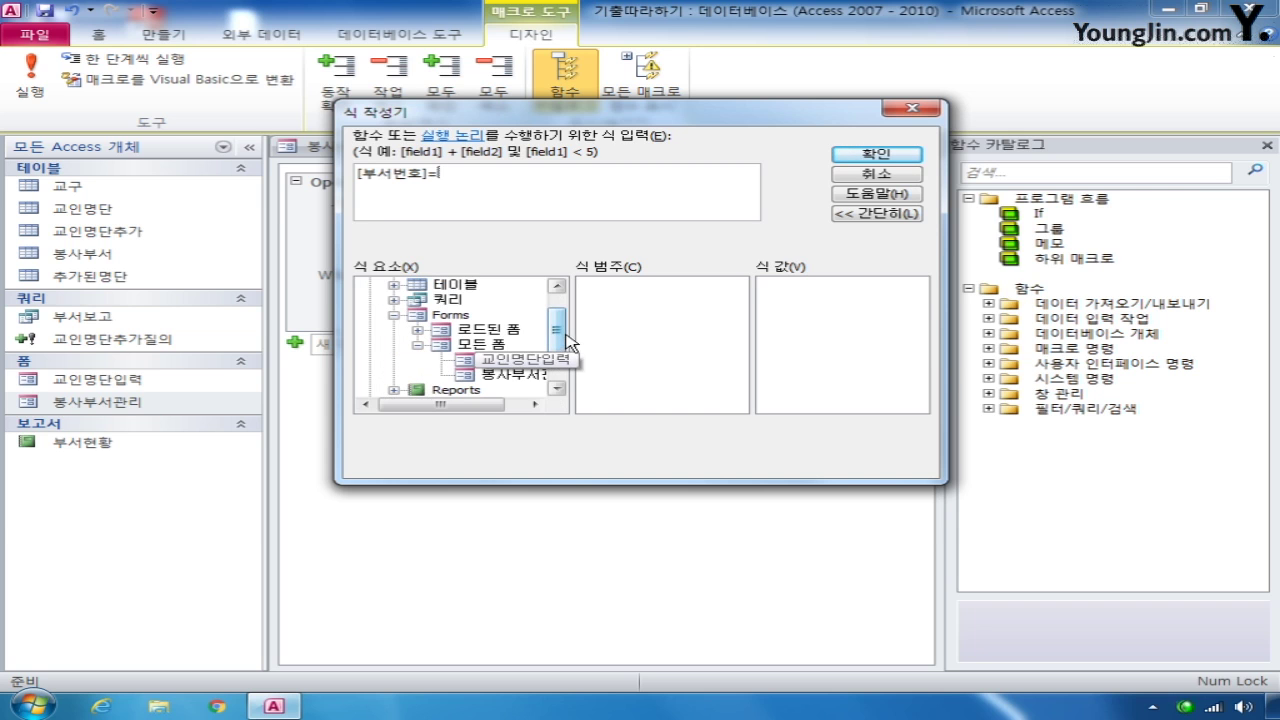
left_click_drag(565, 336, 564, 351)
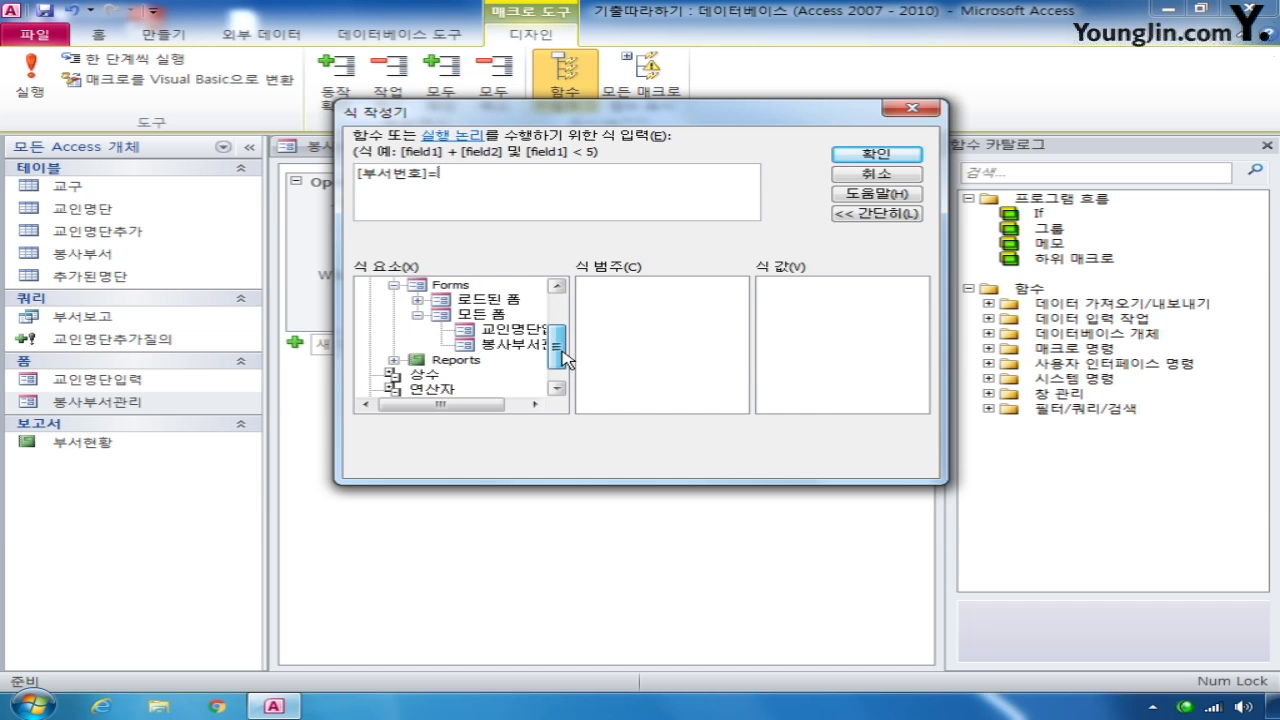
left_click(515, 345)
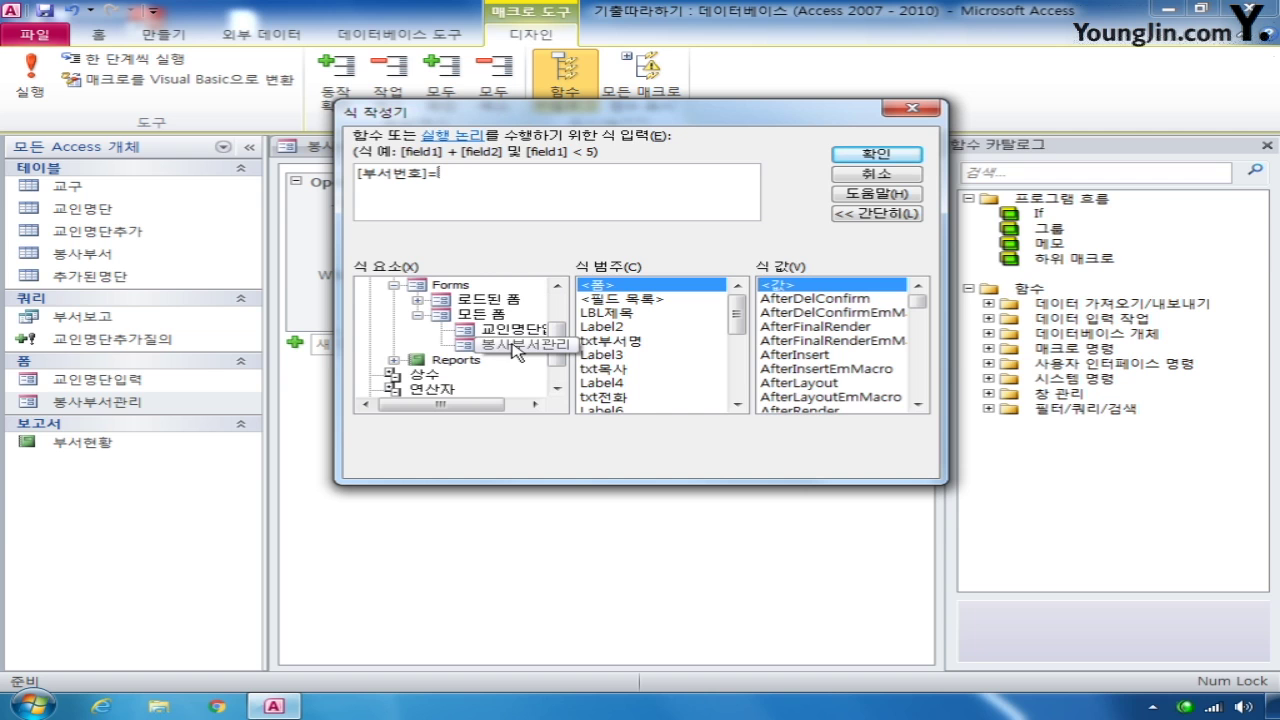
left_click_drag(739, 318, 738, 356)
left_click(622, 398)
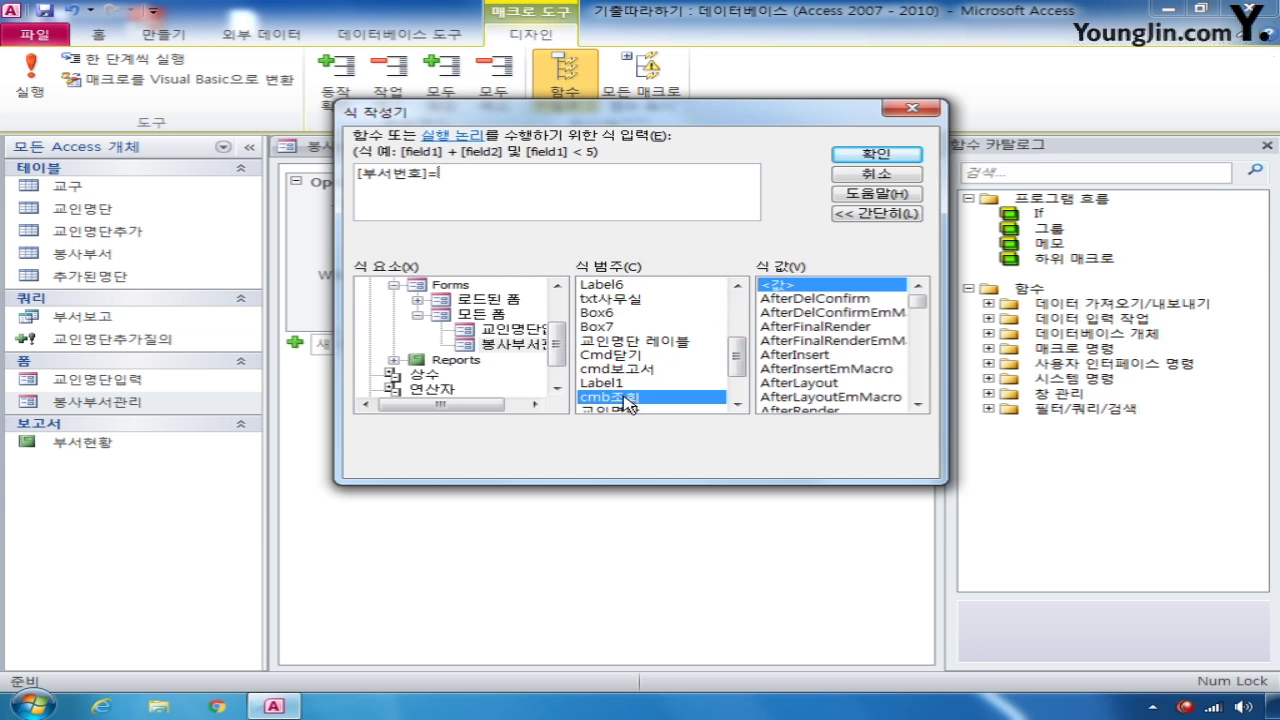
double_click(622, 398)
left_click(876, 154)
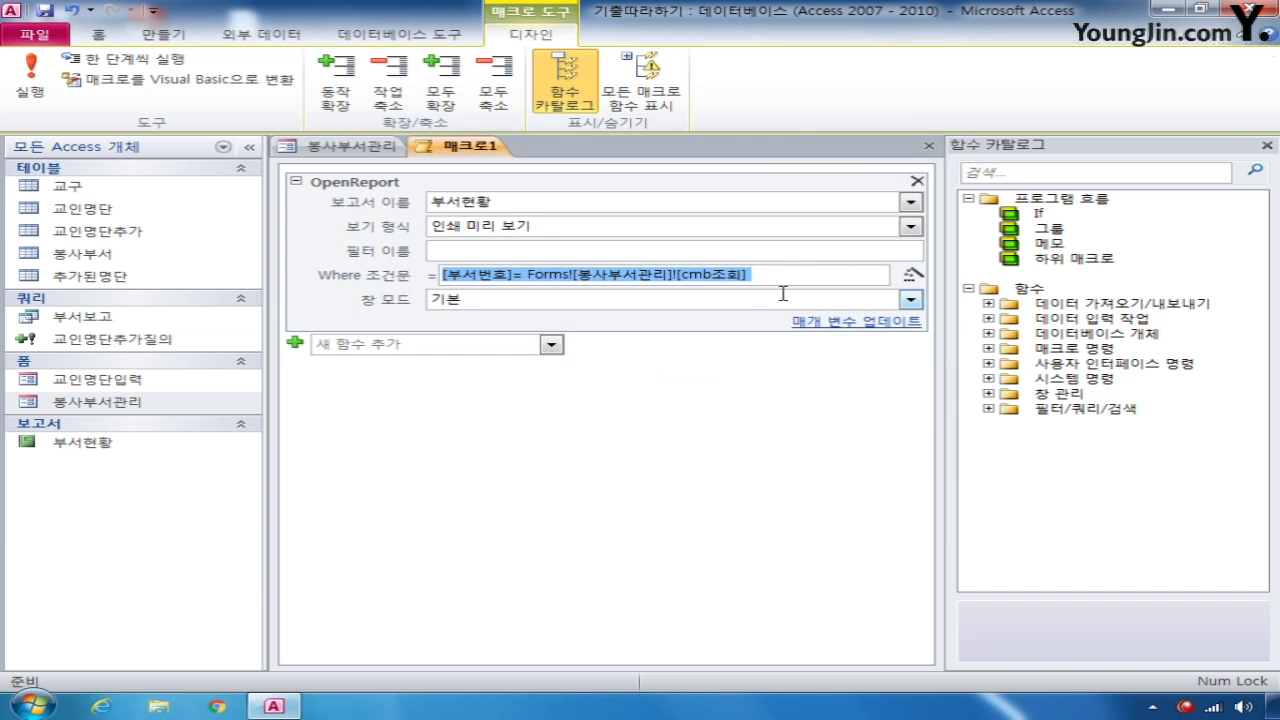
- Close the macro and save it under the name 보고서열기
left_click(928, 146)
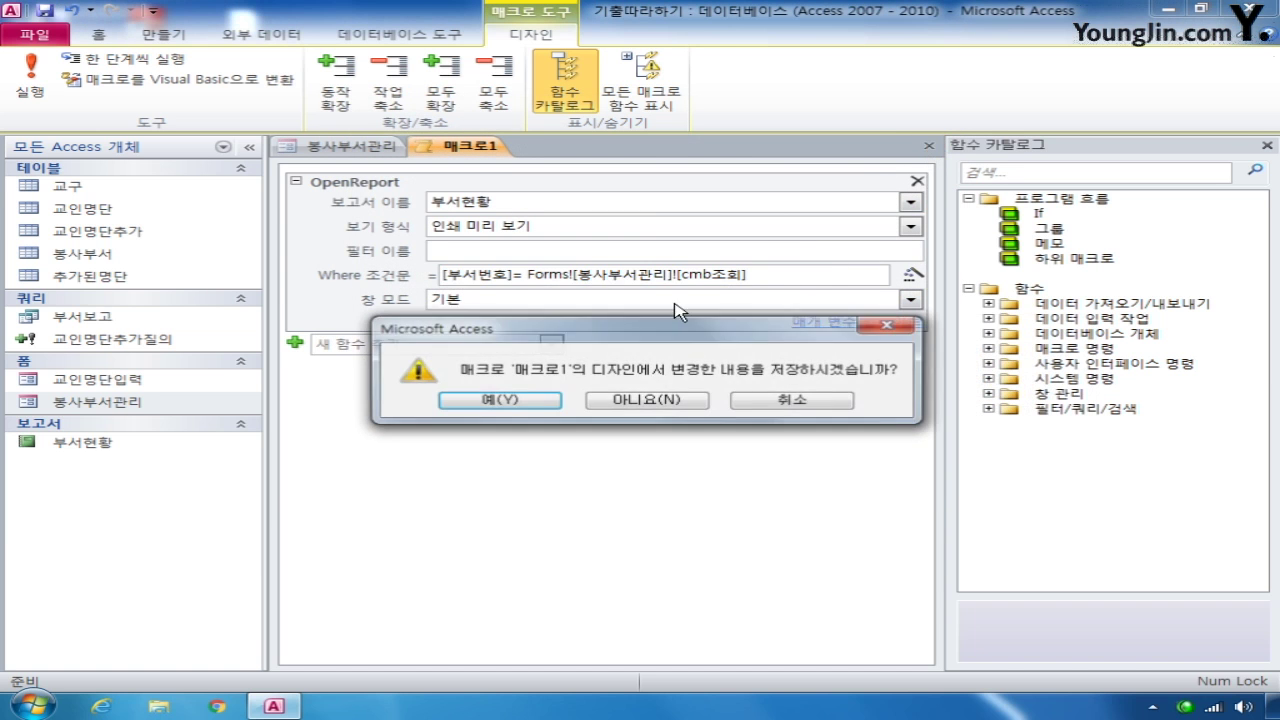
left_click(485, 399)
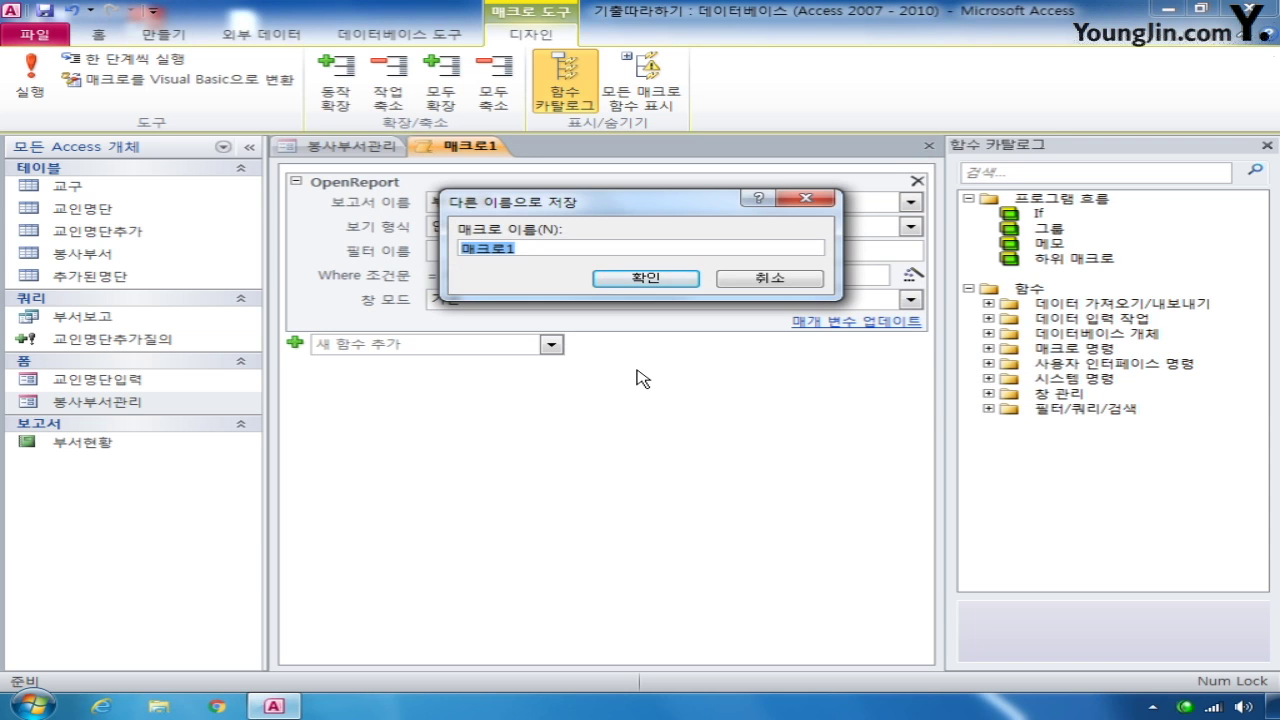
type("봉")
type("고서열기")
key("Return")
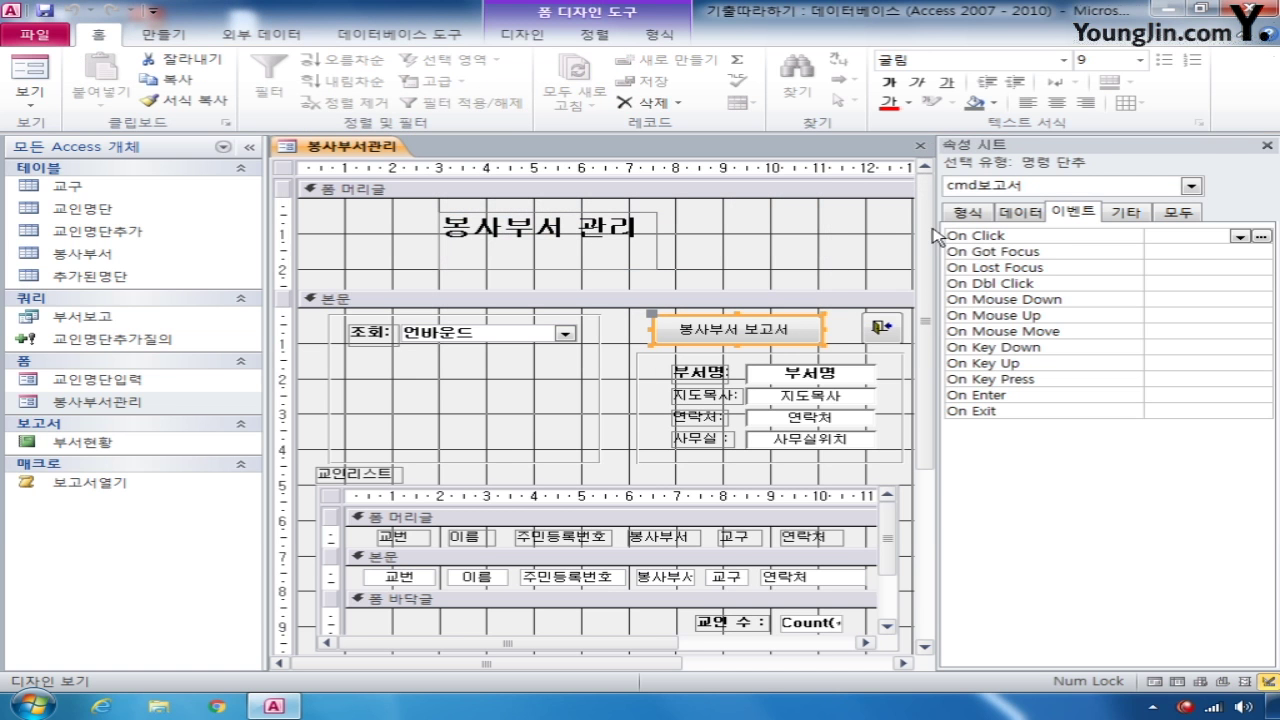
- Assign the 보고서열기 macro to the 봉사부서 보고서 button's On Click event, then close the form with its changes saved
left_click(1240, 237)
left_click(1228, 254)
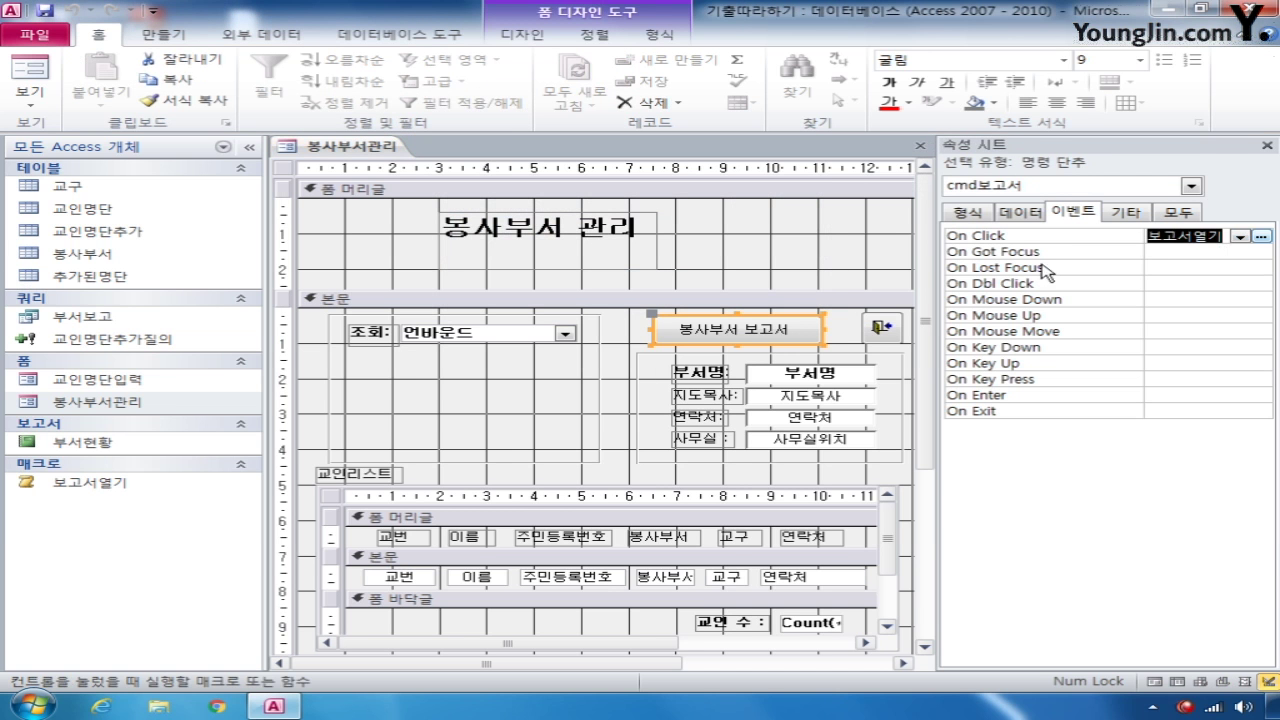
left_click(920, 145)
left_click(525, 398)
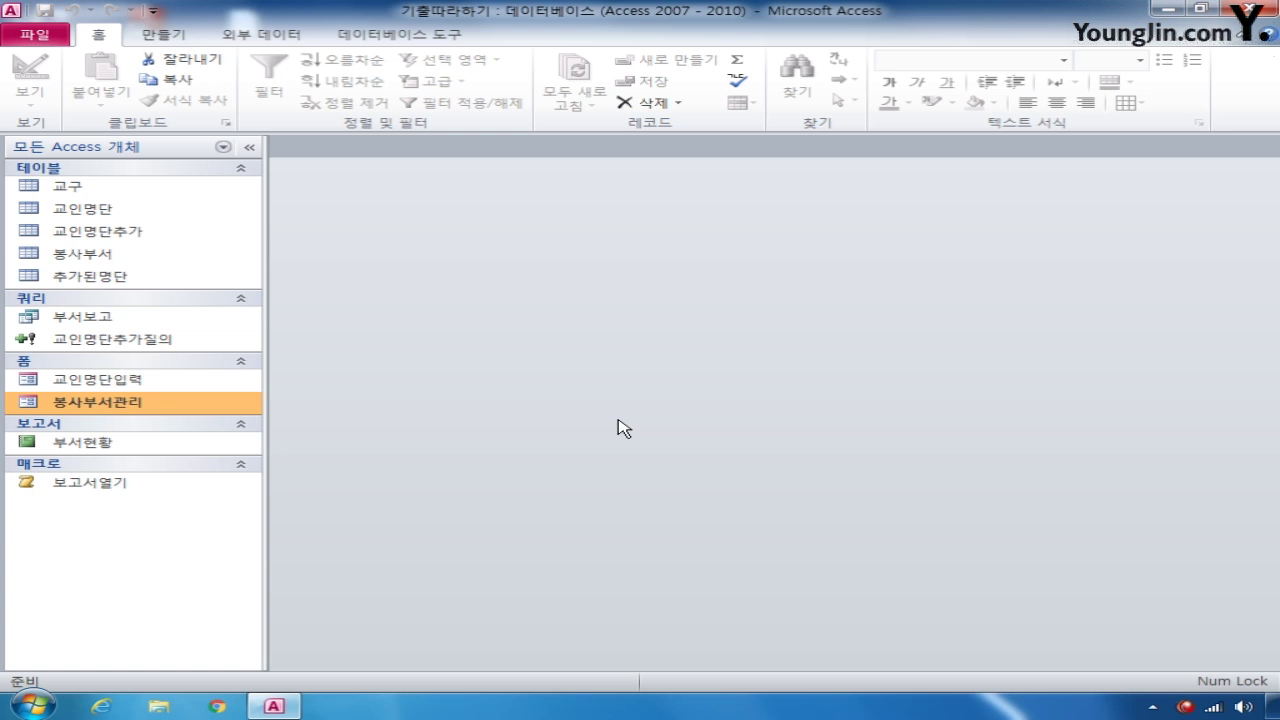
- Create a new query in design view with the 교인명단 and 봉사부서 tables
left_click(155, 35)
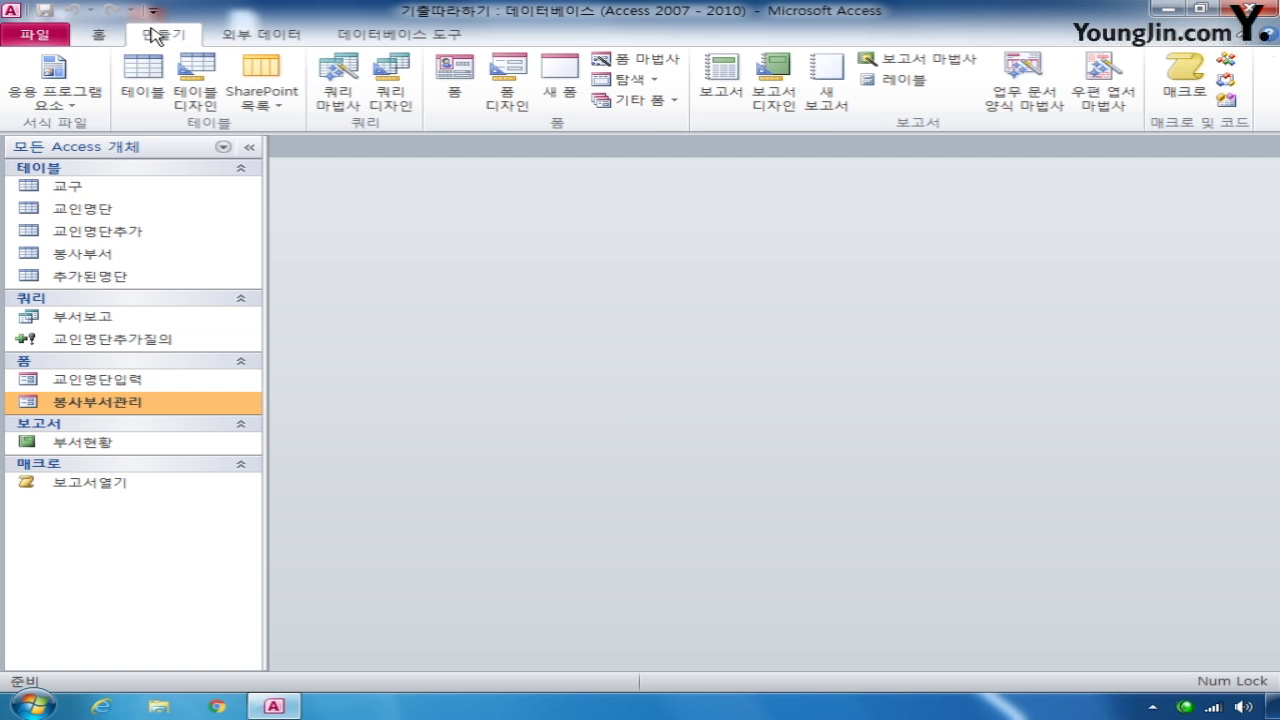
left_click(402, 112)
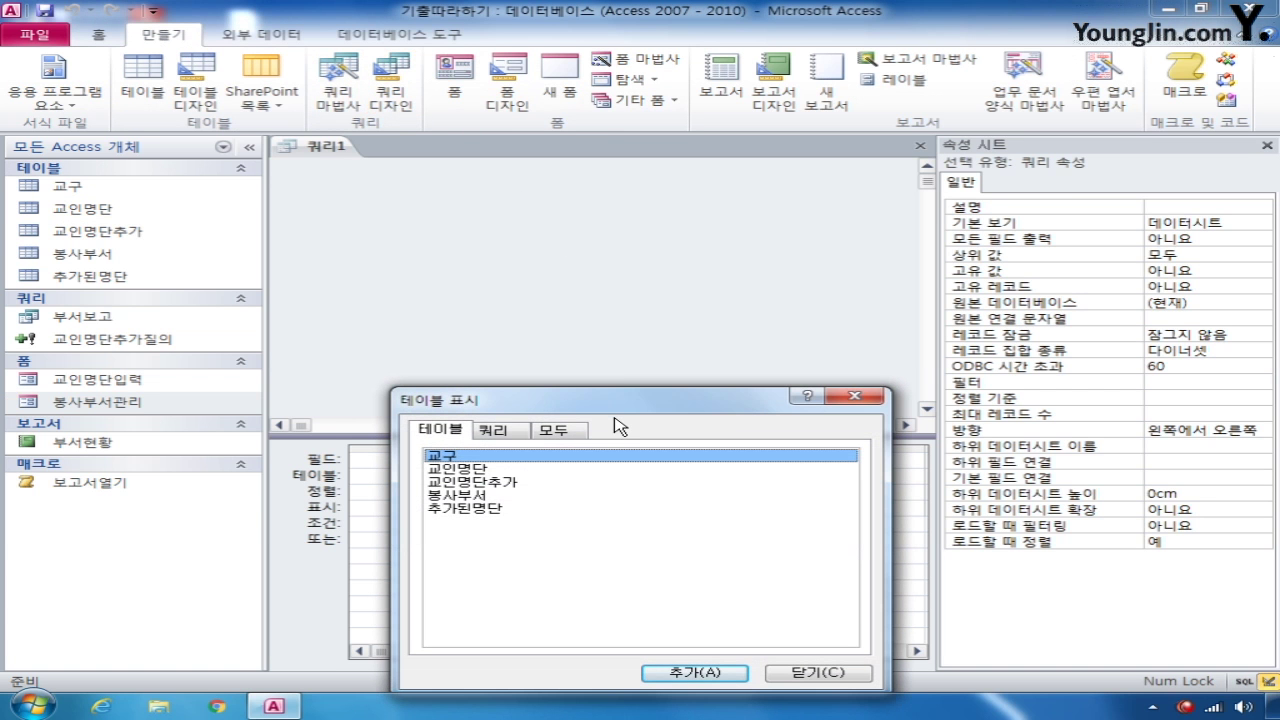
double_click(470, 469)
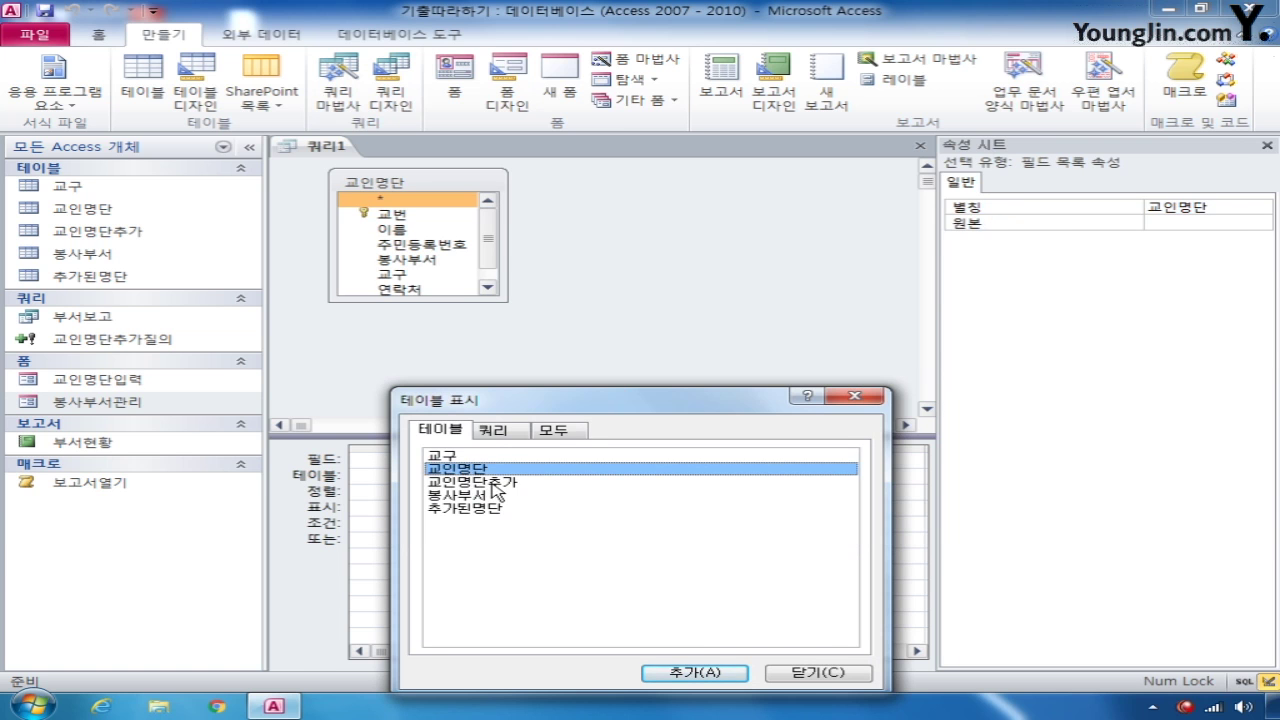
double_click(485, 495)
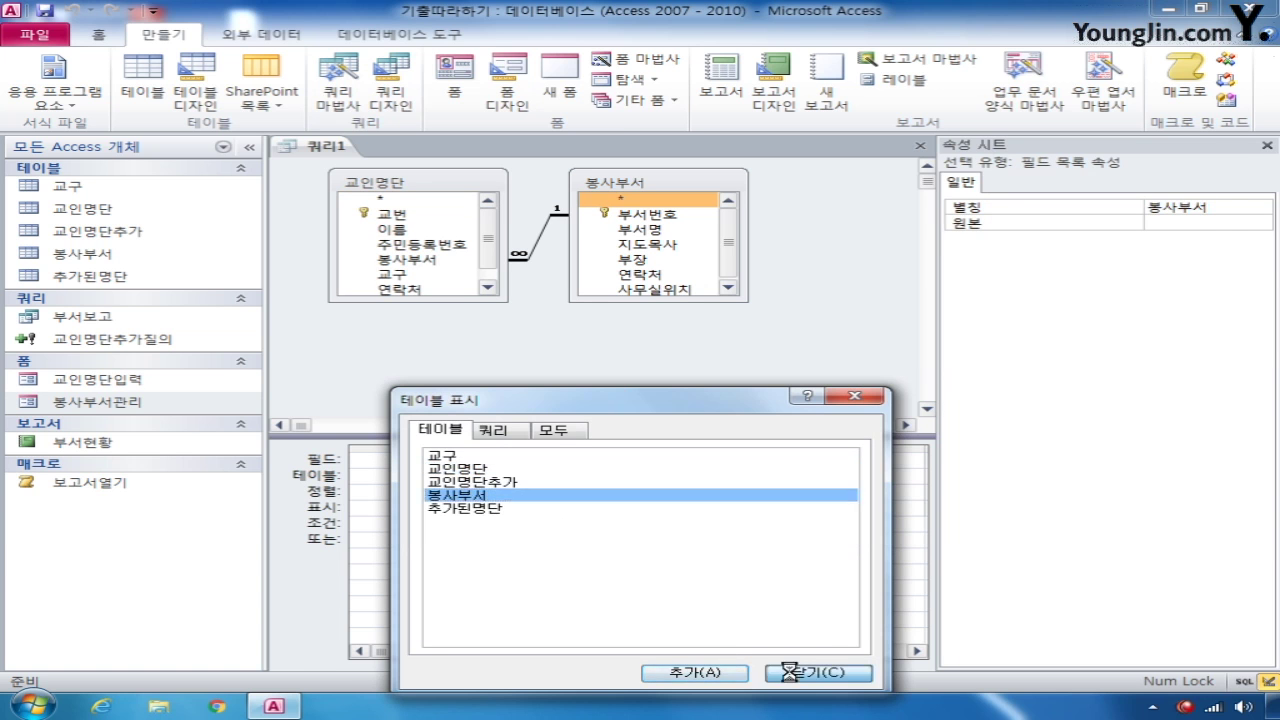
left_click(789, 672)
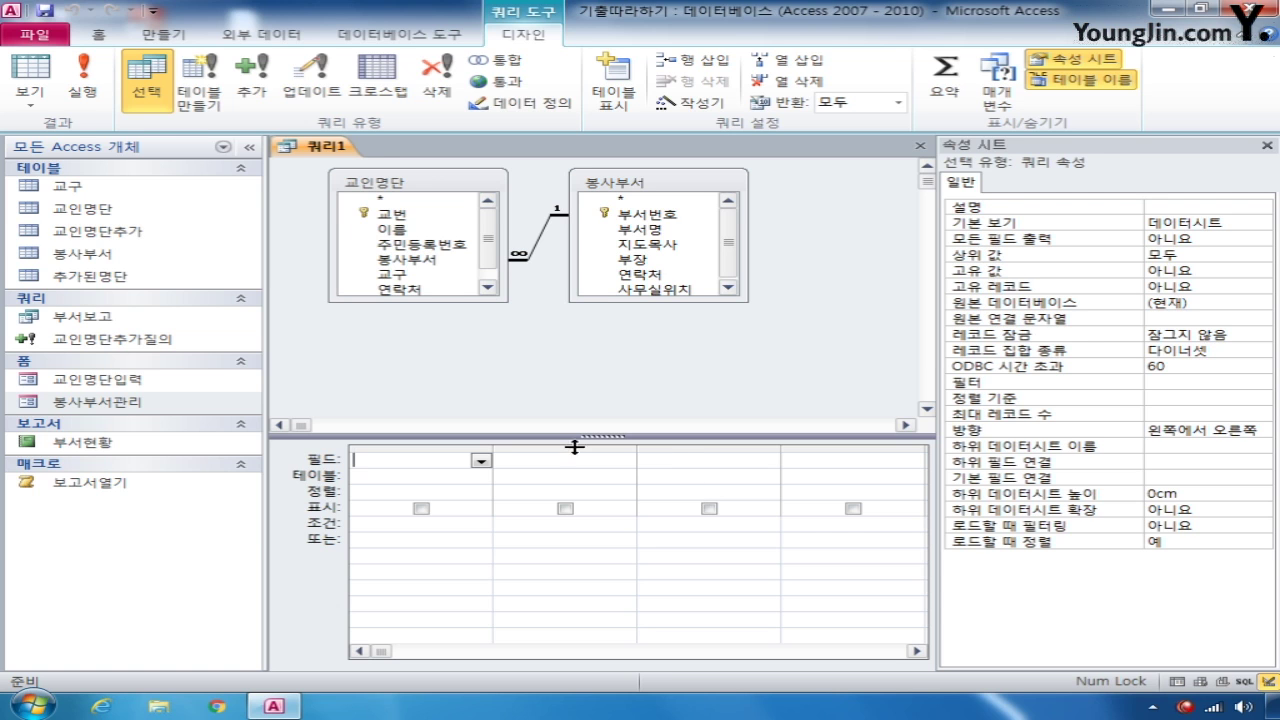
- Add the 교번 and 이름 fields of 교인명단 to the query grid, deleting the duplicate 교번 column
left_click(405, 214)
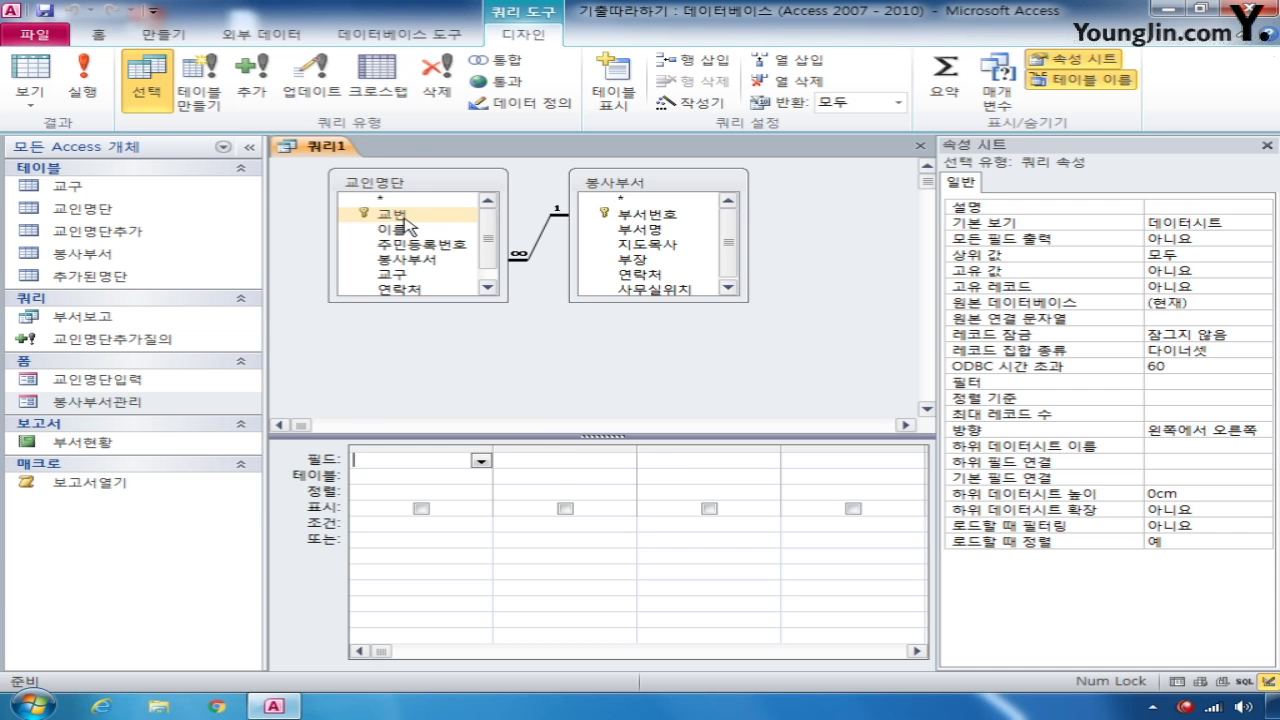
double_click(405, 216)
double_click(405, 216)
left_click(556, 447)
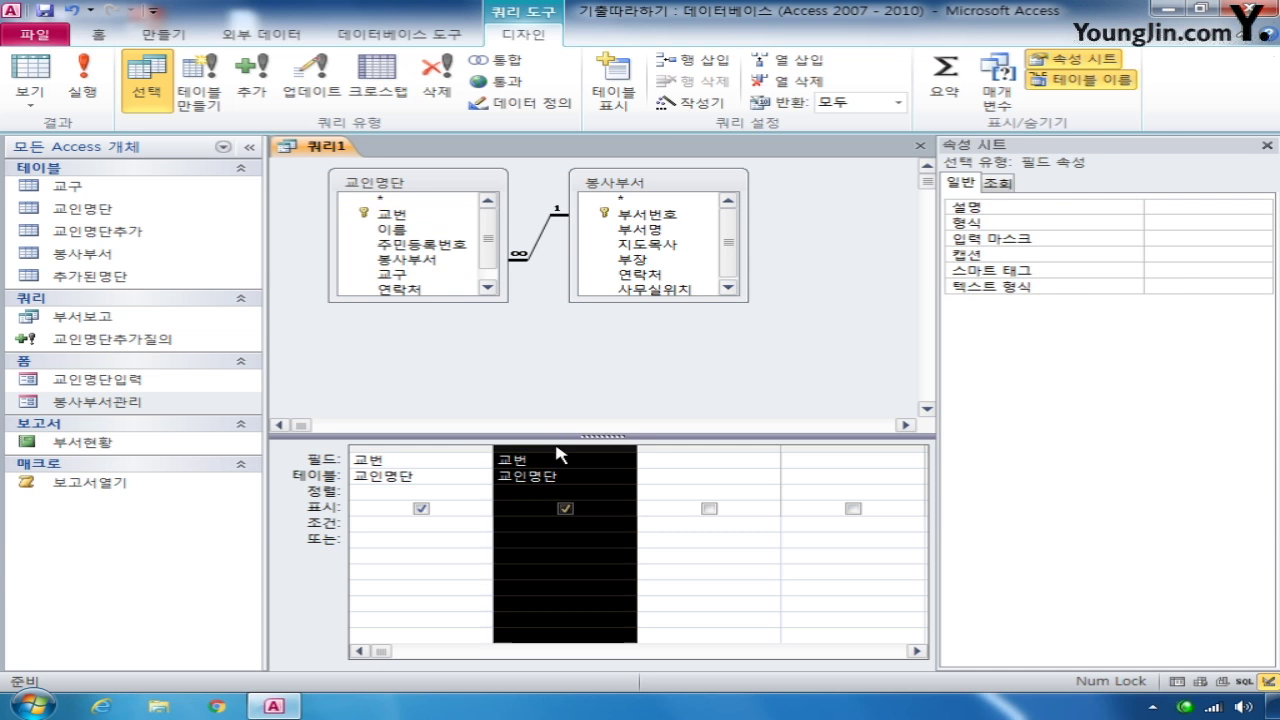
key("Delete")
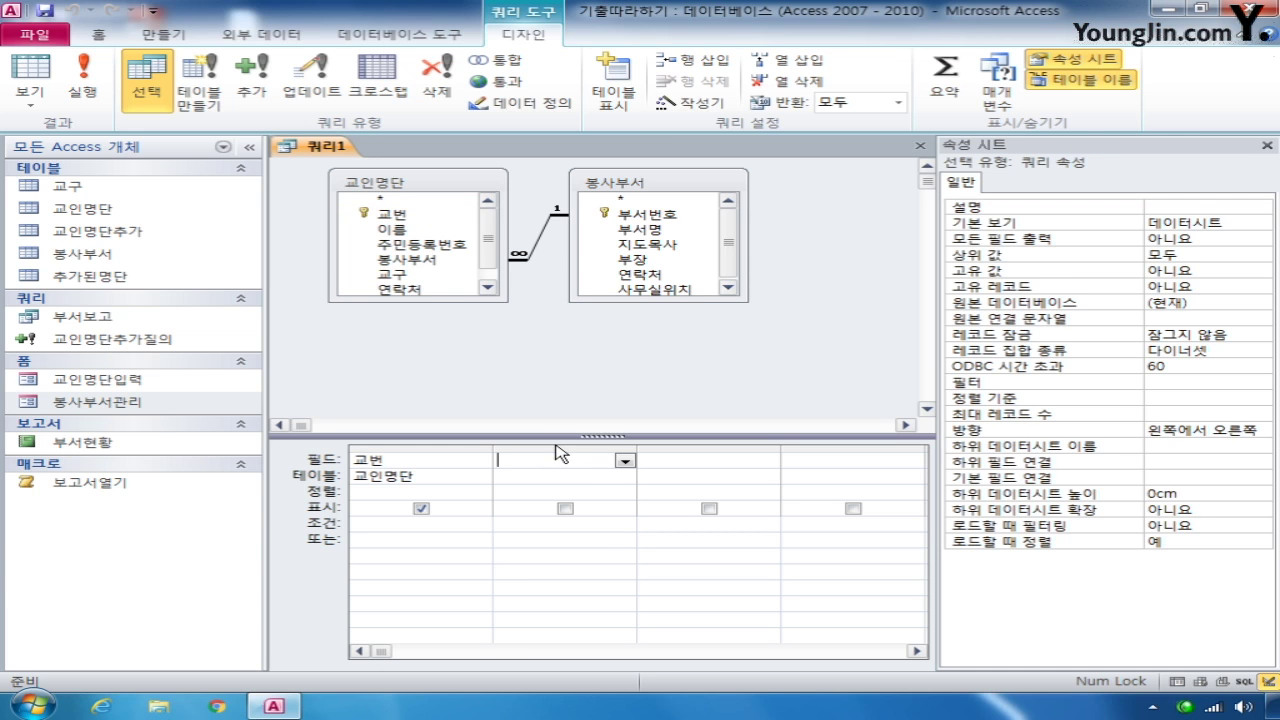
double_click(404, 230)
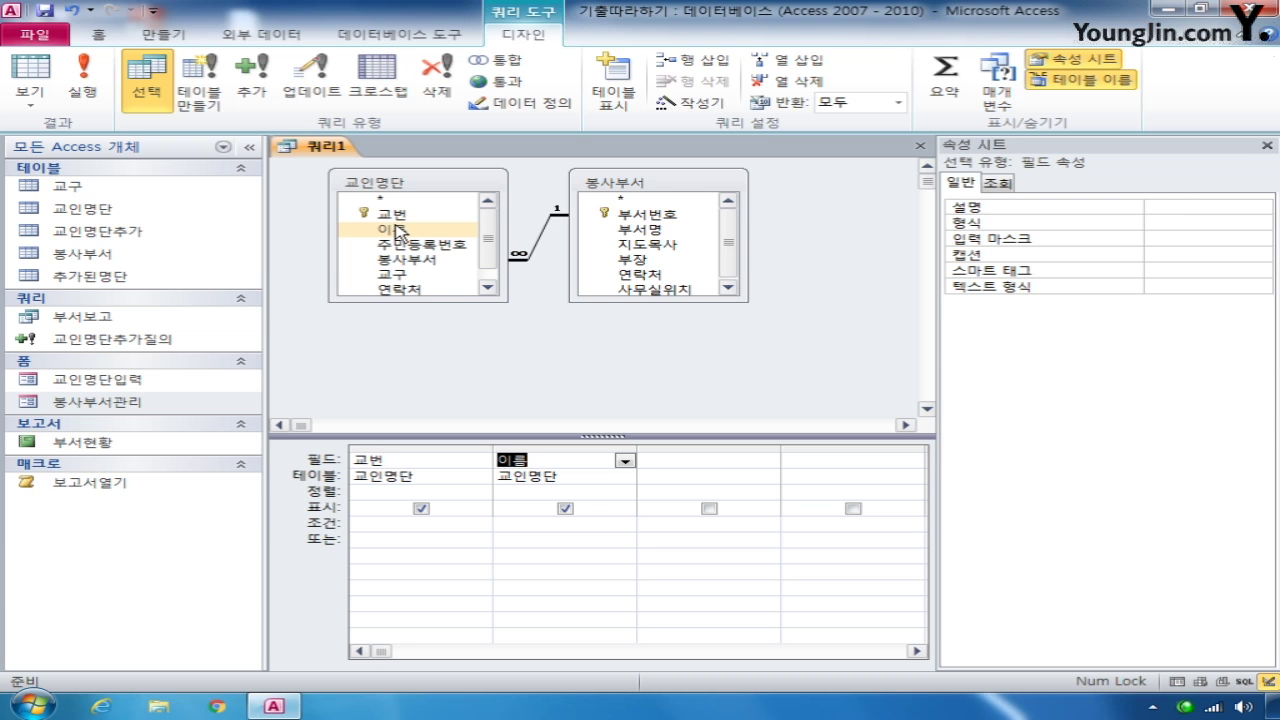
- Hide the property sheet and navigation pane, and enter 생년월일 as the name of a calculated field in the third column
left_click(1266, 147)
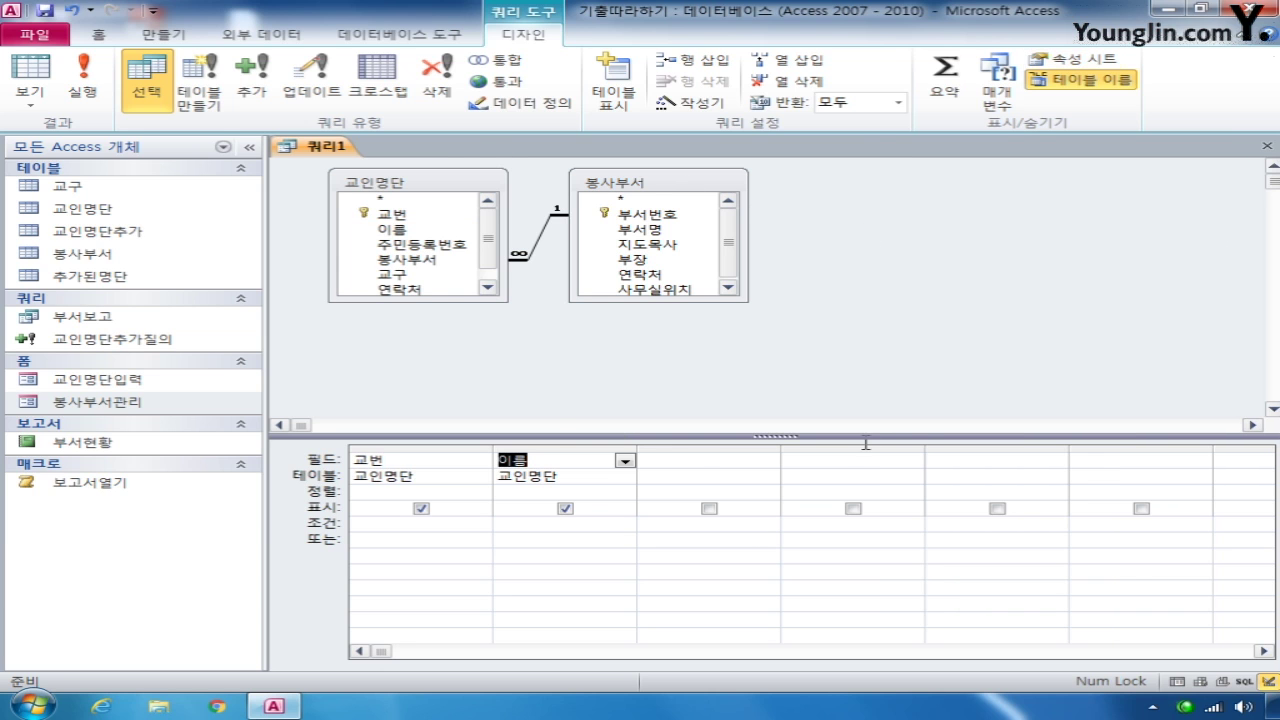
left_click(249, 147)
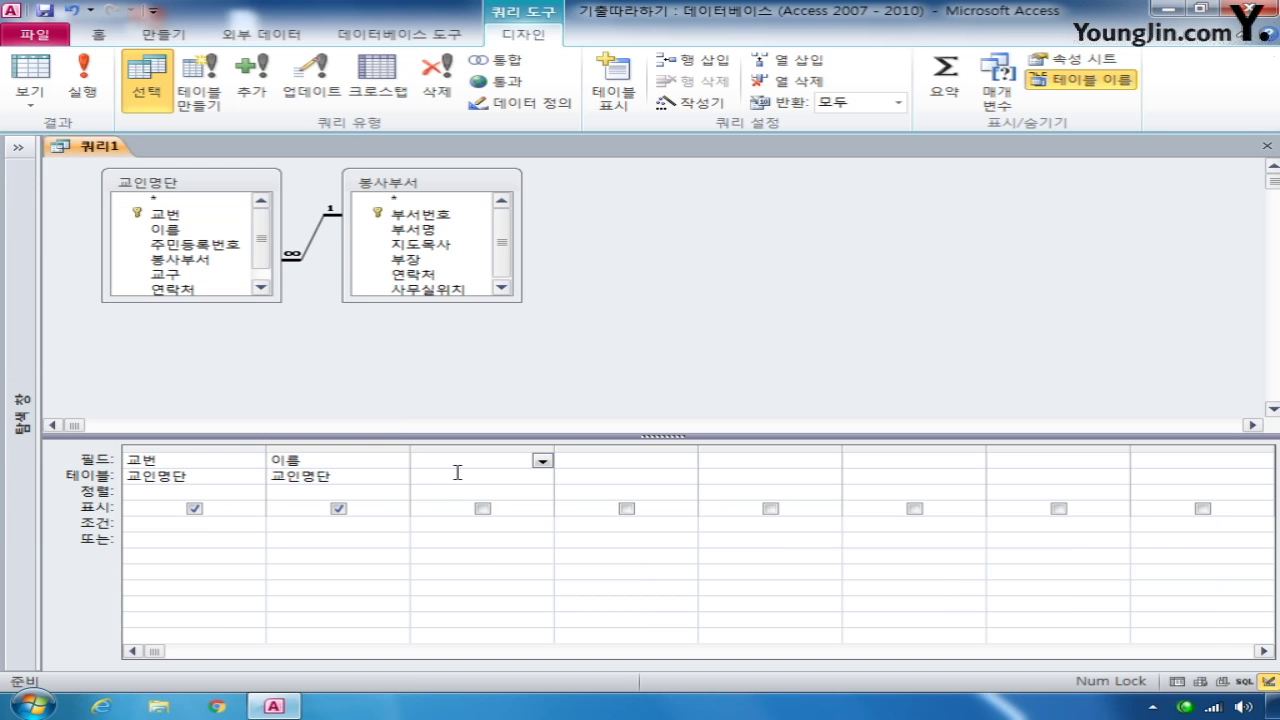
type("생년월일")
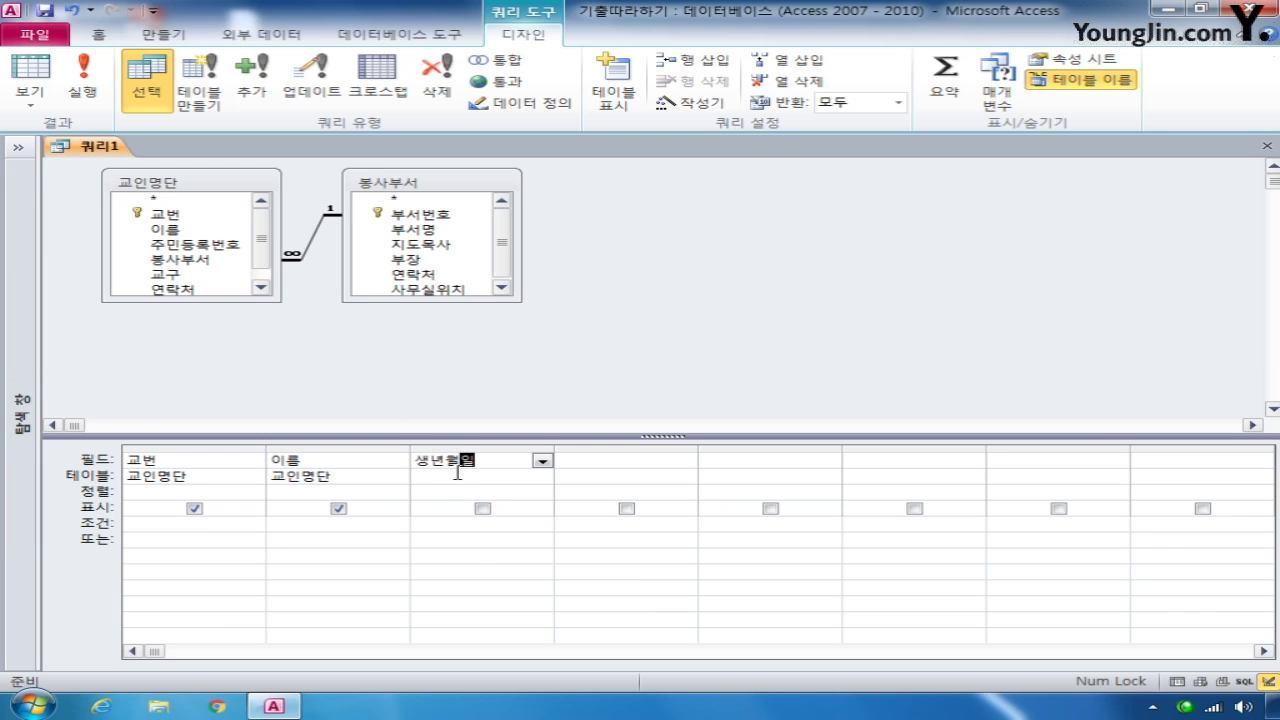